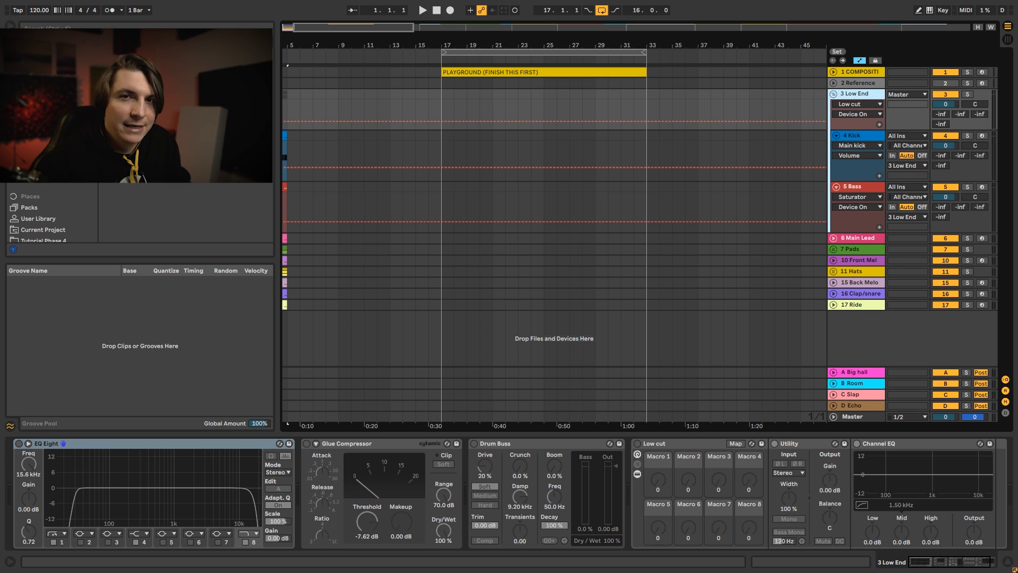
# Step: Place the 808-ish kick sample from the My GOTO Kicks folder at bar 17 and duplicate it on every beat up to bar 21
pyautogui.scroll(-5, 50, 209)
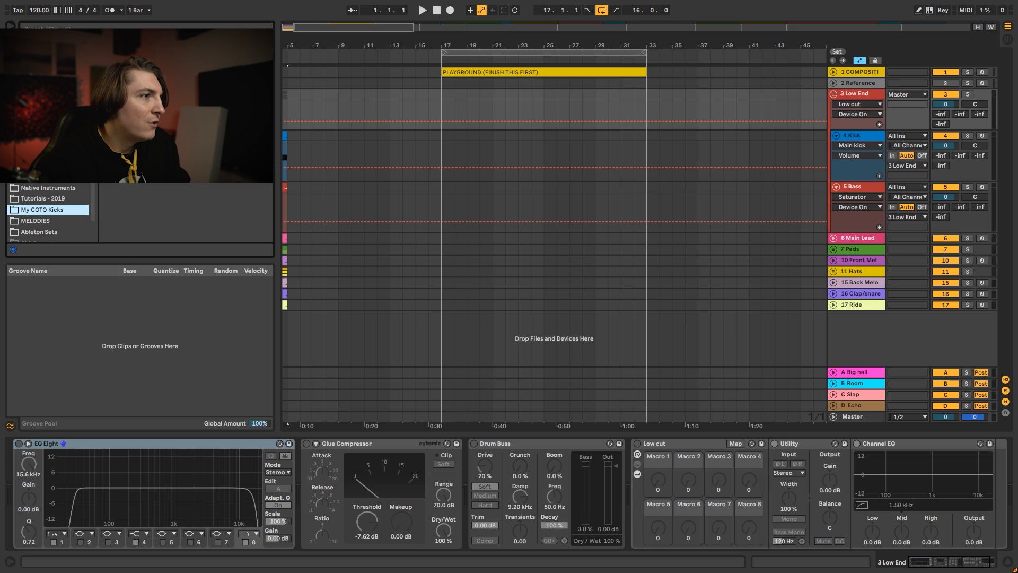
pyautogui.click(159, 108)
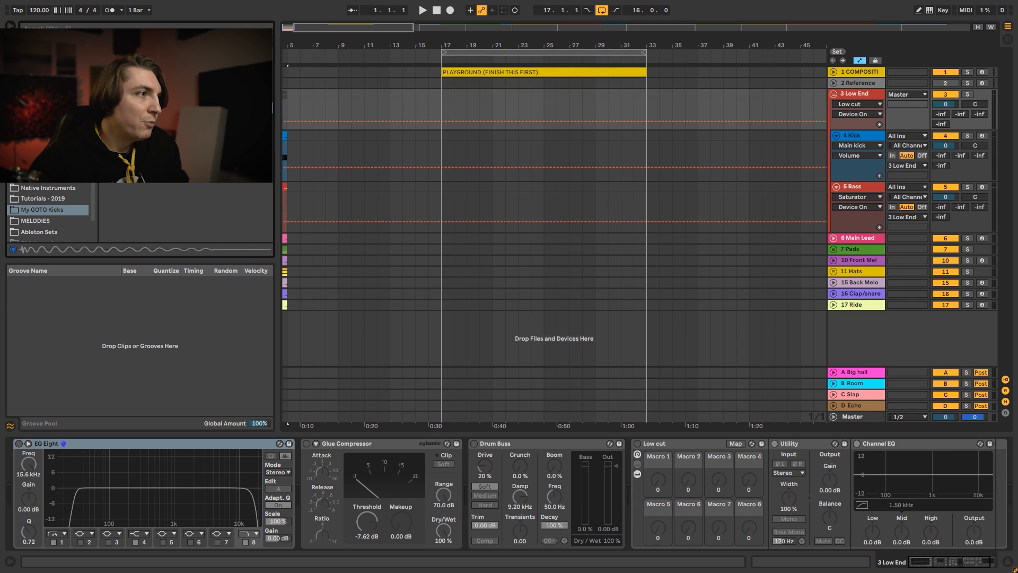
pyautogui.moveTo(159, 107); pyautogui.dragTo(422, 186)
pyautogui.scroll(6, 422, 180)
pyautogui.hotkey('ctrl', 'd')
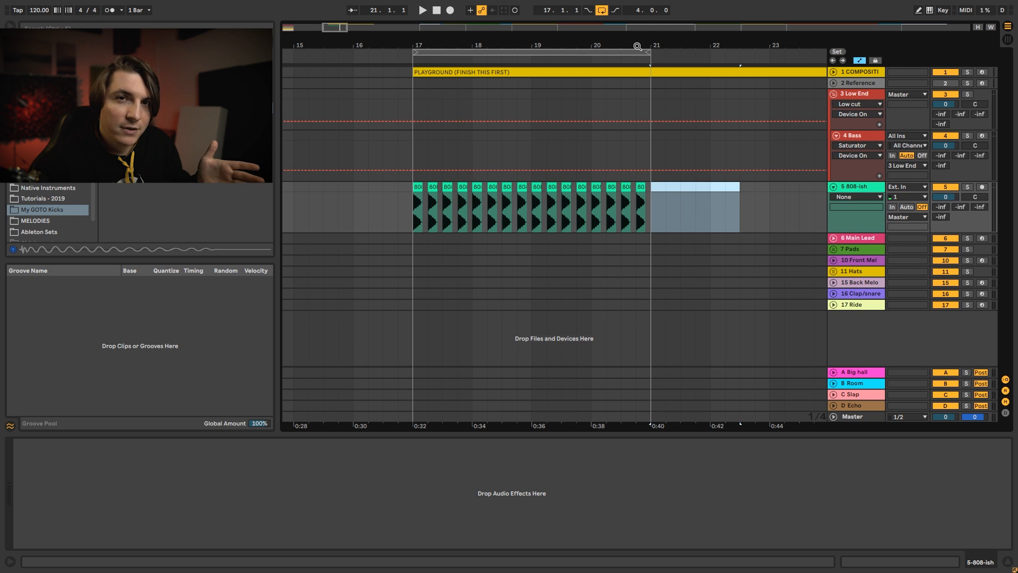
# Step: Trim the last 808-ish kick clip to end at bar 21 and add fades to the closing kicks of bar 20
pyautogui.moveTo(637, 45); pyautogui.dragTo(740, 189)
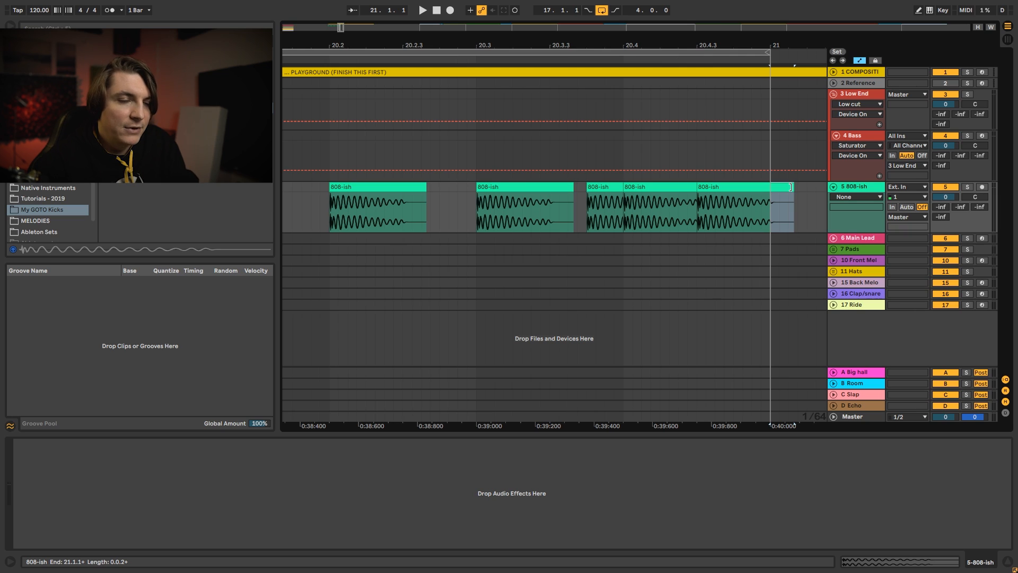
pyautogui.moveTo(790, 186); pyautogui.dragTo(765, 189)
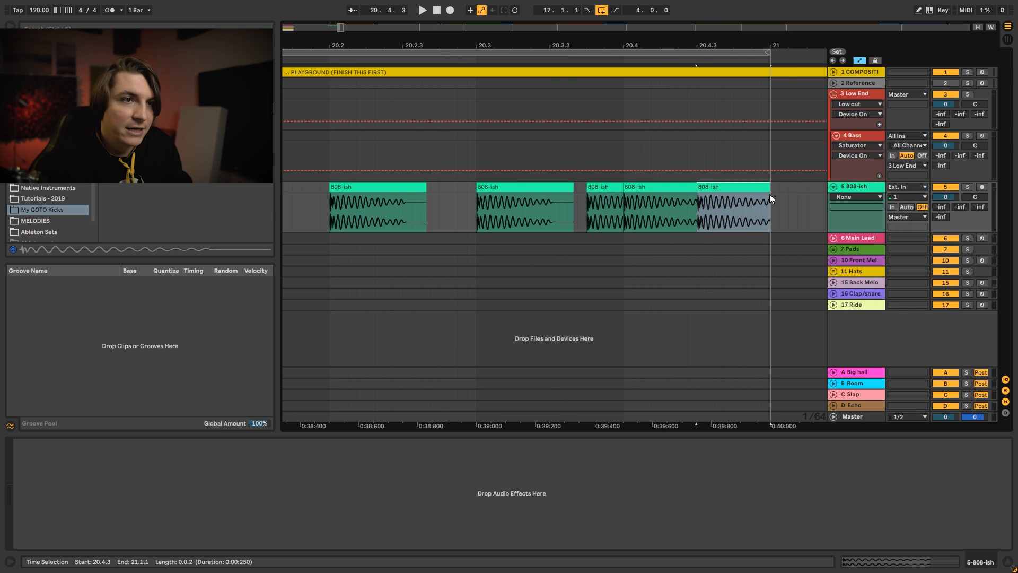
pyautogui.press('a')
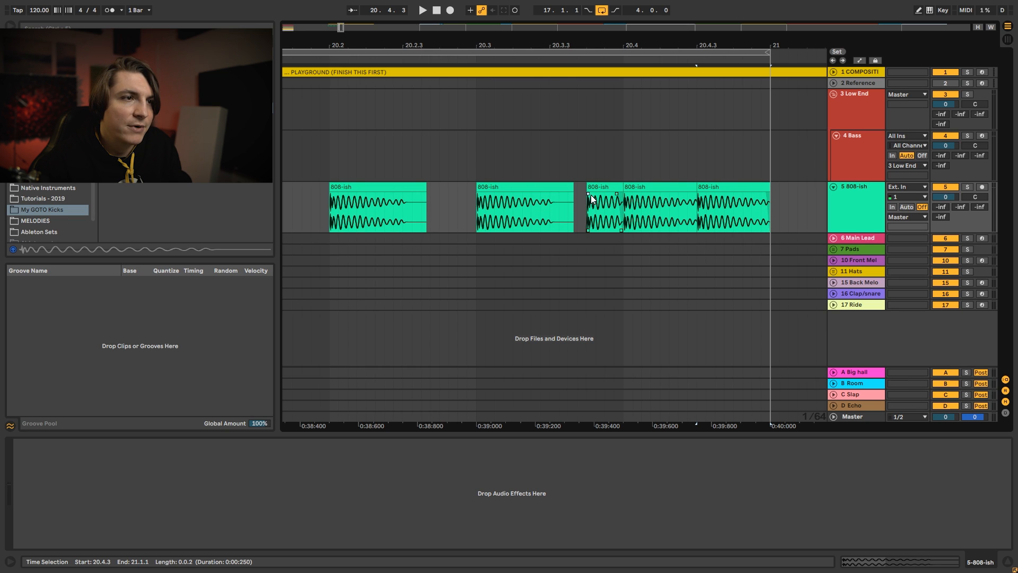
pyautogui.scroll(5, 689, 209)
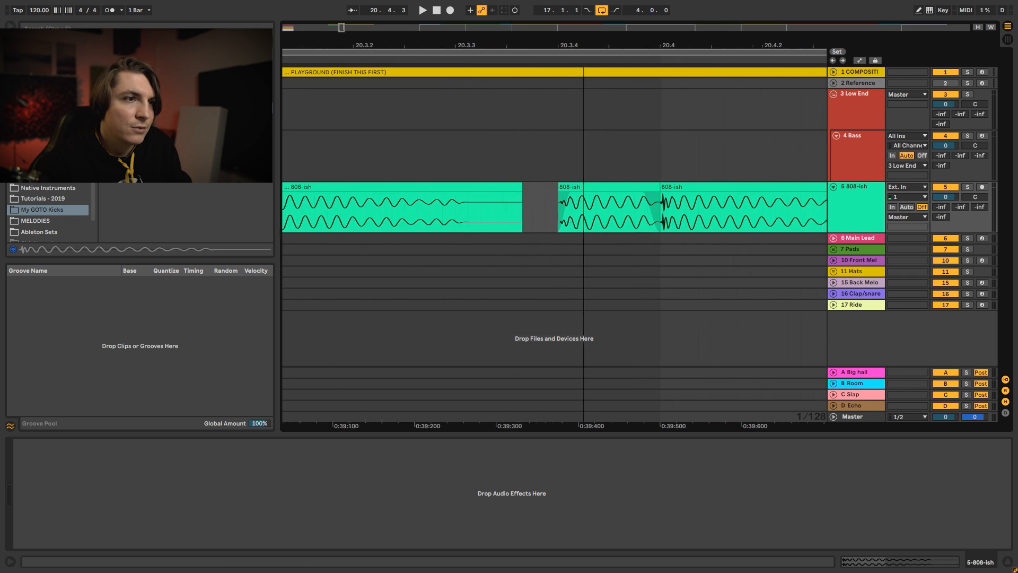
pyautogui.scroll(-3, 763, 175)
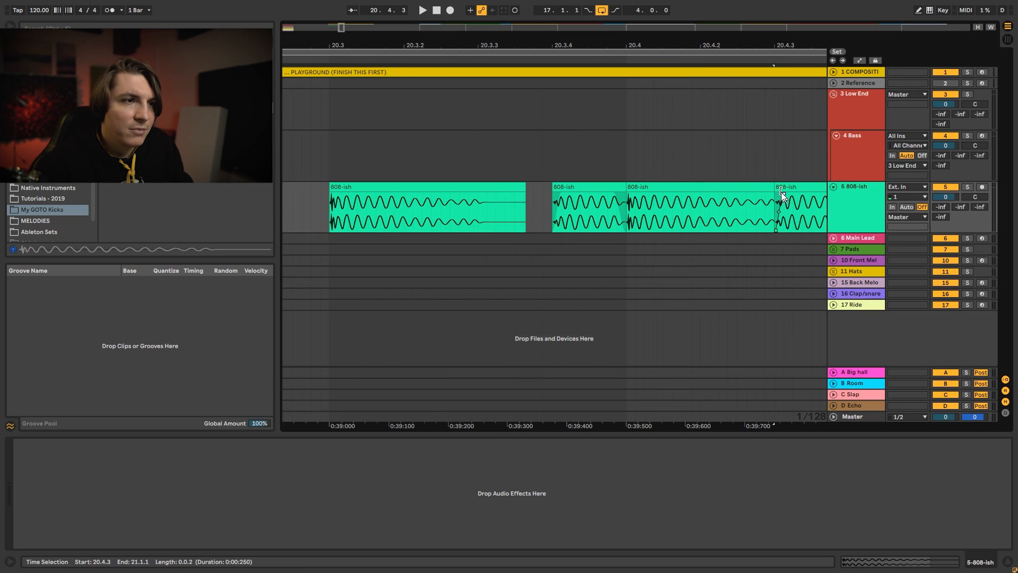
pyautogui.scroll(-10, 625, 47)
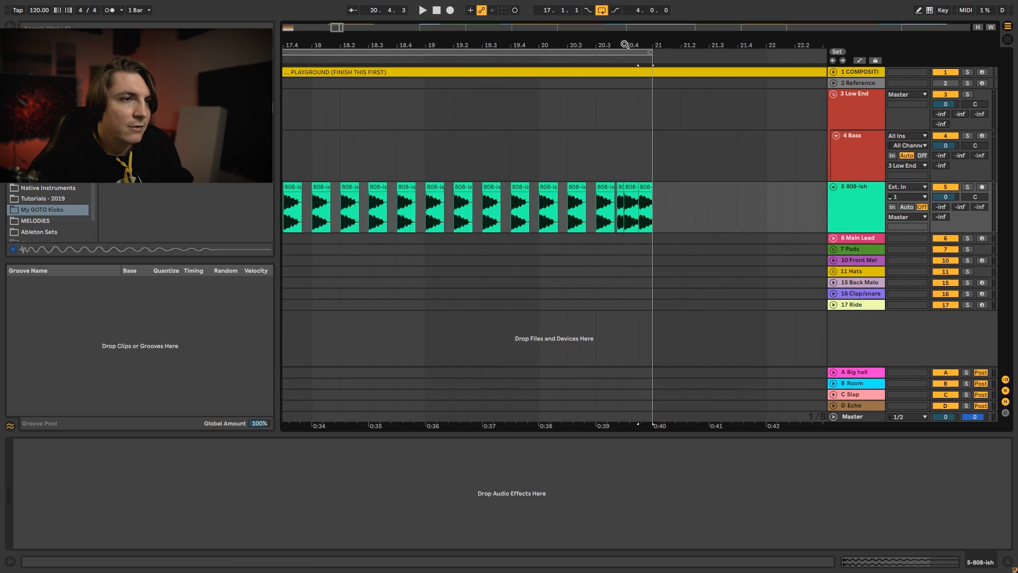
# Step: Shorten the fade-in on the extra kick just before 20.4 and audition the loop from bar 17
pyautogui.scroll(-5, 626, 45)
pyautogui.click(597, 159)
pyautogui.press('space')
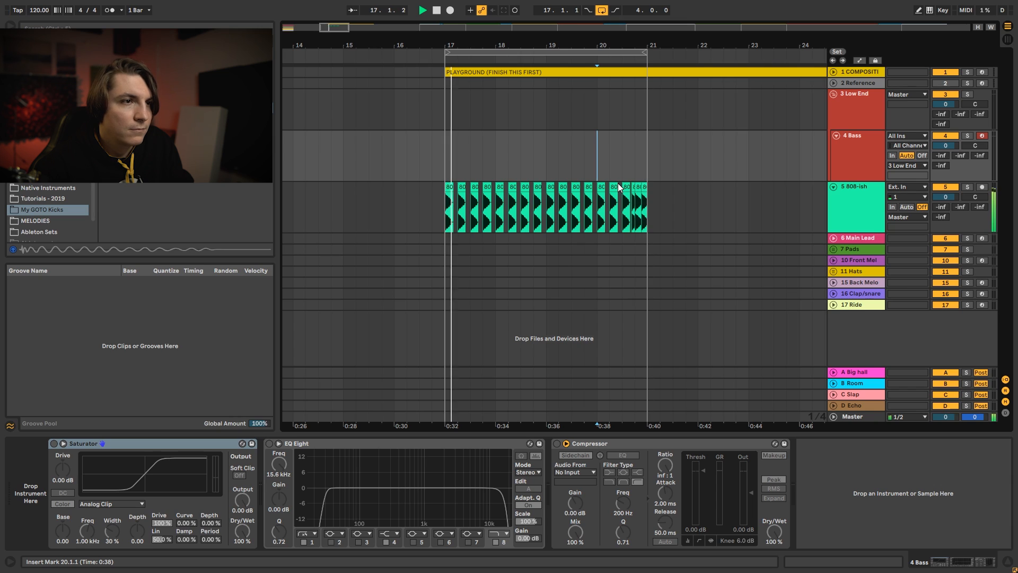
pyautogui.press('space')
pyautogui.scroll(15, 643, 39)
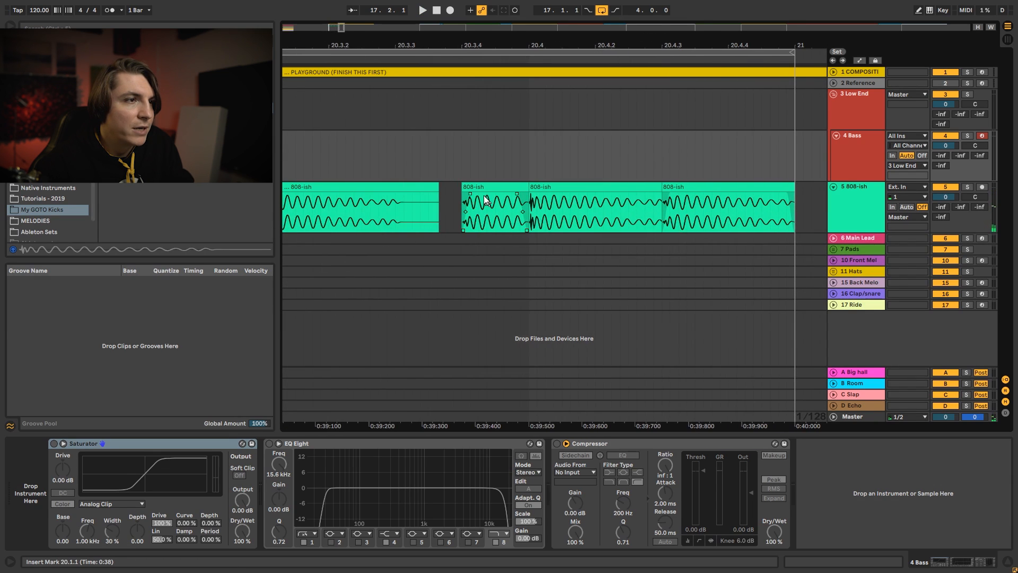
pyautogui.click(468, 197)
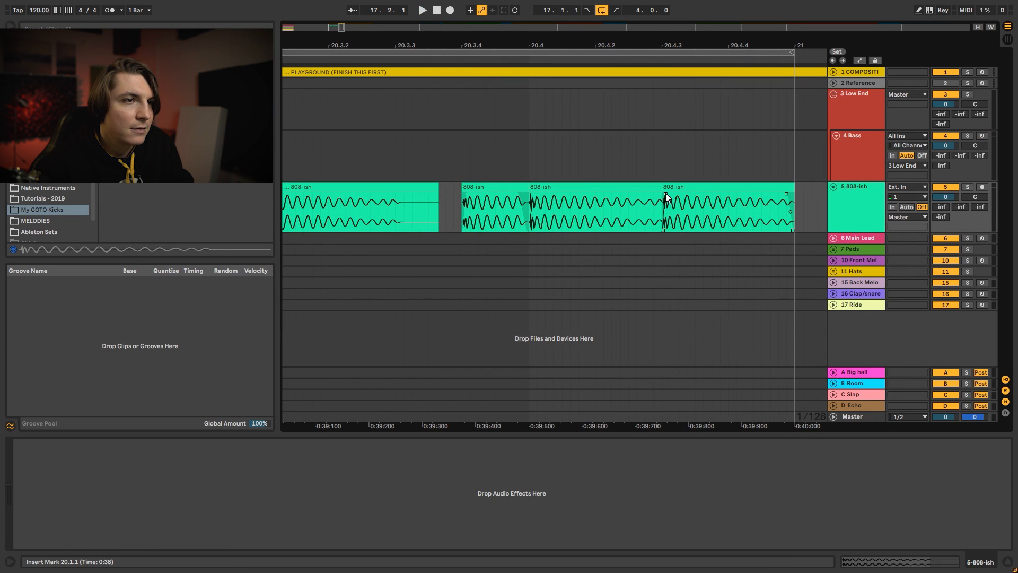
pyautogui.click(460, 158)
pyautogui.press('space')
pyautogui.press('space')
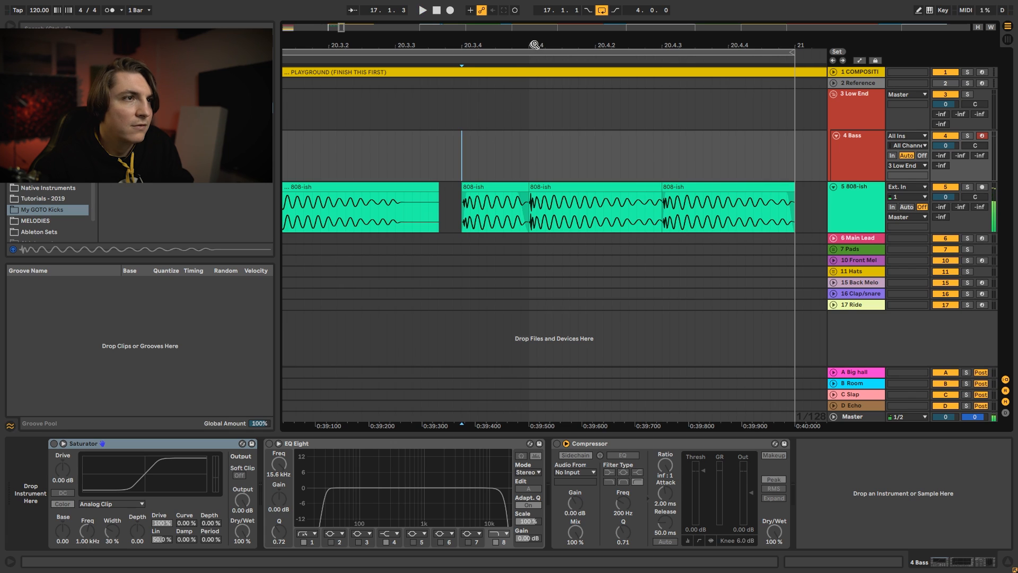
# Step: Move the 808-ish track into the Low End group above Bass and insert a new track directly below it
pyautogui.moveTo(534, 45); pyautogui.dragTo(685, 11)
pyautogui.moveTo(849, 207); pyautogui.dragTo(862, 151)
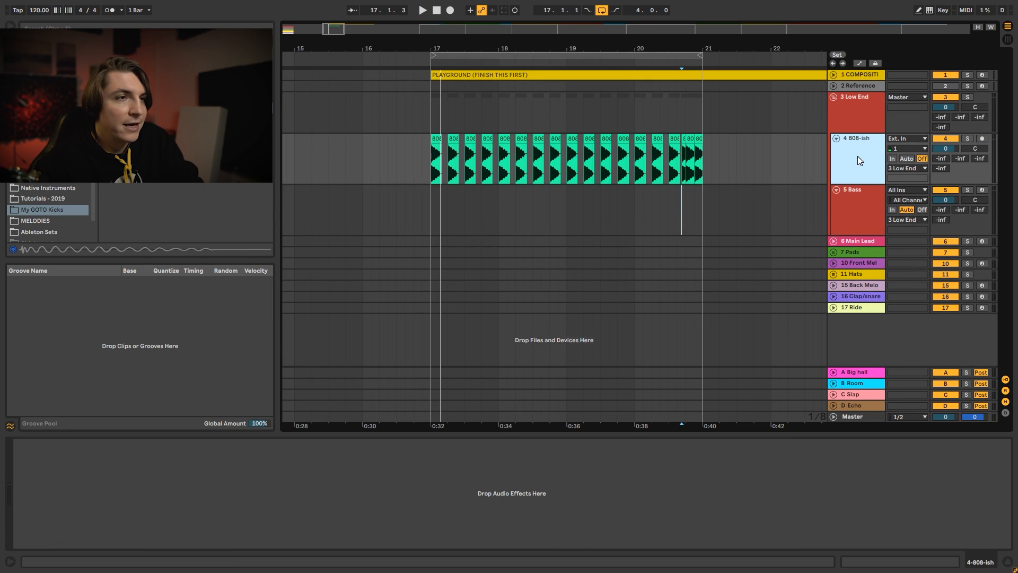
pyautogui.hotkey('ctrl', 'shift', 't')
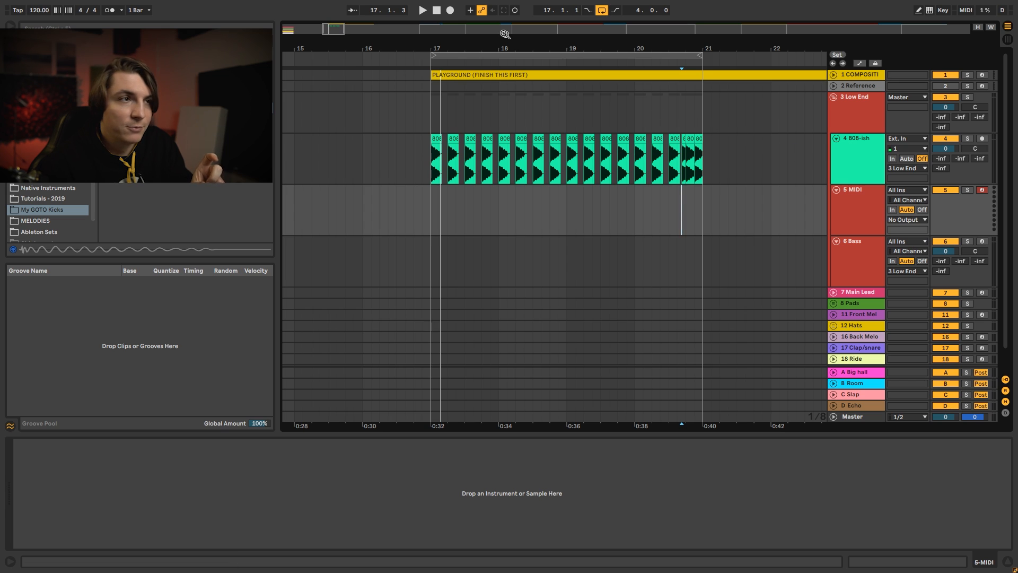
# Step: Copy a short slice from the start of the first 808-ish kick to the track below and move it near 17.1.3
pyautogui.moveTo(428, 44); pyautogui.dragTo(427, 148)
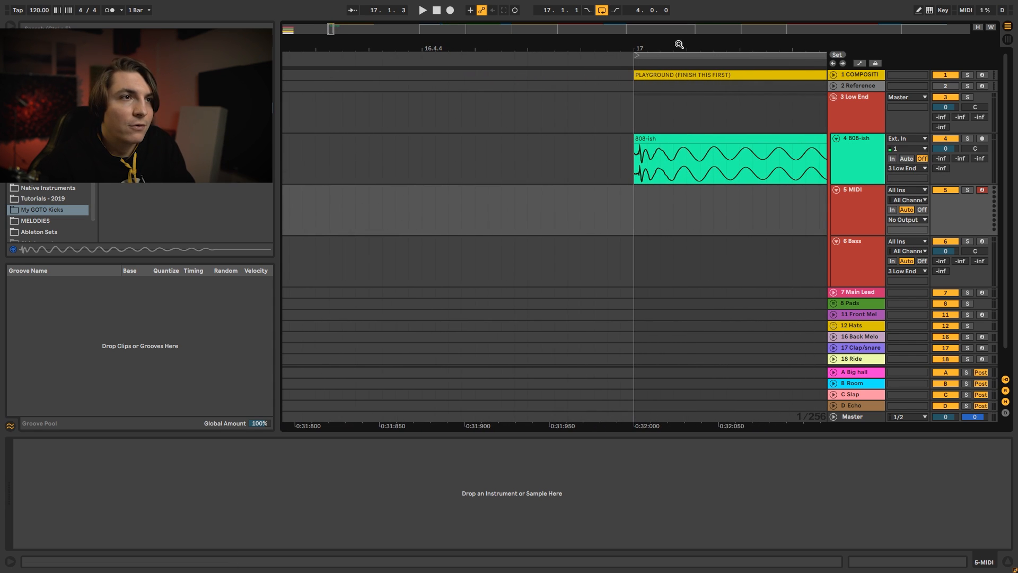
pyautogui.moveTo(679, 45); pyautogui.dragTo(407, 192)
pyautogui.click(406, 188)
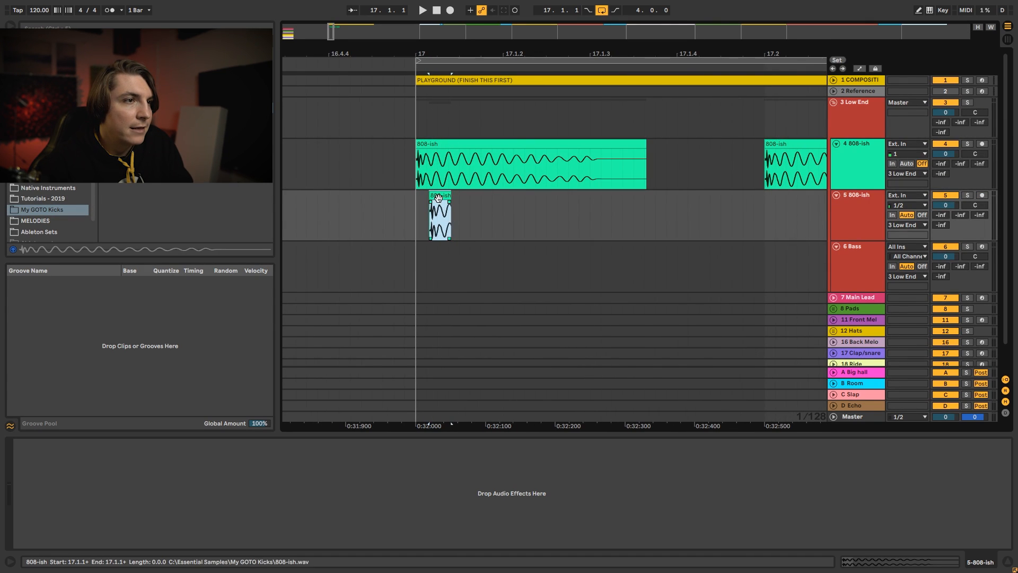
pyautogui.moveTo(439, 200); pyautogui.dragTo(605, 203)
# Step: Solo the slice's track, trim the slice's start to its transient and align it with 17.1.3
pyautogui.moveTo(602, 53); pyautogui.dragTo(618, 115)
pyautogui.click(968, 195)
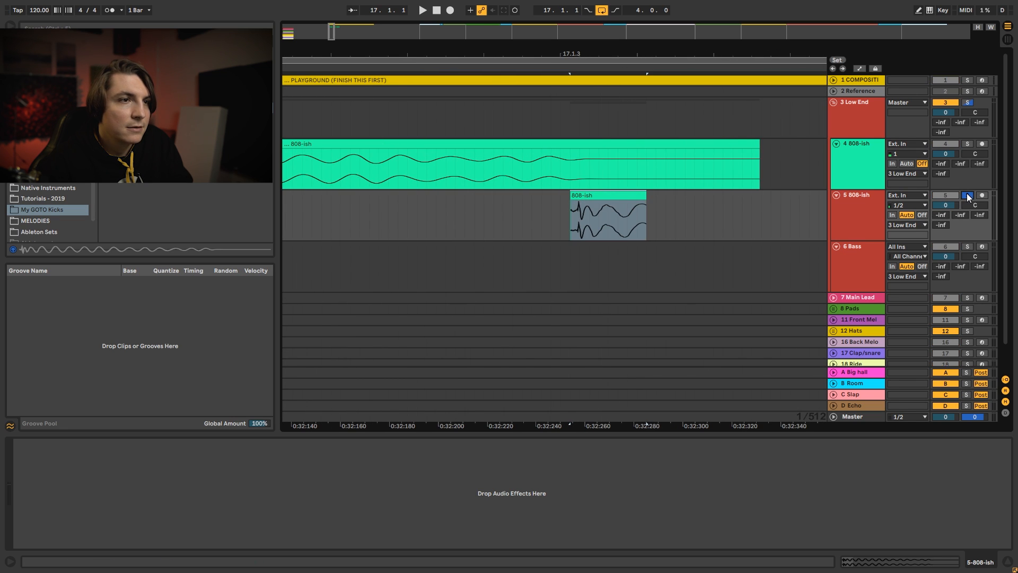
pyautogui.press('space')
pyautogui.moveTo(569, 47); pyautogui.dragTo(569, 106)
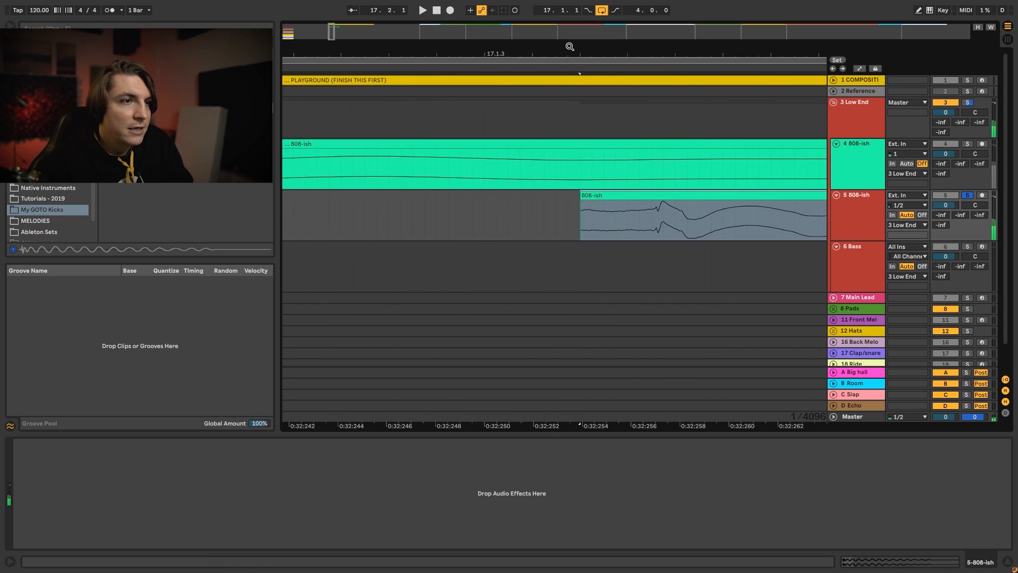
pyautogui.moveTo(582, 196); pyautogui.dragTo(493, 208)
pyautogui.moveTo(527, 53); pyautogui.dragTo(511, 16)
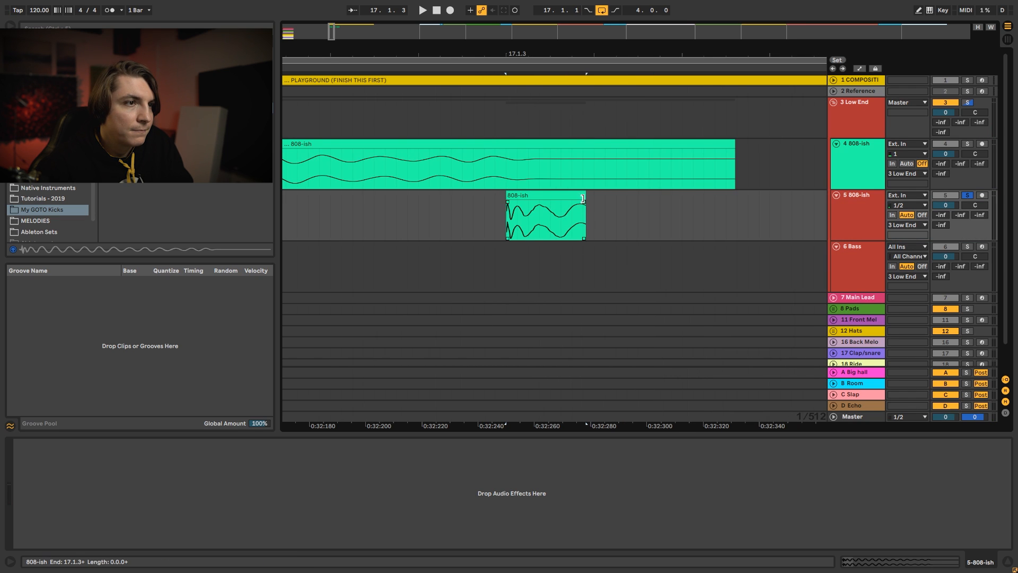
# Step: Shorten the slice at 17.1.3 from its end to a brief tick and play it back soloed
pyautogui.moveTo(586, 197); pyautogui.dragTo(515, 211)
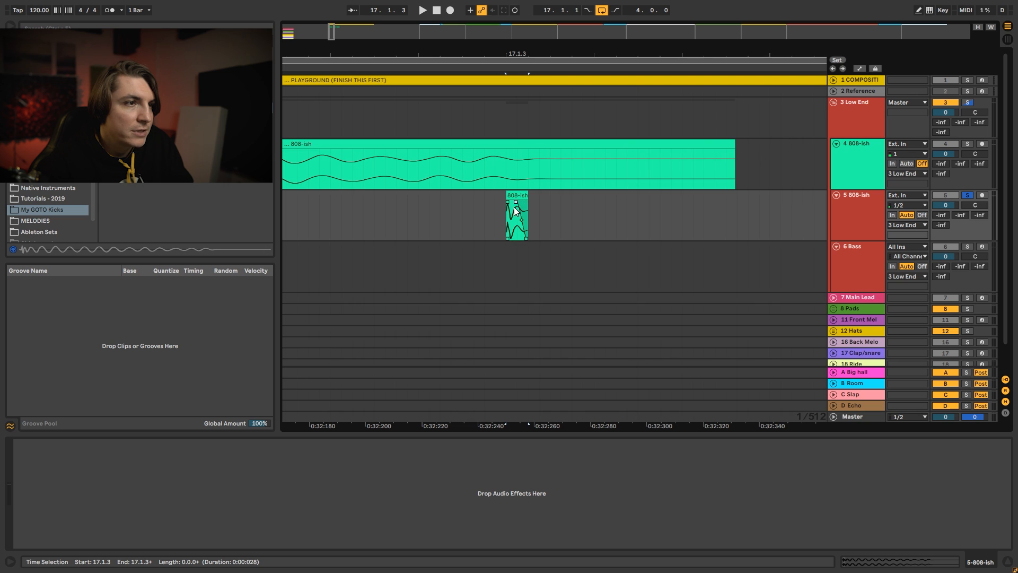
pyautogui.moveTo(516, 55)
pyautogui.mouseDown()
pyautogui.moveTo(516, 16)
pyautogui.moveTo(525, 20)
pyautogui.mouseUp()
pyautogui.press('space')
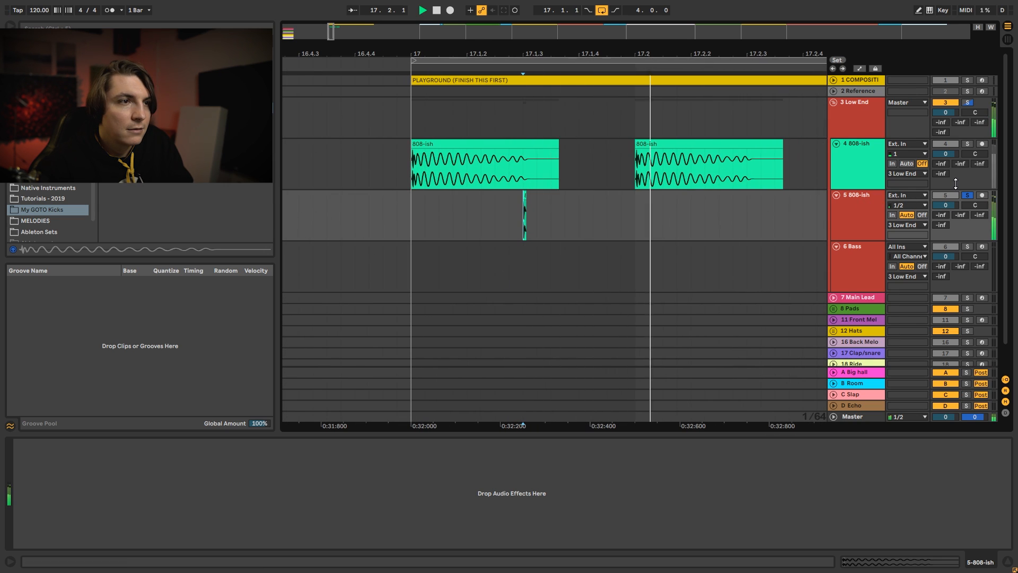
pyautogui.press('space')
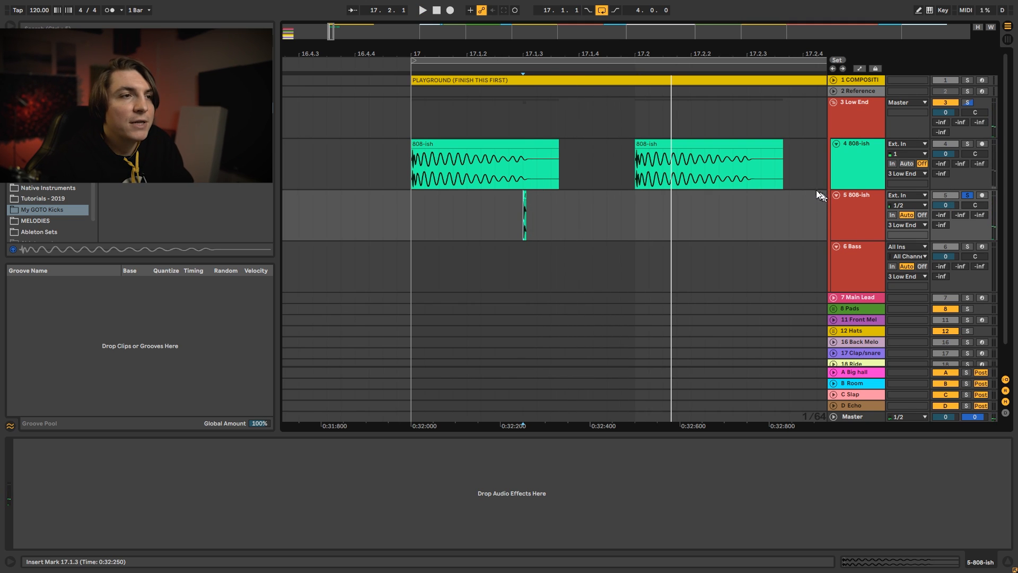
# Step: Play the four-bar loop from bar 17 to check the kicks together with the short slices
pyautogui.moveTo(709, 54); pyautogui.dragTo(453, 4)
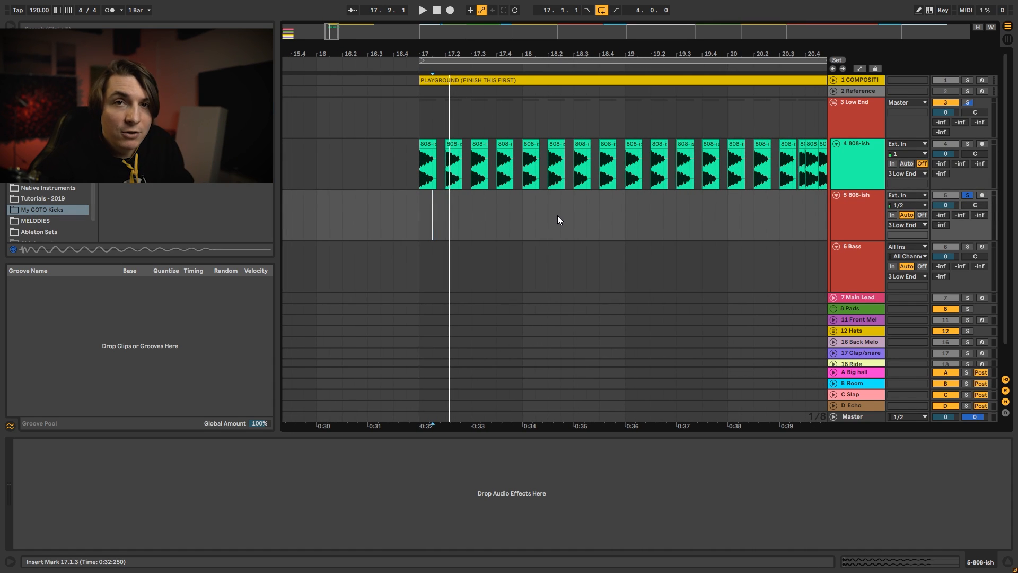
pyautogui.moveTo(539, 52); pyautogui.dragTo(467, 51)
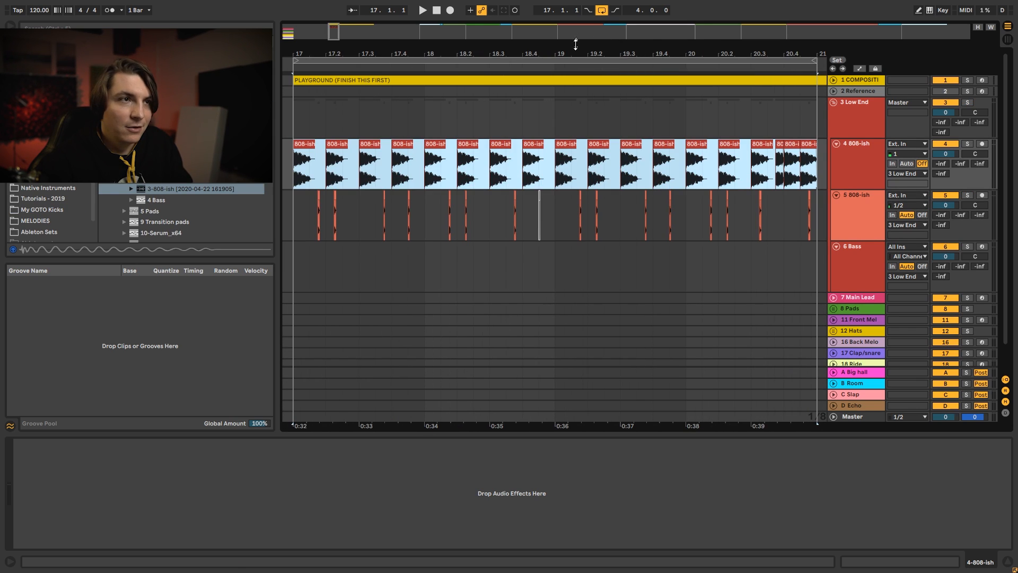
pyautogui.moveTo(574, 51); pyautogui.dragTo(562, 40)
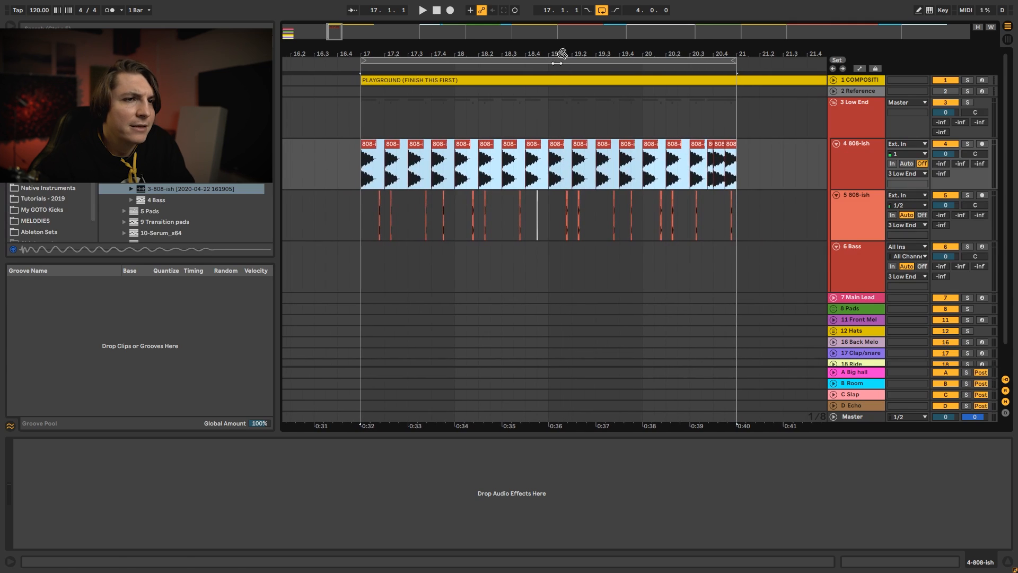
pyautogui.click(362, 207)
pyautogui.press('space')
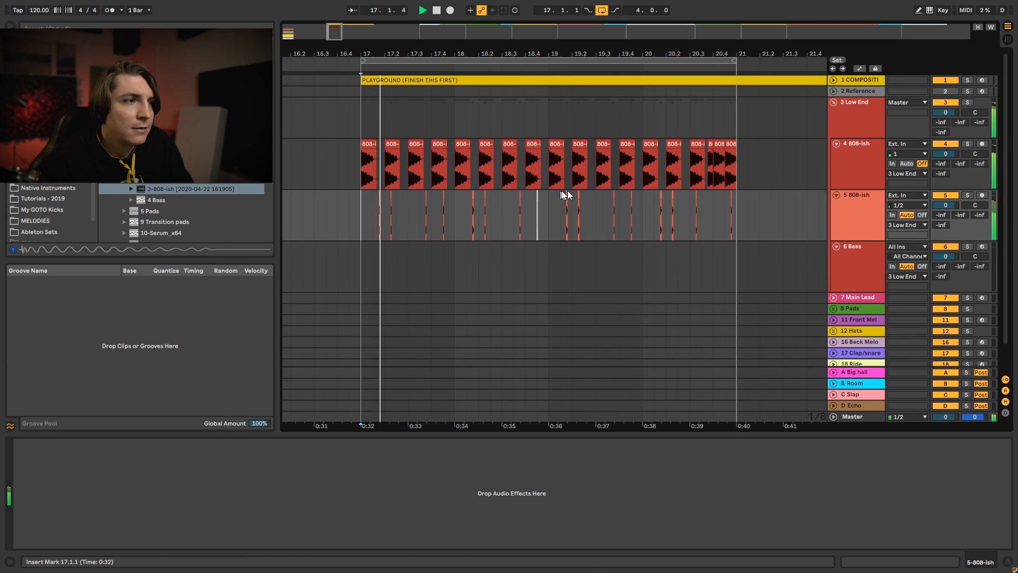
pyautogui.press('space')
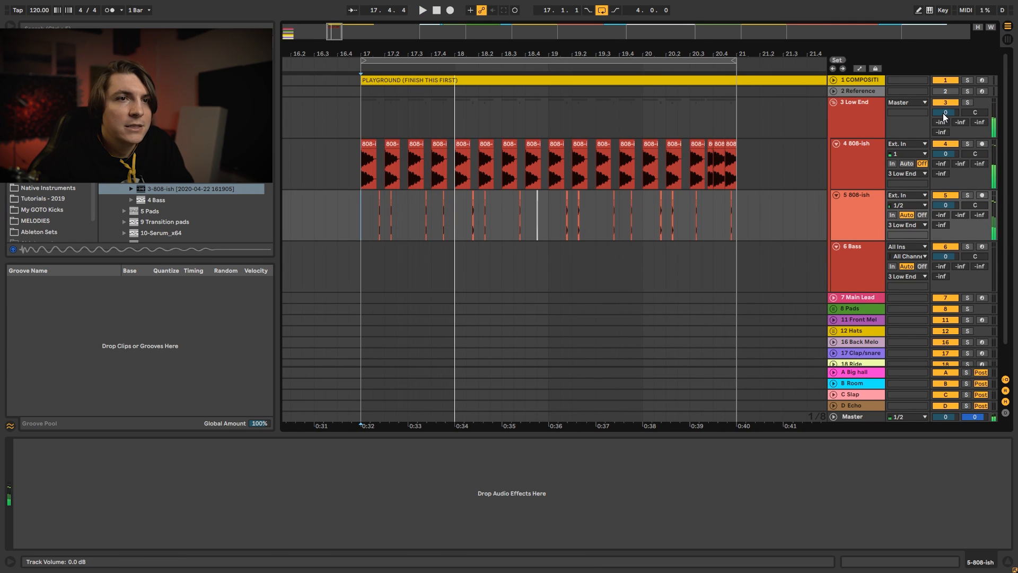
# Step: Lower the Low End group's volume to -6.1 dB and the slice track's volume to -11.8 dB while auditioning the loop
pyautogui.moveTo(944, 112); pyautogui.dragTo(945, 118)
pyautogui.press('space')
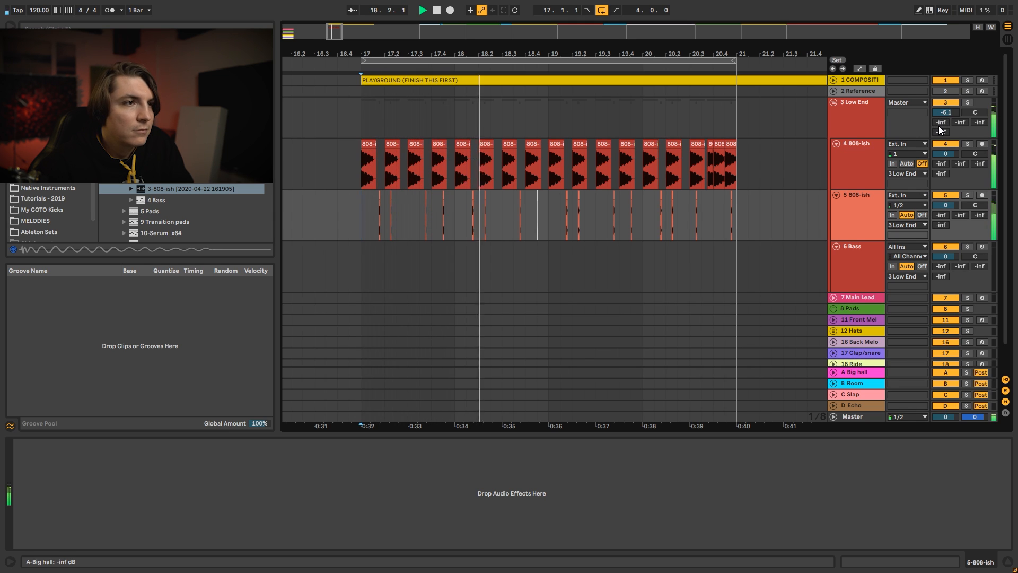
pyautogui.press('space')
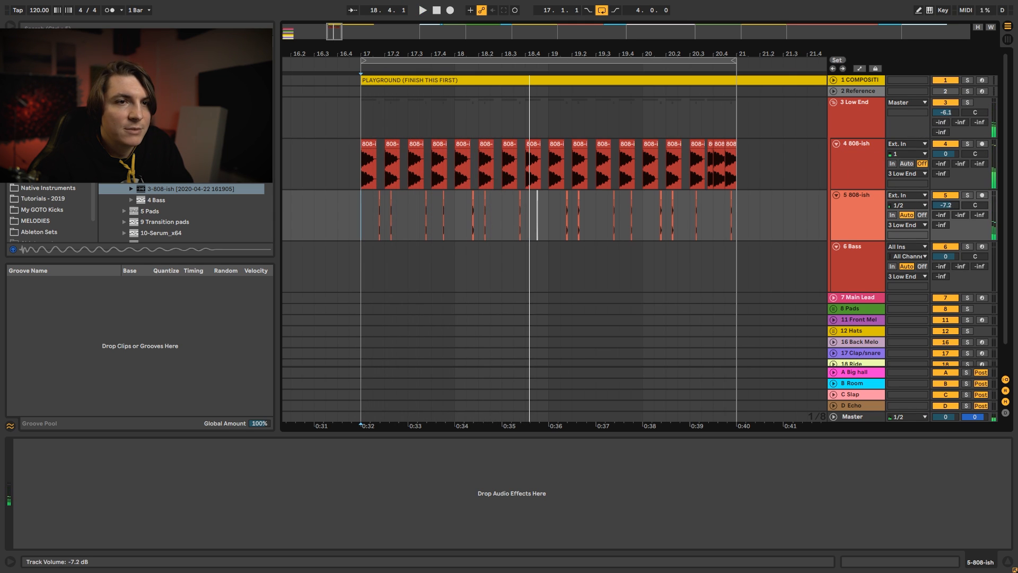
pyautogui.press('space')
pyautogui.moveTo(945, 205); pyautogui.dragTo(946, 221)
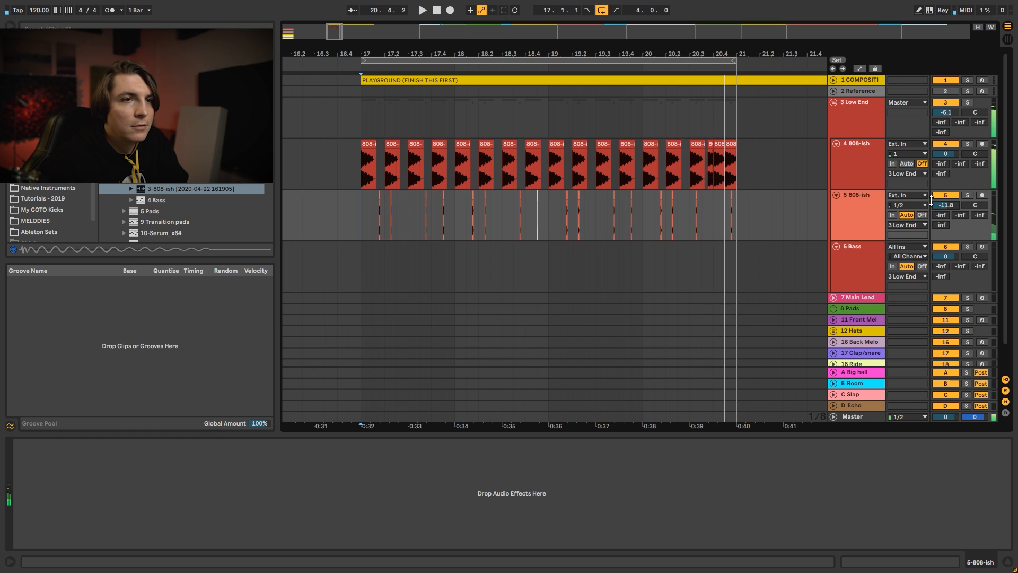
# Step: Search the browser for "eq" and add EQ Eight to the slice track
pyautogui.click(871, 203)
pyautogui.hotkey('ctrl', 'f')
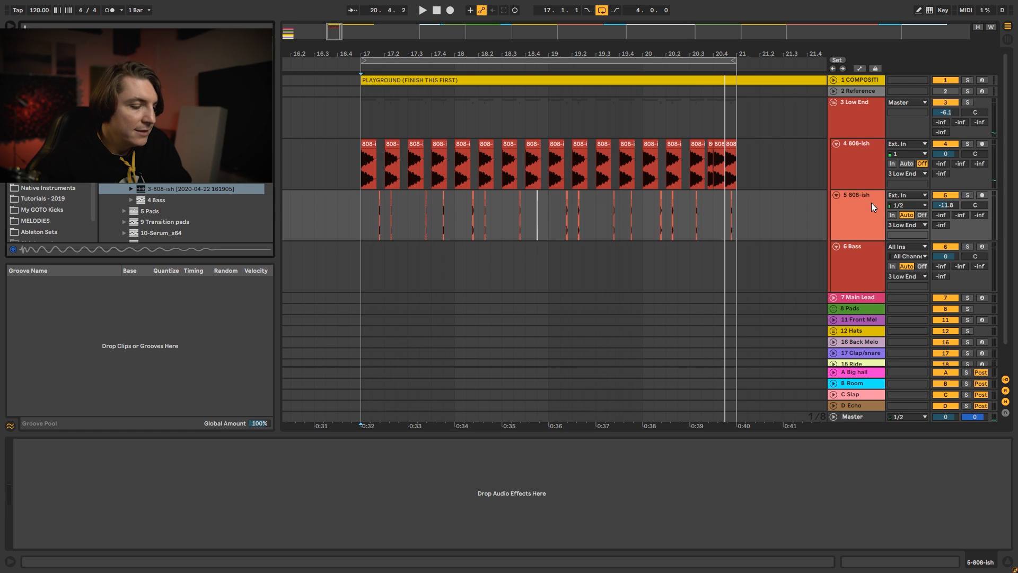
pyautogui.write('eq')
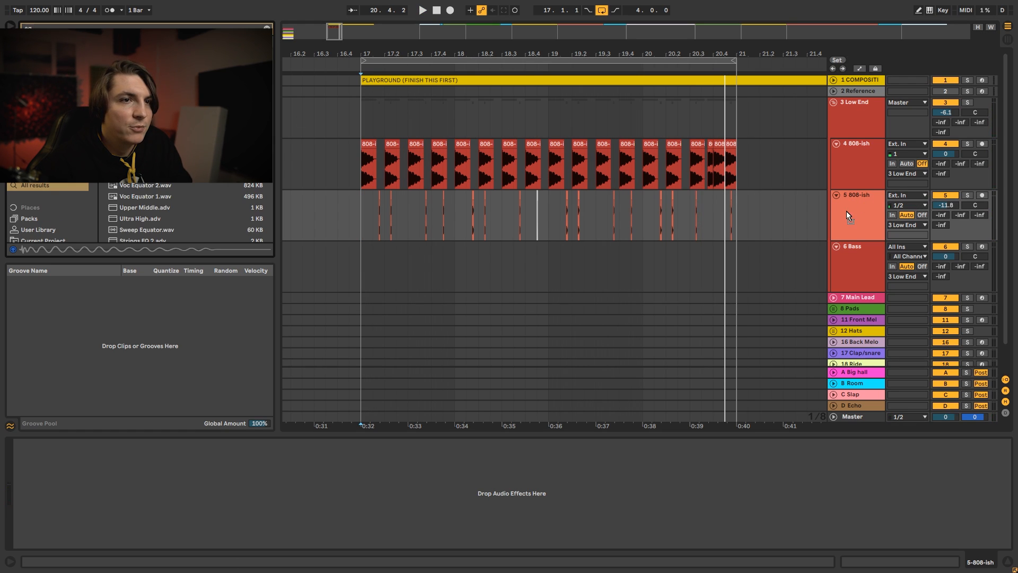
pyautogui.press('Return')
# Step: Change EQ Eight band 1 on the slice track to a low cut at about 126 Hz while the loop plays
pyautogui.click(62, 538)
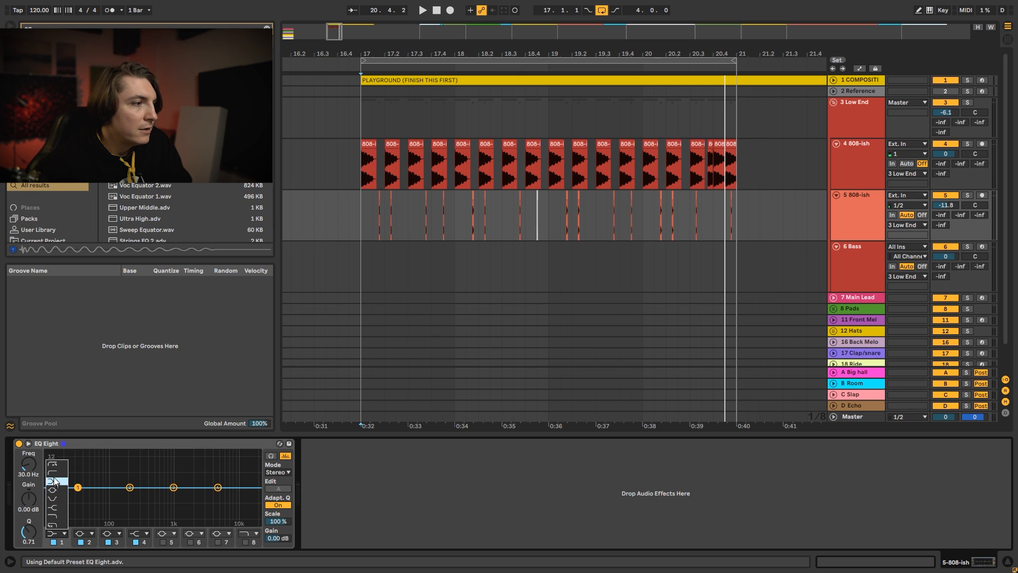
pyautogui.click(55, 467)
pyautogui.press('space')
pyautogui.moveTo(78, 487); pyautogui.dragTo(117, 493)
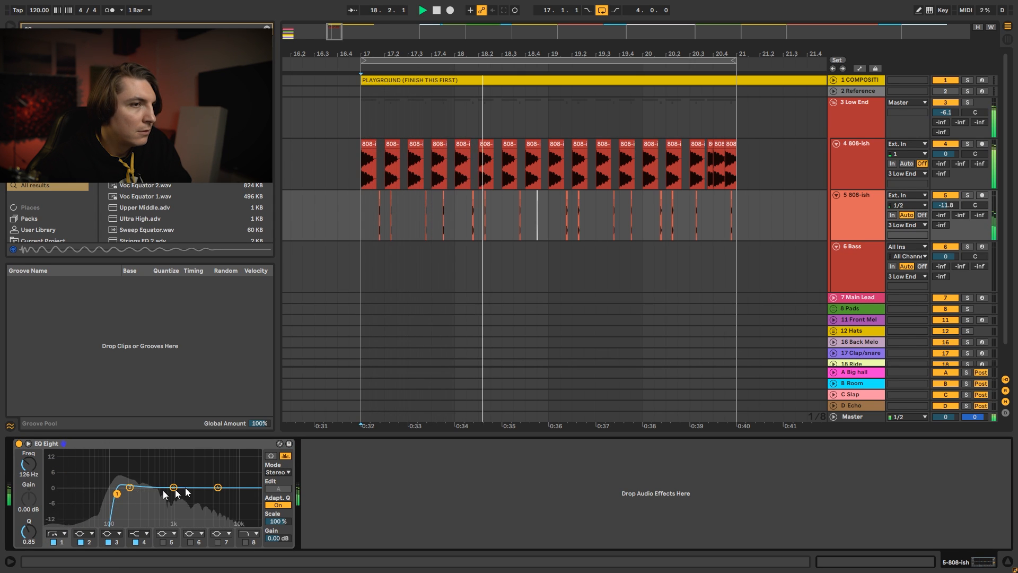
# Step: Shape the slice track's EQ Eight: dip band 3 to -4.59 dB at 562 Hz, boost band 4, and add a high cut with band 8
pyautogui.press('space')
pyautogui.press('space')
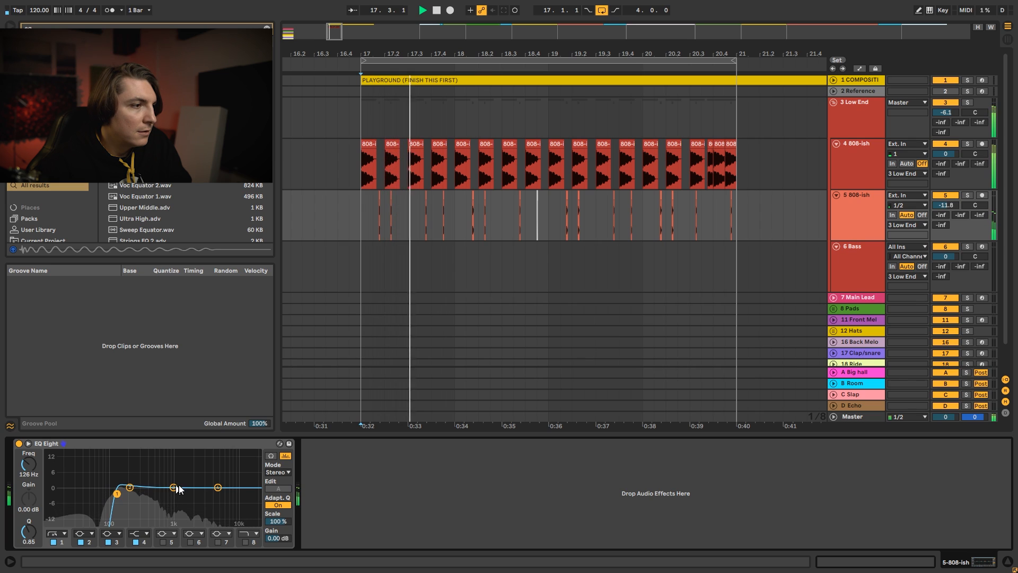
pyautogui.moveTo(172, 488); pyautogui.dragTo(154, 501)
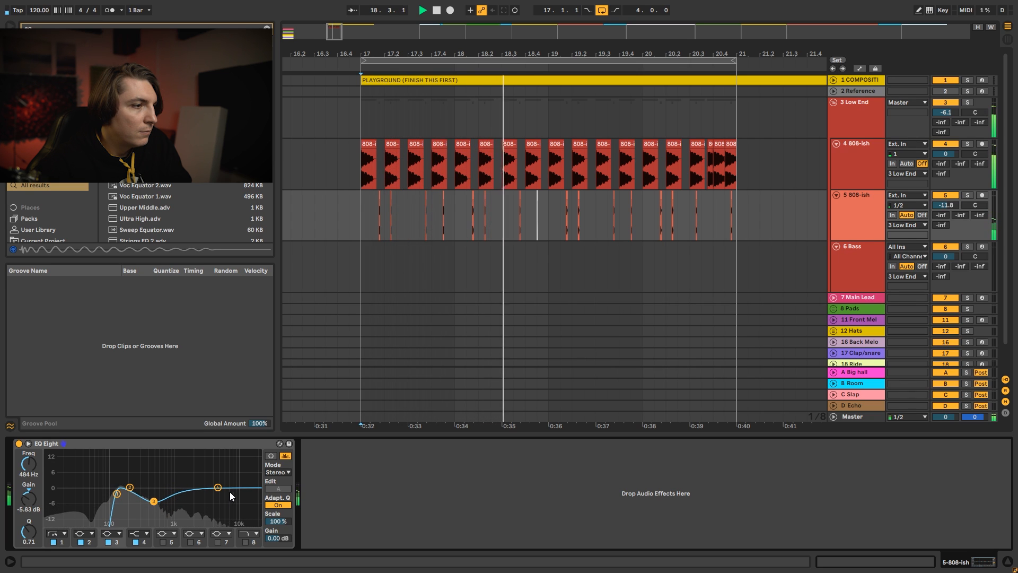
pyautogui.moveTo(218, 488); pyautogui.dragTo(179, 480)
pyautogui.click(246, 542)
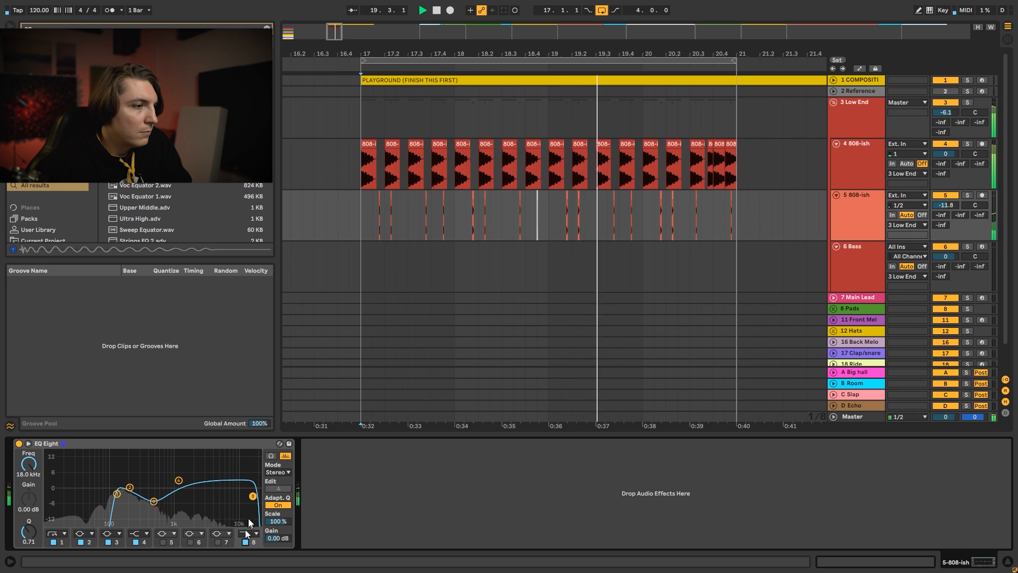
pyautogui.moveTo(252, 495); pyautogui.dragTo(158, 498)
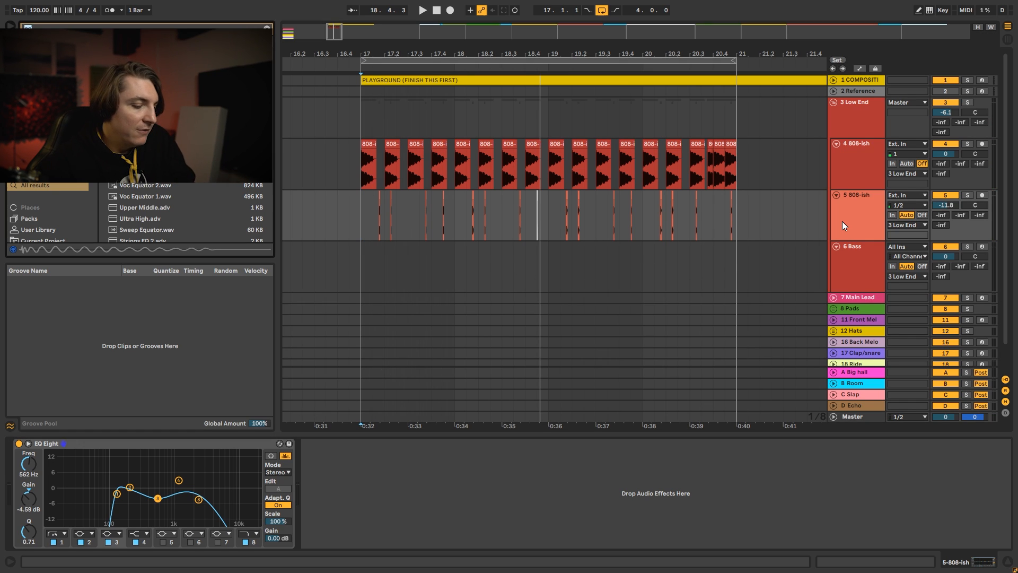
# Step: Add a Delay to the slice track with its filter at 2.41 kHz, width 6.09, and a synced time of 1 sixteenth
pyautogui.write('delay')
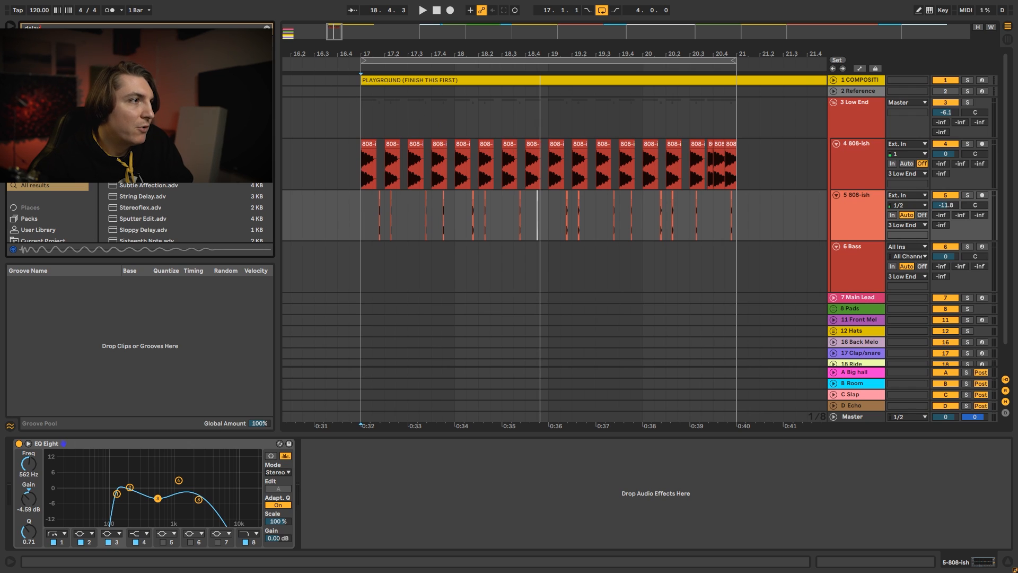
pyautogui.moveTo(865, 216); pyautogui.dragTo(864, 217)
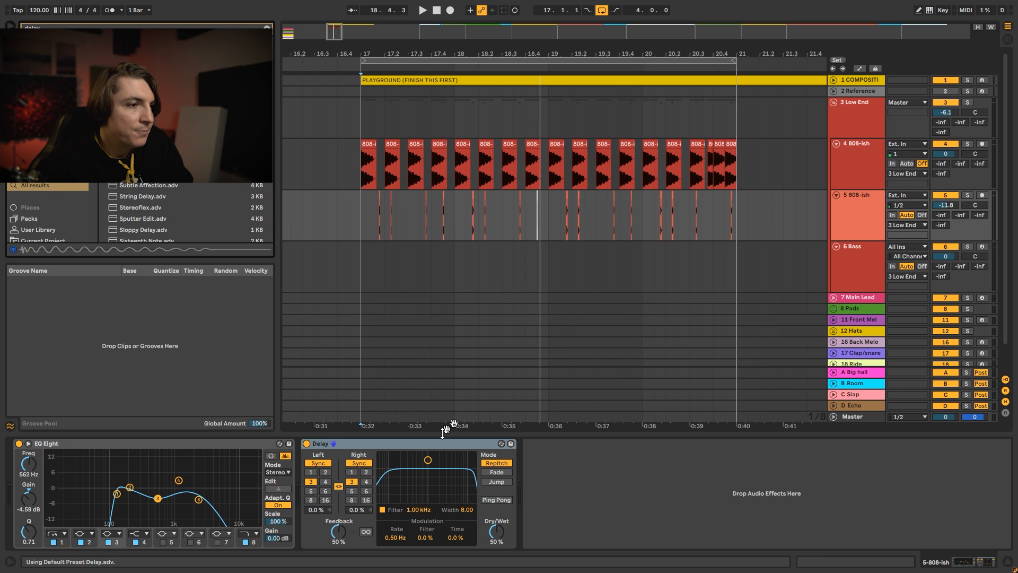
pyautogui.moveTo(428, 459); pyautogui.dragTo(429, 460)
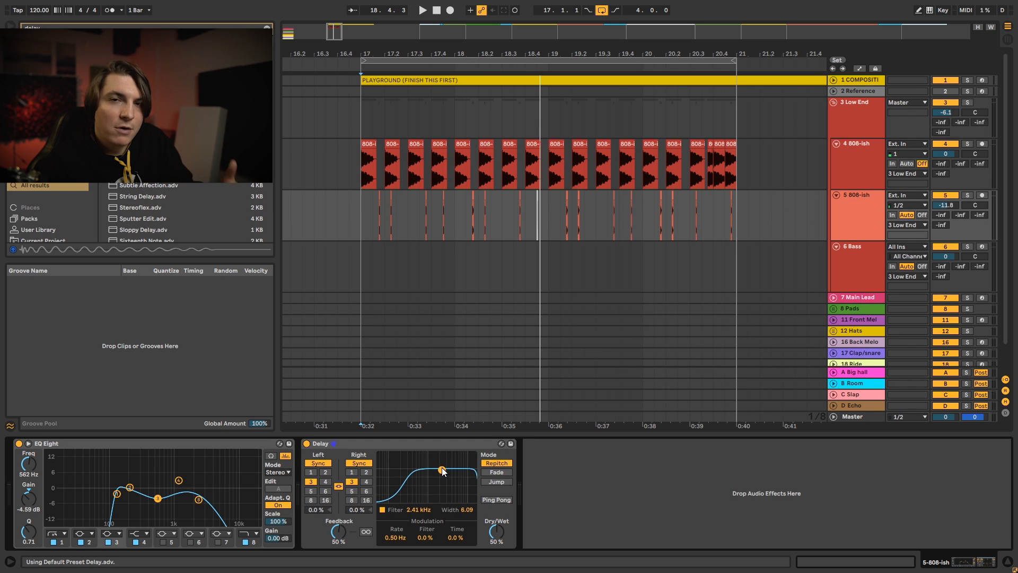
pyautogui.click(311, 472)
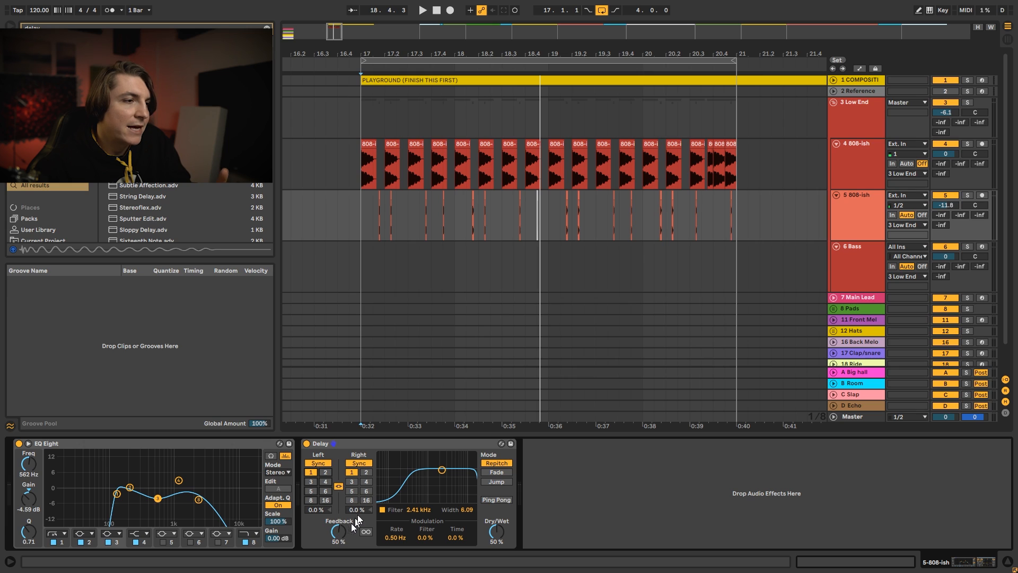
# Step: Group the Delay into an Audio Effect Rack, show its chain list and duplicate the chain
pyautogui.click(387, 446)
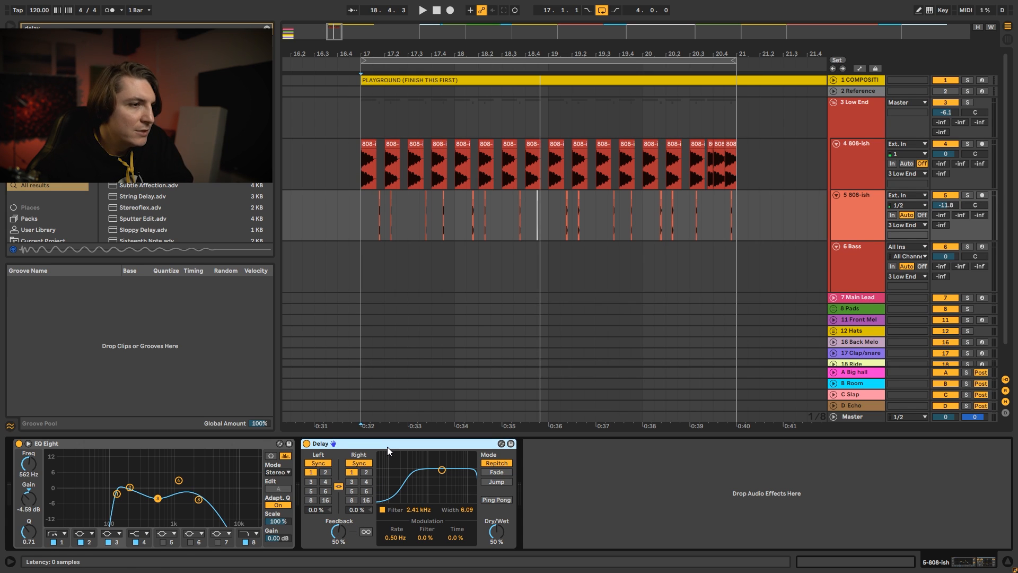
pyautogui.hotkey('ctrl', 'g')
pyautogui.click(307, 464)
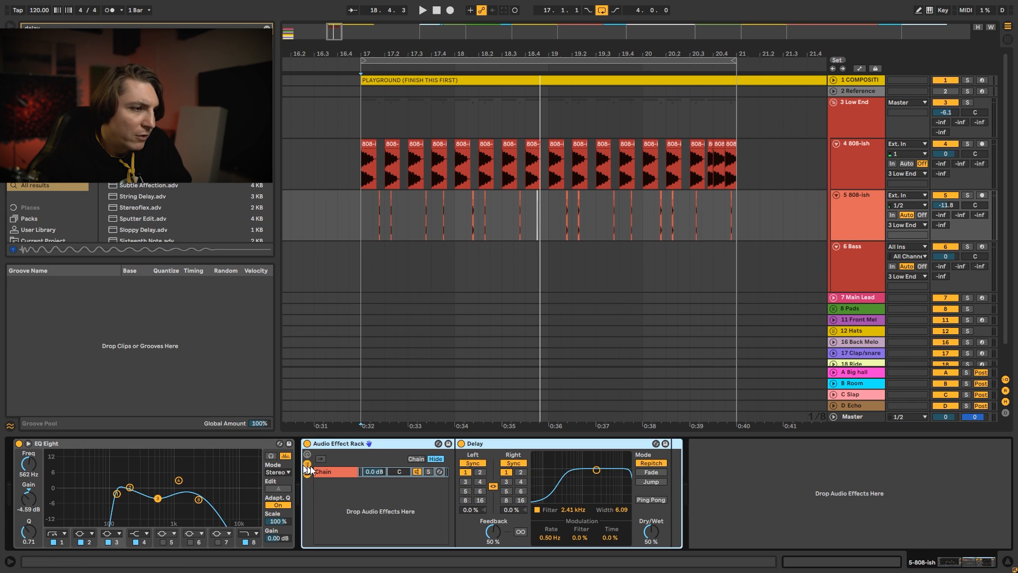
pyautogui.click(332, 475)
pyautogui.hotkey('ctrl', 'd')
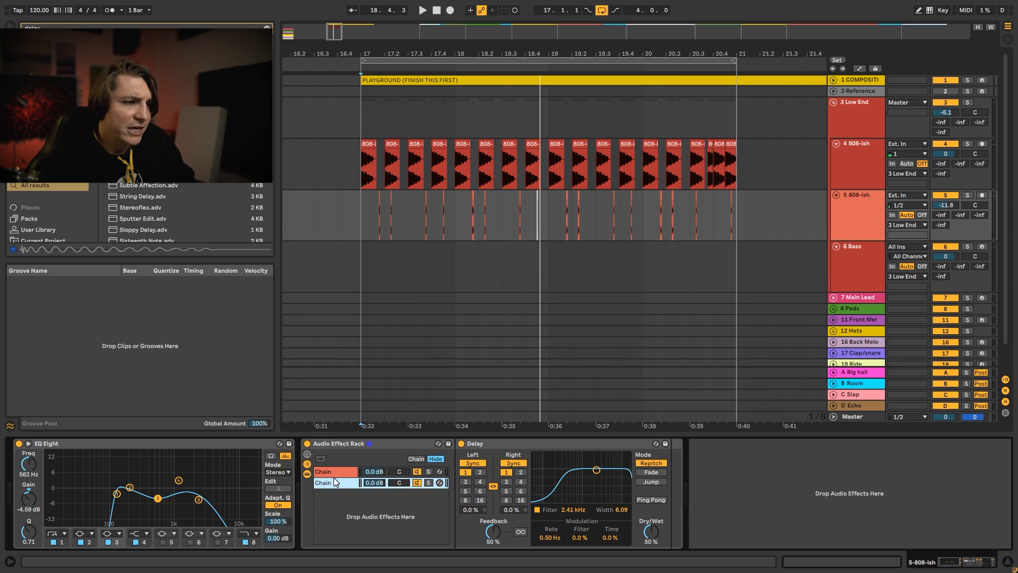
# Step: Delete the Delay from the rack's first chain and rename the two chains Dry and Wet
pyautogui.click(558, 443)
pyautogui.press('Delete')
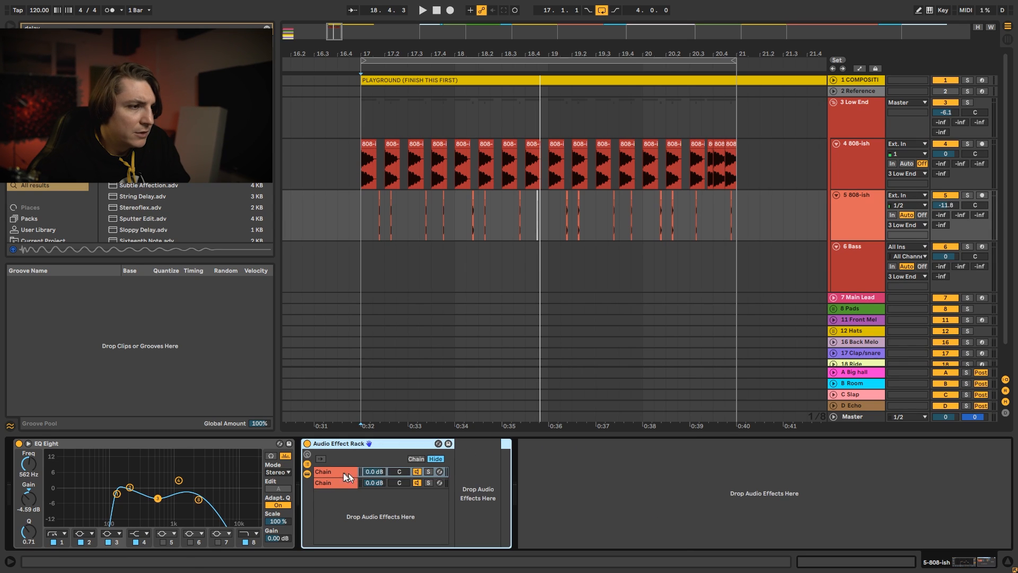
pyautogui.click(339, 472)
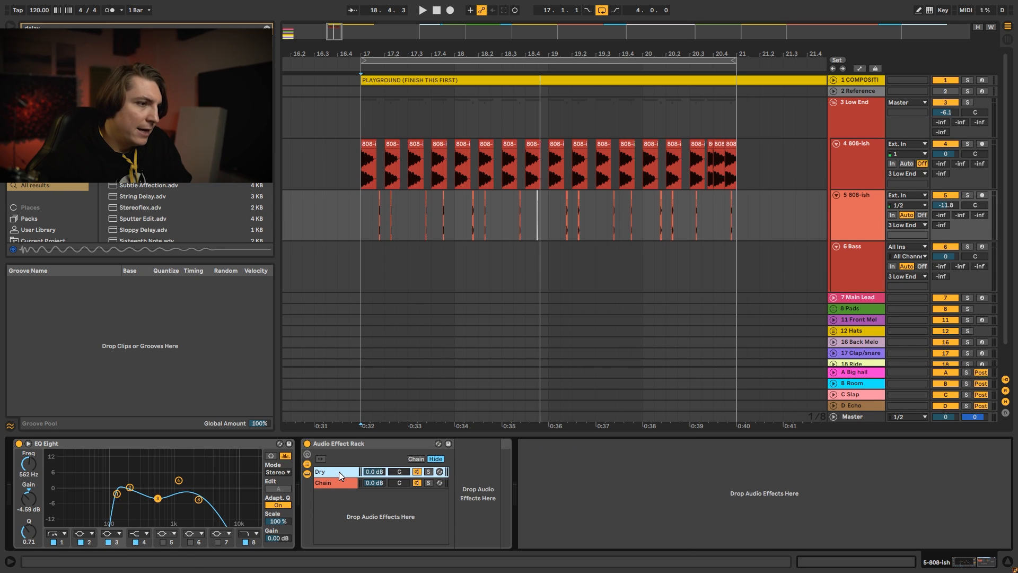
pyautogui.click(331, 483)
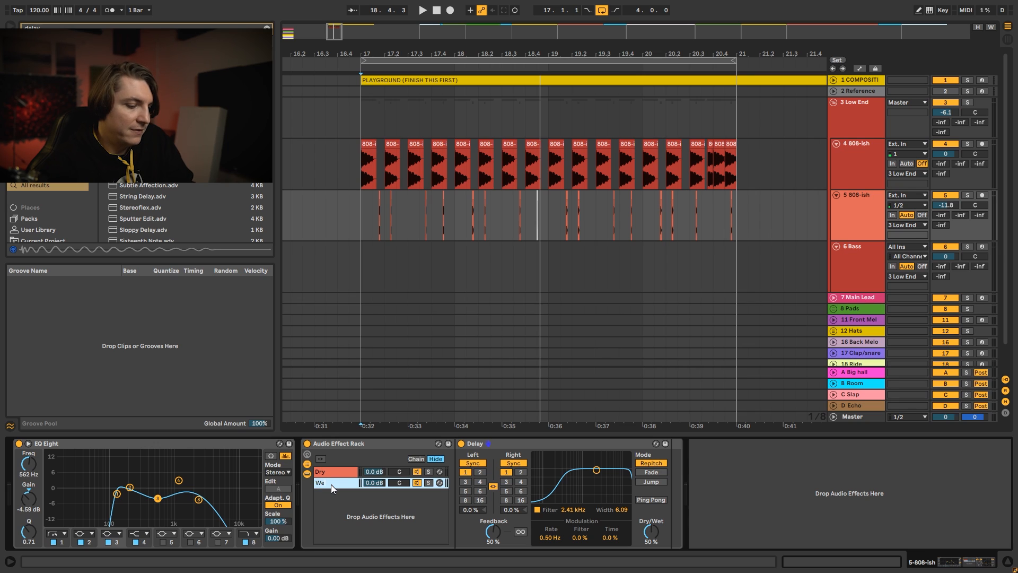
# Step: Set the Wet chain's Delay to 35% feedback and 100% Dry/Wet, and audition the chain soloed from 17.1.3
pyautogui.moveTo(651, 532); pyautogui.dragTo(651, 509)
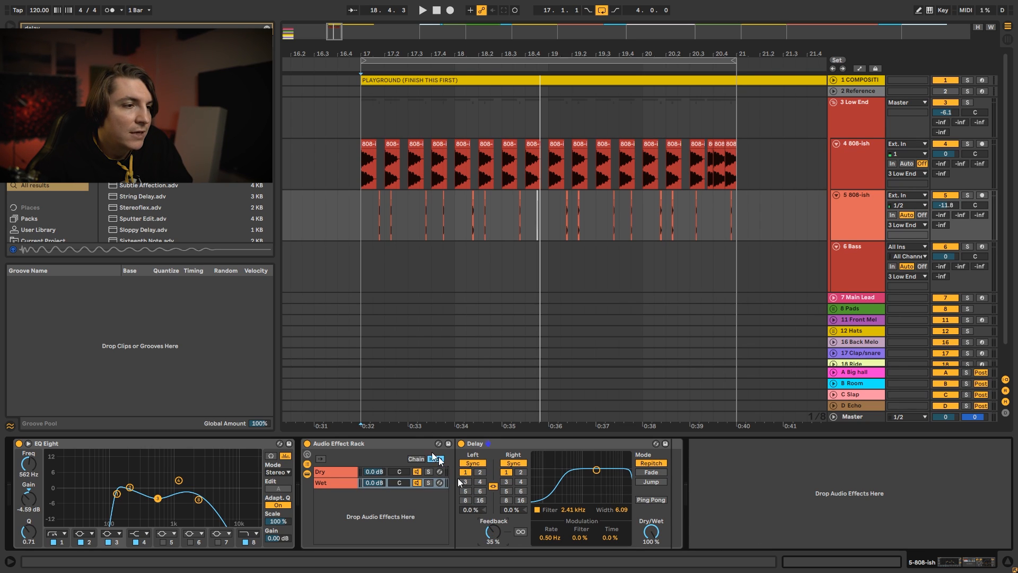
pyautogui.click(430, 483)
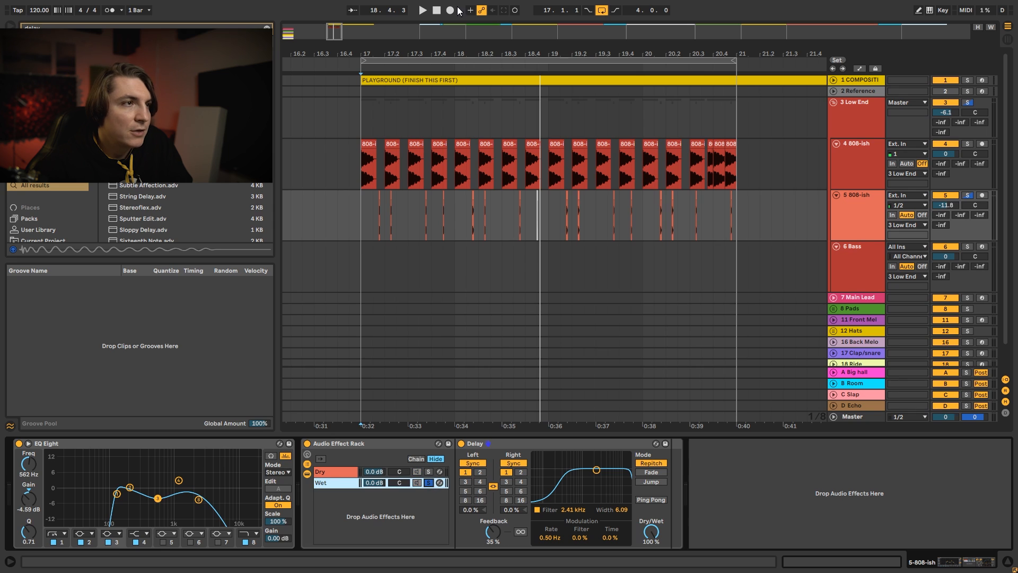
pyautogui.moveTo(382, 48); pyautogui.dragTo(377, 100)
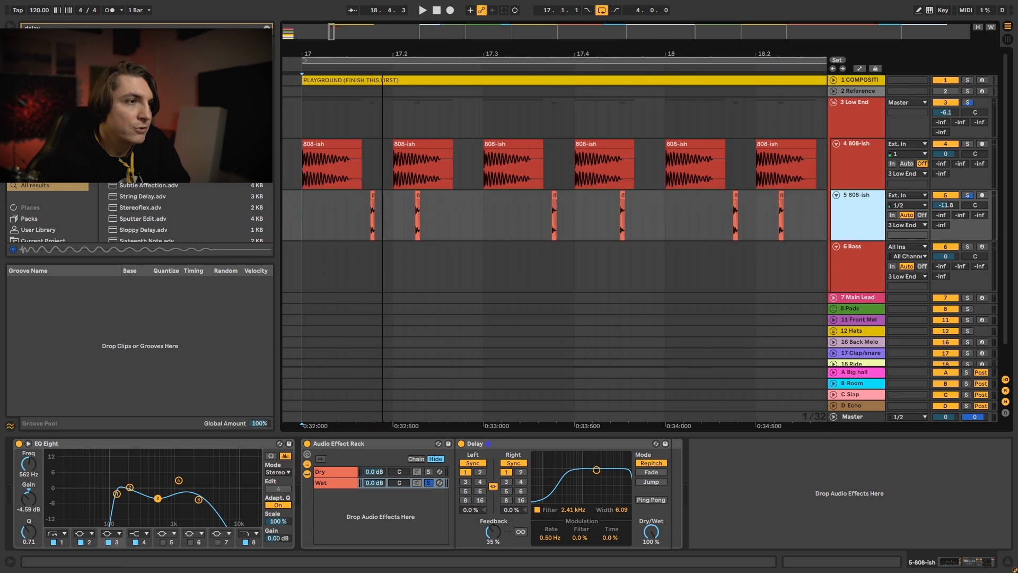
pyautogui.click(359, 206)
pyautogui.press('space')
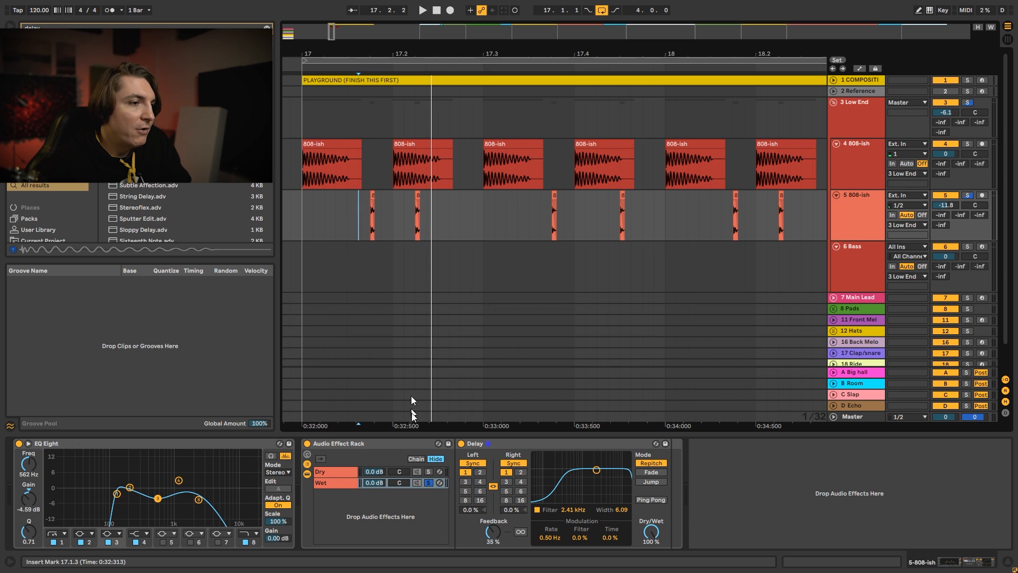
pyautogui.click(428, 482)
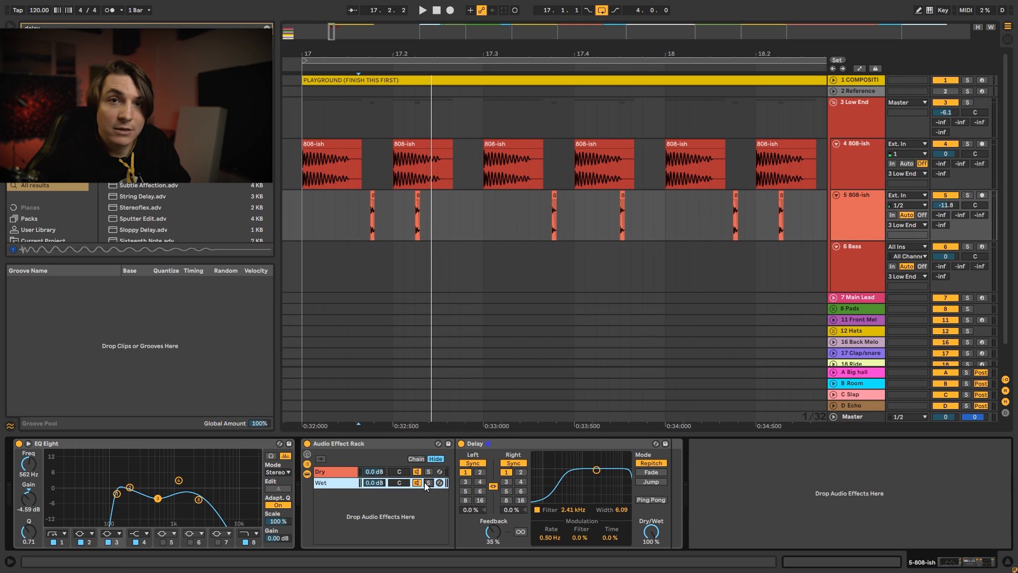
# Step: Turn off the Wet chain and automate its Speaker On to switch on from just before the second slice until just before the third
pyautogui.click(417, 482)
pyautogui.press('a')
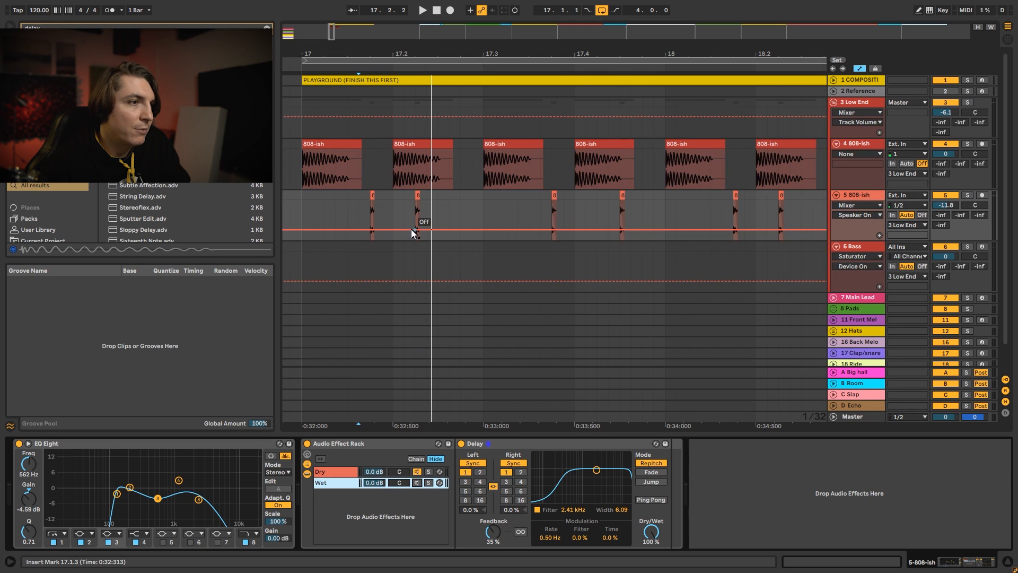
pyautogui.click(405, 229)
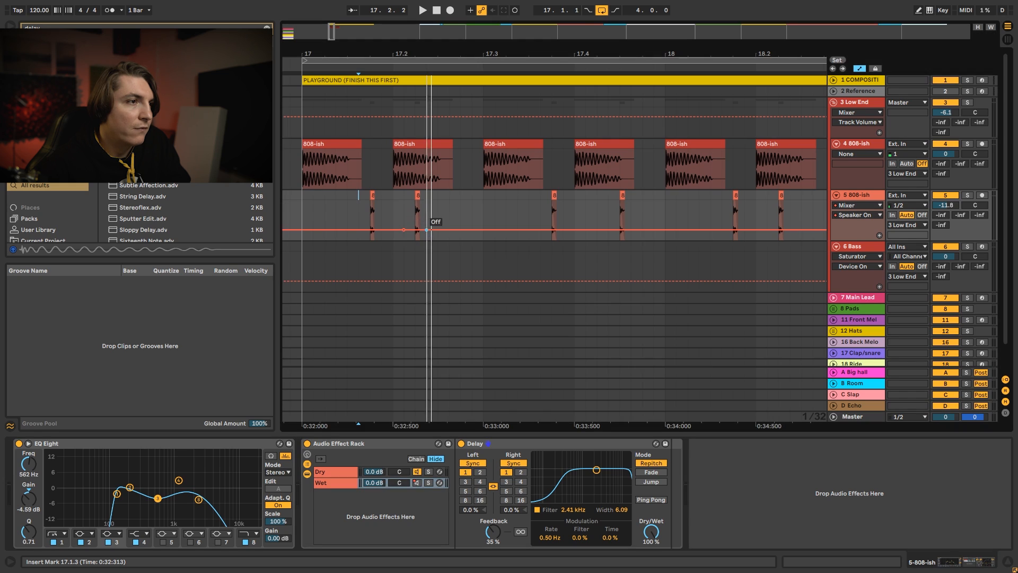
pyautogui.moveTo(427, 230); pyautogui.dragTo(405, 211)
pyautogui.click(520, 213)
pyautogui.moveTo(541, 212)
pyautogui.mouseDown()
pyautogui.moveTo(541, 230)
pyautogui.moveTo(530, 231)
pyautogui.mouseUp()
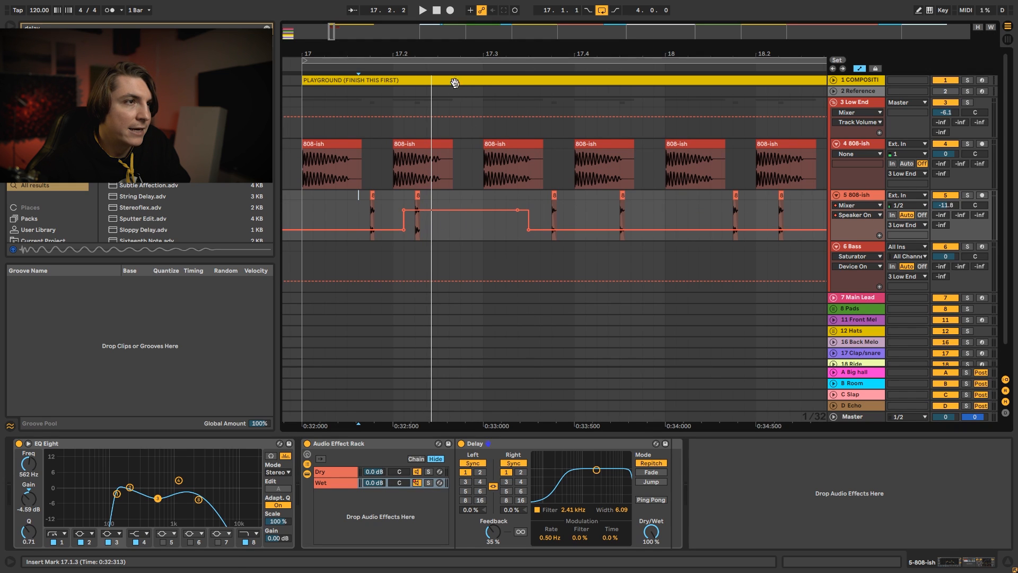
# Step: Add further on-sections to the Wet chain's Speaker On automation around selected slices in bars 18, 19 and 20
pyautogui.moveTo(444, 54); pyautogui.dragTo(444, 29)
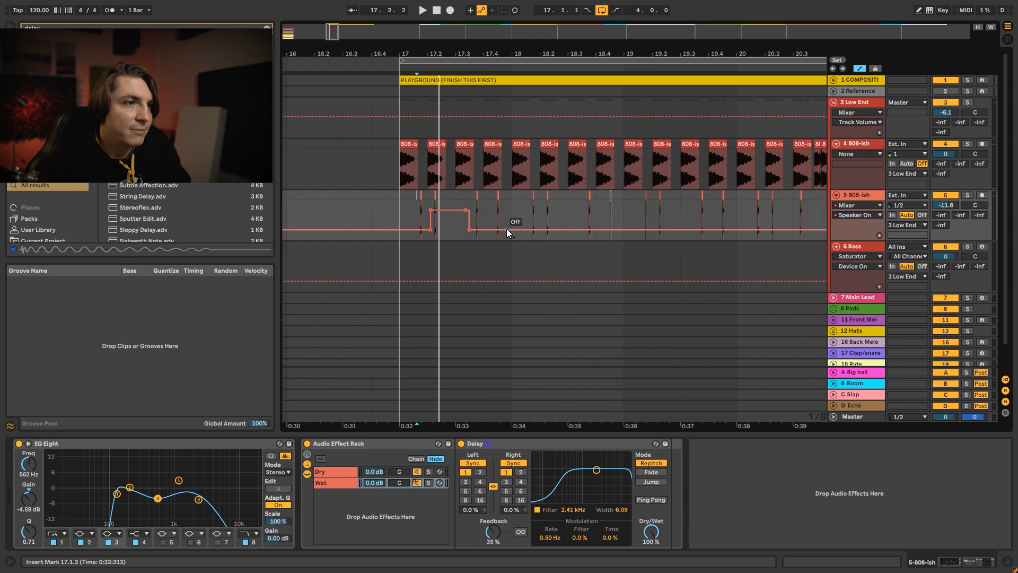
pyautogui.moveTo(542, 230); pyautogui.dragTo(539, 210)
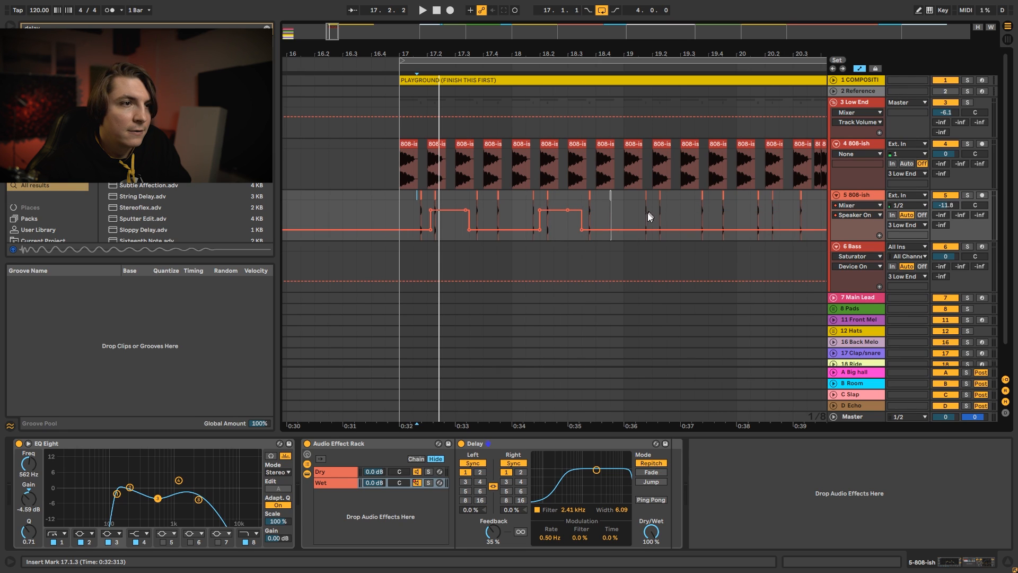
pyautogui.moveTo(657, 229)
pyautogui.mouseDown()
pyautogui.moveTo(669, 214)
pyautogui.moveTo(689, 215)
pyautogui.mouseUp()
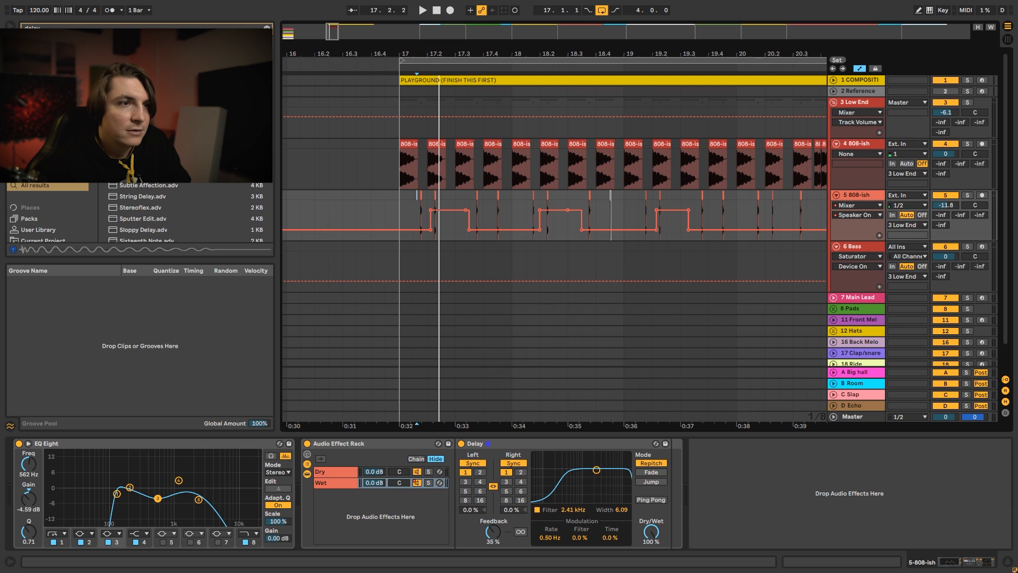
pyautogui.moveTo(763, 53); pyautogui.dragTo(579, 58)
pyautogui.moveTo(543, 230); pyautogui.dragTo(544, 215)
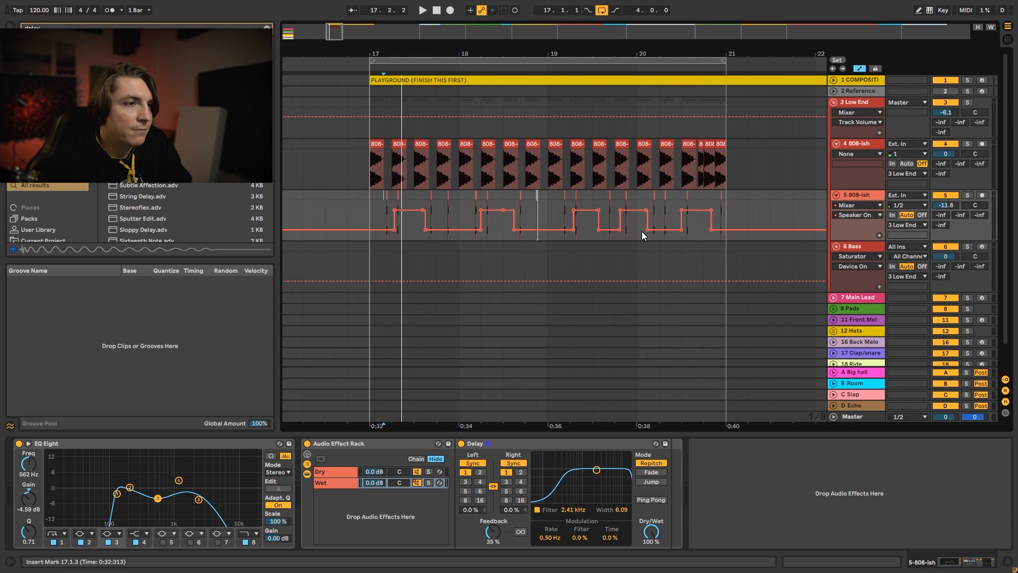
# Step: Lower the Wet chain's volume to -6.5 dB while auditioning the loop
pyautogui.press('space')
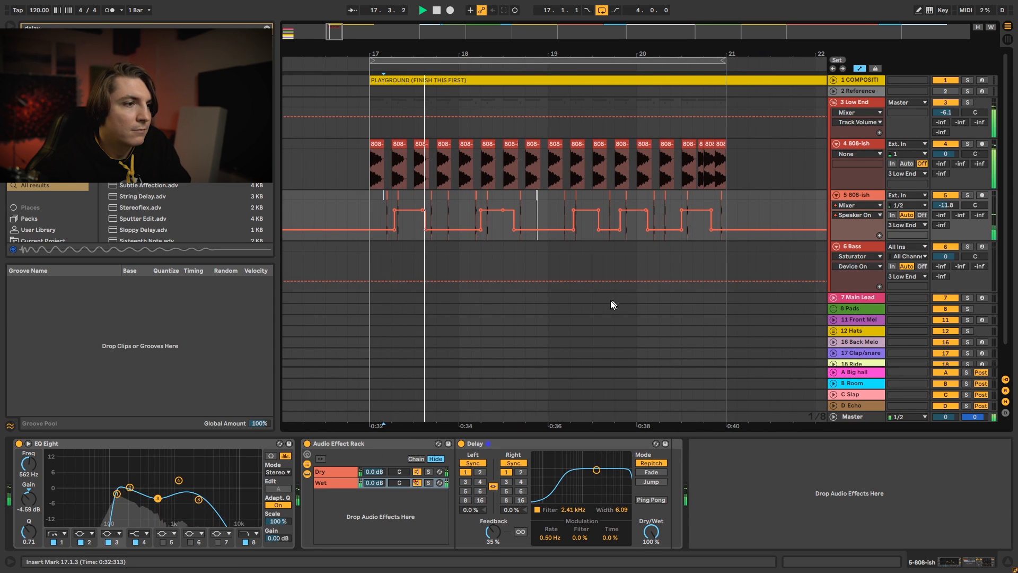
pyautogui.moveTo(374, 483); pyautogui.dragTo(376, 485)
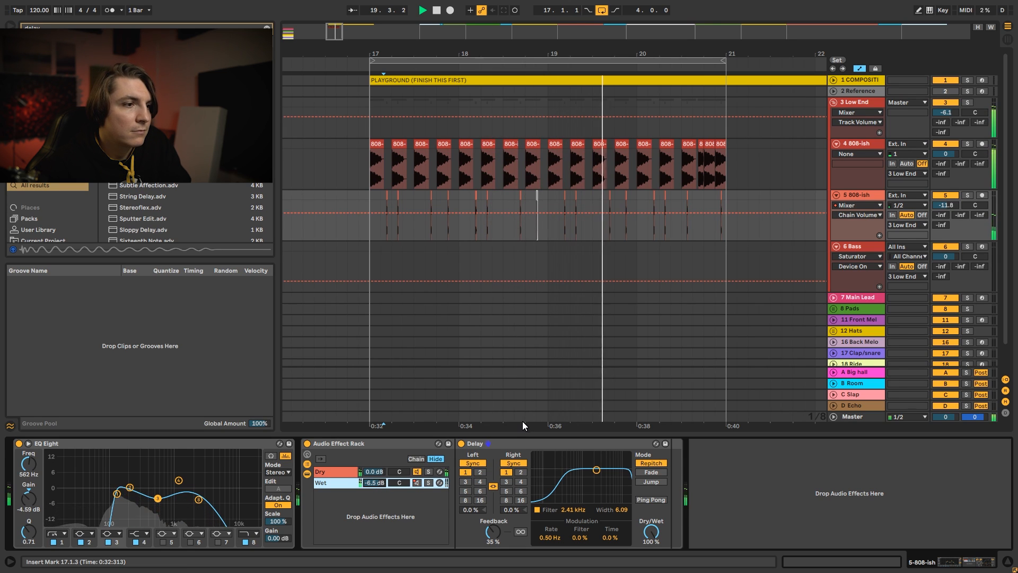
pyautogui.press('space')
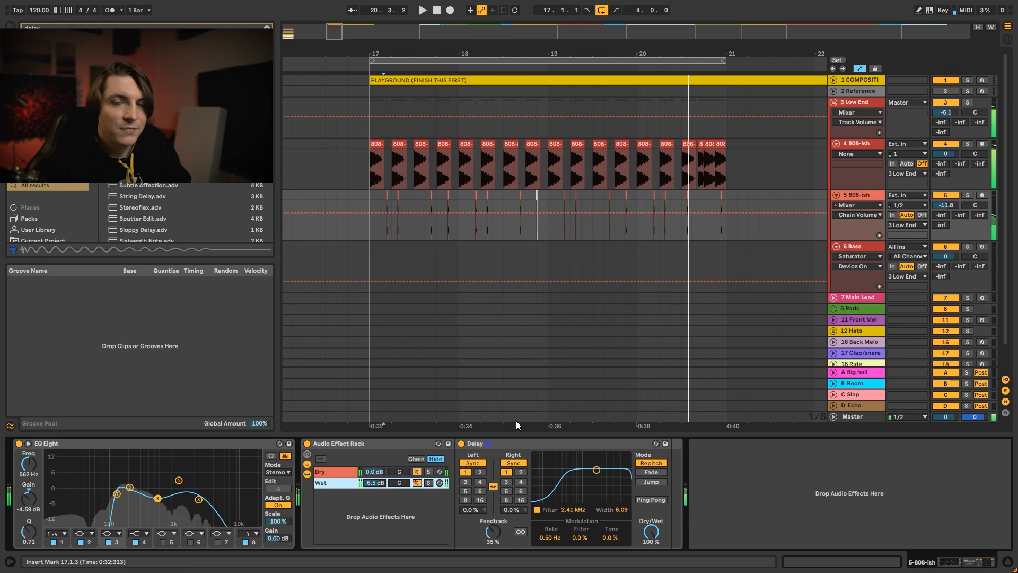
# Step: Search the browser for "serum", load Serum_x64 on the Bass track and enable its MG Low 12 filter
pyautogui.click(847, 194)
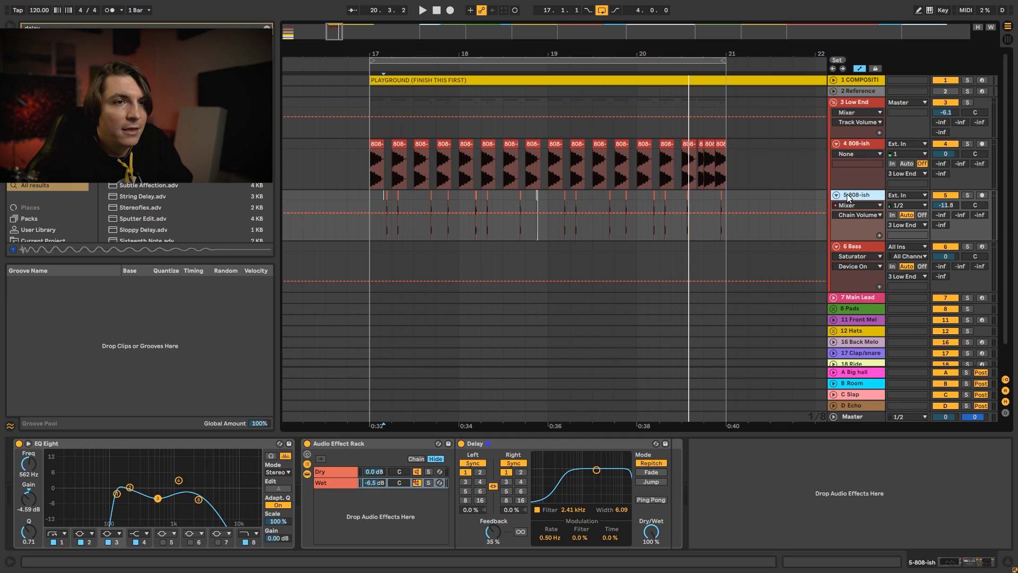
pyautogui.click(857, 244)
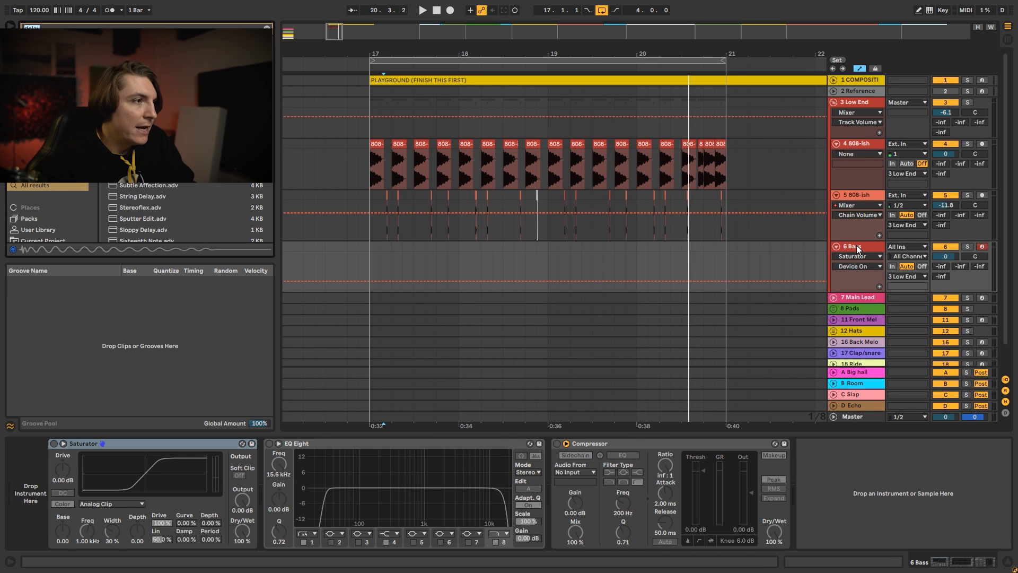
pyautogui.write('serum')
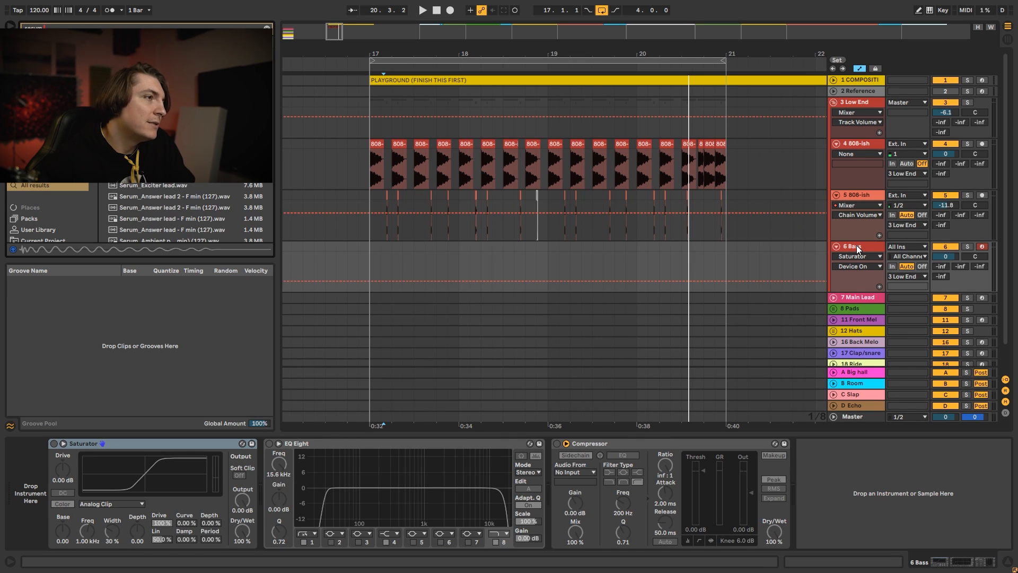
pyautogui.moveTo(271, 93); pyautogui.dragTo(271, 204)
pyautogui.moveTo(143, 235); pyautogui.dragTo(863, 246)
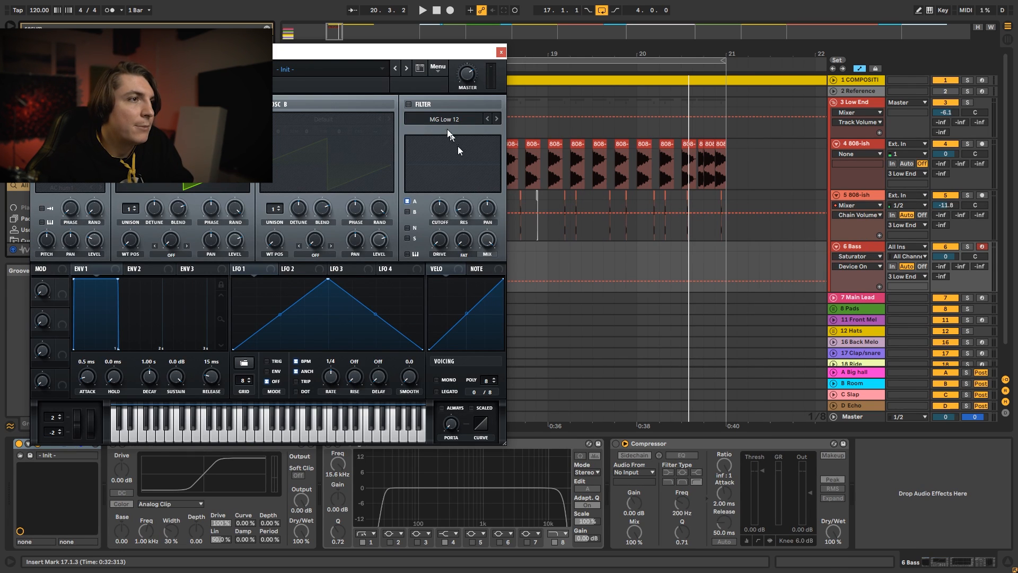
pyautogui.click(411, 104)
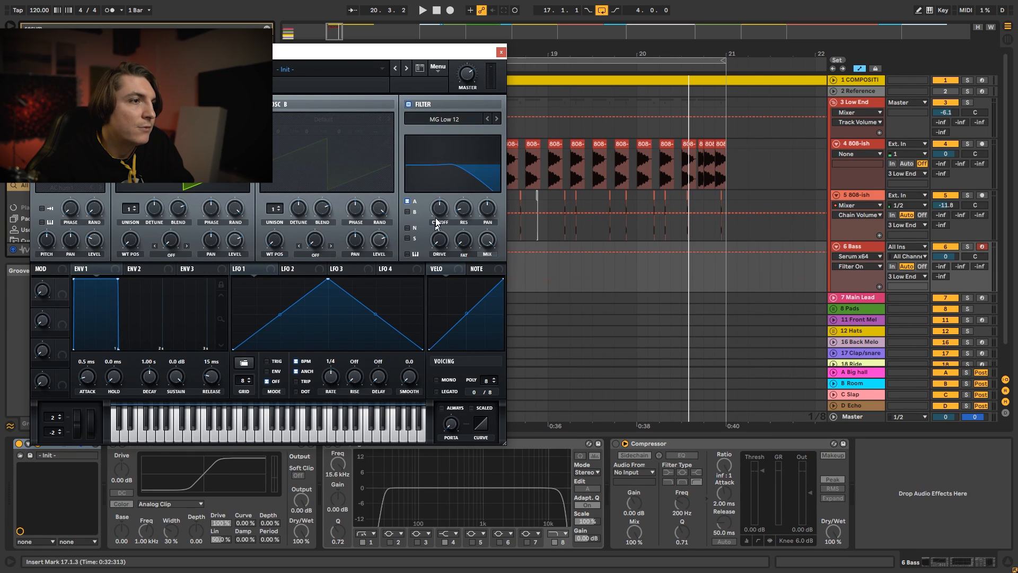
pyautogui.click(501, 52)
pyautogui.scroll(-5, 455, 170)
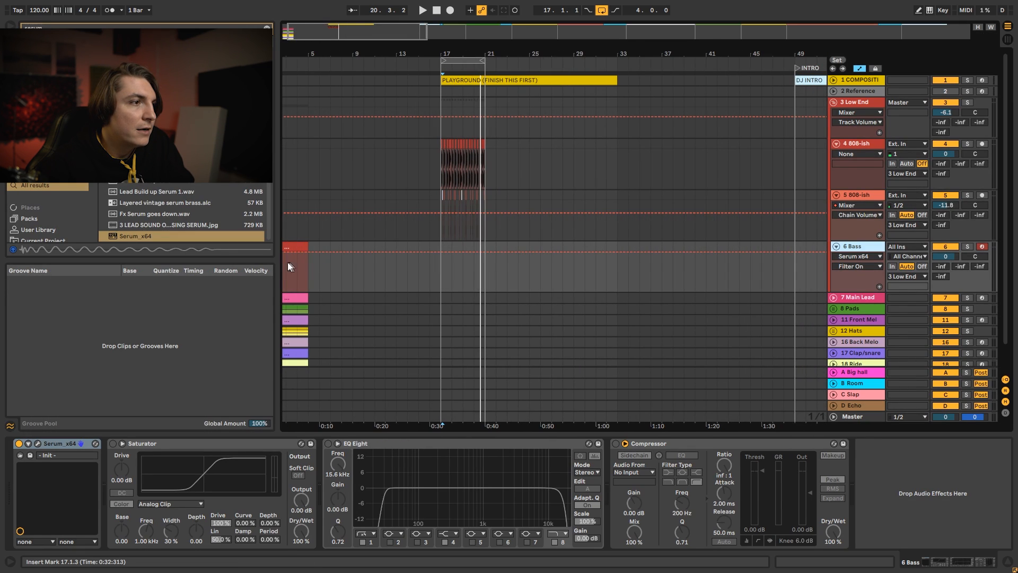
# Step: Paste the bass clip at bar 17 on the Bass track and check its sustained F2 note
pyautogui.click(457, 249)
pyautogui.hotkey('ctrl', 'v')
pyautogui.doubleClick(466, 255)
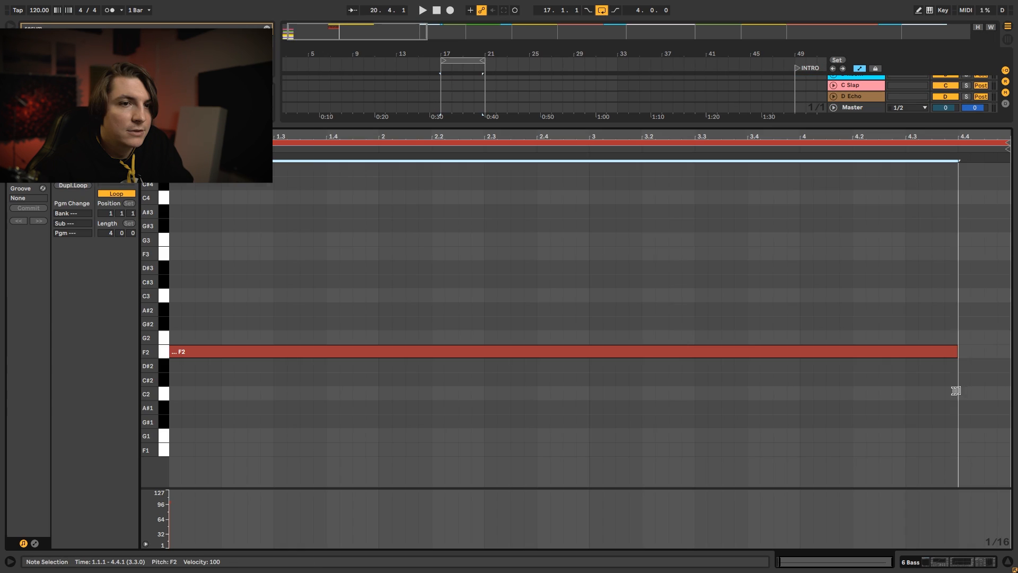
pyautogui.hotkey('shift', 'Tab')
pyautogui.scroll(2, 700, 359)
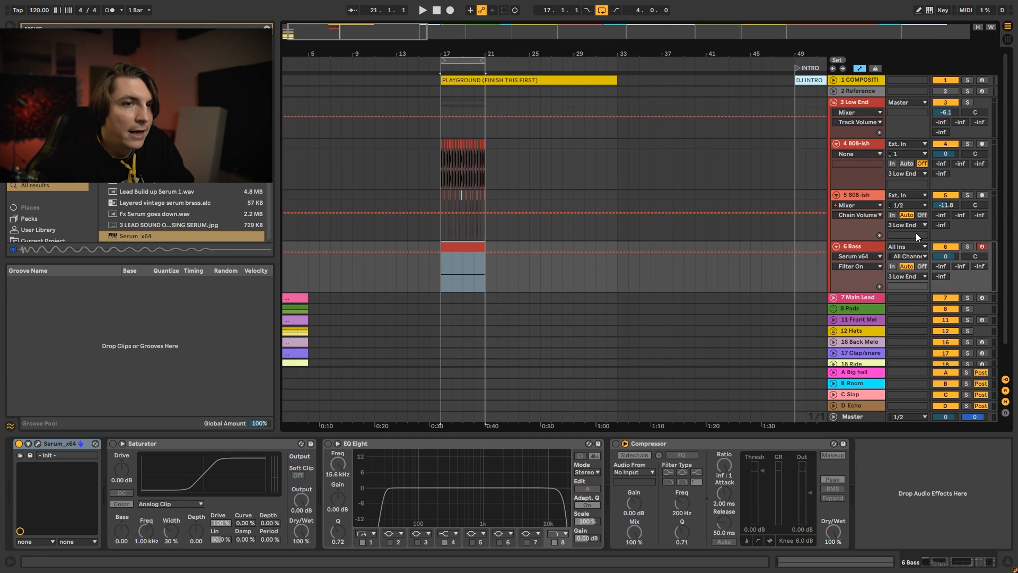
pyautogui.moveTo(452, 35); pyautogui.dragTo(486, 228)
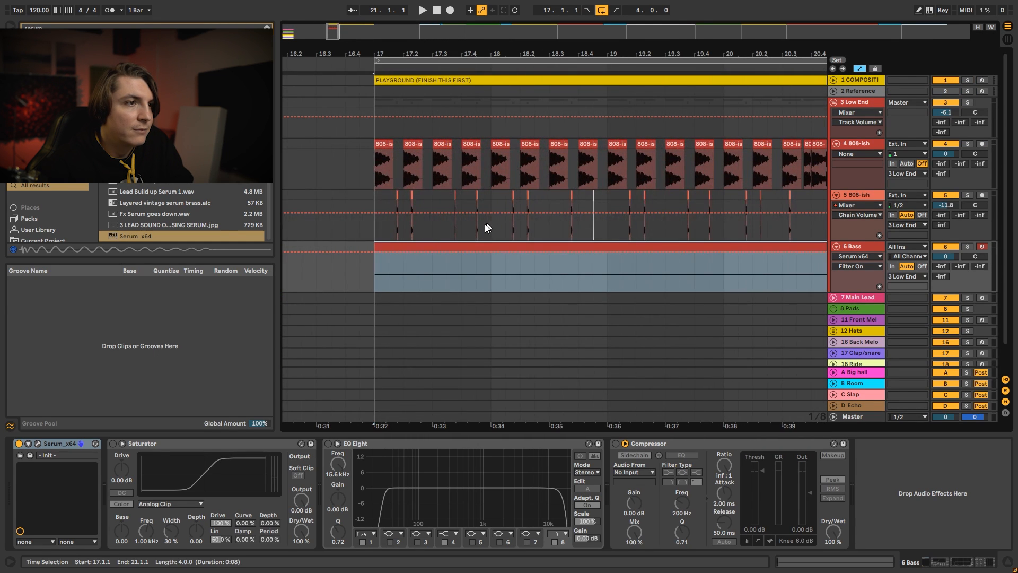
# Step: Lower the filter cutoff in the Bass track's Serum while playing the loop and change the filter type to MG Low 24
pyautogui.click(38, 444)
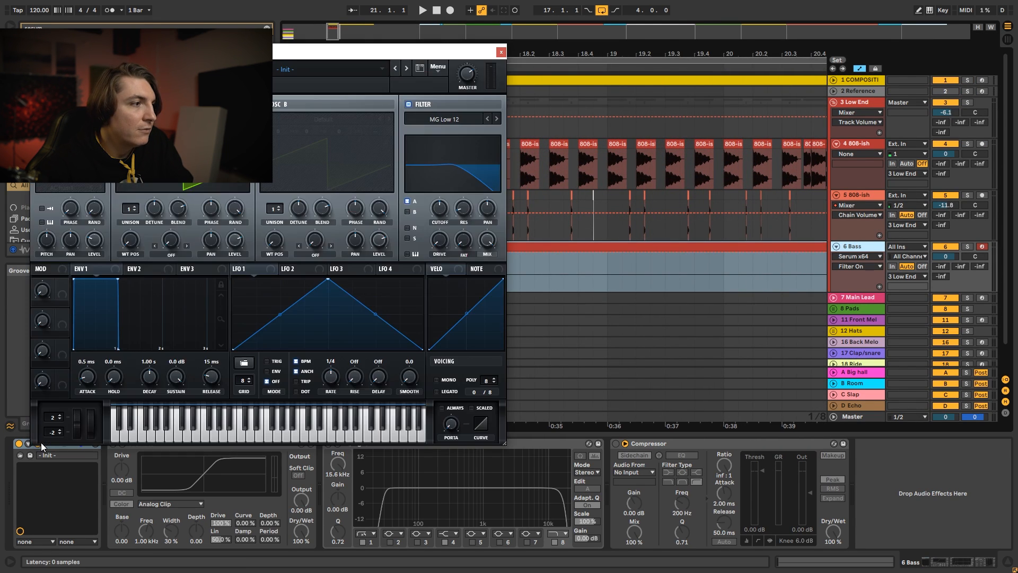
pyautogui.press('space')
pyautogui.moveTo(440, 208); pyautogui.dragTo(442, 225)
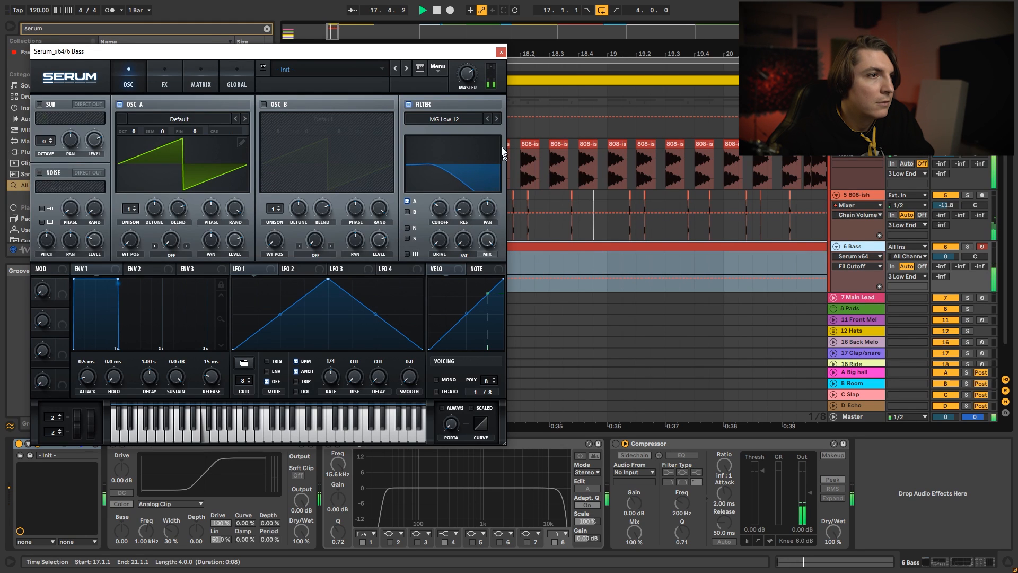
pyautogui.click(495, 117)
pyautogui.click(495, 118)
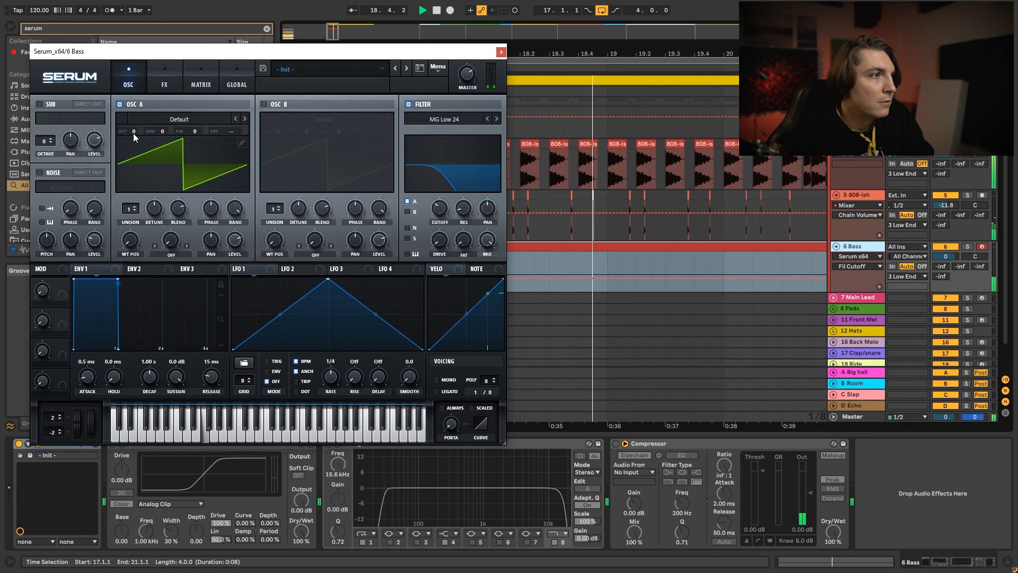
# Step: Set Serum's OSC A octave to -2 with more filter drive and lower the Bass track's volume to -4.9 dB
pyautogui.moveTo(133, 132); pyautogui.dragTo(136, 167)
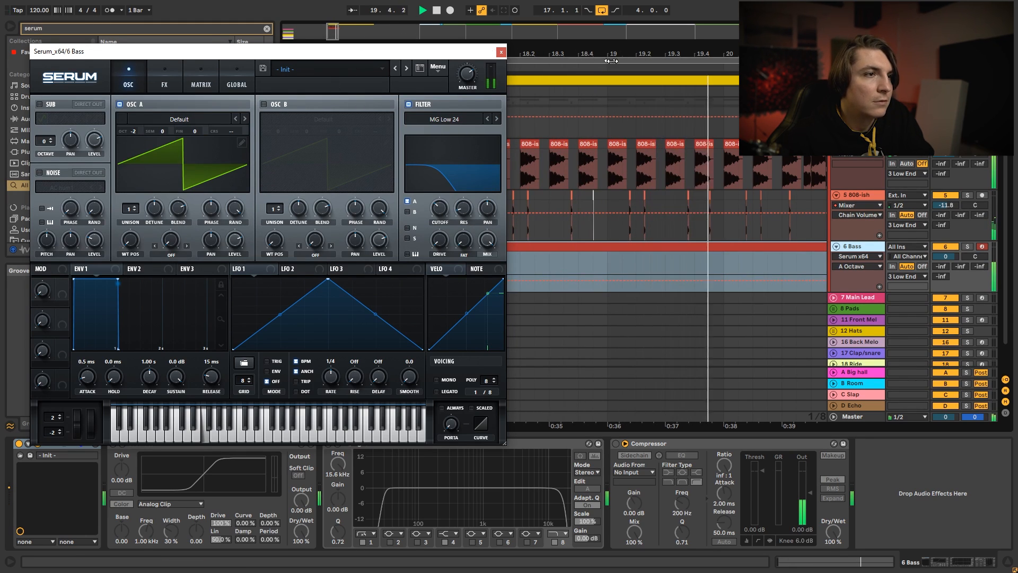
pyautogui.moveTo(443, 245); pyautogui.dragTo(442, 217)
pyautogui.click(501, 52)
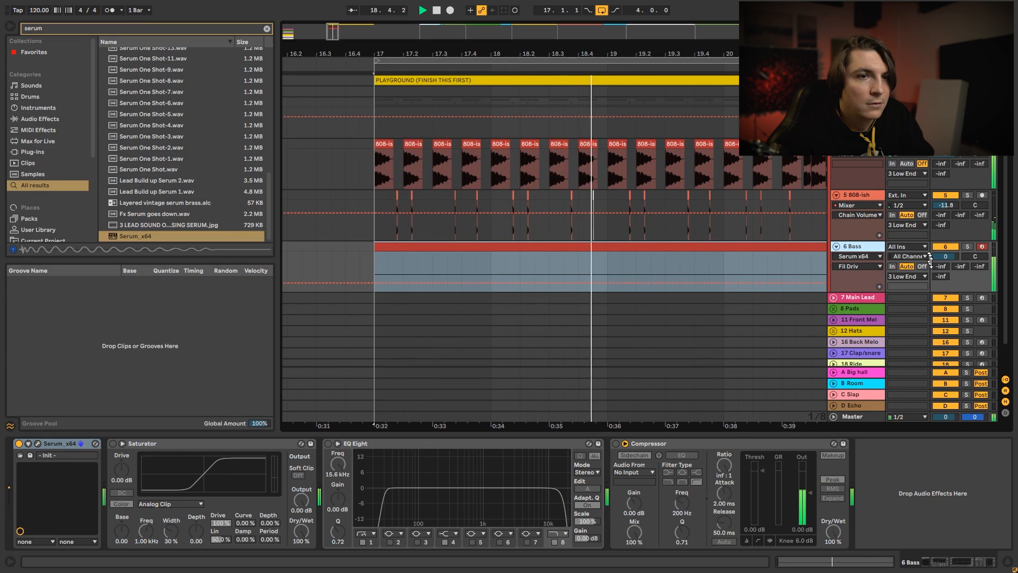
pyautogui.moveTo(947, 258); pyautogui.dragTo(947, 273)
pyautogui.press('space')
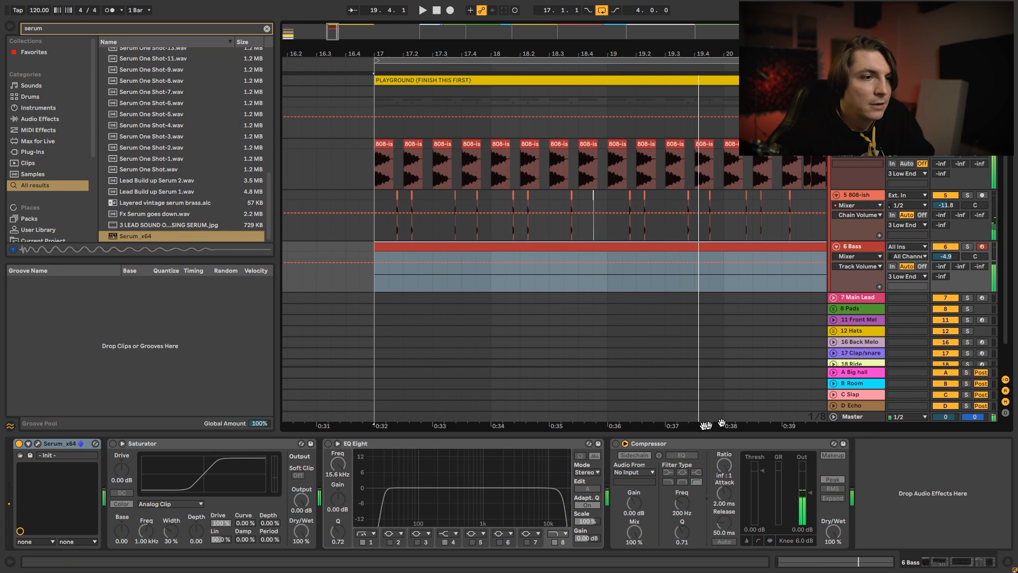
# Step: Sidechain the Bass track's Compressor to 4-808-ish and lower its threshold to about -14.9 dB while auditioning the loop
pyautogui.click(634, 455)
pyautogui.click(635, 472)
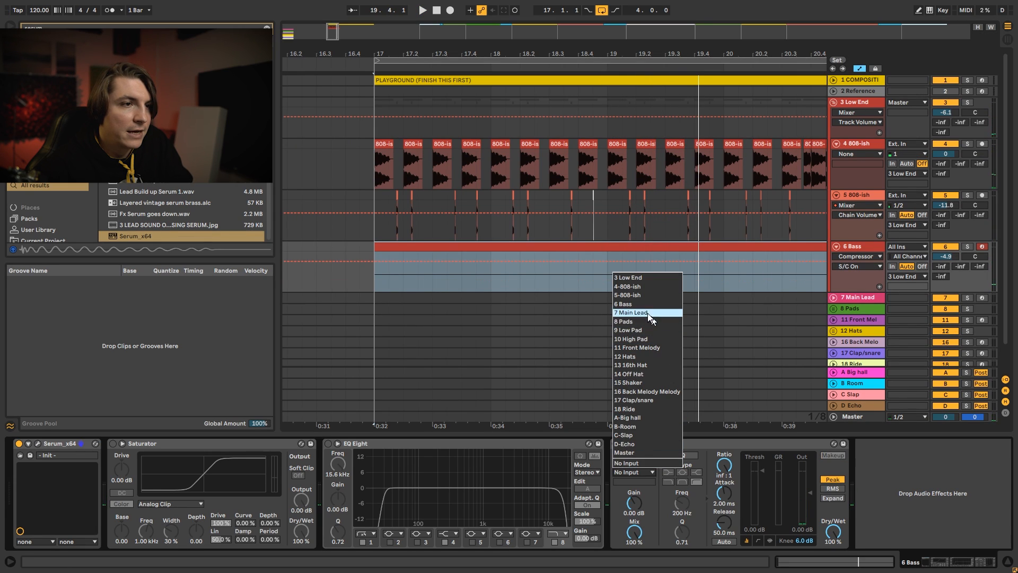
pyautogui.click(641, 287)
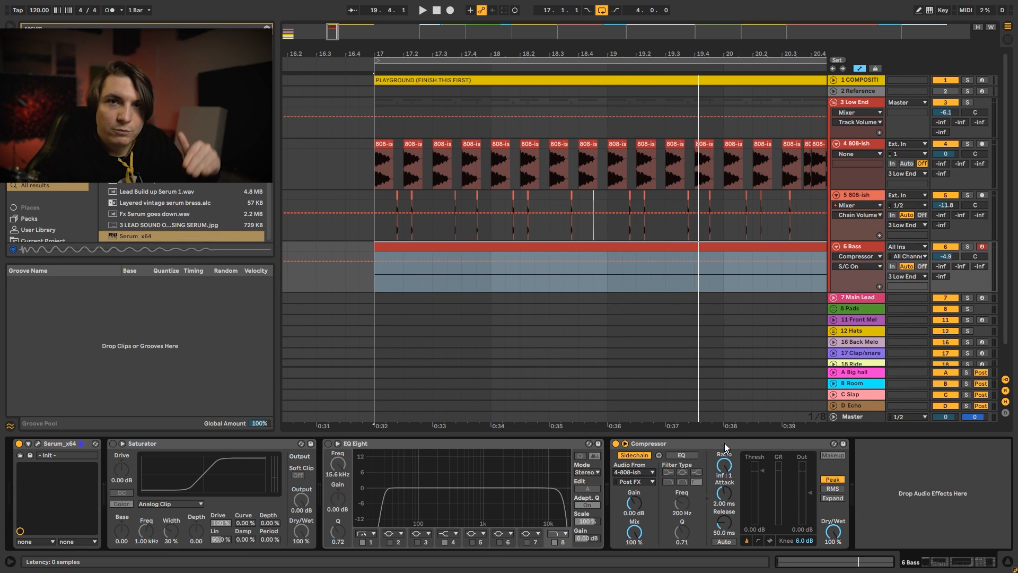
pyautogui.press('space')
pyautogui.moveTo(766, 472); pyautogui.dragTo(766, 495)
pyautogui.moveTo(599, 54); pyautogui.dragTo(535, 54)
pyautogui.moveTo(760, 495); pyautogui.dragTo(761, 493)
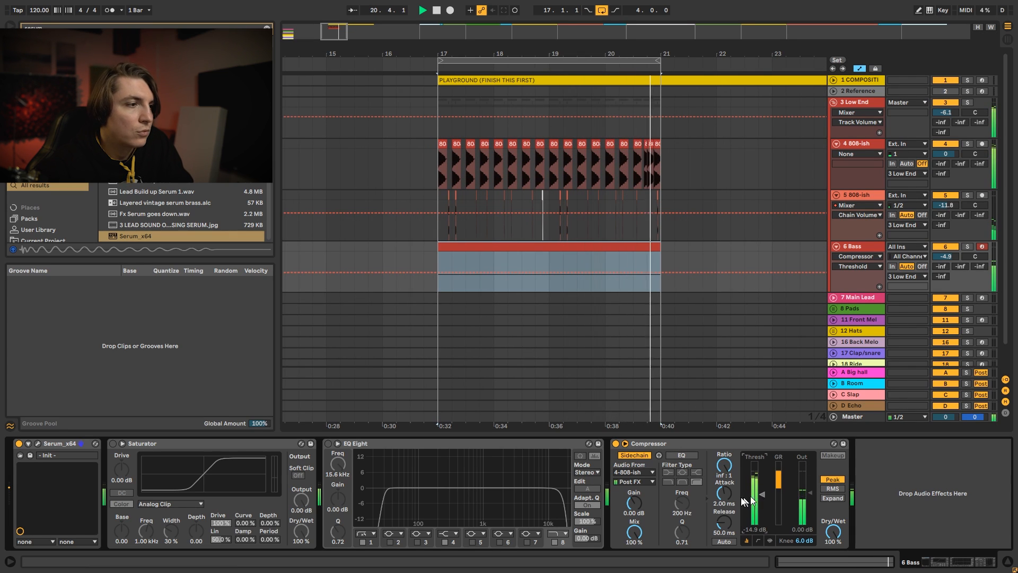
pyautogui.press('space')
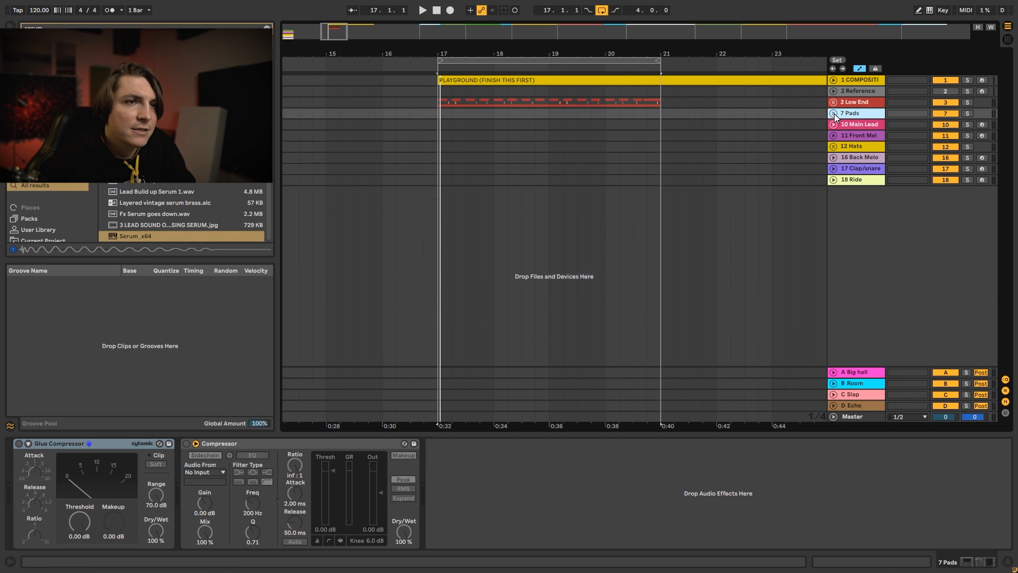
# Step: Unfold the Pads group, search for "serum", load Serum_x64 on the Low Pad track and enable its MG Low 12 filter
pyautogui.click(834, 113)
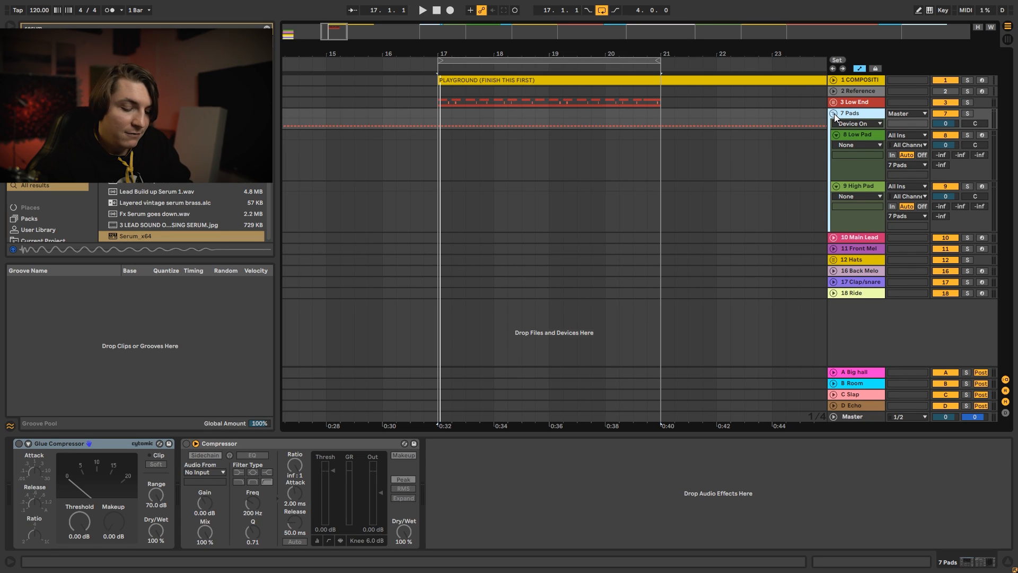
pyautogui.click(854, 136)
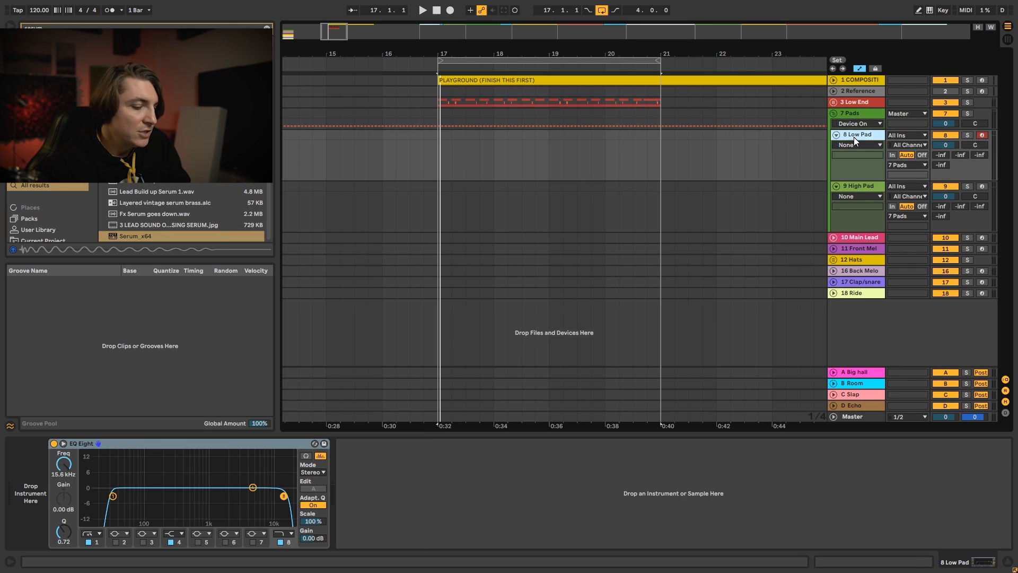
pyautogui.hotkey('ctrl', 'f')
pyautogui.write('serum')
pyautogui.press('Return')
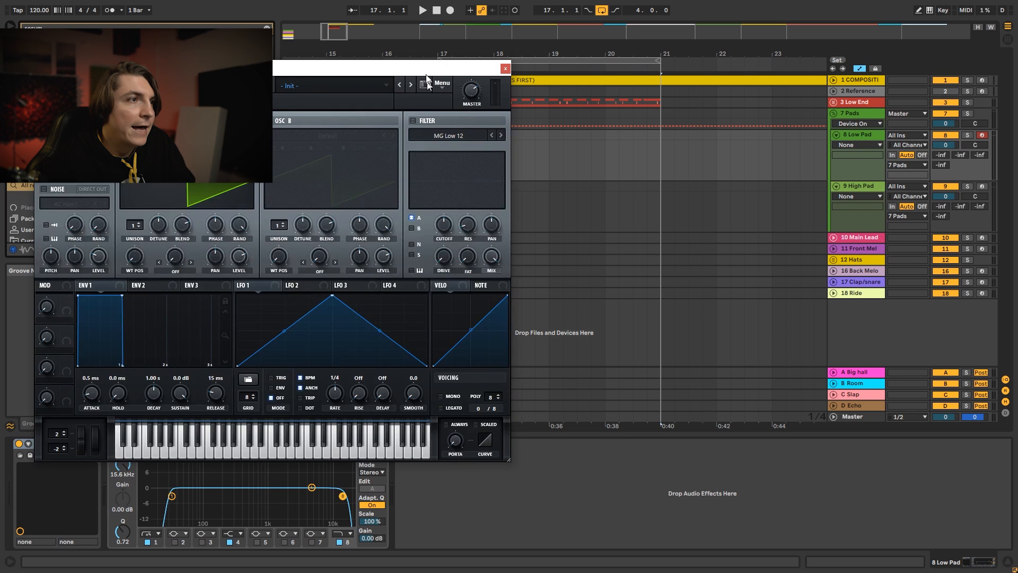
pyautogui.moveTo(427, 77); pyautogui.dragTo(614, 83)
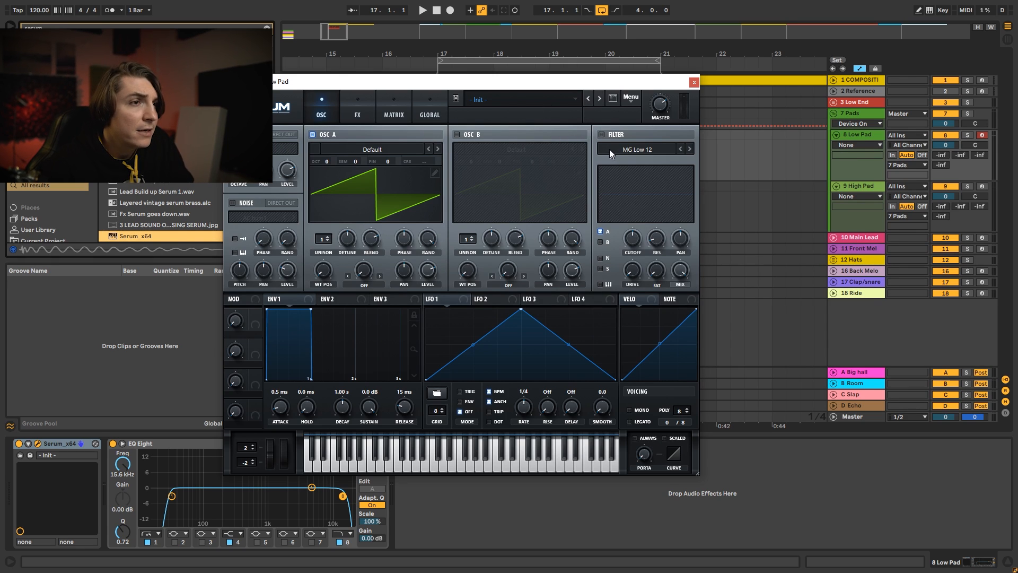
pyautogui.click(602, 135)
pyautogui.moveTo(586, 86); pyautogui.dragTo(678, 262)
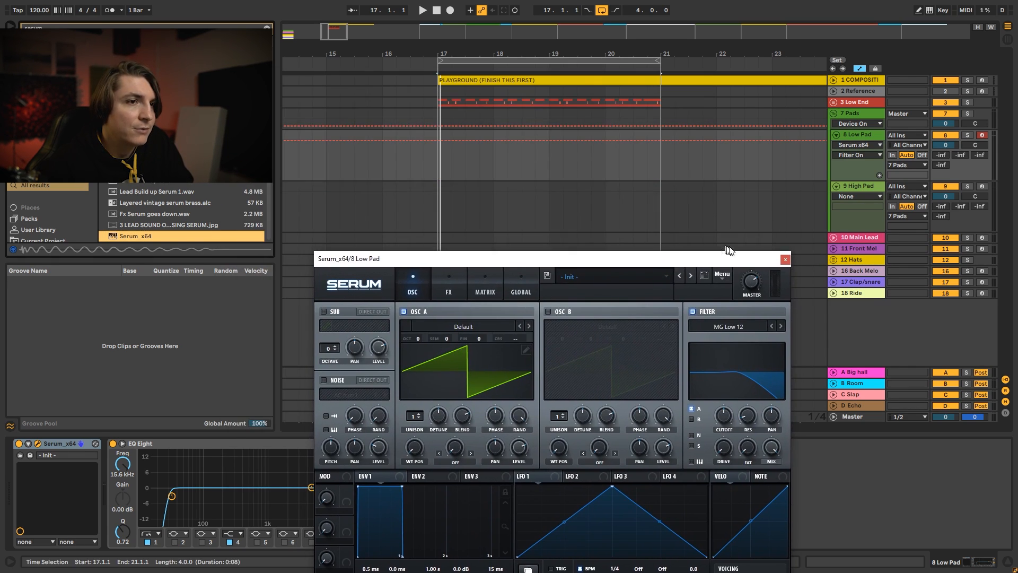
pyautogui.click(784, 259)
# Step: Copy the Low Pad clip from bar 1 to bar 17 and transpose its C3 and G#2 notes down one octave
pyautogui.moveTo(557, 54); pyautogui.dragTo(565, 16)
pyautogui.moveTo(295, 137); pyautogui.dragTo(516, 141)
pyautogui.doubleClick(523, 135)
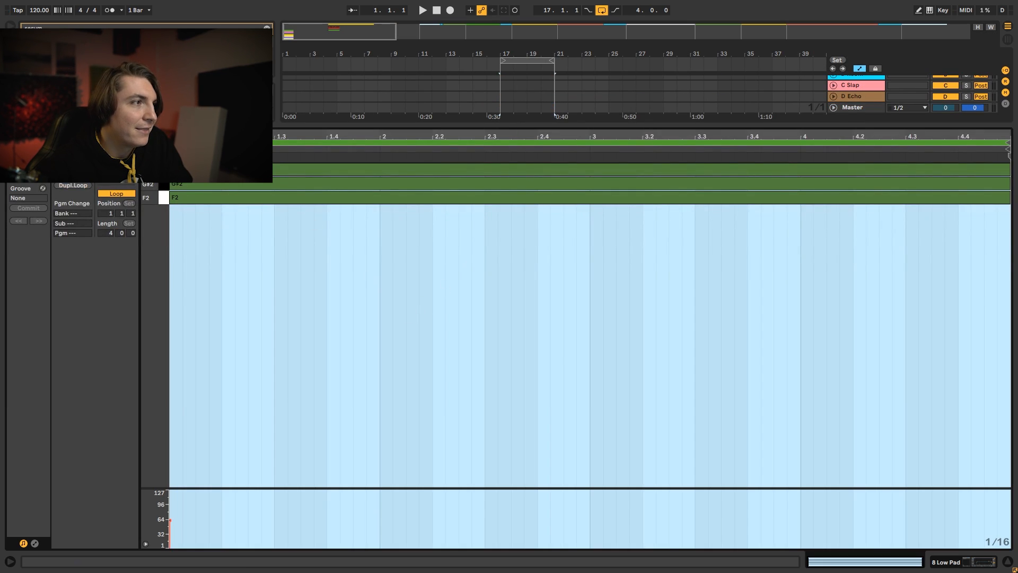
pyautogui.click(160, 156)
pyautogui.click(246, 199)
pyautogui.hotkey('shift', 'Down')
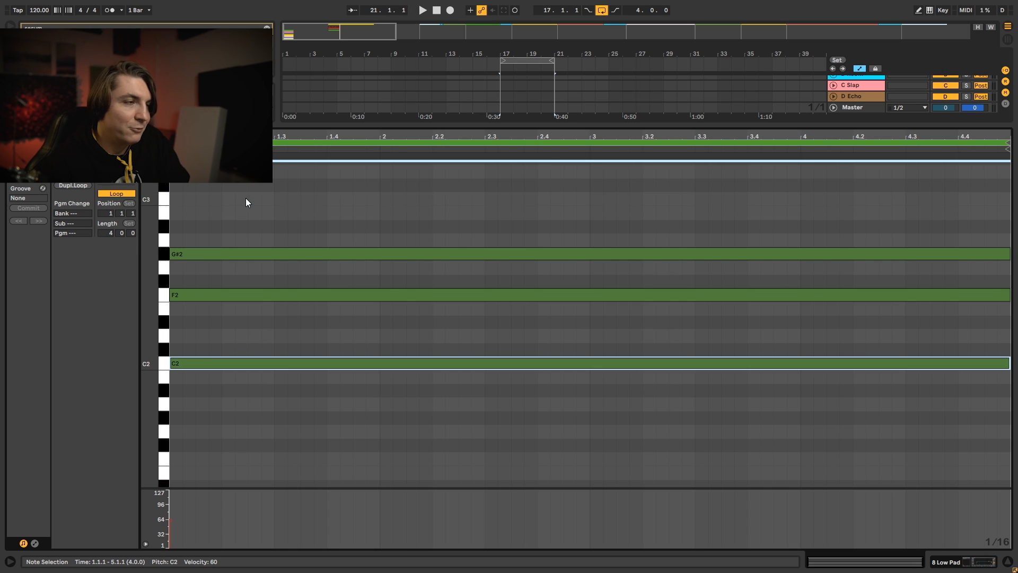
pyautogui.click(247, 254)
pyautogui.hotkey('shift', 'Down')
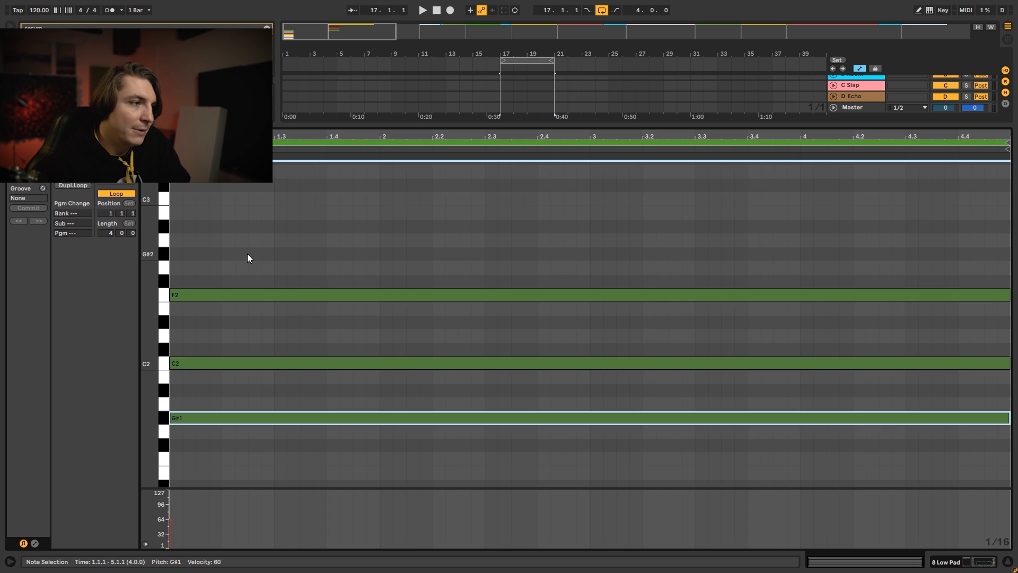
pyautogui.hotkey('shift', 'Tab')
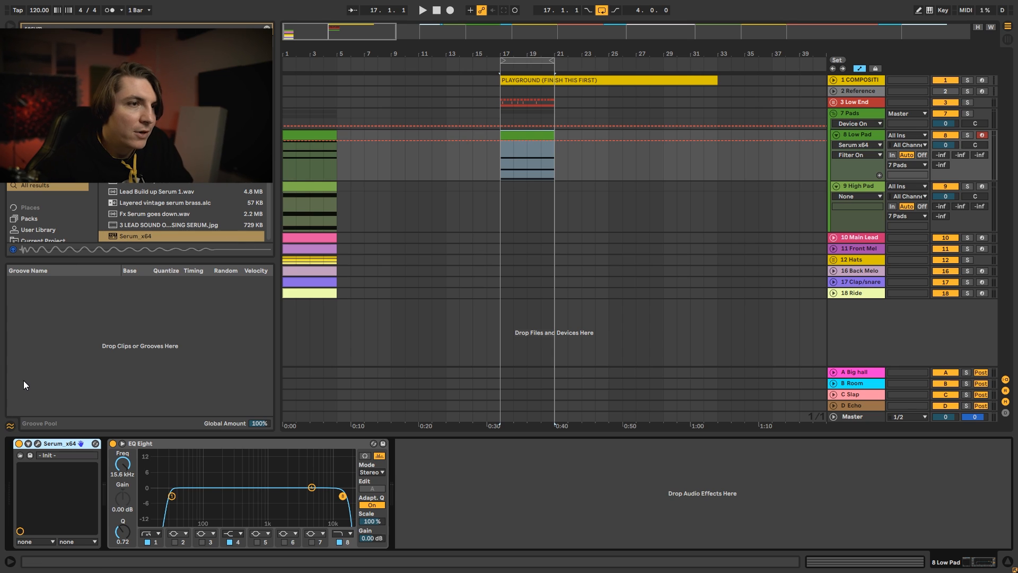
# Step: Add filter drive to the Low Pad's Serum and shape ENV 1 with 38 ms attack, 944 ms decay and -4.2 dB sustain
pyautogui.click(37, 443)
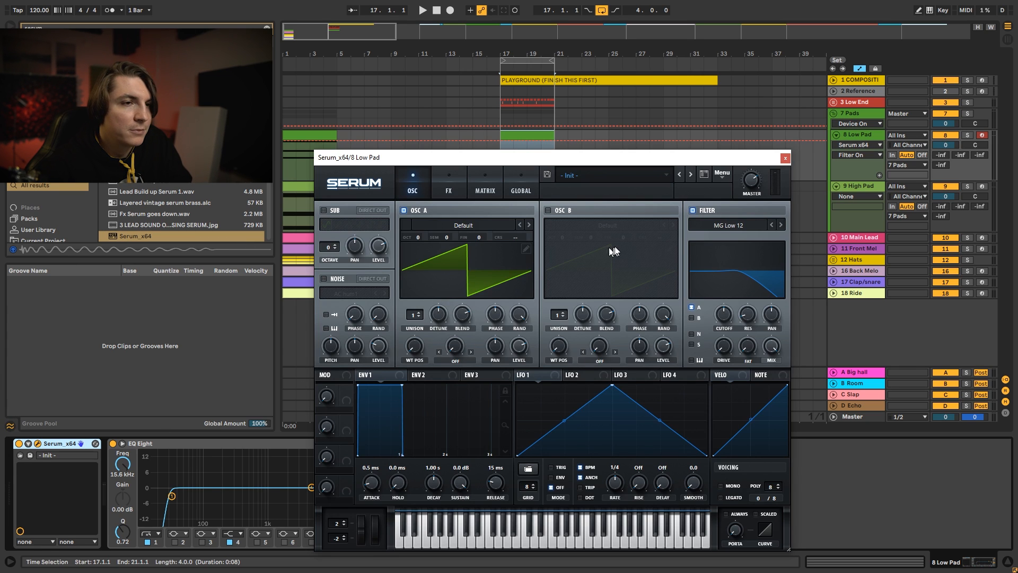
pyautogui.press('space')
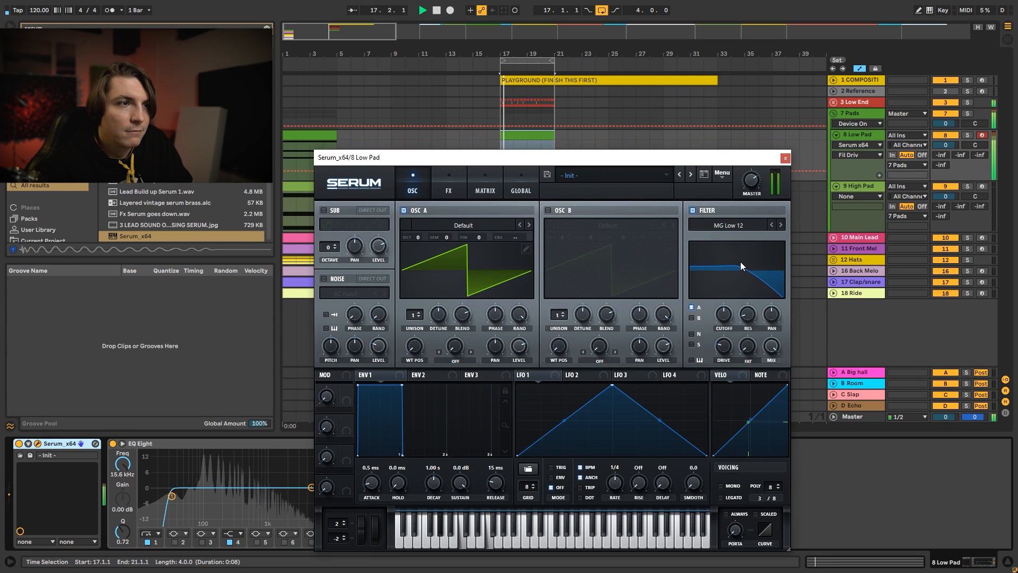
pyautogui.press('space')
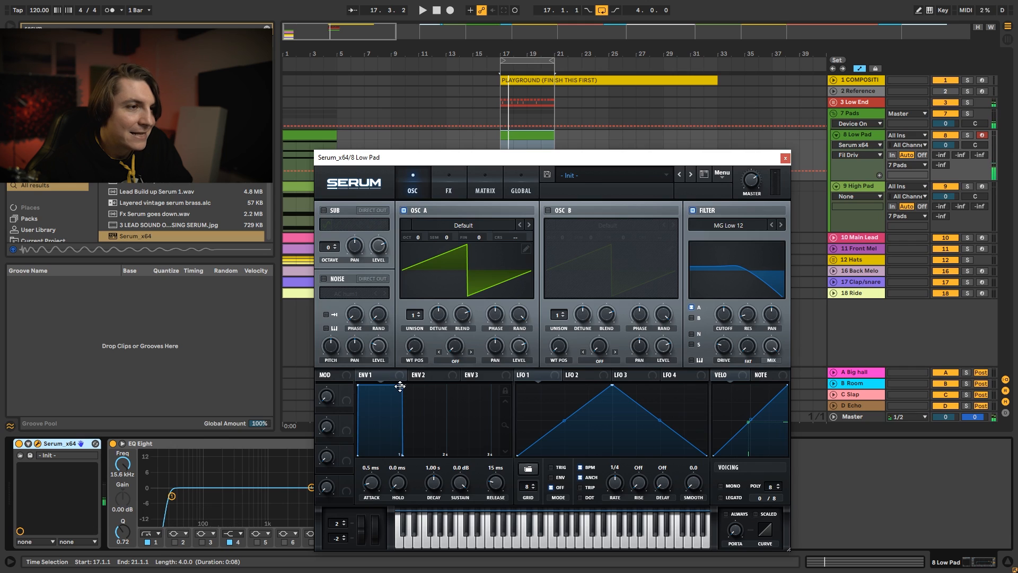
pyautogui.moveTo(401, 388); pyautogui.dragTo(397, 399)
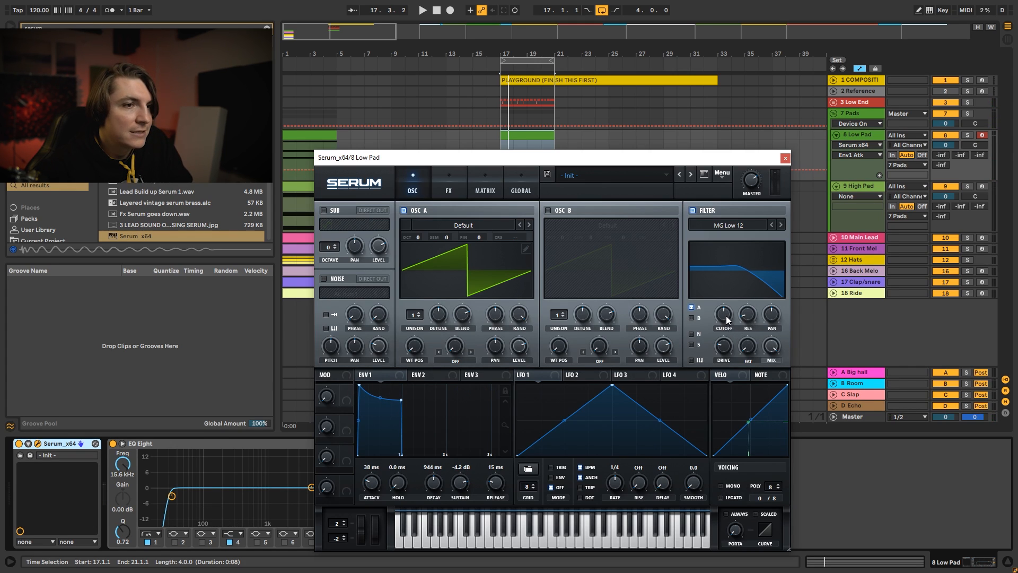
# Step: Set the Low Pad's OSC A to 7 unison voices and lower the filter cutoff while auditioning the loop
pyautogui.moveTo(727, 316); pyautogui.dragTo(724, 327)
pyautogui.moveTo(414, 315); pyautogui.dragTo(425, 271)
pyautogui.press('space')
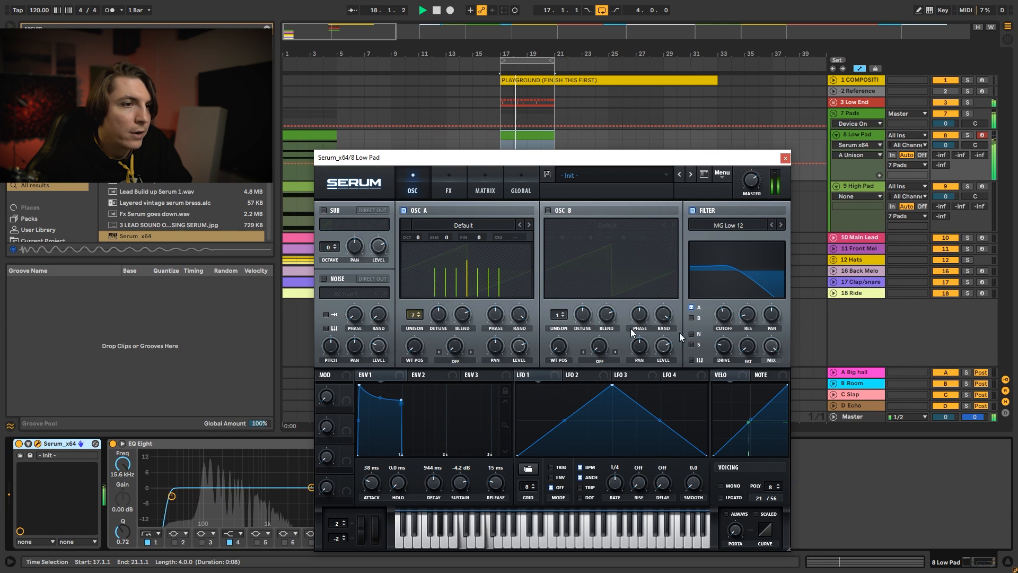
pyautogui.moveTo(723, 317); pyautogui.dragTo(719, 323)
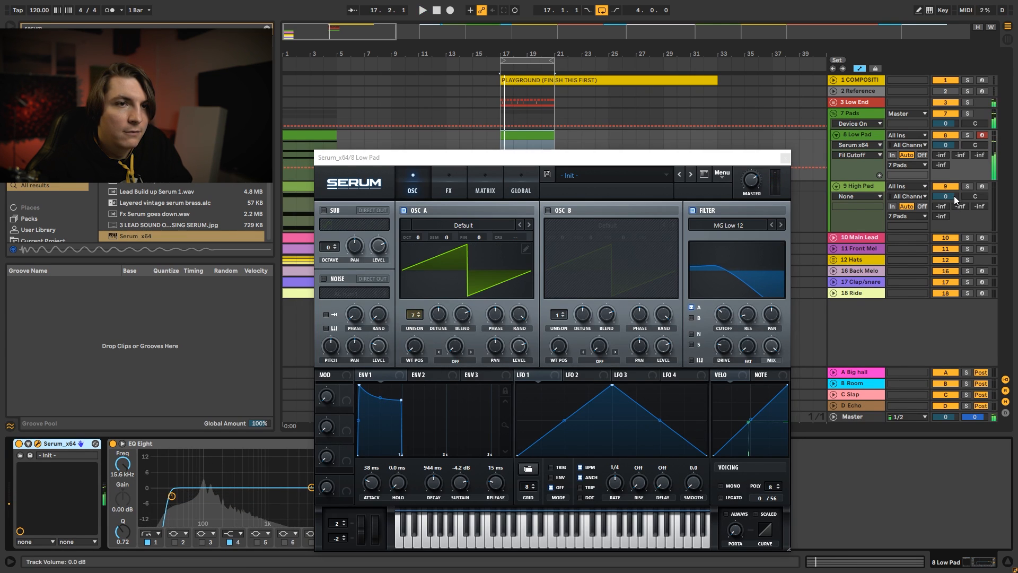
# Step: Lower the High Pad track's volume to -10.7 dB and close the Serum window
pyautogui.moveTo(953, 195); pyautogui.dragTo(954, 215)
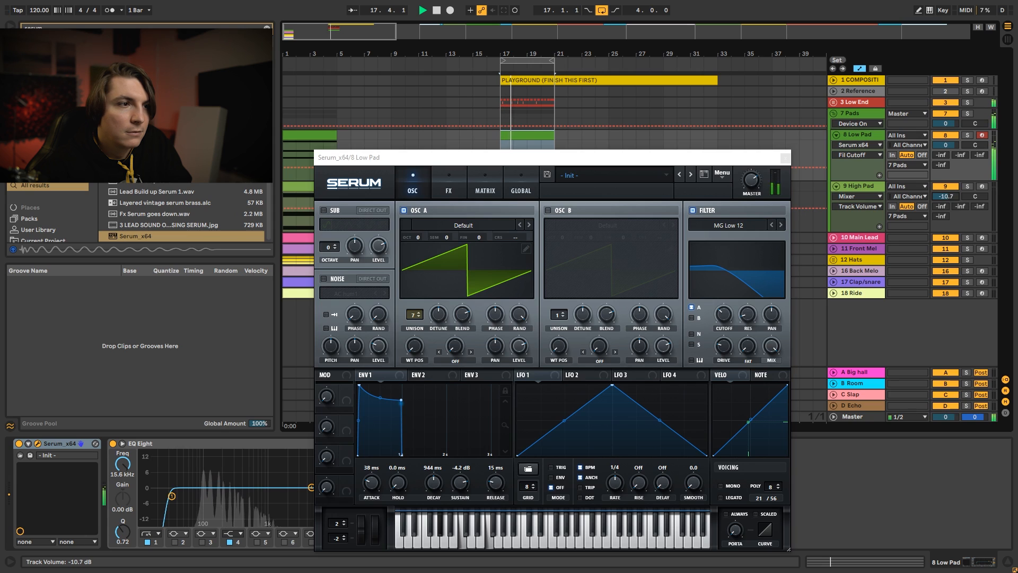
pyautogui.click(784, 157)
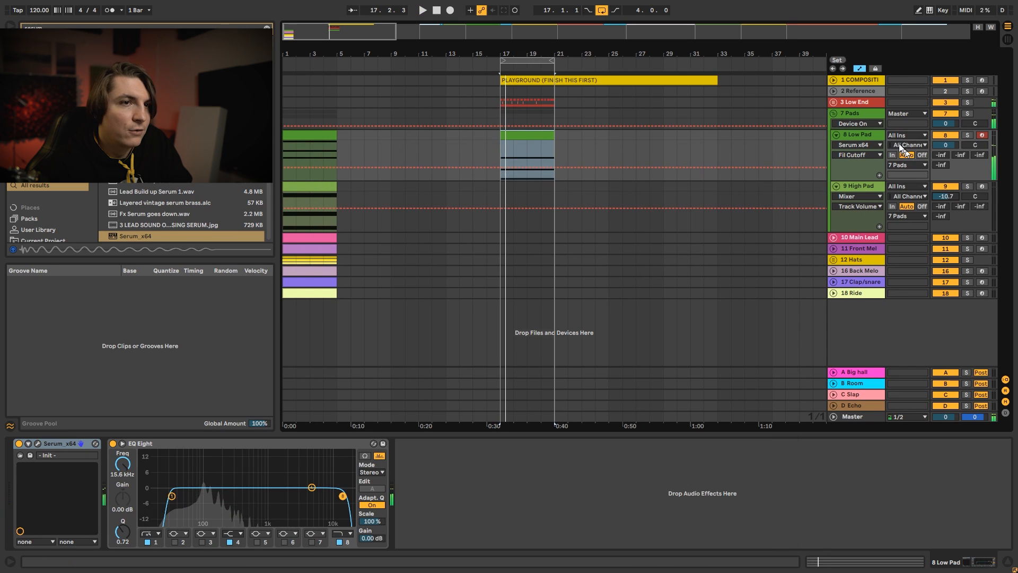
# Step: In the Low Pad's EQ Eight, set the low cut to 170 Hz with Q 0.31 and pull the high cut down to just above 1 kHz
pyautogui.moveTo(175, 495); pyautogui.dragTo(216, 502)
pyautogui.moveTo(342, 496); pyautogui.dragTo(282, 498)
pyautogui.press('space')
pyautogui.press('space')
pyautogui.click(216, 502)
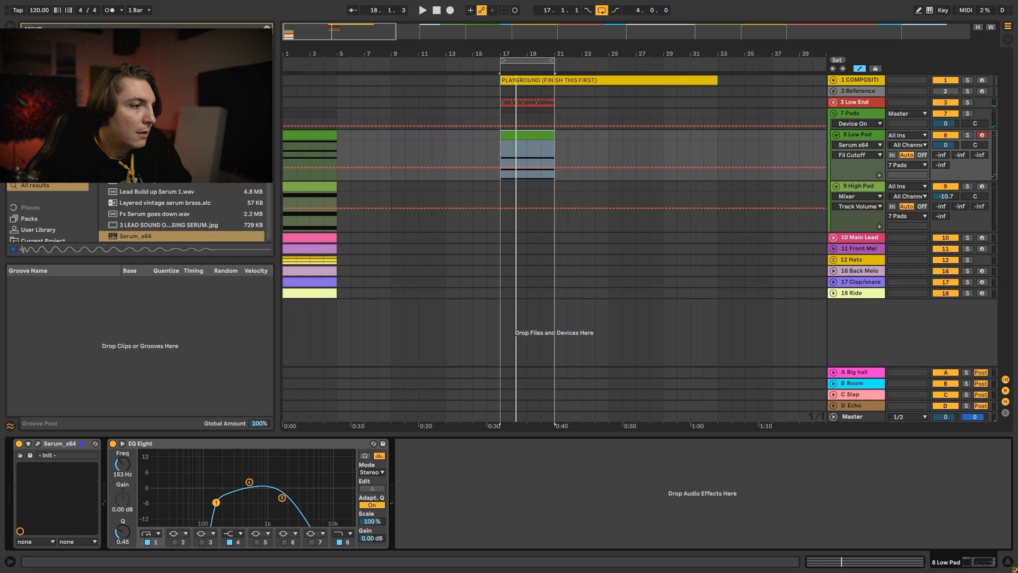
pyautogui.press('space')
pyautogui.moveTo(219, 502); pyautogui.dragTo(218, 508)
pyautogui.press('space')
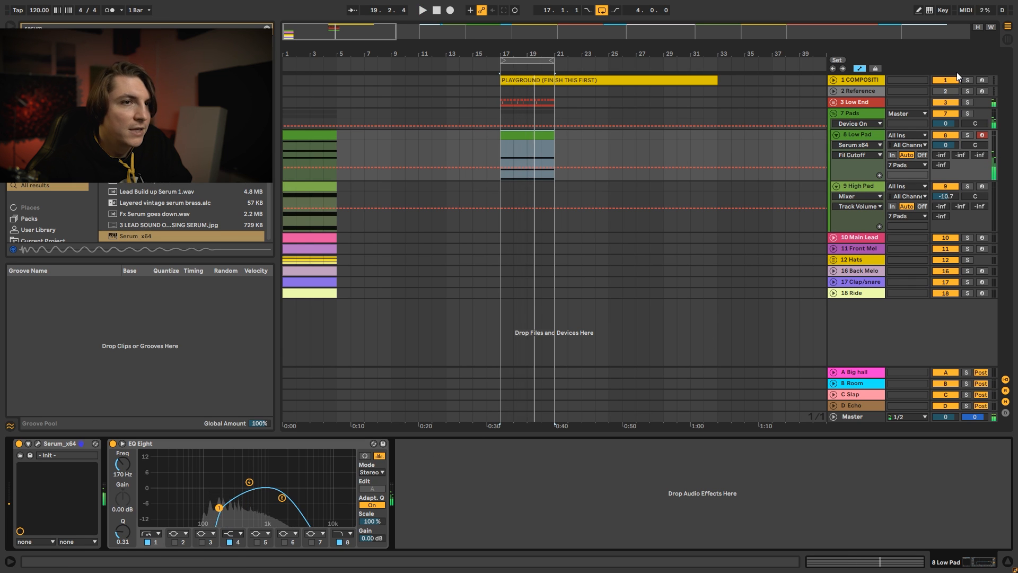
# Step: Sidechain the Pads group's Compressor from 4-808-ish, lowering the threshold to -7.21 dB and setting the lookahead to 10 ms
pyautogui.click(858, 114)
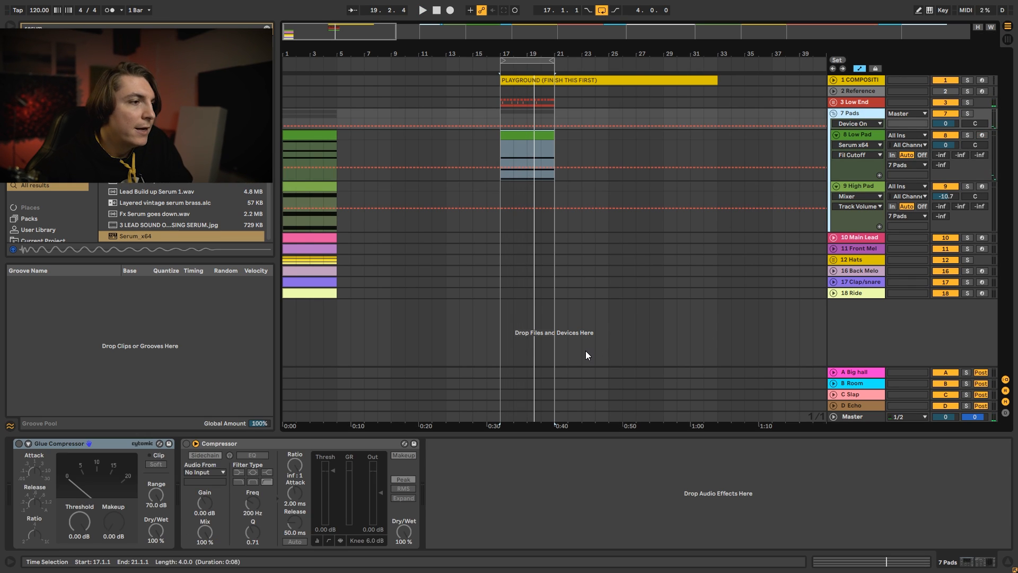
pyautogui.click(204, 472)
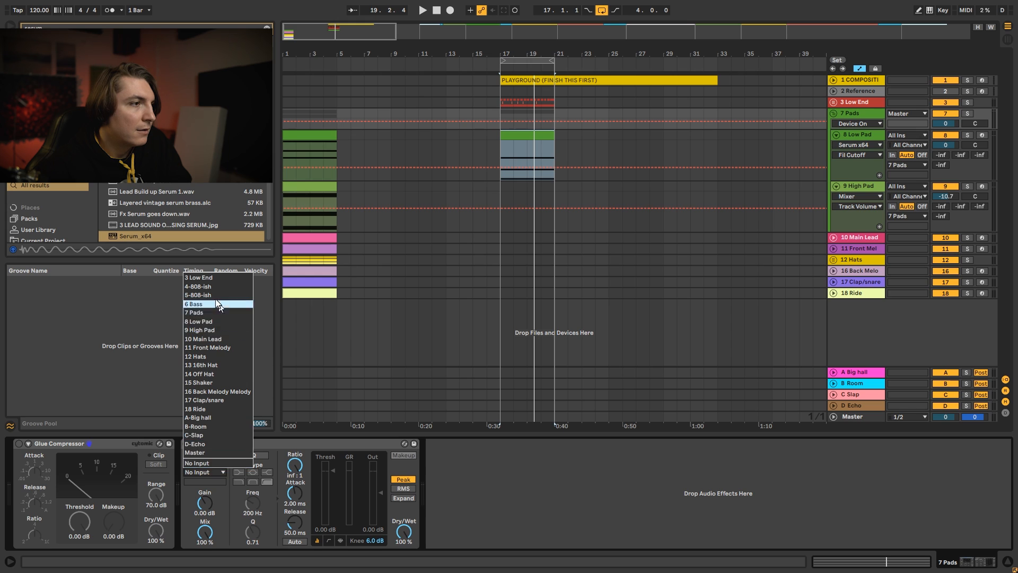
pyautogui.click(209, 302)
pyautogui.press('space')
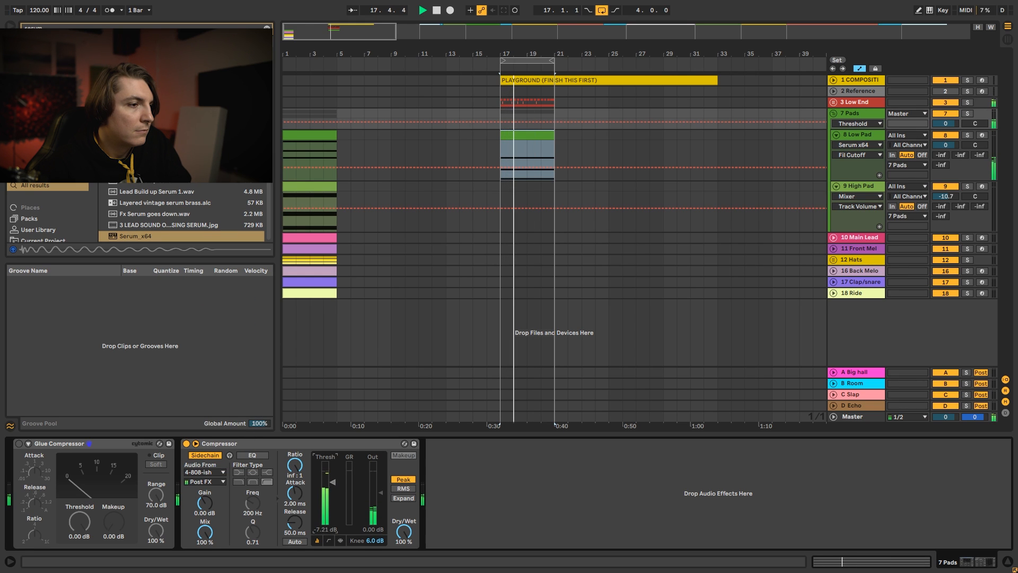
pyautogui.click(340, 541)
pyautogui.click(407, 541)
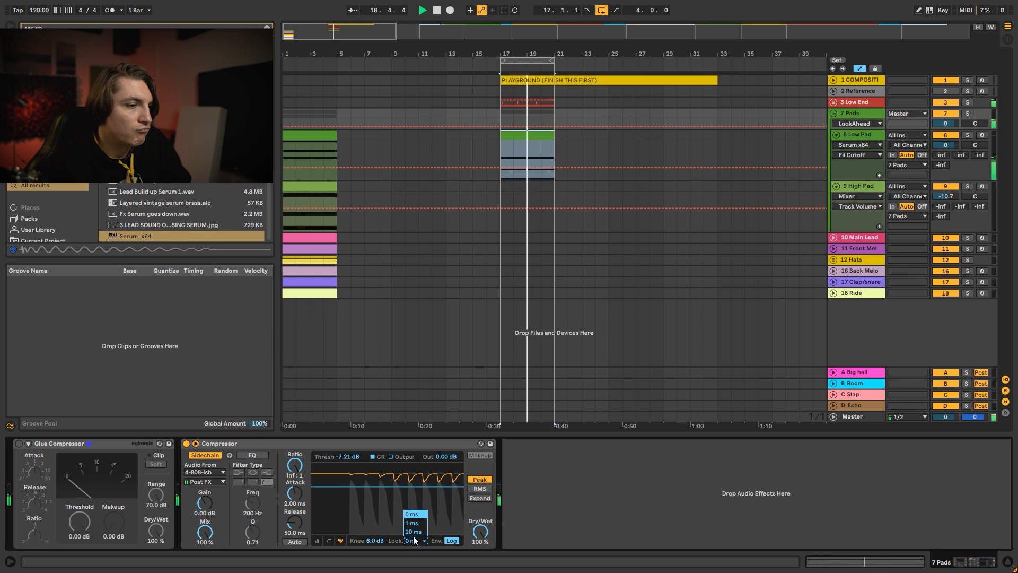
pyautogui.click(413, 533)
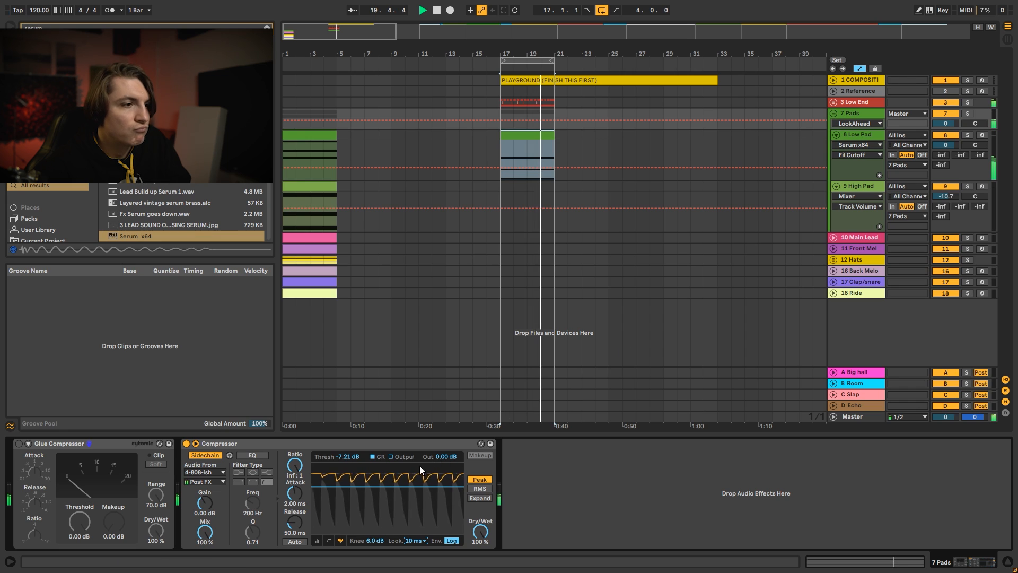
# Step: Enable Tube distortion in the Low Pad's Serum effects, raise its drive slightly and audition the loop
pyautogui.click(861, 137)
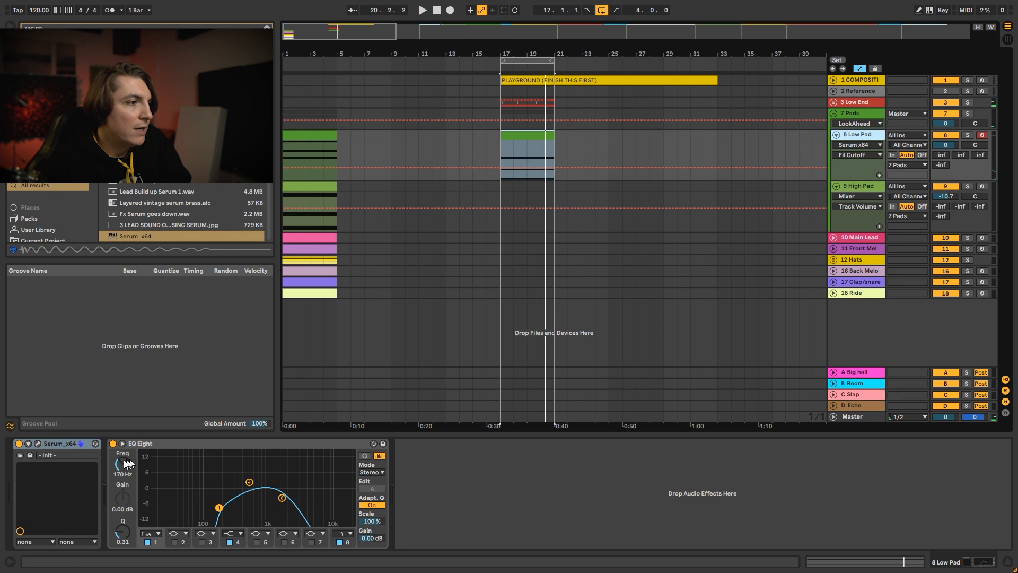
pyautogui.click(43, 444)
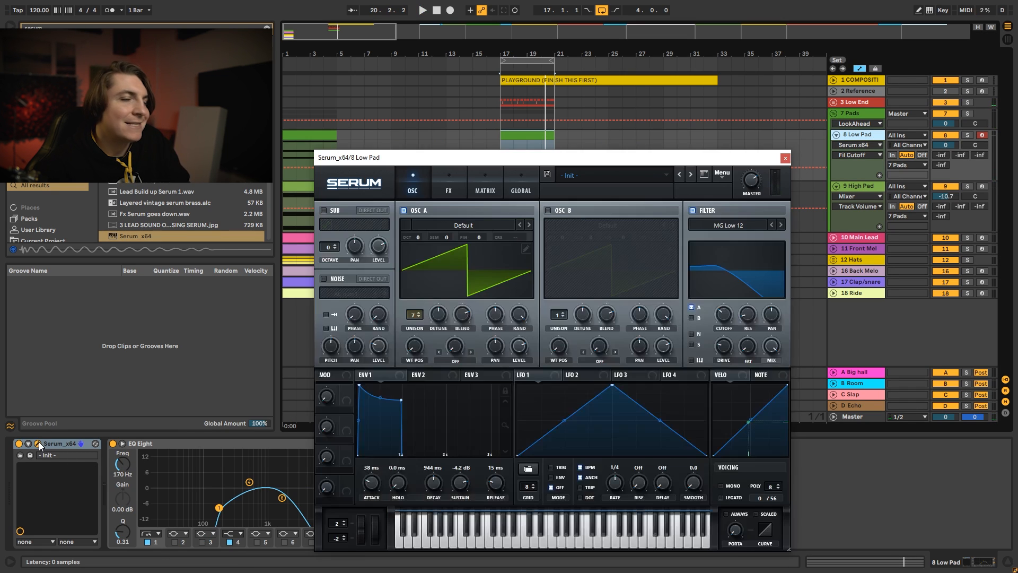
pyautogui.click(448, 181)
pyautogui.click(328, 228)
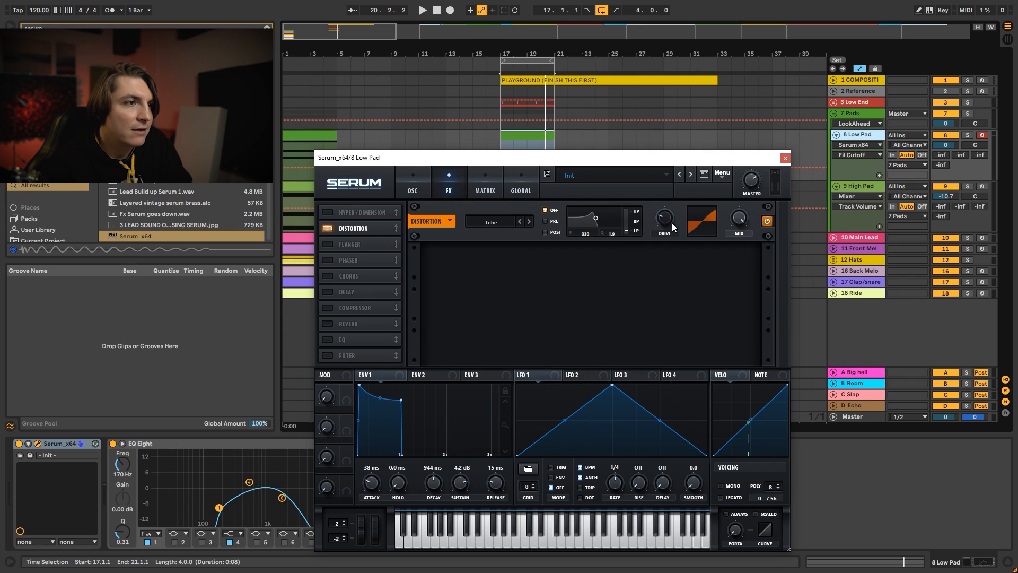
pyautogui.moveTo(665, 223); pyautogui.dragTo(666, 218)
pyautogui.press('space')
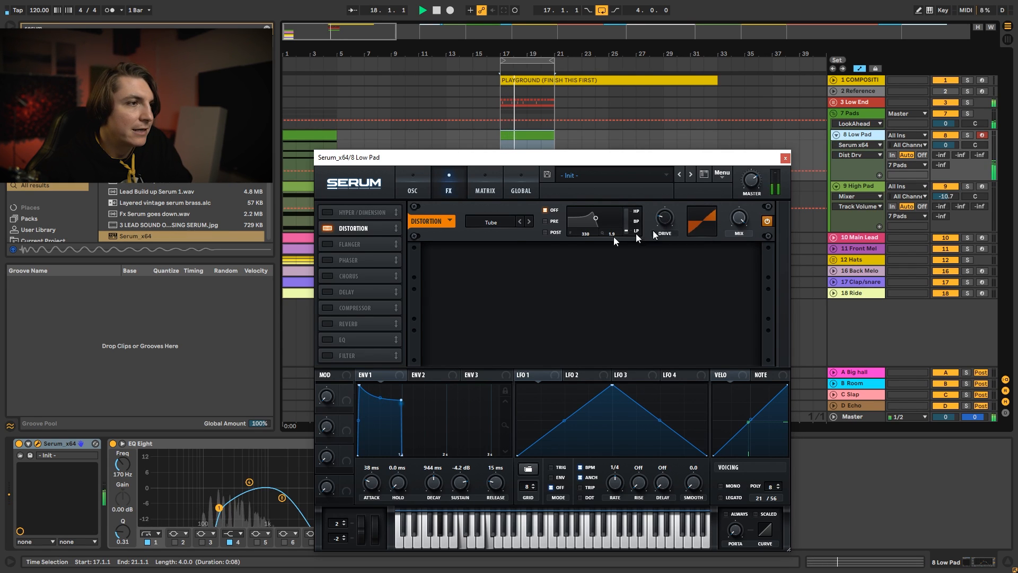
pyautogui.press('space')
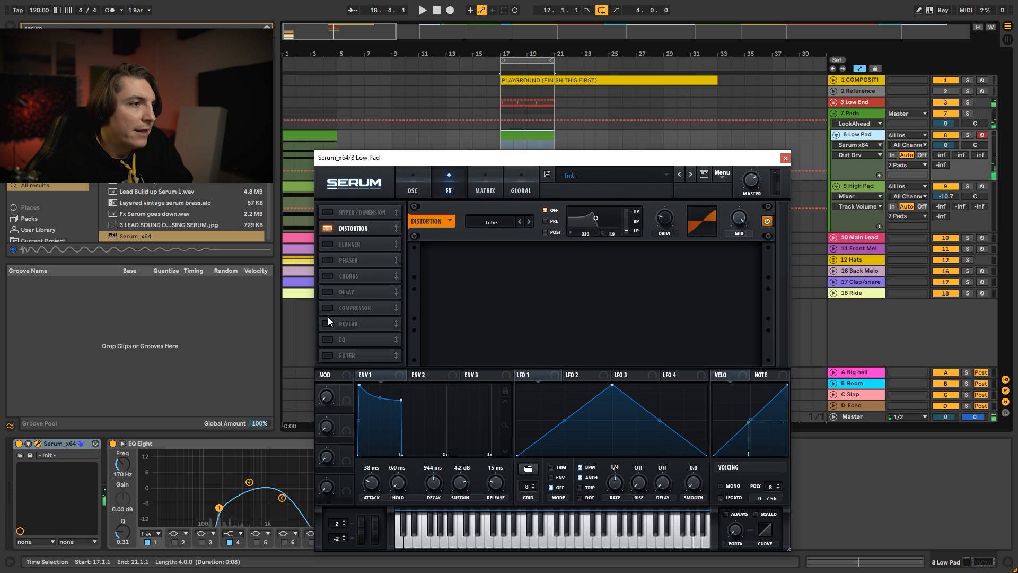
# Step: Enable Serum's Hall reverb on the Low Pad, set its mix to 20% while auditioning the loop, and close Serum
pyautogui.click(328, 323)
pyautogui.moveTo(742, 270); pyautogui.dragTo(744, 258)
pyautogui.press('space')
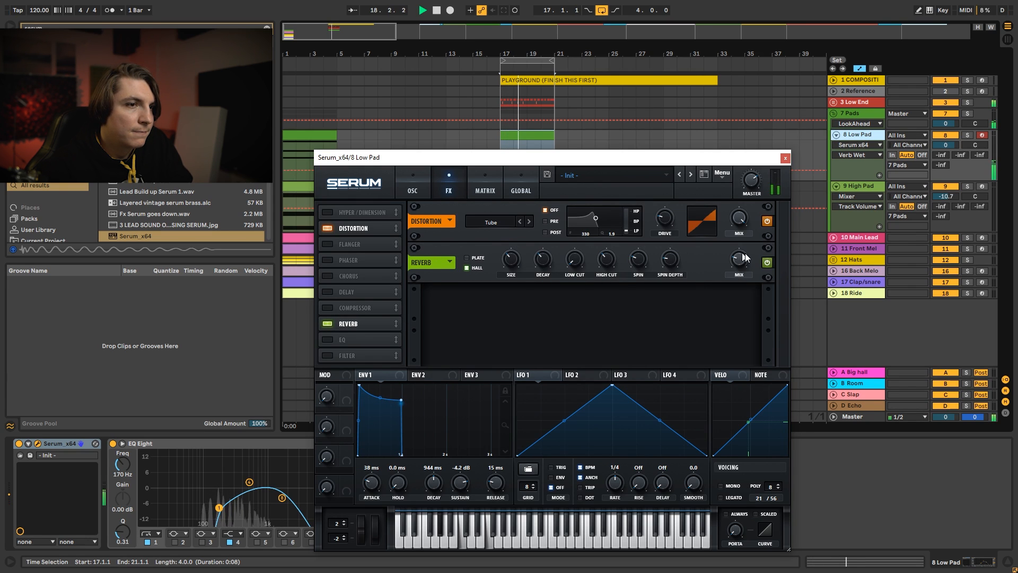
pyautogui.press('space')
pyautogui.press('space')
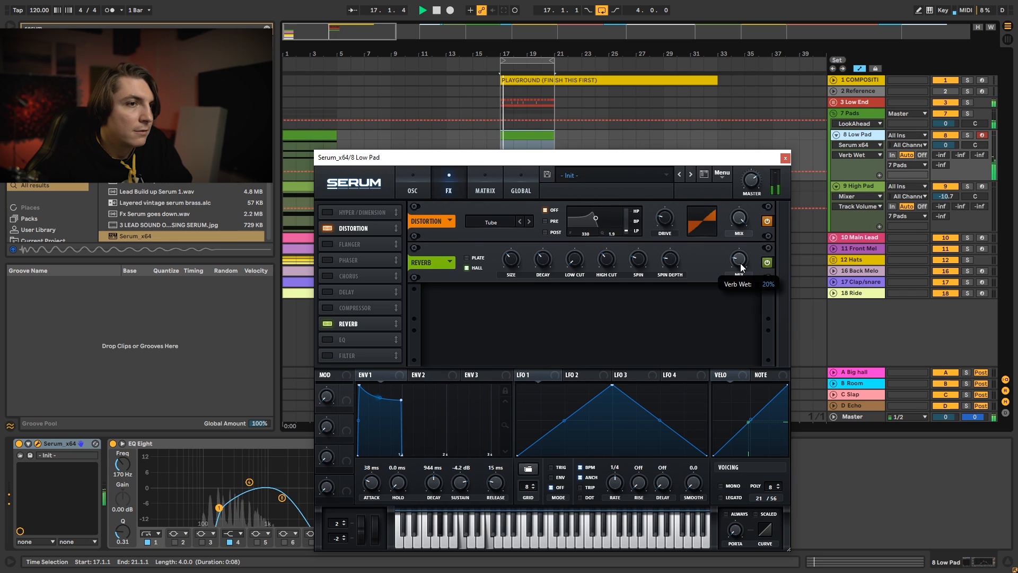
pyautogui.press('space')
pyautogui.click(786, 158)
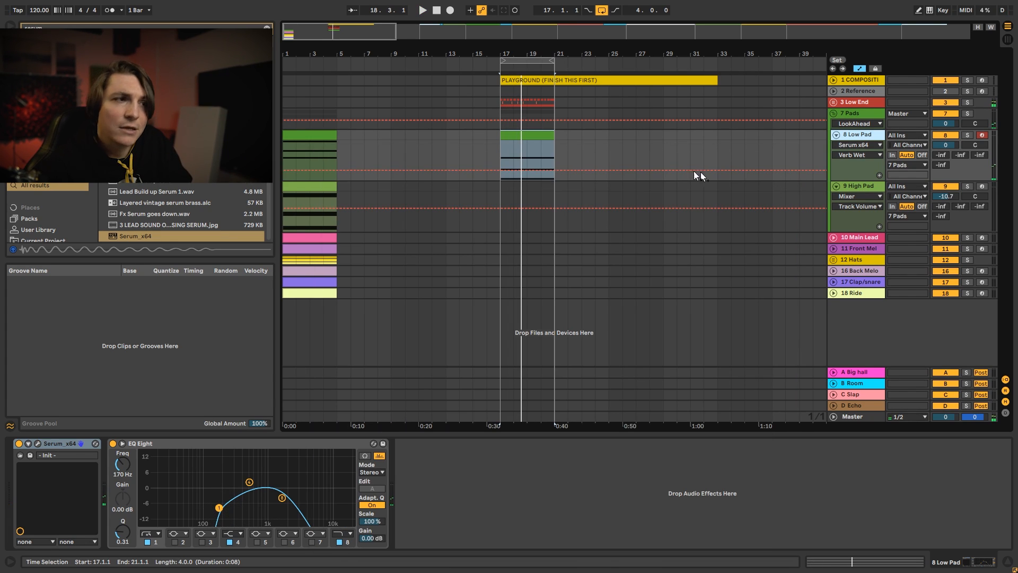
# Step: Insert a MIDI track below Low Pad, copy the Low Pad's clip at bar 17 onto it and open the copy's notes for editing
pyautogui.click(837, 135)
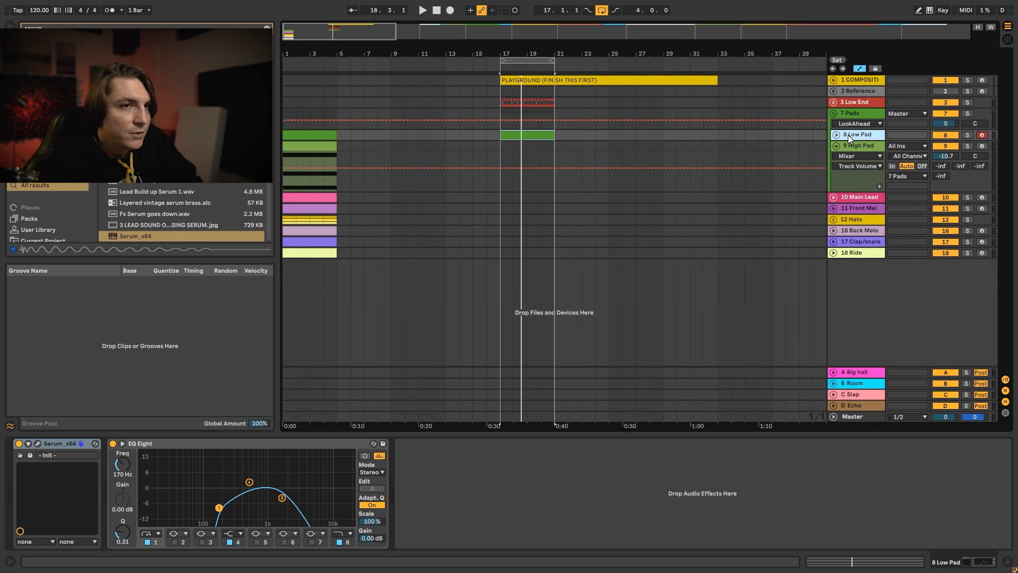
pyautogui.hotkey('ctrl', 'shift', 't')
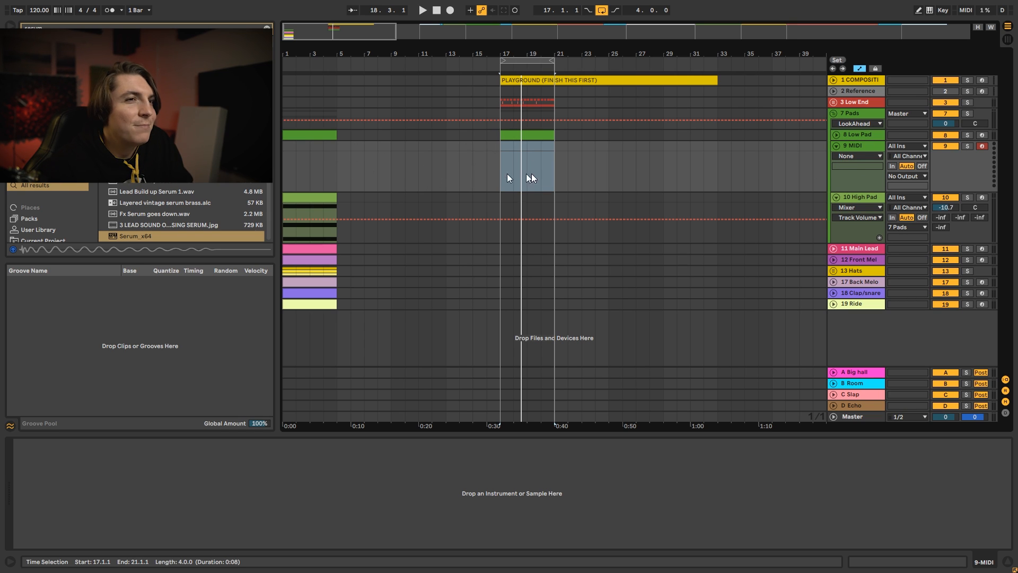
pyautogui.moveTo(539, 134); pyautogui.dragTo(540, 166)
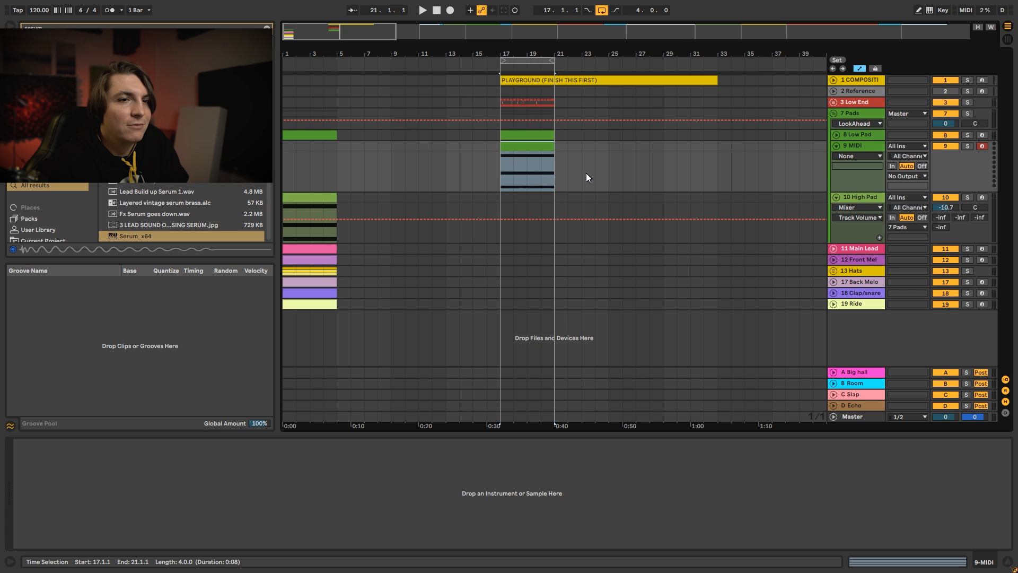
pyautogui.doubleClick(533, 153)
pyautogui.moveTo(658, 228); pyautogui.dragTo(552, 341)
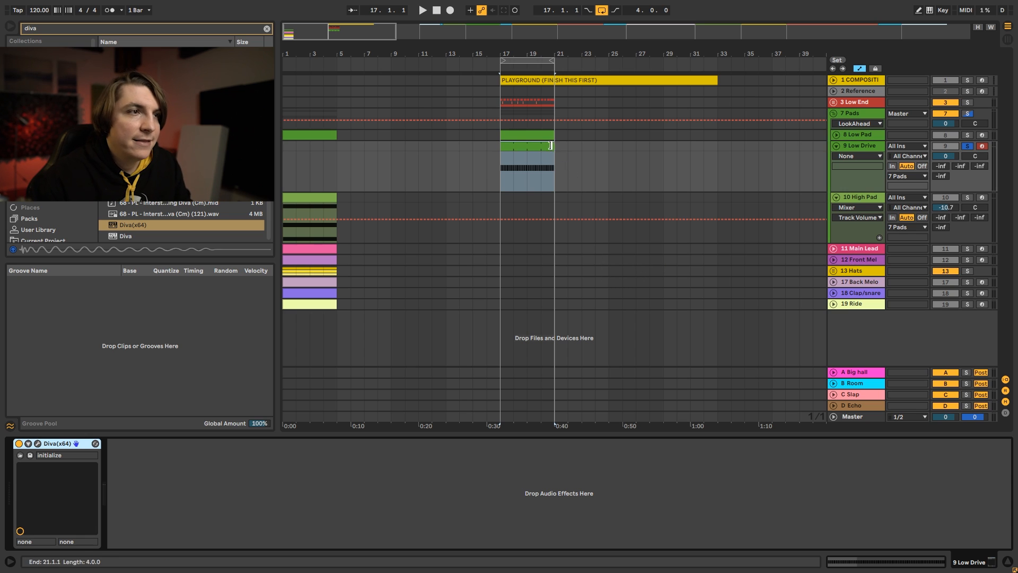
# Step: Open Diva on the Low Drive track and load the INIT Minimono preset from the 8 TEMPLATES folder
pyautogui.doubleClick(550, 145)
pyautogui.hotkey('shift', 'Tab')
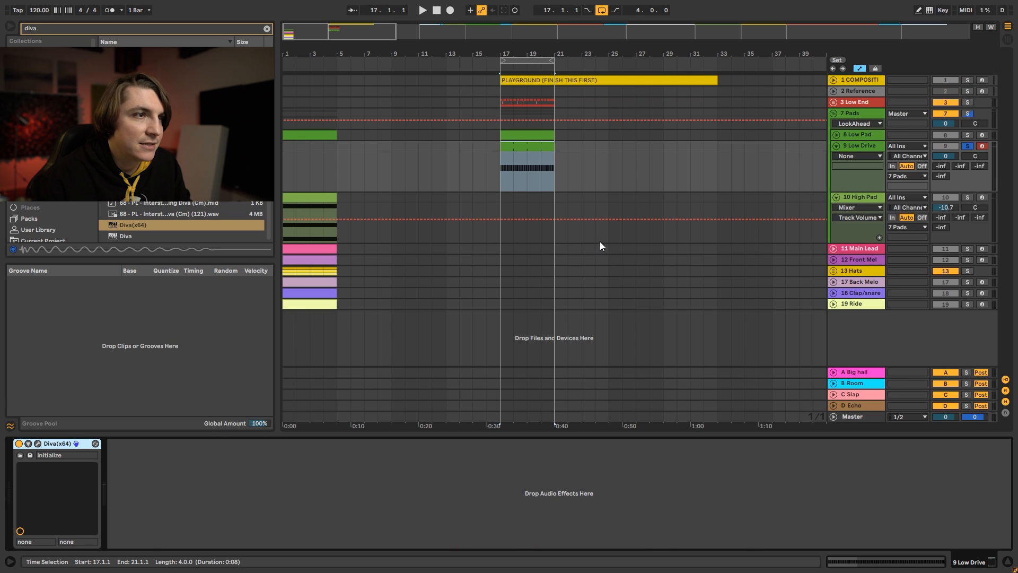
pyautogui.click(850, 148)
pyautogui.press('z')
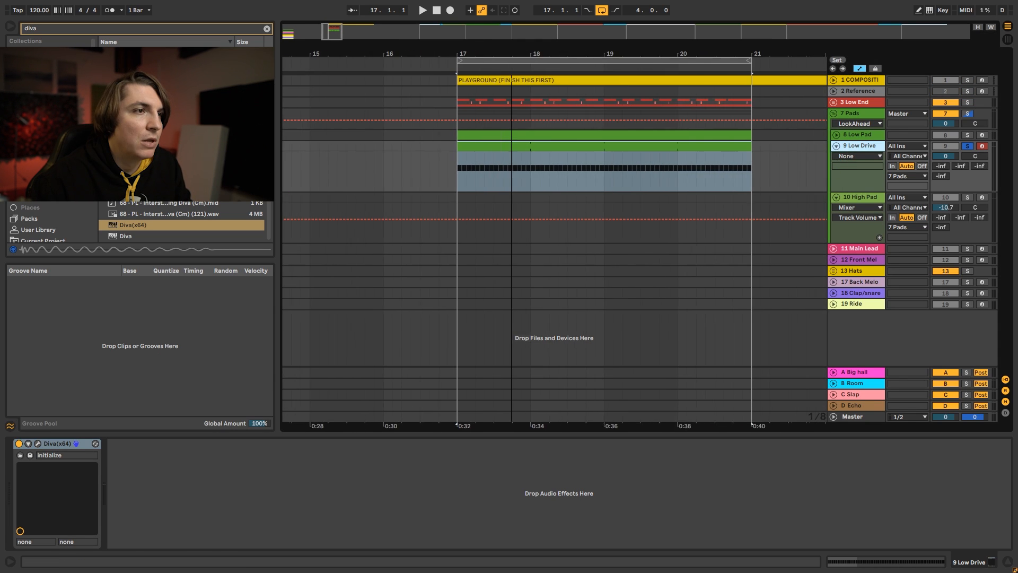
pyautogui.click(37, 443)
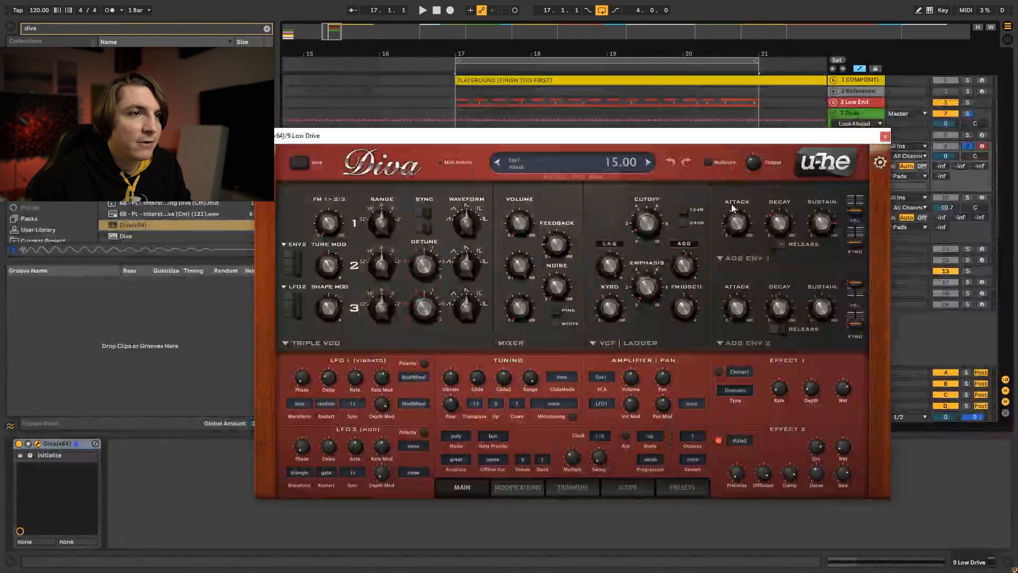
pyautogui.click(685, 486)
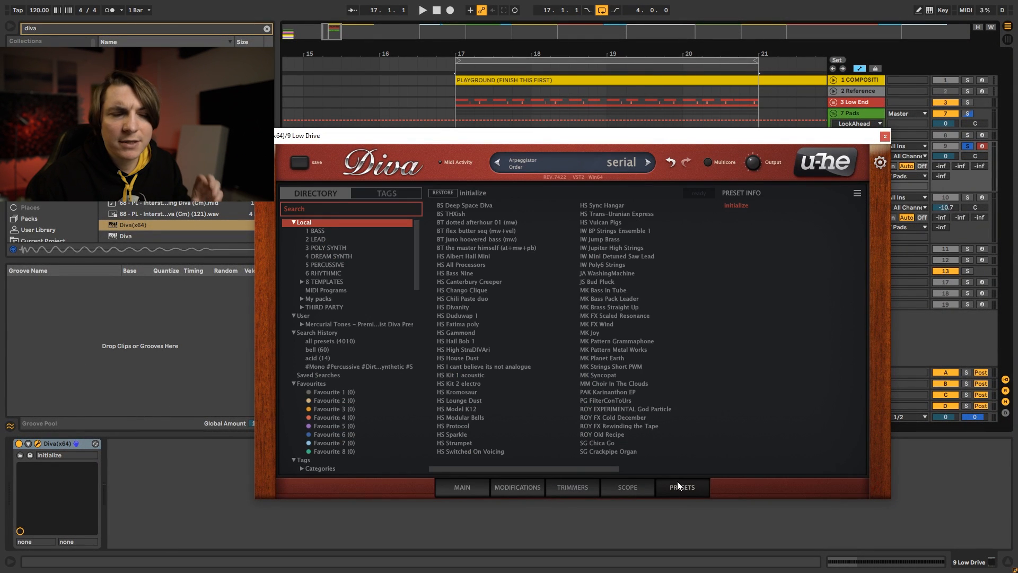
pyautogui.click(302, 283)
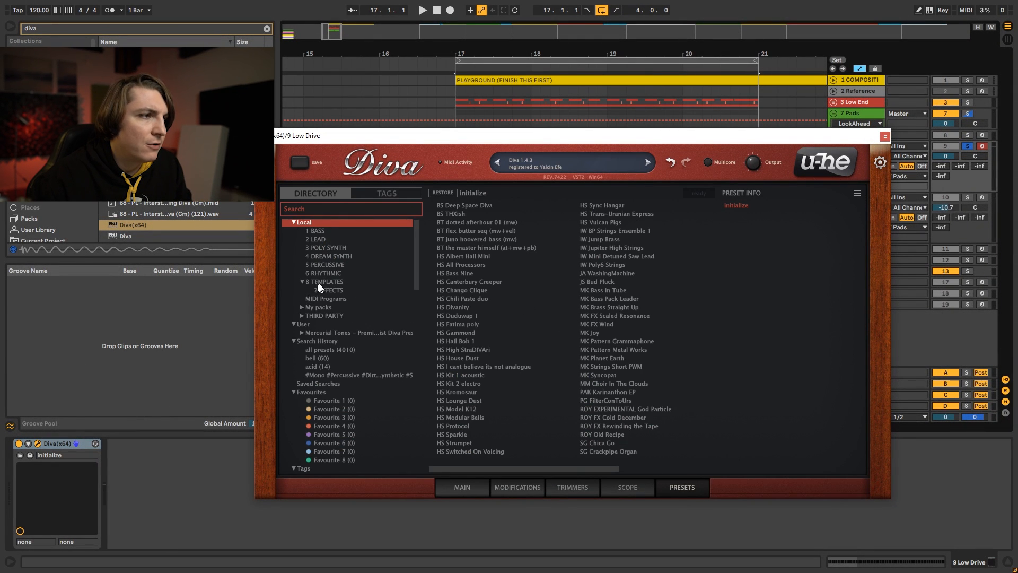
pyautogui.click(324, 283)
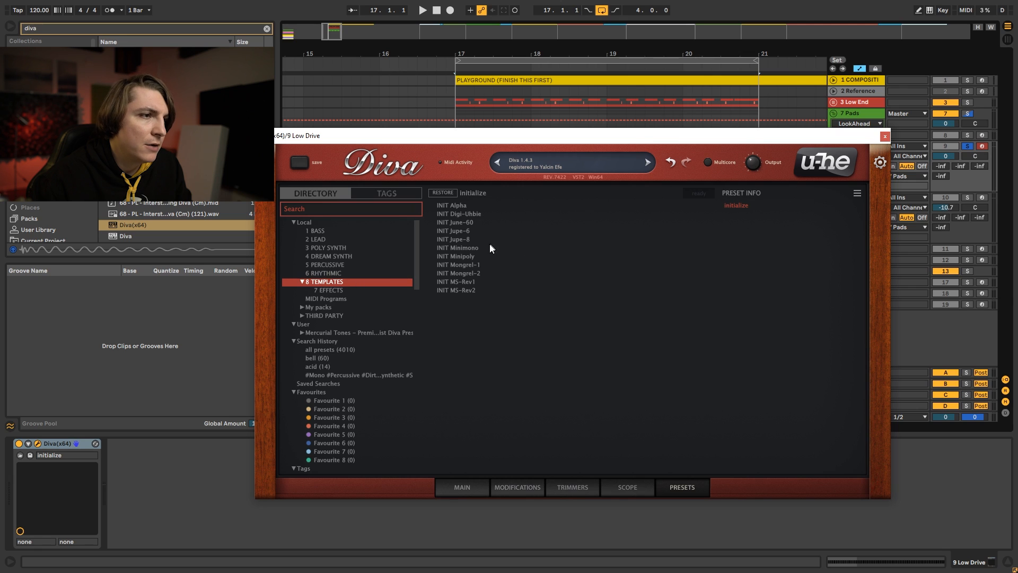
pyautogui.click(477, 247)
pyautogui.click(484, 491)
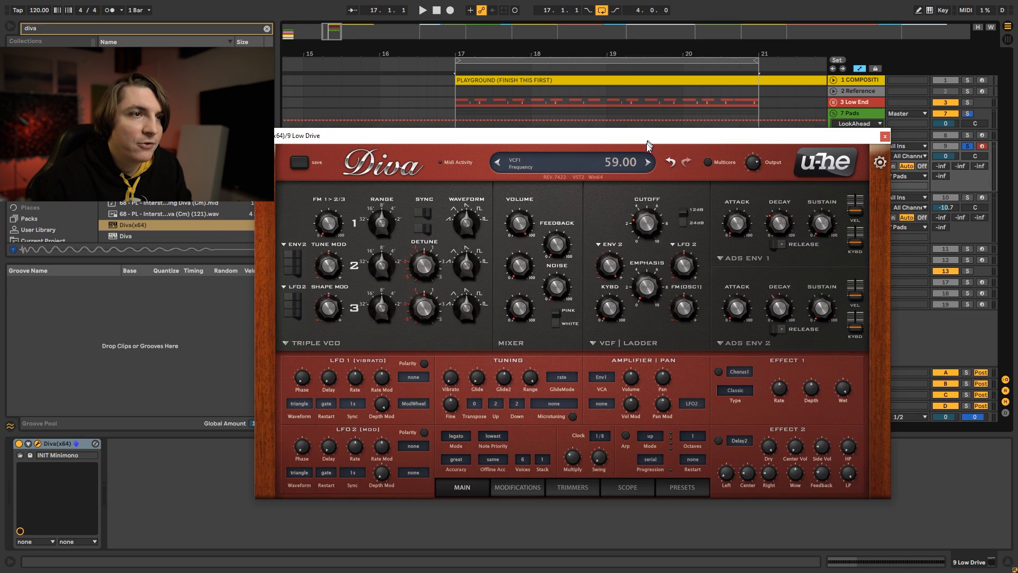
# Step: Lower the Low Drive track's volume to -8.9 dB and reduce Diva's filter cutoff while auditioning the loop
pyautogui.moveTo(569, 130); pyautogui.dragTo(516, 150)
pyautogui.press('space')
pyautogui.press('space')
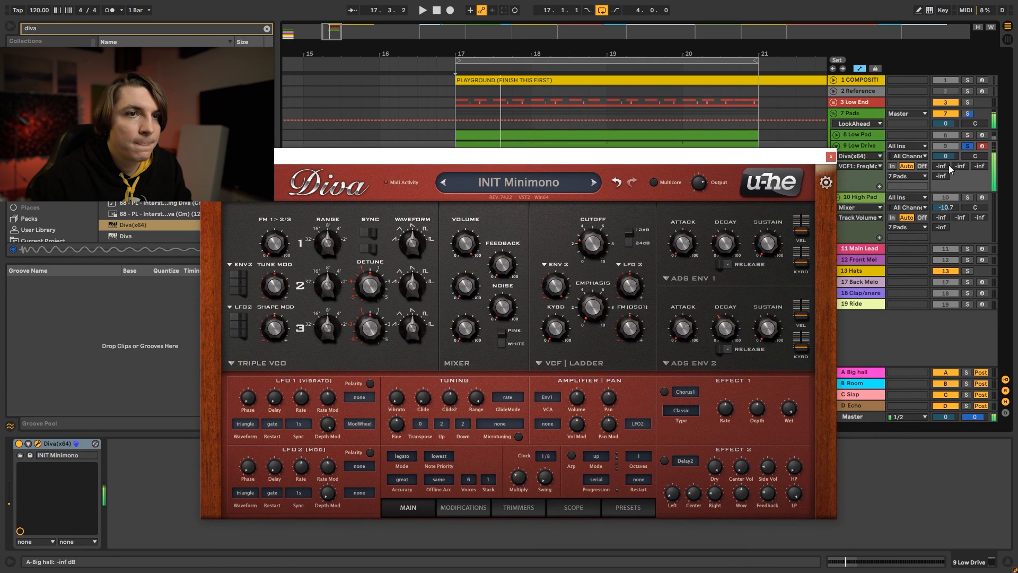
pyautogui.moveTo(951, 162); pyautogui.dragTo(950, 163)
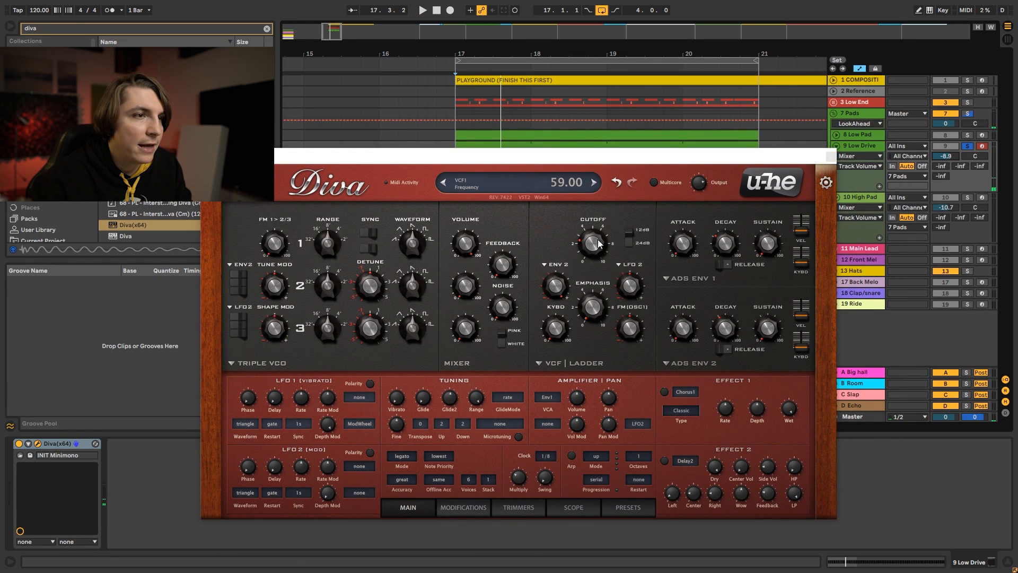
pyautogui.moveTo(599, 244); pyautogui.dragTo(599, 260)
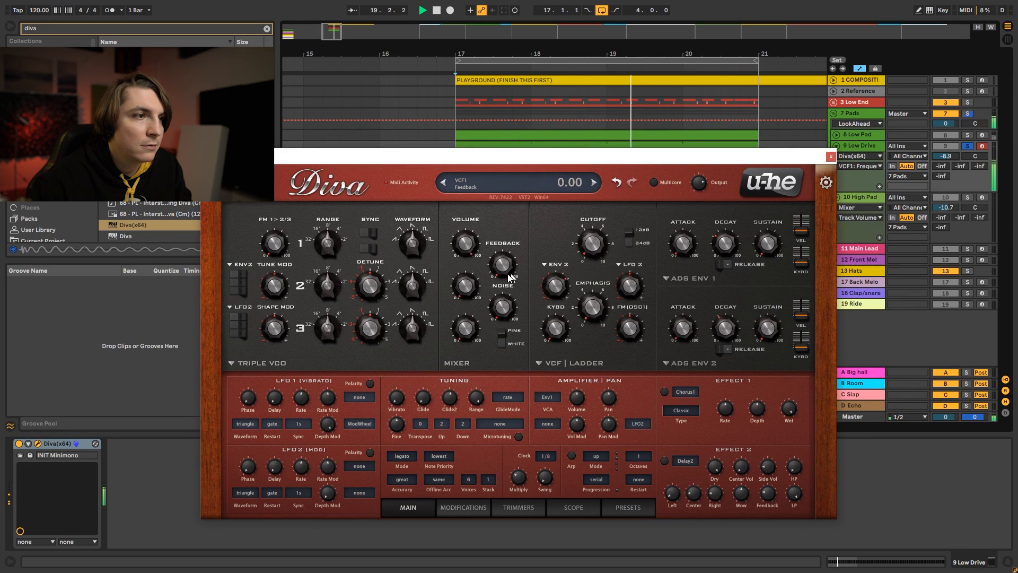
# Step: Switch both of Diva's envelopes, ENV 1 and ENV 2, to the digital model
pyautogui.click(692, 279)
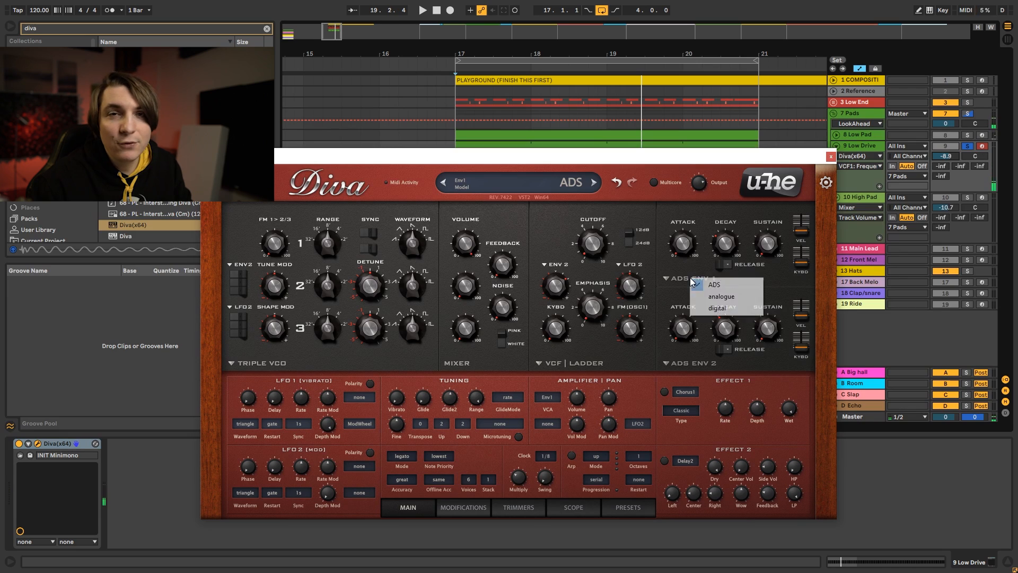
pyautogui.click(699, 311)
pyautogui.click(692, 363)
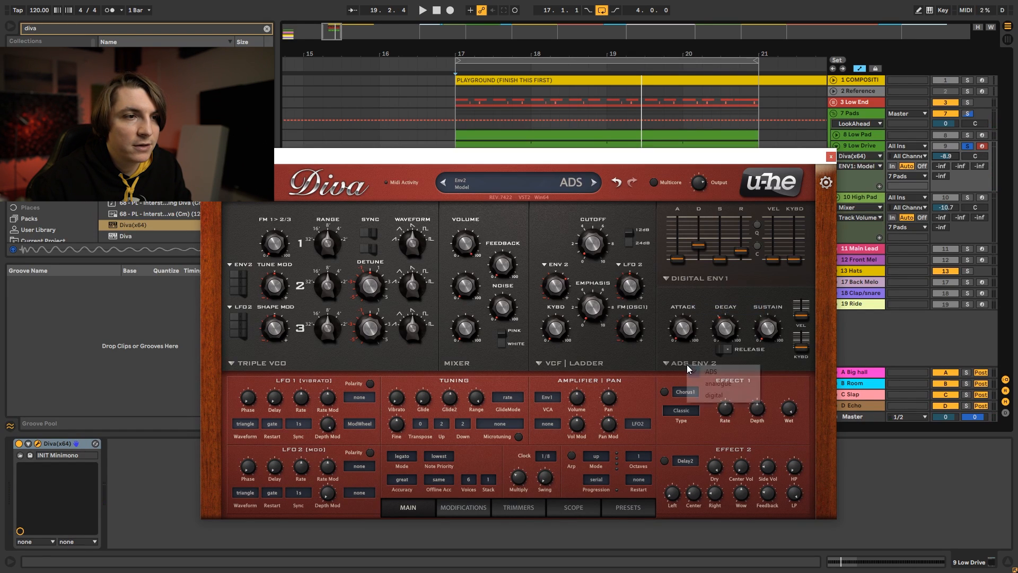
pyautogui.click(714, 395)
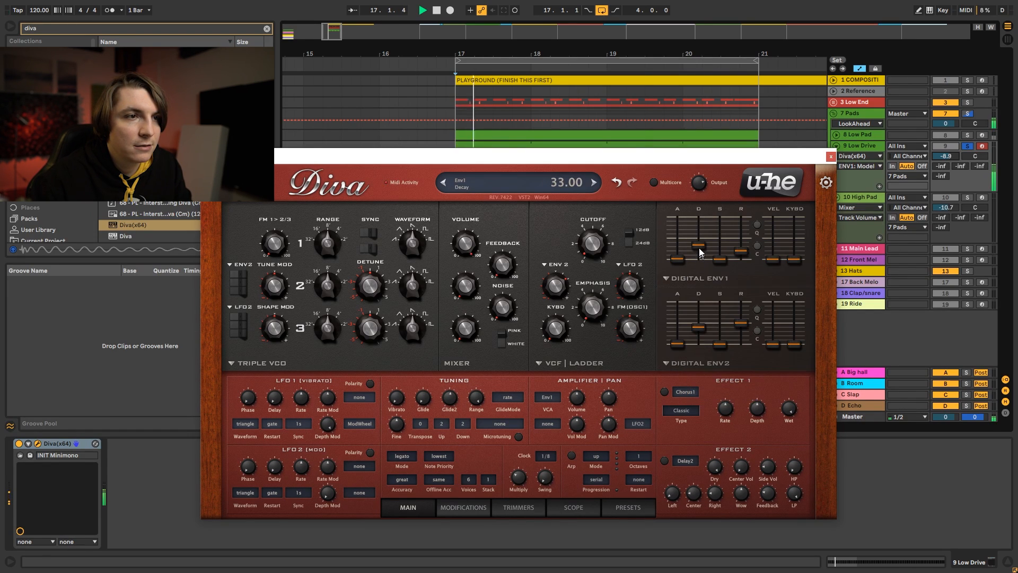
# Step: Fine-tune Diva's ENV 2 decay and filter ENV 2 amount, set ENV 2 sustain to 7.00 and close the synth
pyautogui.moveTo(699, 328); pyautogui.dragTo(699, 325)
pyautogui.moveTo(557, 289); pyautogui.dragTo(555, 288)
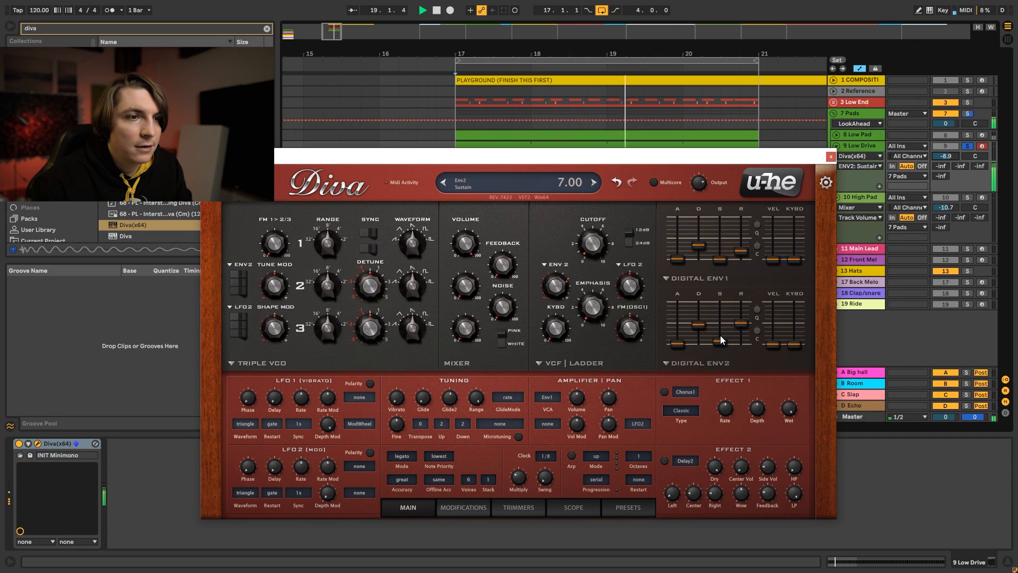
pyautogui.click(831, 156)
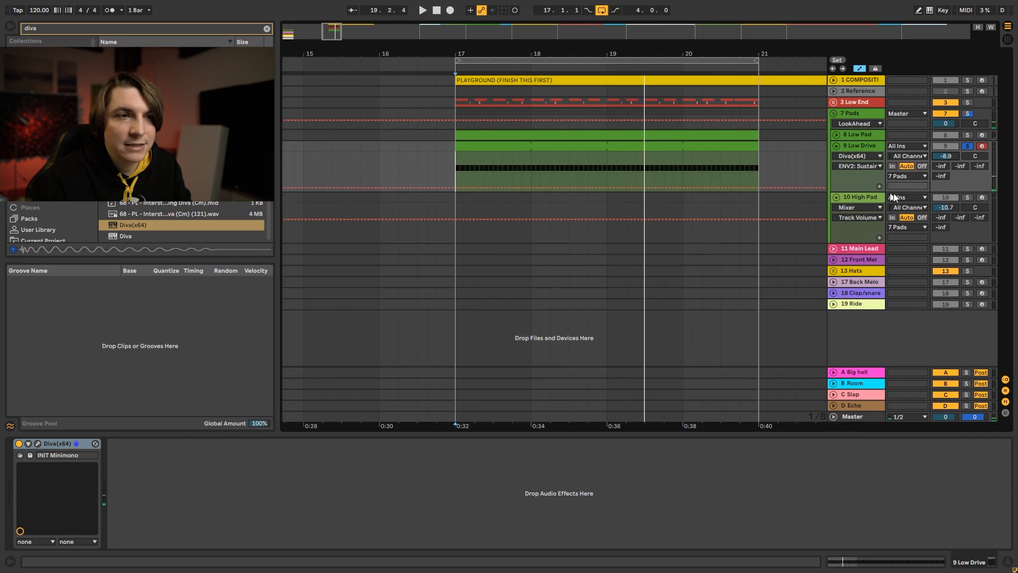
# Step: Unsolo the Low Drive track and lower its volume to -14.6 dB while playing the full loop
pyautogui.click(967, 146)
pyautogui.press('space')
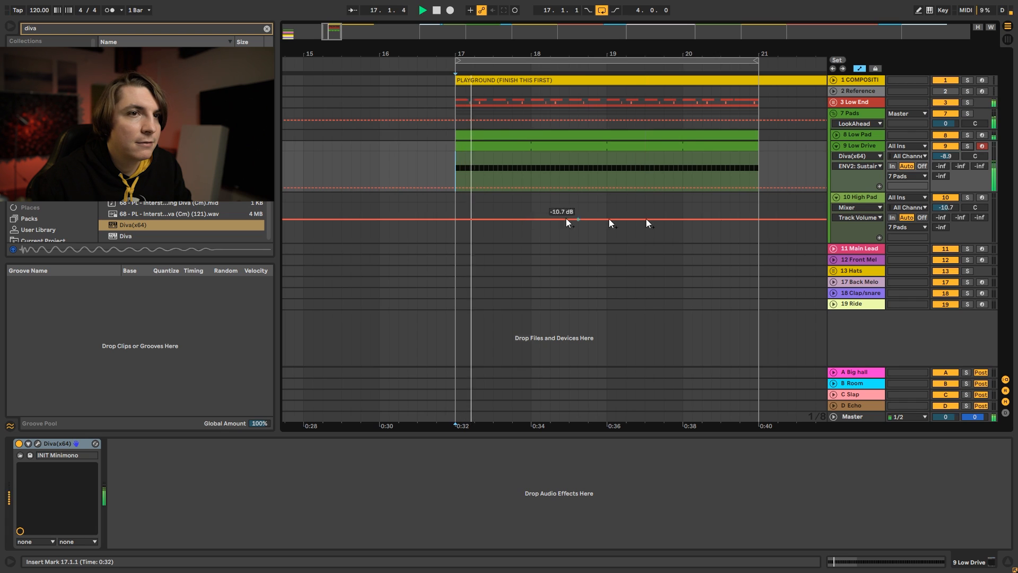
pyautogui.moveTo(945, 156); pyautogui.dragTo(945, 183)
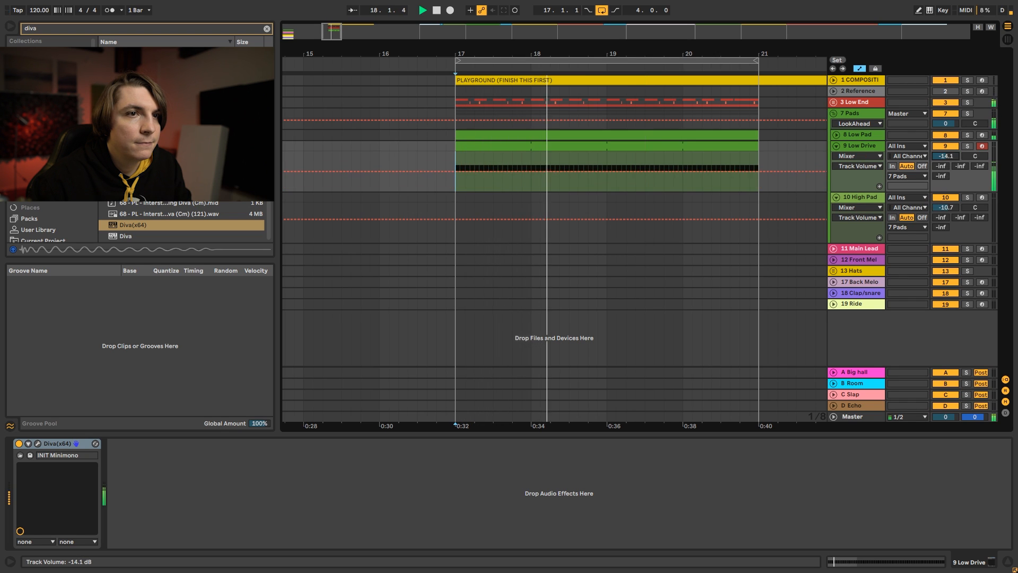
pyautogui.press('space')
# Step: Add an EQ Eight after Diva on the Low Drive track and low-cut it at 138 Hz
pyautogui.hotkey('ctrl', 'f')
pyautogui.write('eq')
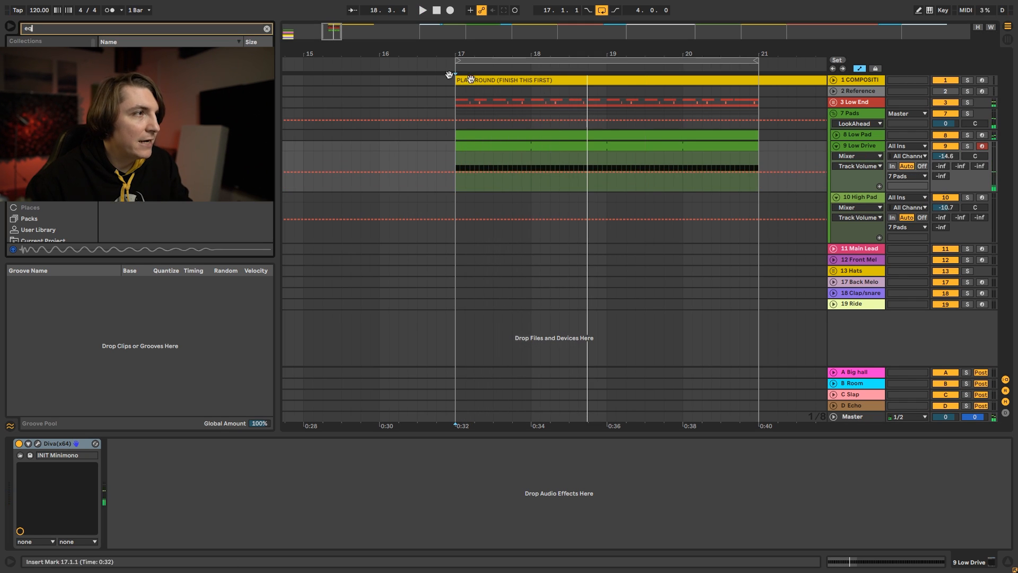
pyautogui.moveTo(127, 53); pyautogui.dragTo(233, 471)
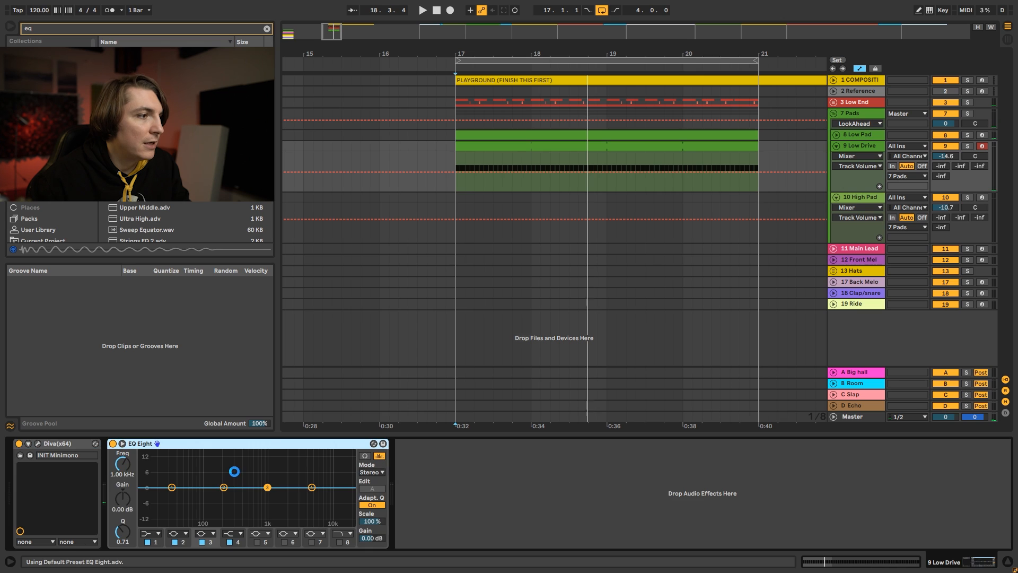
pyautogui.click(154, 534)
pyautogui.press('space')
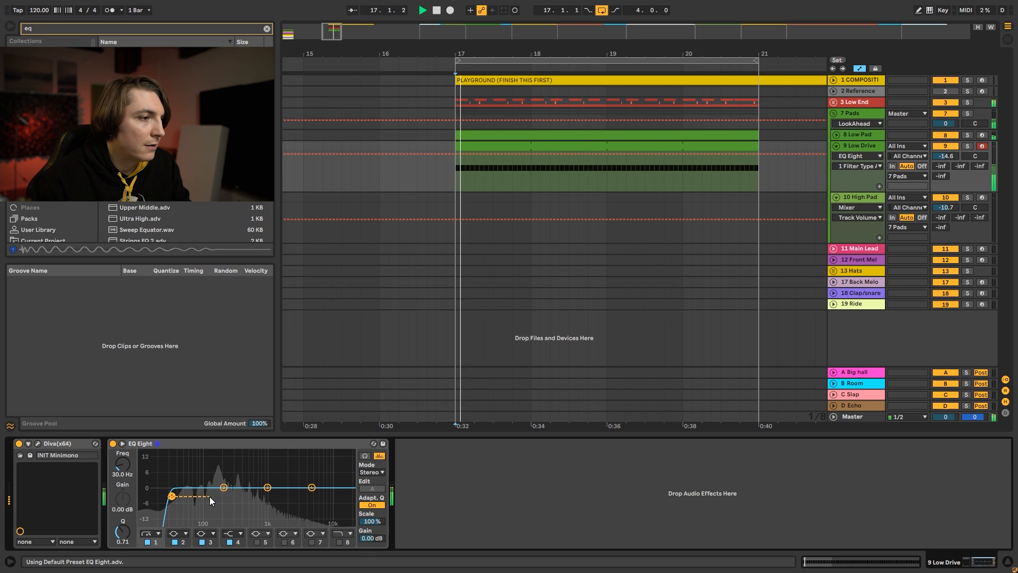
pyautogui.moveTo(172, 496); pyautogui.dragTo(213, 497)
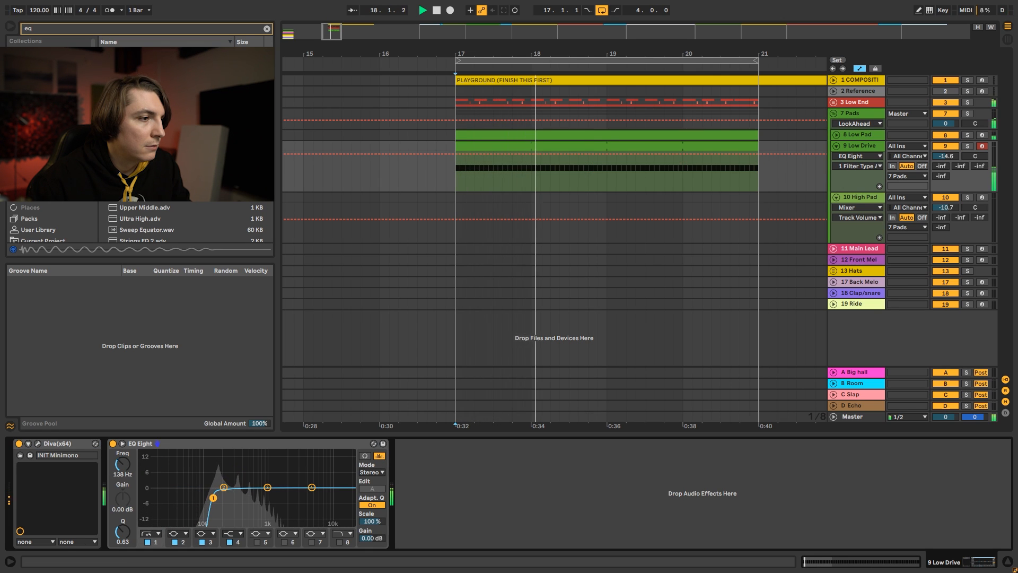
pyautogui.press('space')
# Step: Add a Channel EQ to the Low Drive track with low -4.5 dB, mid 2.7 dB at 1.01 kHz and high 2.9 dB
pyautogui.hotkey('ctrl', 'f')
pyautogui.write('eq')
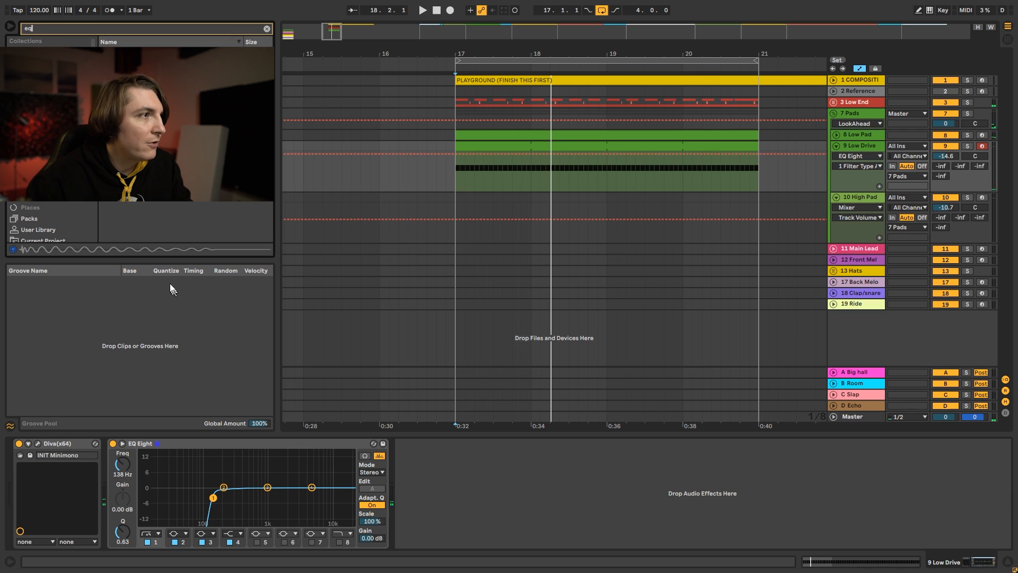
pyautogui.moveTo(356, 293); pyautogui.dragTo(503, 519)
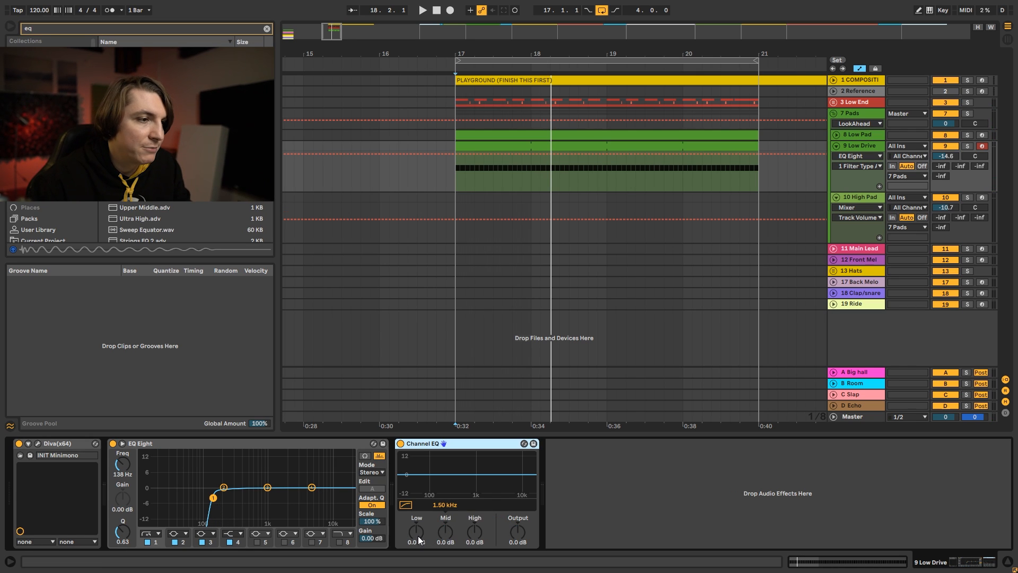
pyautogui.press('space')
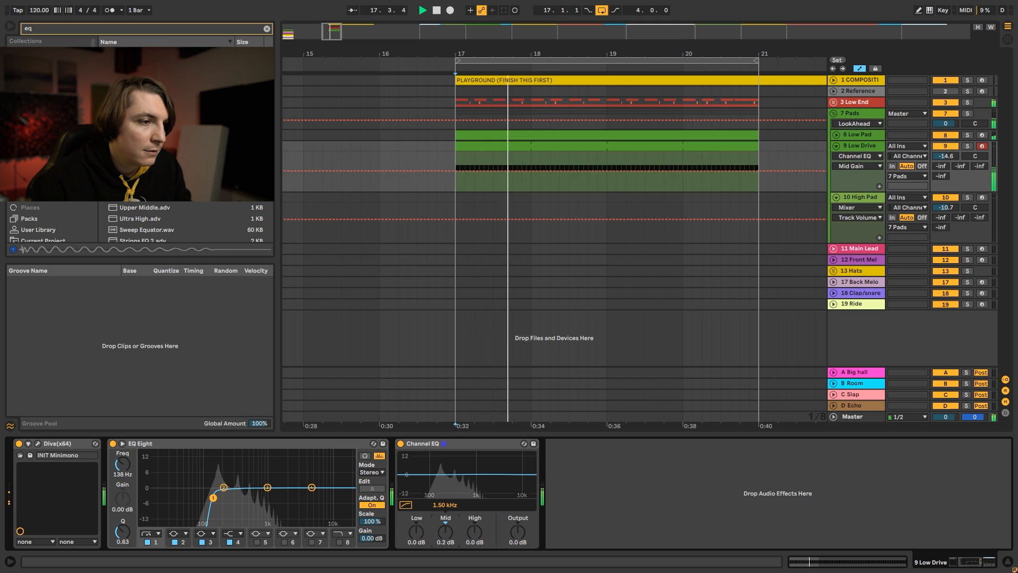
pyautogui.moveTo(437, 532); pyautogui.dragTo(417, 549)
pyautogui.moveTo(444, 506)
pyautogui.mouseDown()
pyautogui.moveTo(445, 542)
pyautogui.moveTo(450, 509)
pyautogui.mouseUp()
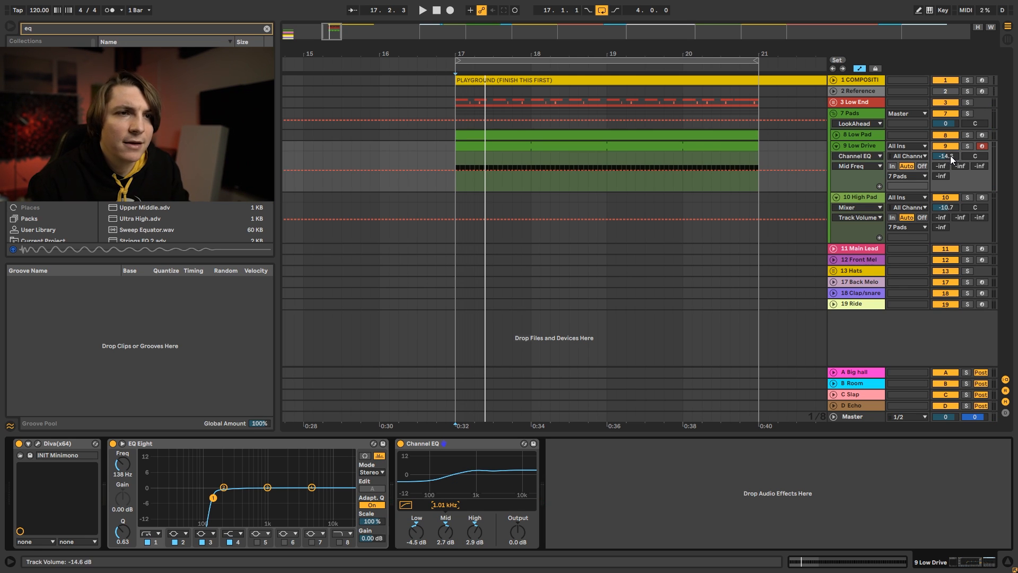
# Step: Lower Low Drive to -15.4 dB and refine its EQs: Channel EQ mid 4.2 dB at 1.40 kHz, high 6.7 dB, EQ Eight low cut 156 Hz
pyautogui.press('space')
pyautogui.moveTo(945, 156); pyautogui.dragTo(945, 160)
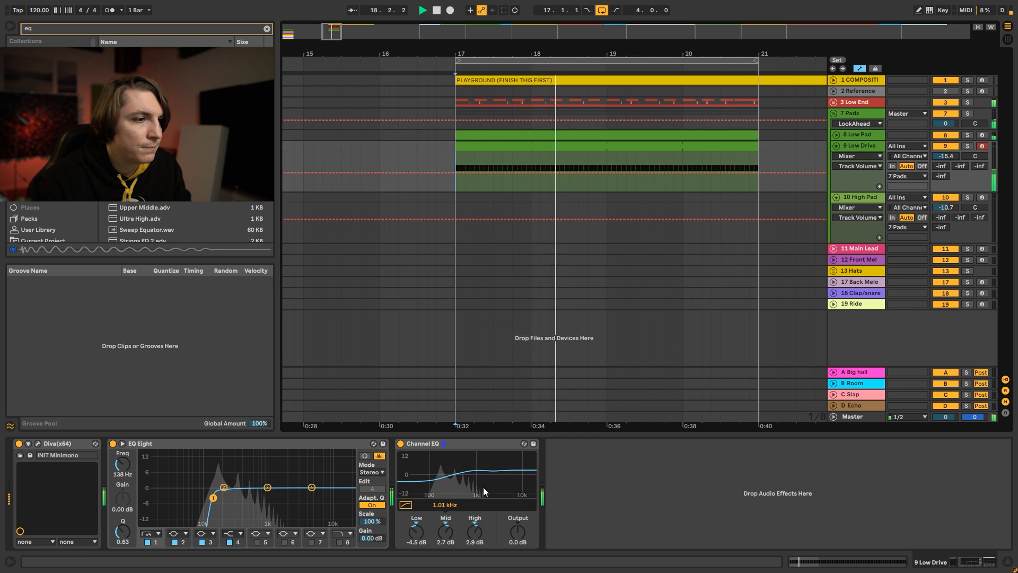
pyautogui.moveTo(474, 530); pyautogui.dragTo(437, 495)
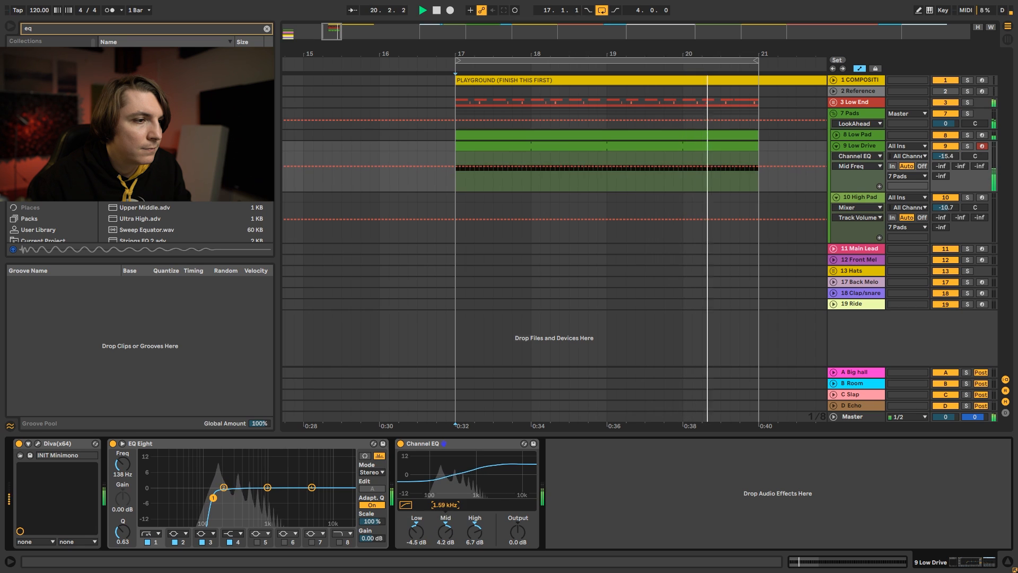
pyautogui.moveTo(213, 497); pyautogui.dragTo(217, 500)
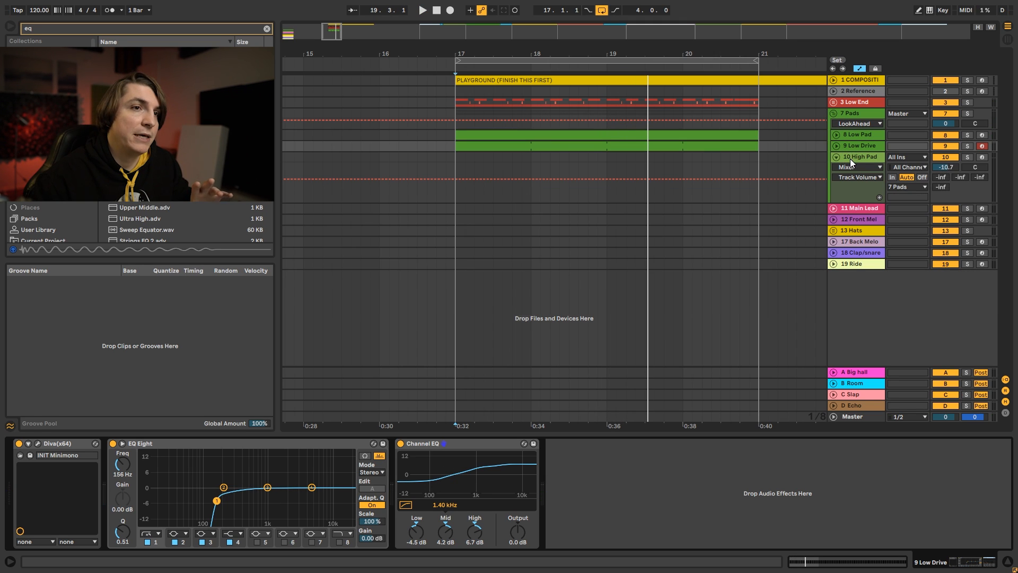
# Step: Copy the four-bar Low Pad clip to the High Pad track and open the copy for note editing
pyautogui.click(850, 158)
pyautogui.moveTo(567, 133); pyautogui.dragTo(561, 170)
pyautogui.doubleClick(571, 163)
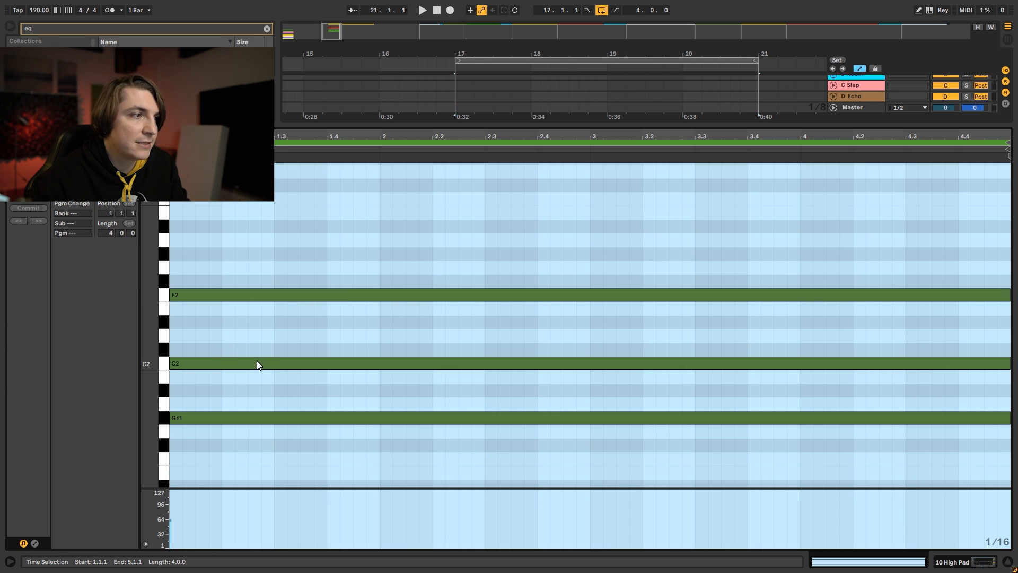
# Step: Raise the High Pad clip's C2 note one octave to C3 and move the G#1 note to C#3
pyautogui.click(257, 363)
pyautogui.hotkey('shift', 'Up')
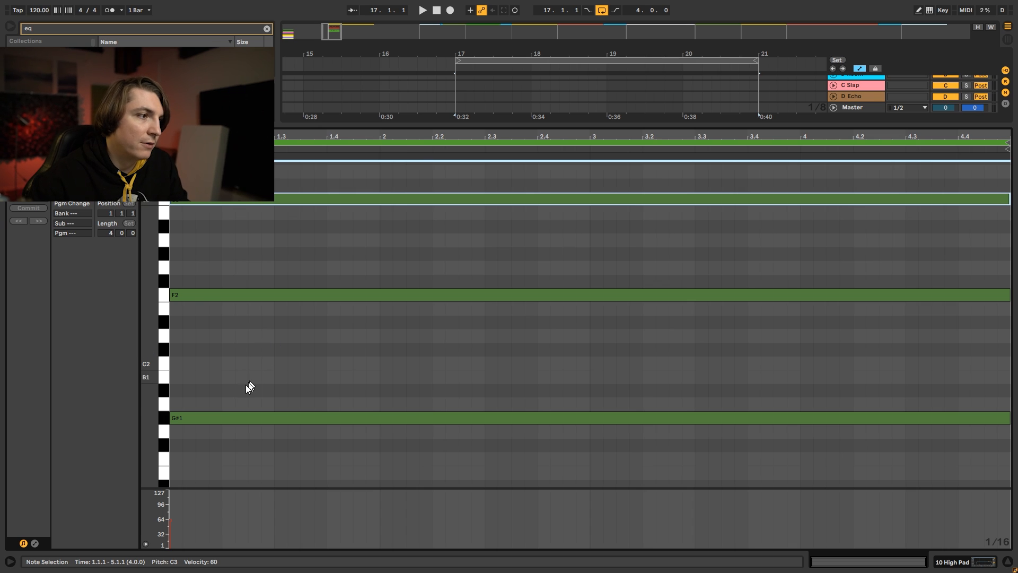
pyautogui.moveTo(227, 414); pyautogui.dragTo(206, 186)
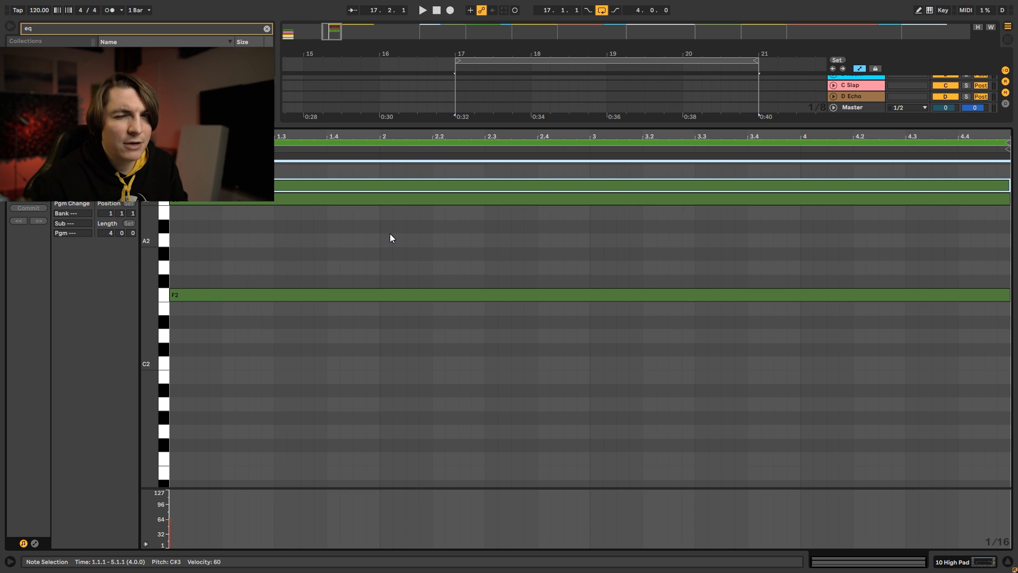
pyautogui.hotkey('shift', 'Tab')
# Step: Load Serum_x64 onto the High Pad track, enable its MG Low 12 filter and audition the loop
pyautogui.hotkey('ctrl', 'f')
pyautogui.write('serum')
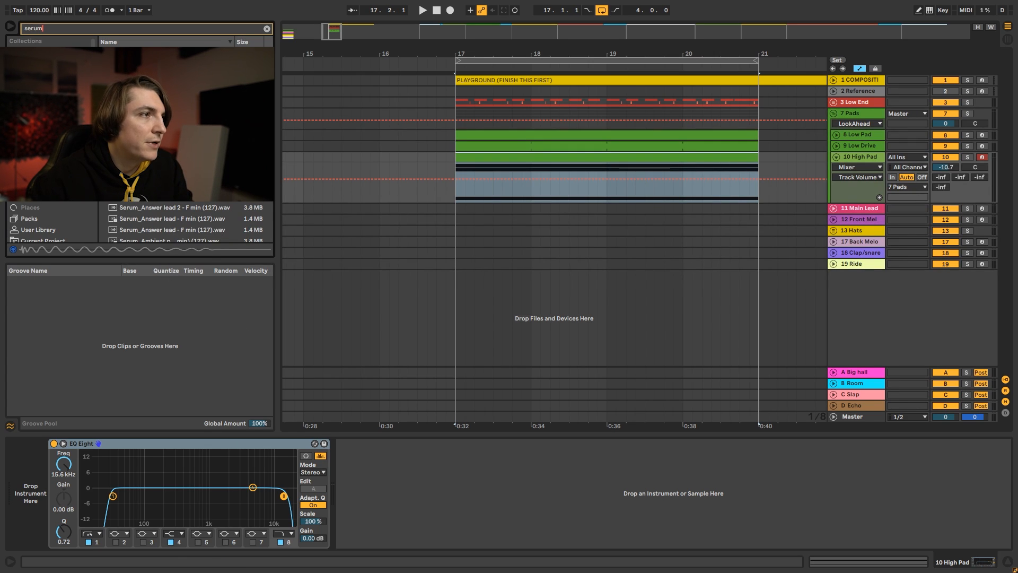
pyautogui.scroll(-5, 261, 237)
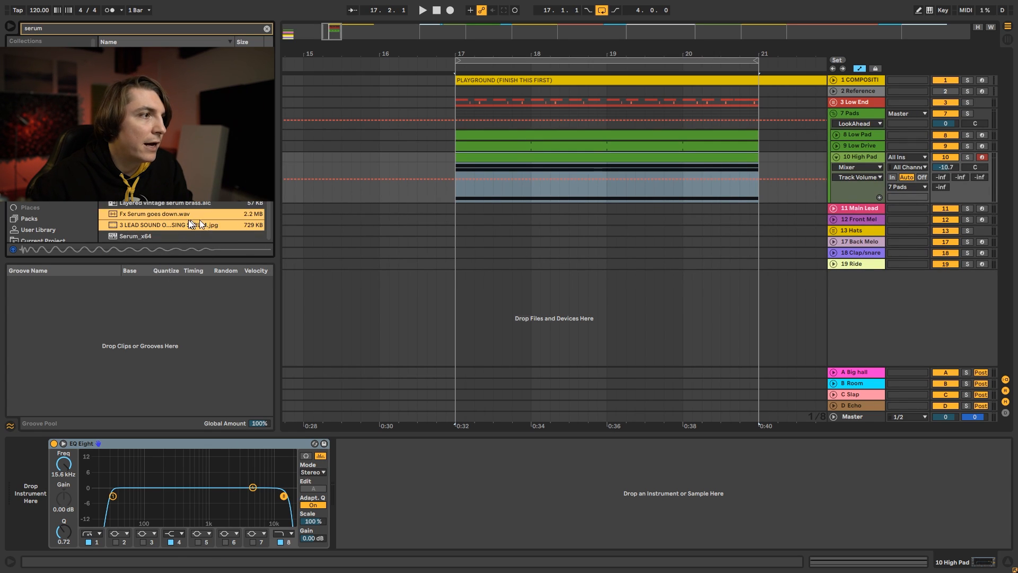
pyautogui.press('Down')
pyautogui.press('Return')
pyautogui.click(634, 168)
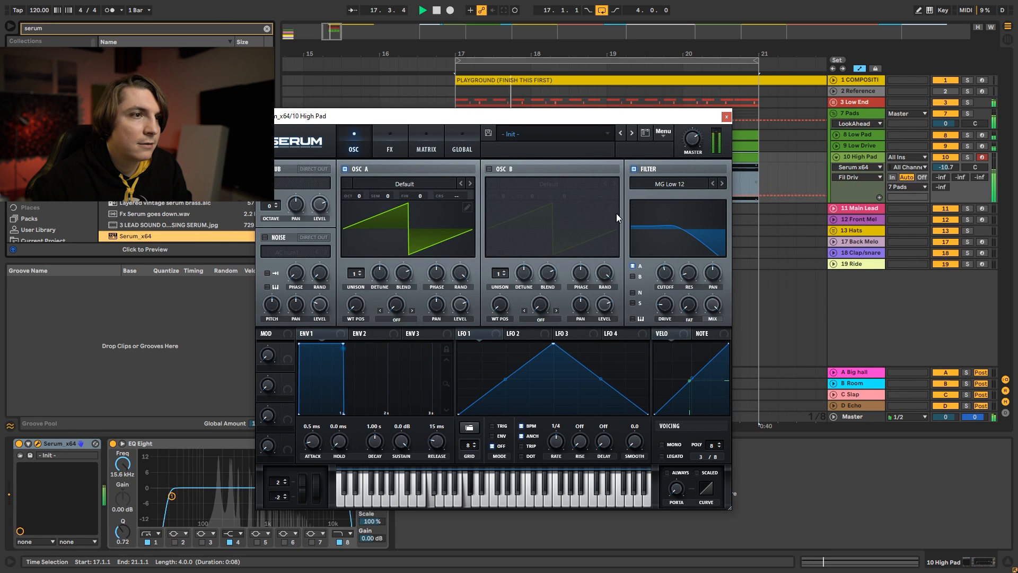
pyautogui.press('space')
# Step: Set Serum's oscillator A unison to 6, reduce its detune and set the filter cutoff to 358 Hz
pyautogui.moveTo(356, 274); pyautogui.dragTo(365, 232)
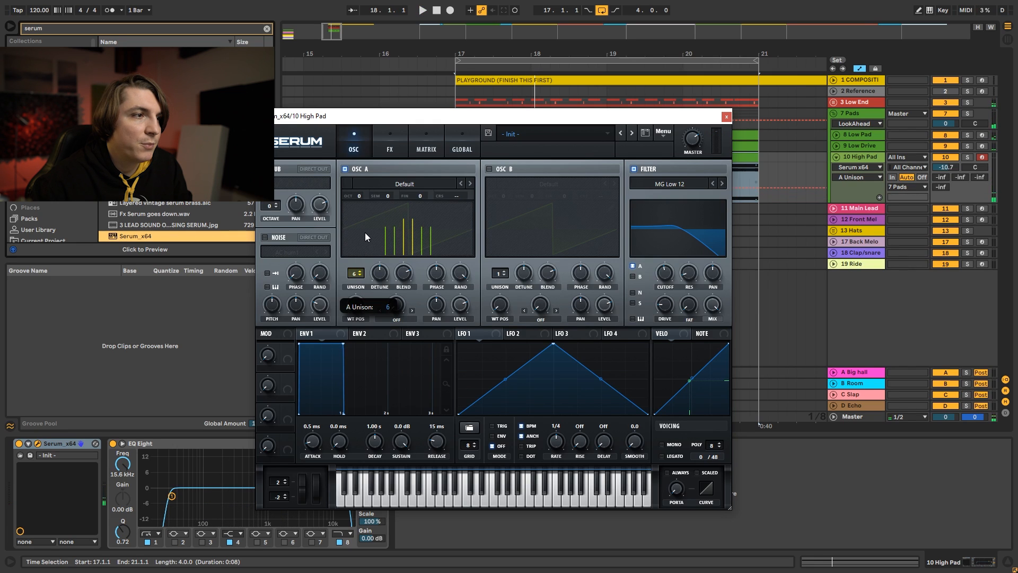
pyautogui.moveTo(376, 271); pyautogui.dragTo(380, 292)
pyautogui.press('space')
pyautogui.click(664, 273)
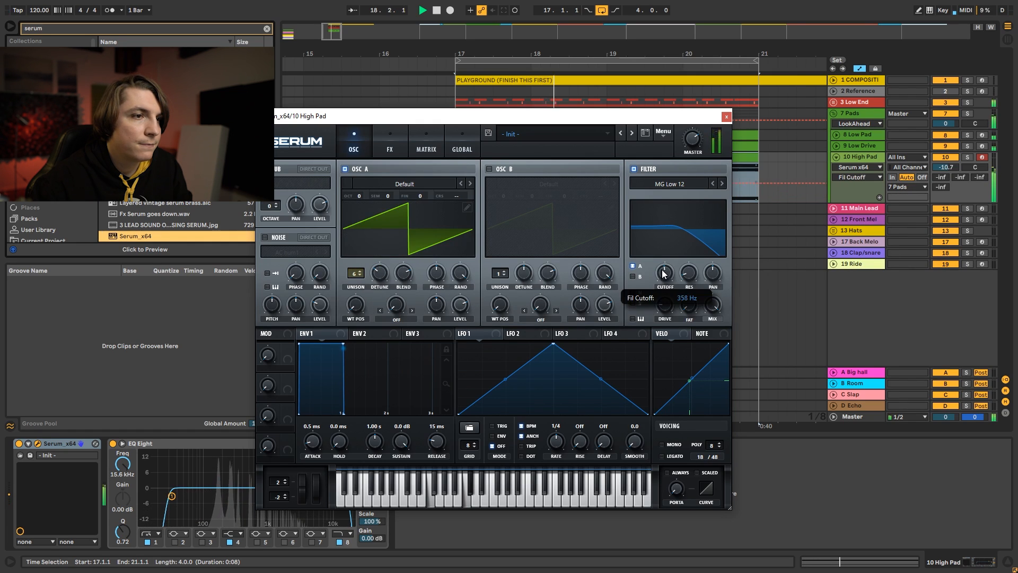
# Step: Reduce Serum's master volume and set the High Pad track's volume to -23.2 dB during playback
pyautogui.moveTo(953, 167); pyautogui.dragTo(950, 167)
pyautogui.moveTo(693, 140); pyautogui.dragTo(697, 154)
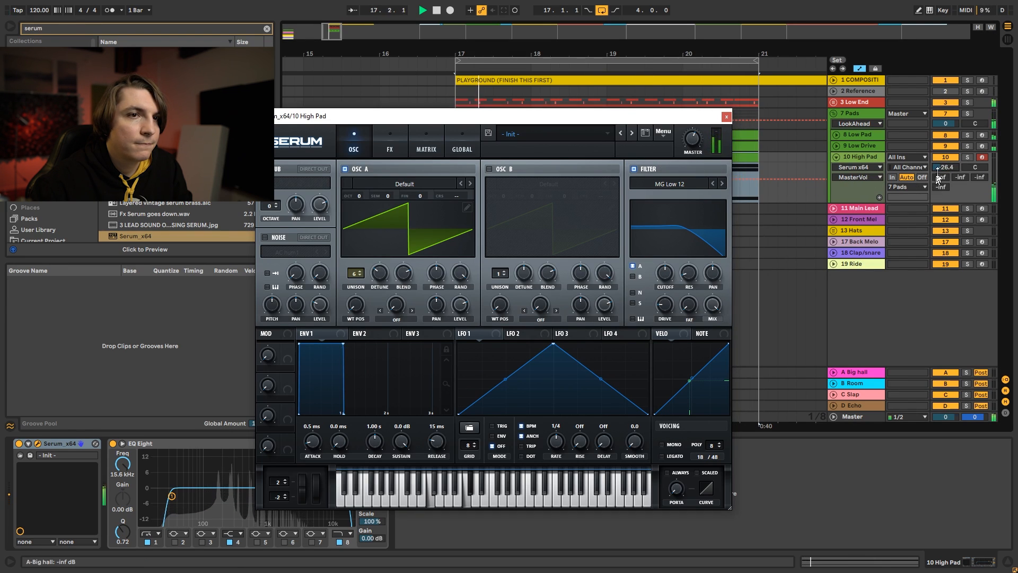
pyautogui.moveTo(937, 170); pyautogui.dragTo(936, 169)
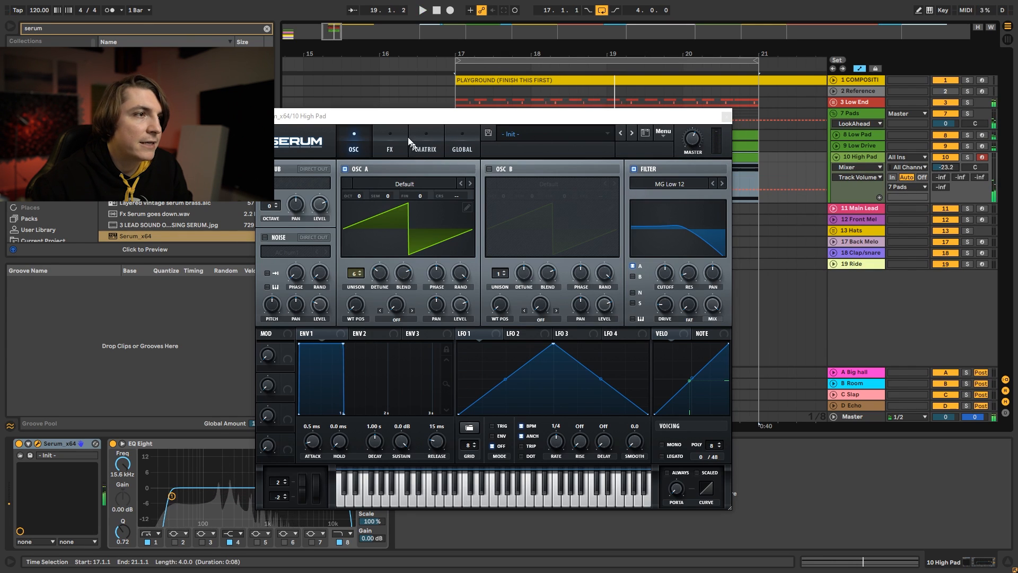
# Step: Enable Serum's reverb with the mix at 27% and close the synth
pyautogui.click(395, 142)
pyautogui.click(269, 283)
pyautogui.click(680, 176)
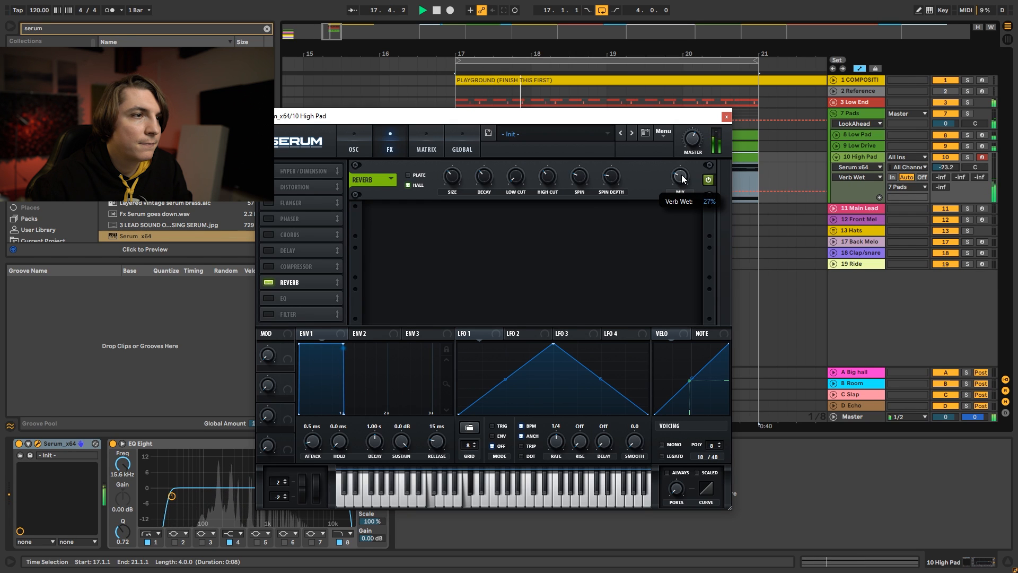
pyautogui.click(725, 118)
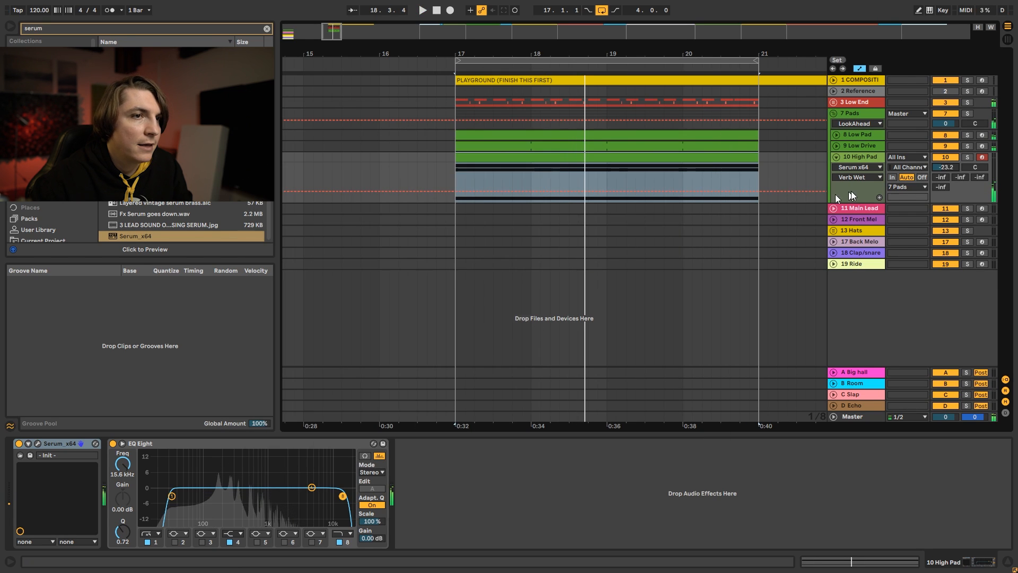
# Step: Set the High Pad's EQ Eight low cut to 323 Hz and raise the track's volume to -18.3 dB
pyautogui.press('space')
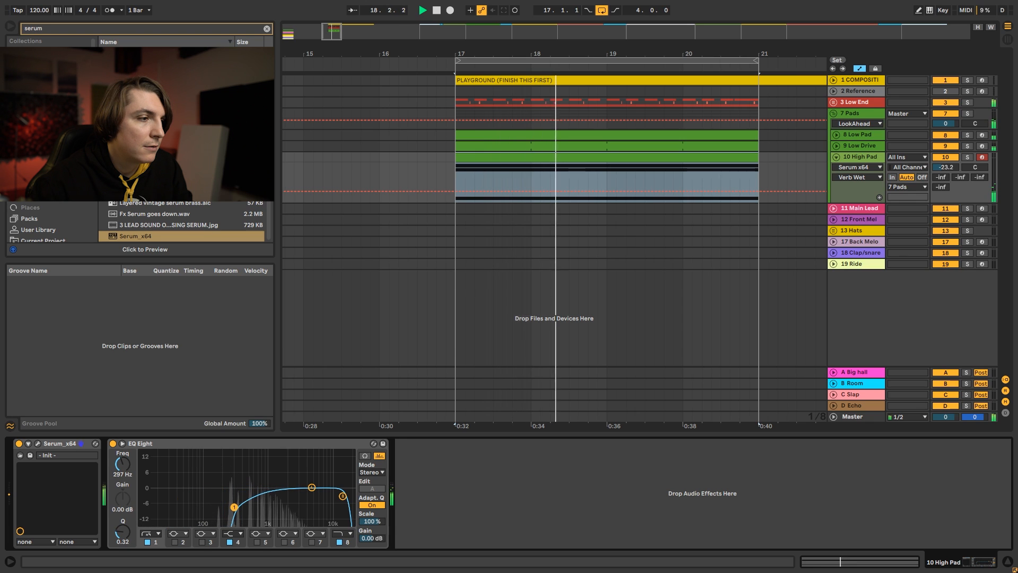
pyautogui.moveTo(946, 167); pyautogui.dragTo(945, 160)
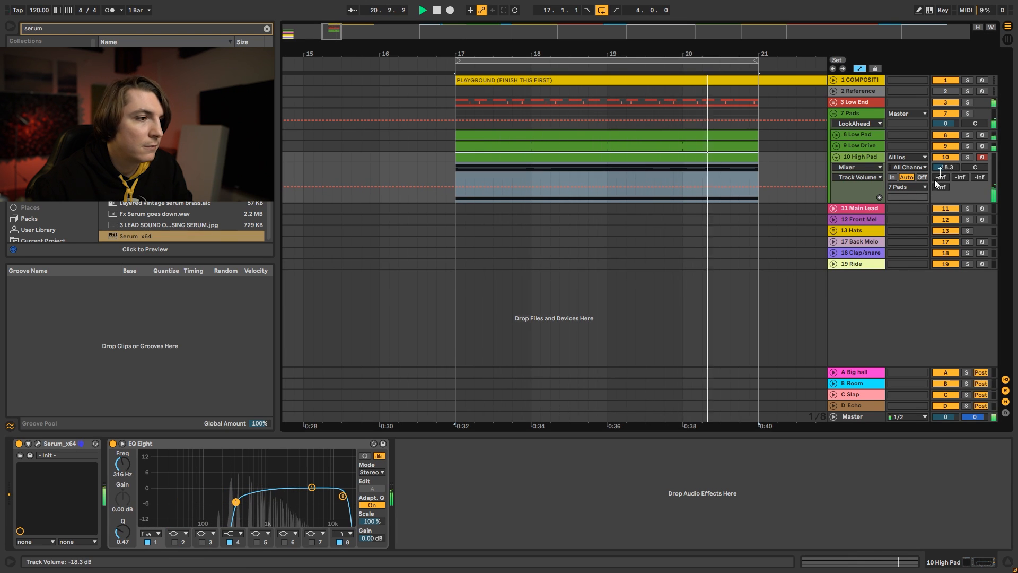
pyautogui.moveTo(236, 502); pyautogui.dragTo(236, 505)
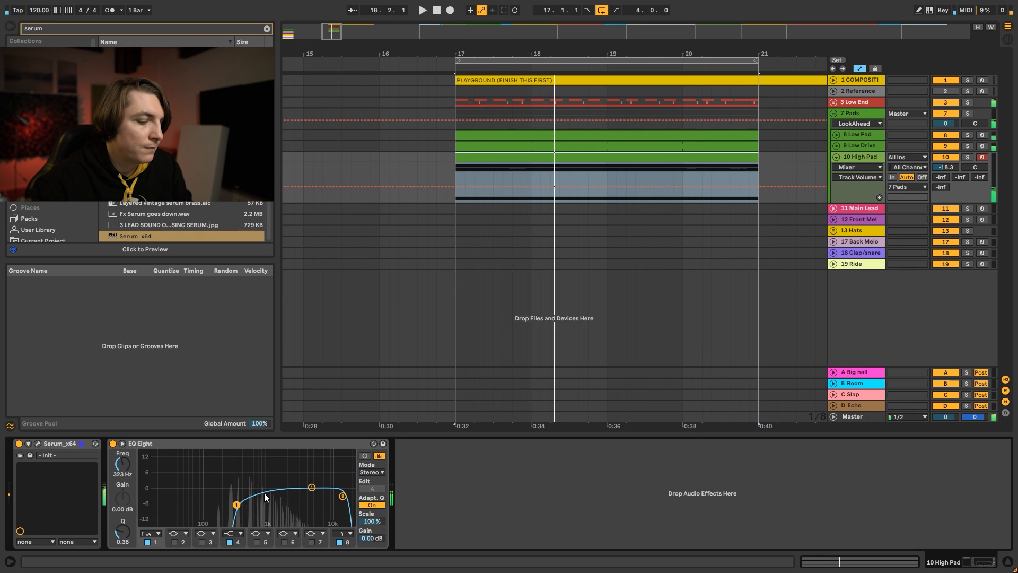
pyautogui.press('space')
# Step: Add a Glue Compressor to the High Pad track with a threshold of -24.4 dB and 1.27 dB of makeup gain
pyautogui.hotkey('ctrl', 'f')
pyautogui.write('glu')
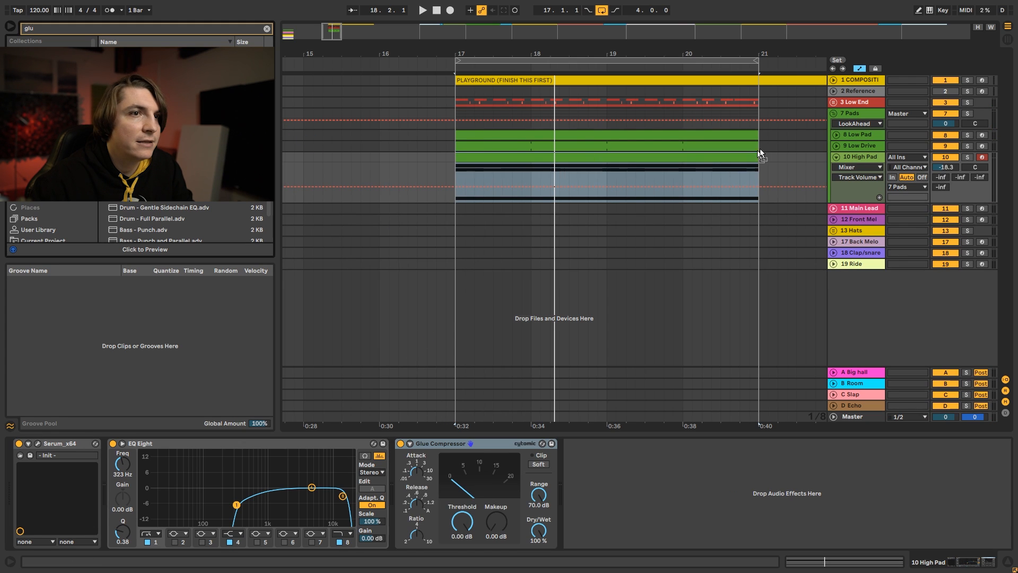
pyautogui.click(846, 114)
pyautogui.press('space')
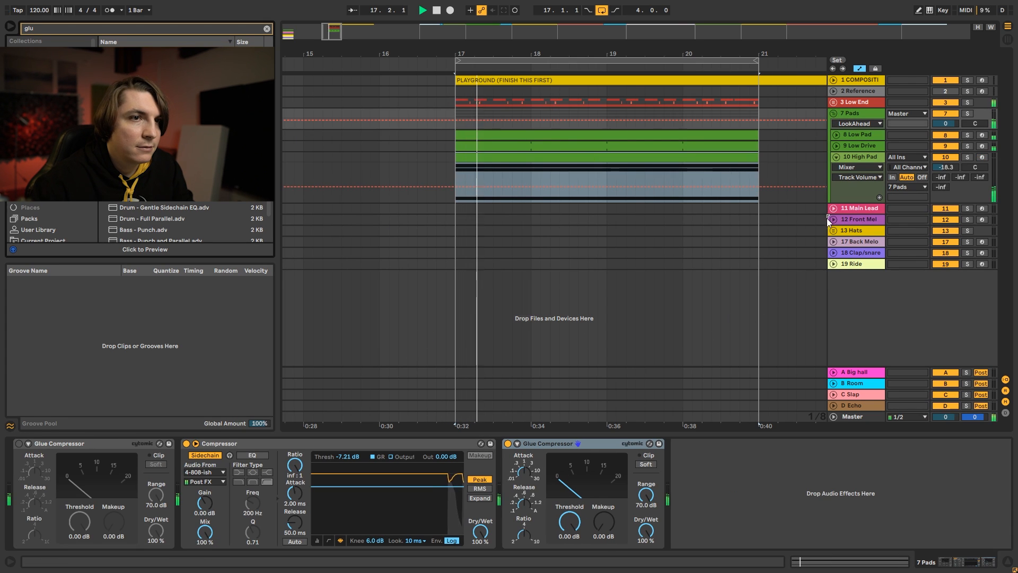
pyautogui.click(871, 161)
pyautogui.click(462, 523)
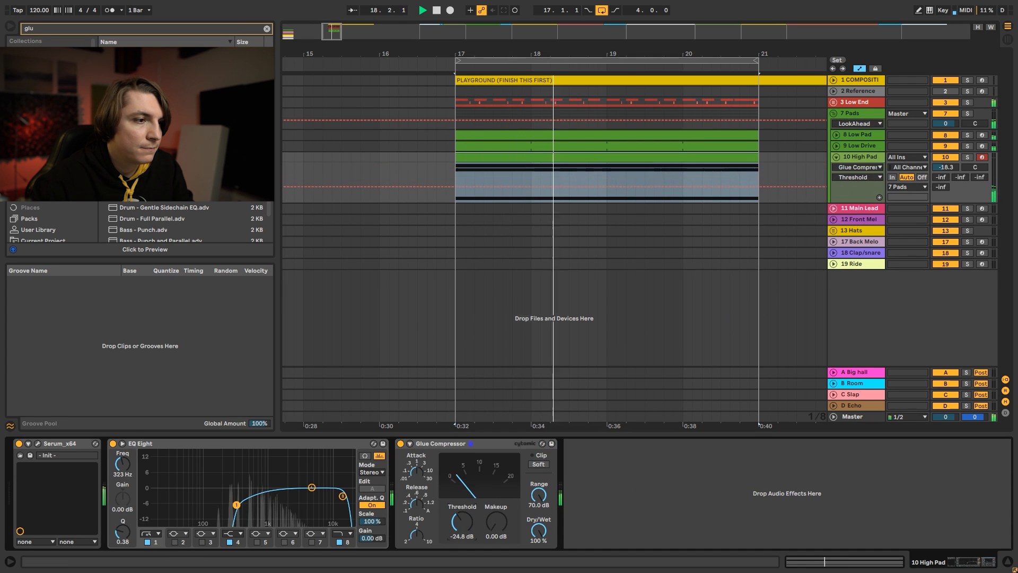
pyautogui.moveTo(462, 522); pyautogui.dragTo(497, 517)
pyautogui.click(498, 521)
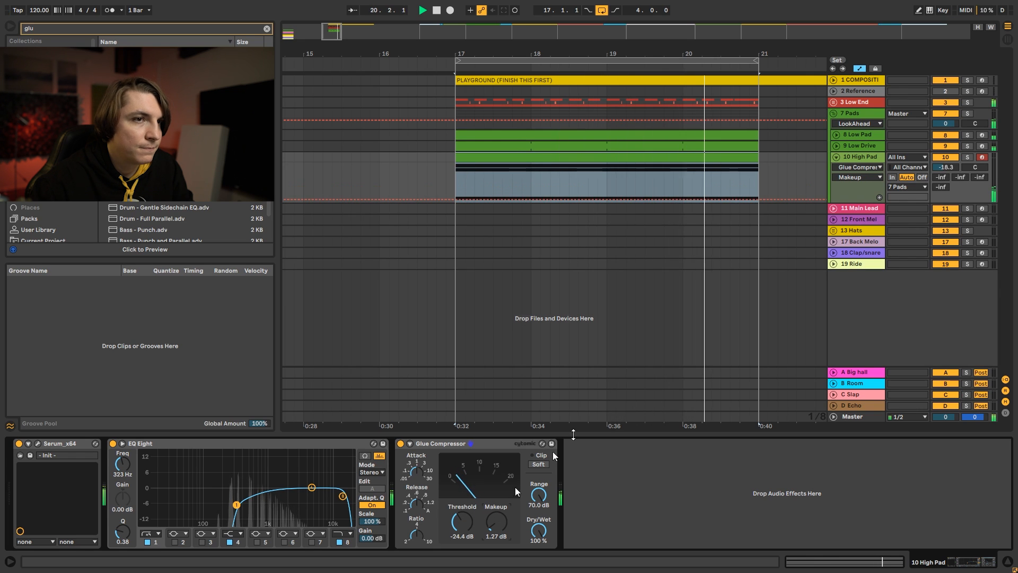
pyautogui.press('space')
# Step: Enable the first Glue Compressor on the Pads group and lower its threshold to -32.4 dB during playback
pyautogui.click(850, 111)
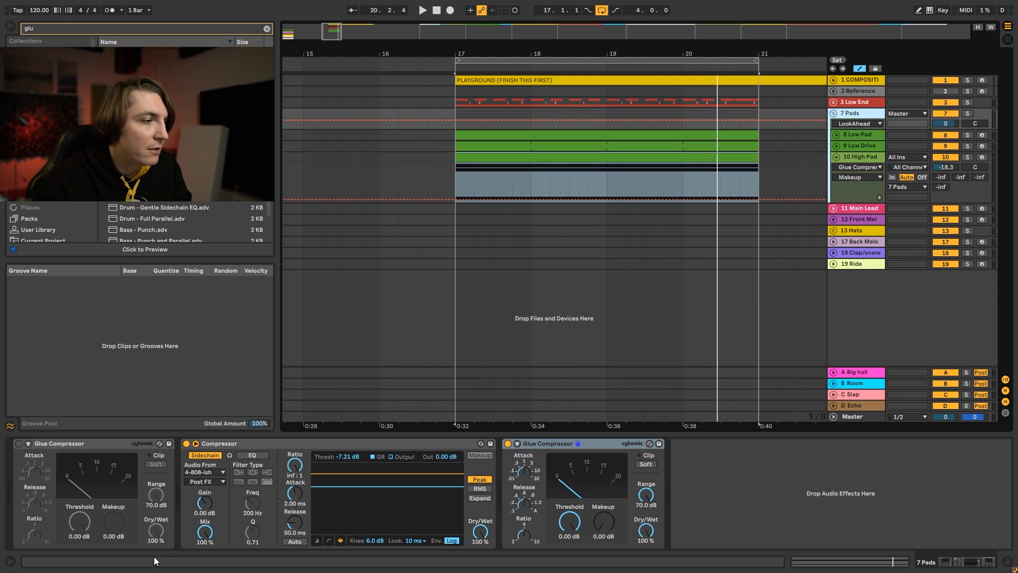
pyautogui.press('space')
pyautogui.click(19, 443)
pyautogui.moveTo(80, 522); pyautogui.dragTo(79, 549)
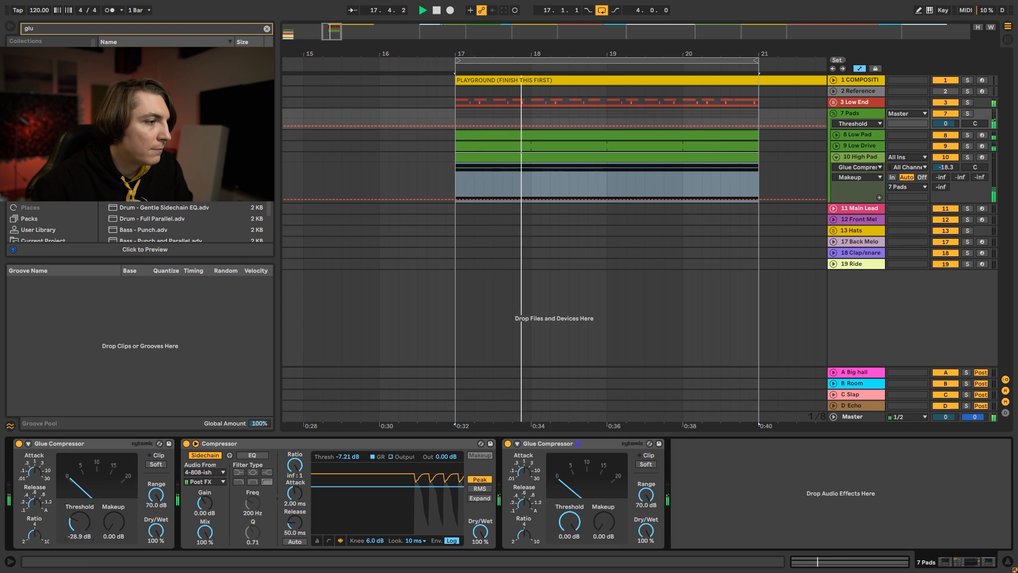
# Step: Fold the Pads group and select the Main Lead track
pyautogui.click(834, 114)
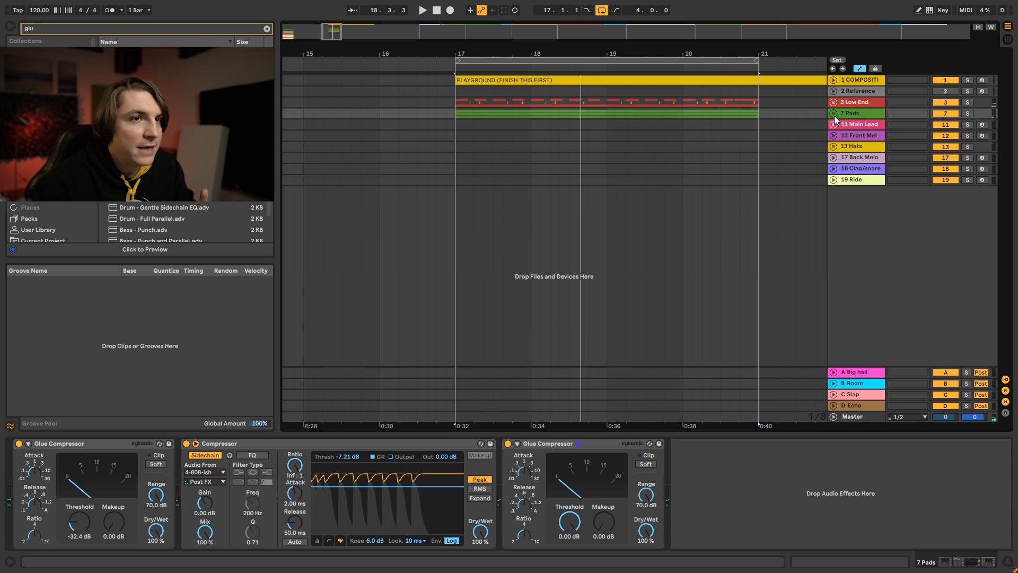
pyautogui.moveTo(643, 54); pyautogui.dragTo(577, 49)
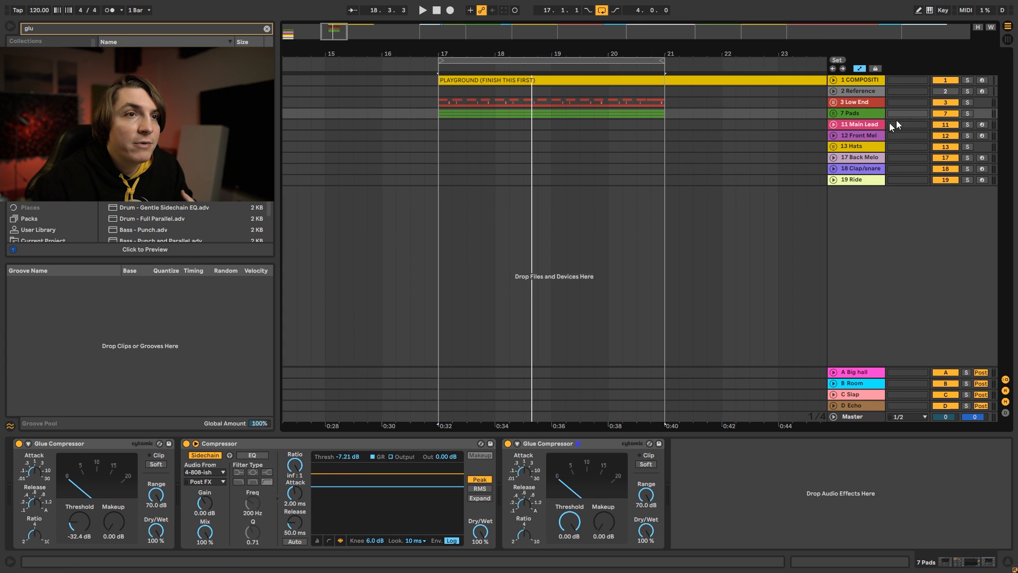
pyautogui.click(856, 127)
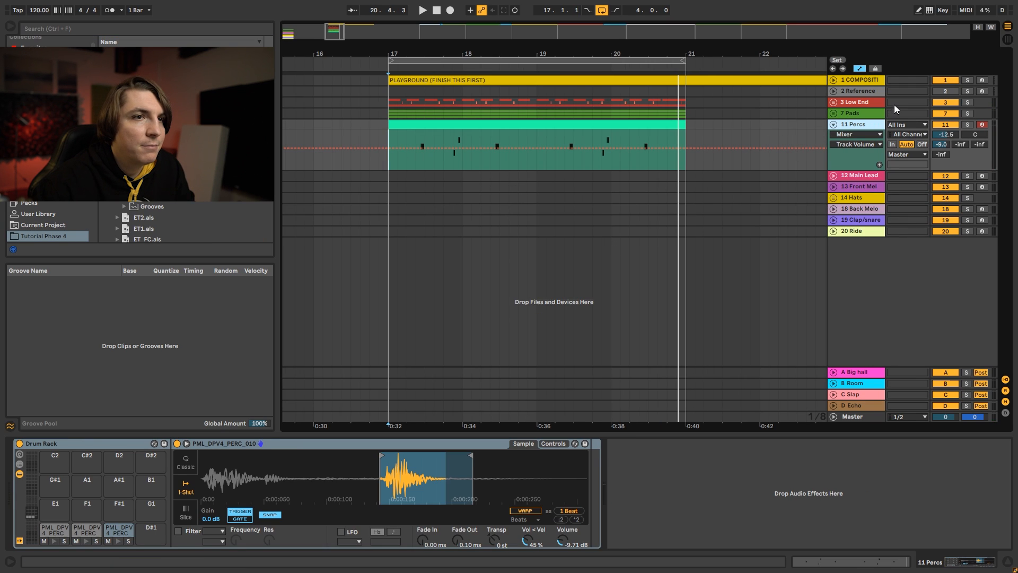
# Step: Audition the sample pads in the Percs drum rack and play the loop with the percussion
pyautogui.click(56, 532)
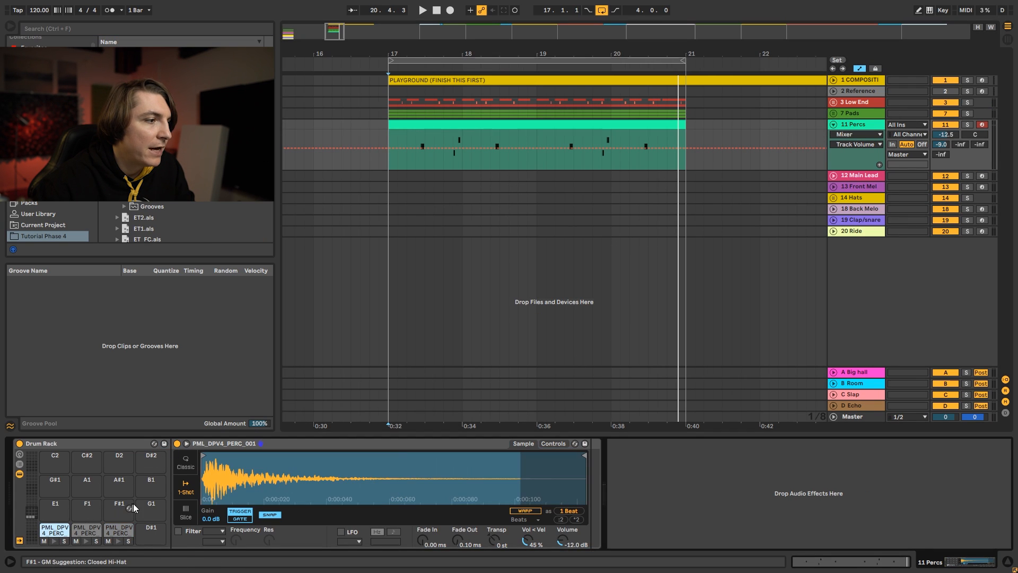
pyautogui.click(87, 533)
pyautogui.click(87, 540)
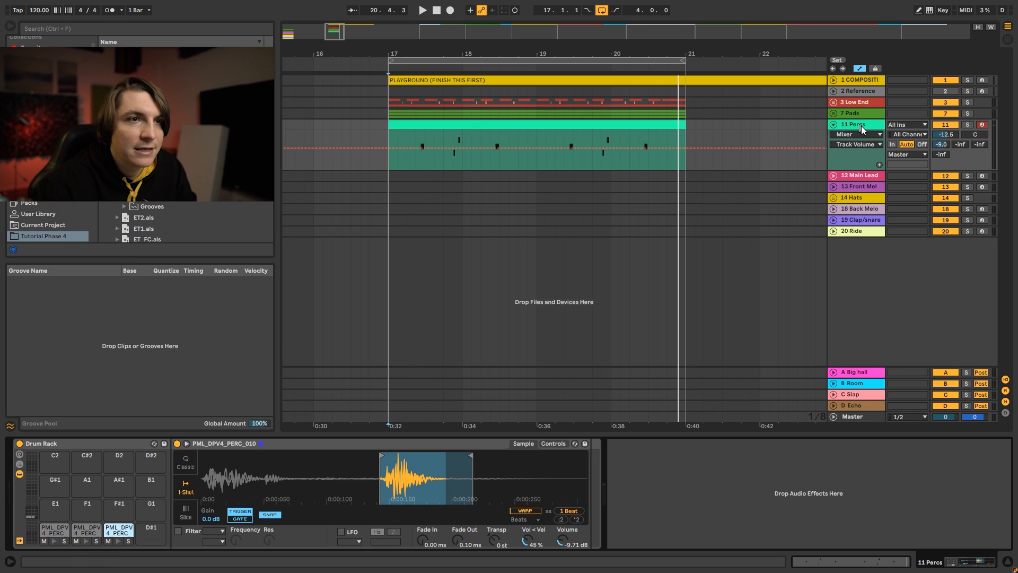
pyautogui.press('space')
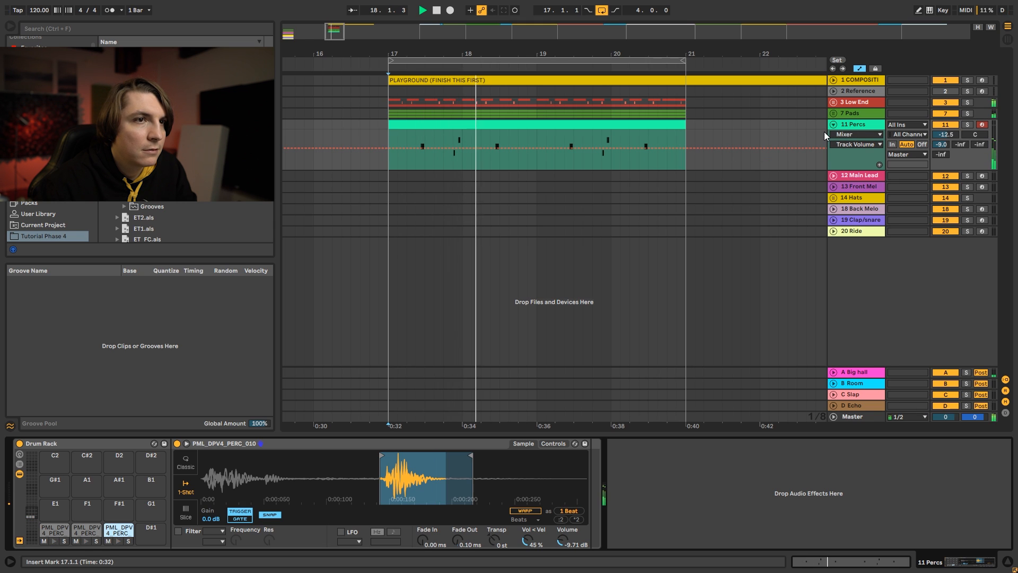
pyautogui.press('space')
# Step: Add a Glue Compressor after the Drum Rack on the Percs track
pyautogui.hotkey('ctrl', 'f')
pyautogui.write('glue')
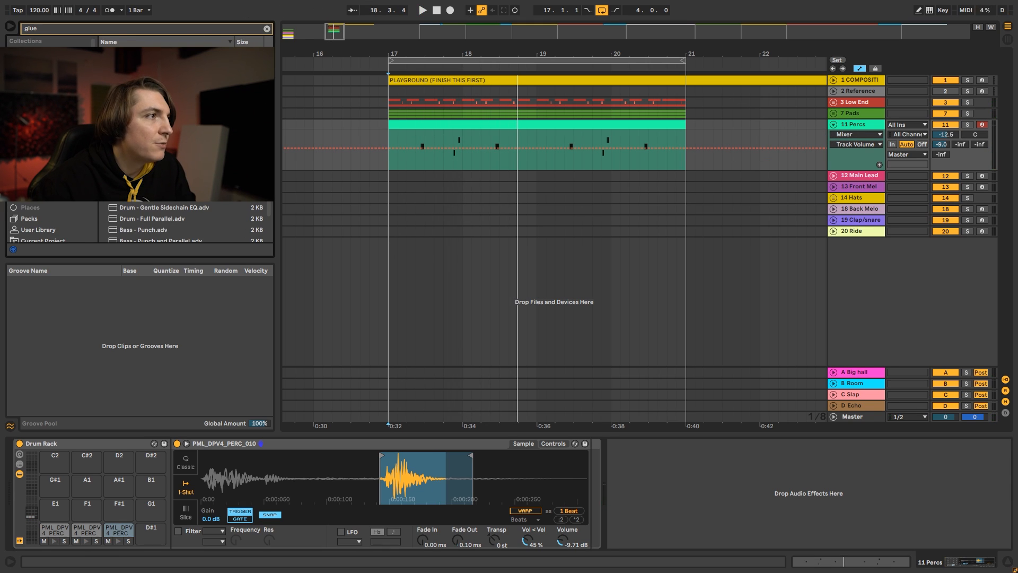
pyautogui.moveTo(689, 493); pyautogui.dragTo(609, 493)
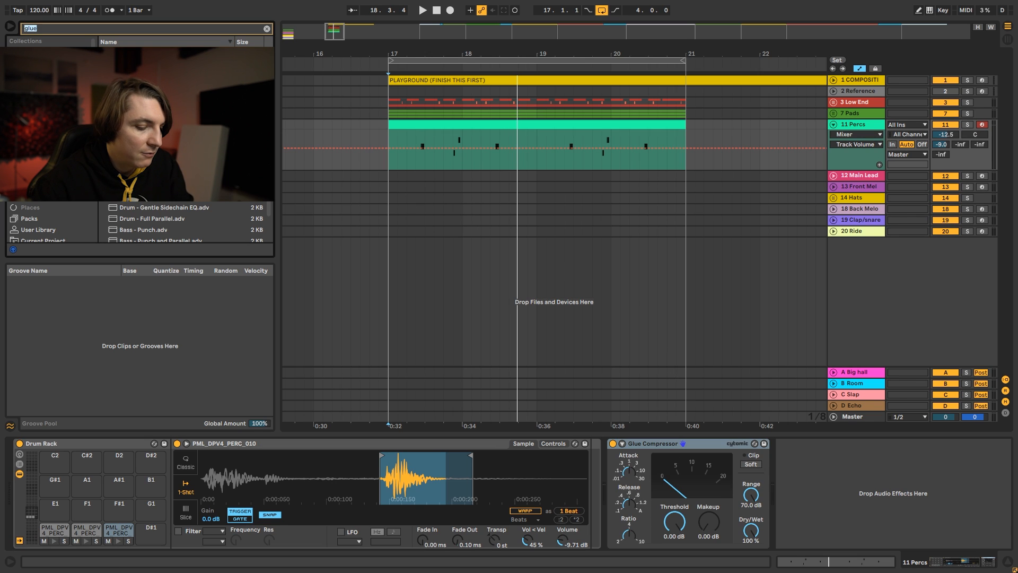
# Step: Insert a Pedal before the Percs Glue Compressor with 9.4% Dry/Wet, and lower the compressor threshold to -23.8 dB during playback
pyautogui.hotkey('ctrl', 'f')
pyautogui.write('pedal')
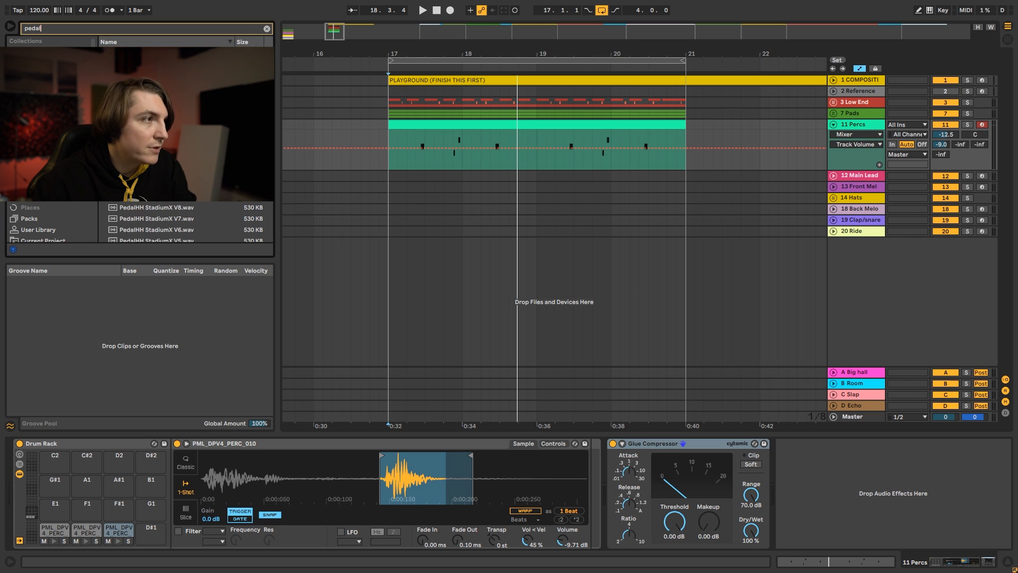
pyautogui.press('Return')
pyautogui.press('space')
pyautogui.moveTo(761, 522)
pyautogui.mouseDown()
pyautogui.moveTo(801, 527)
pyautogui.moveTo(796, 515)
pyautogui.moveTo(761, 524)
pyautogui.mouseUp()
pyautogui.moveTo(675, 542); pyautogui.dragTo(674, 540)
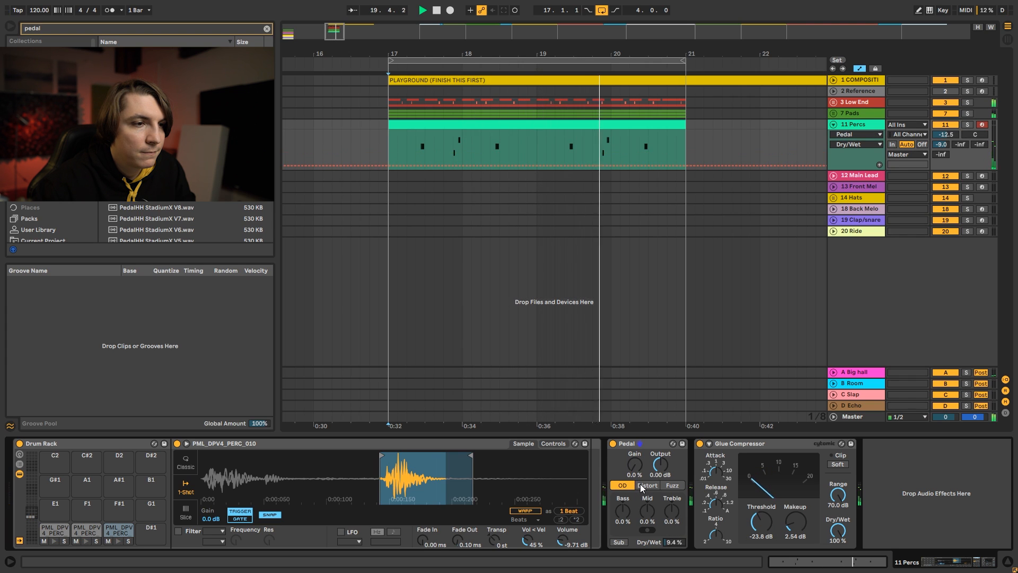
# Step: Set the Percs Glue Compressor's makeup to 3.33 dB and its threshold to -21.6 dB while the loop plays
pyautogui.moveTo(795, 530); pyautogui.dragTo(795, 527)
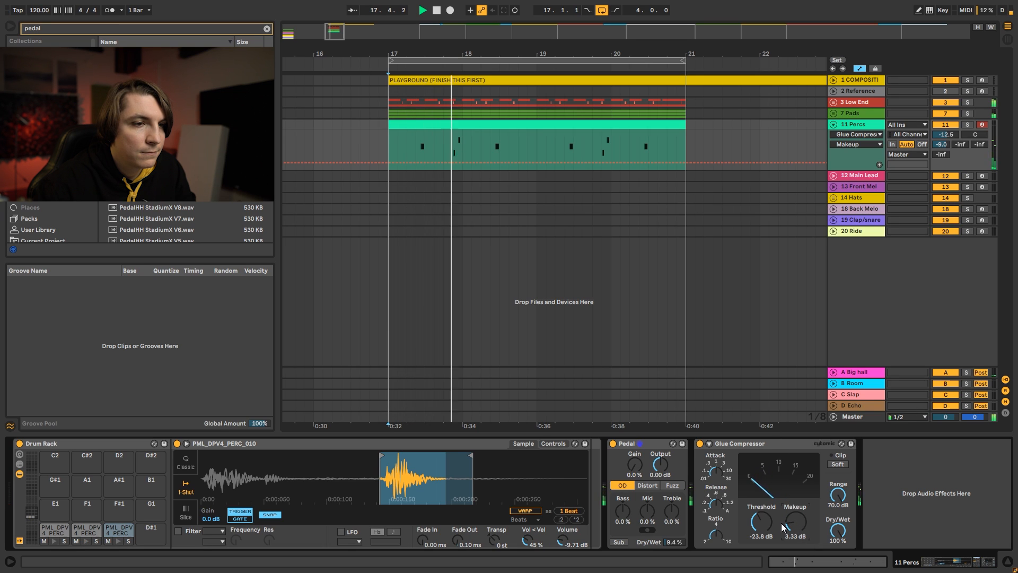
pyautogui.click(715, 470)
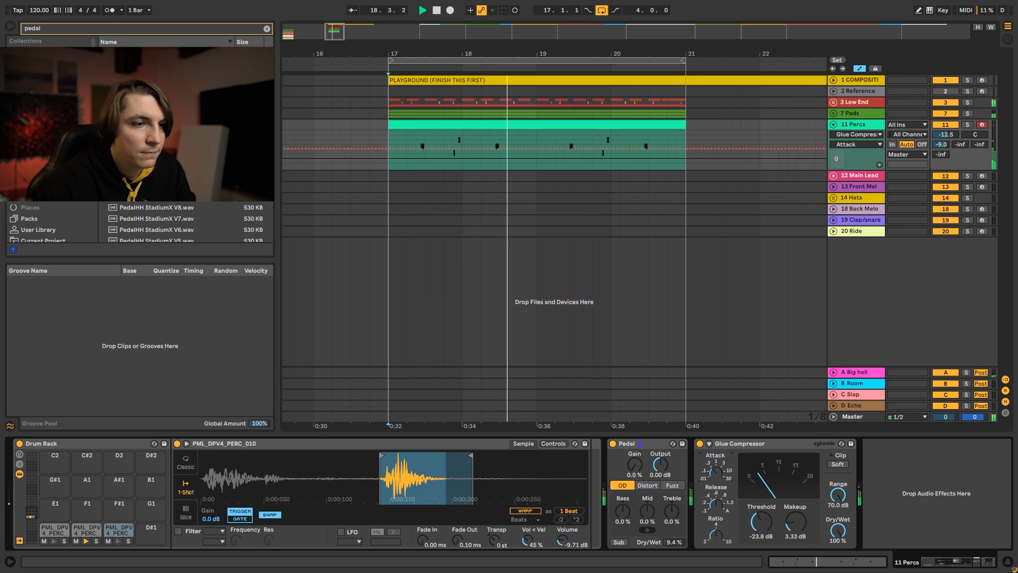
pyautogui.click(719, 501)
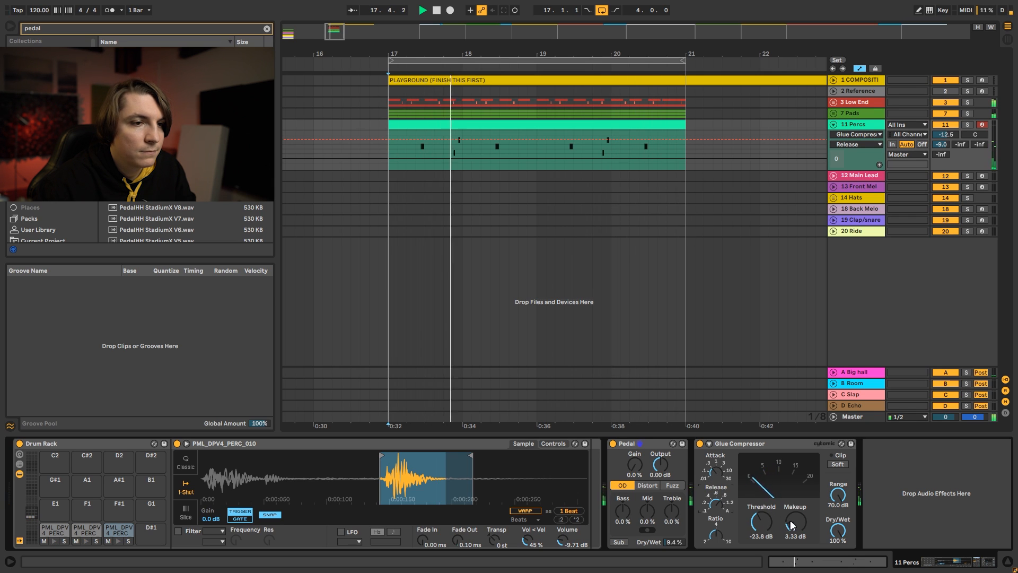
pyautogui.moveTo(761, 529); pyautogui.dragTo(761, 526)
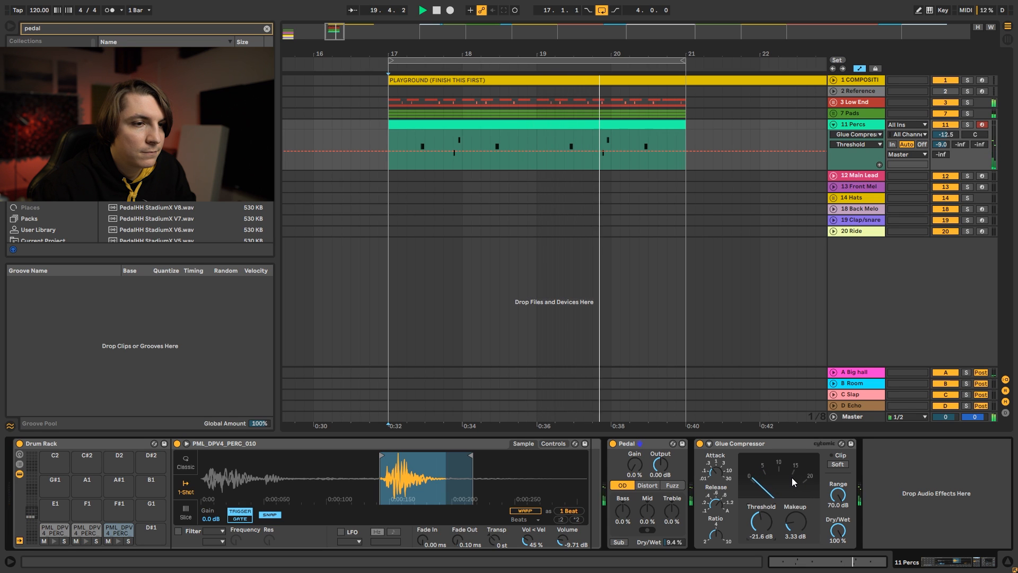
pyautogui.press('space')
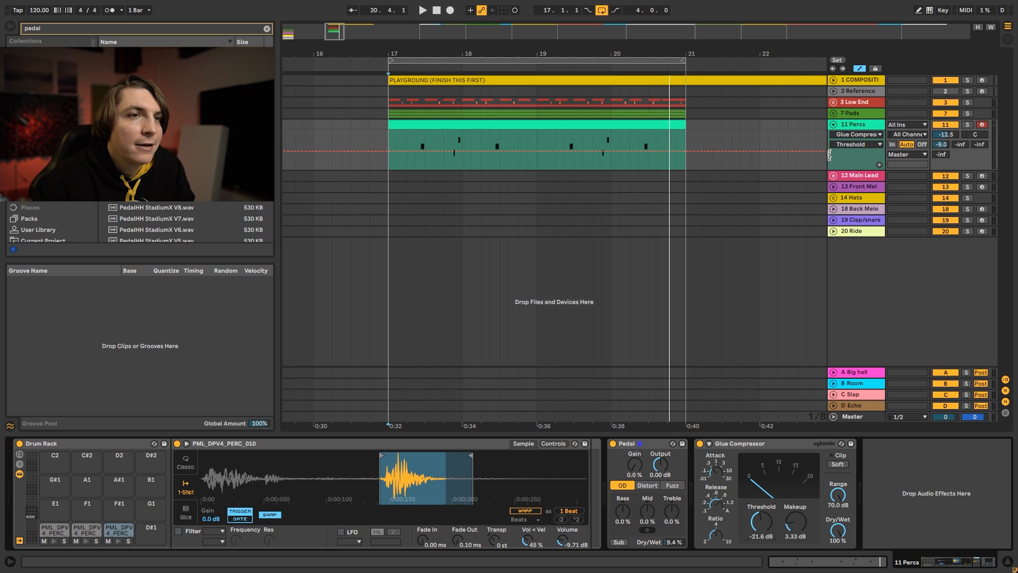
# Step: Fold the Percs track and move the Hats group directly below it, above Main Lead
pyautogui.click(834, 125)
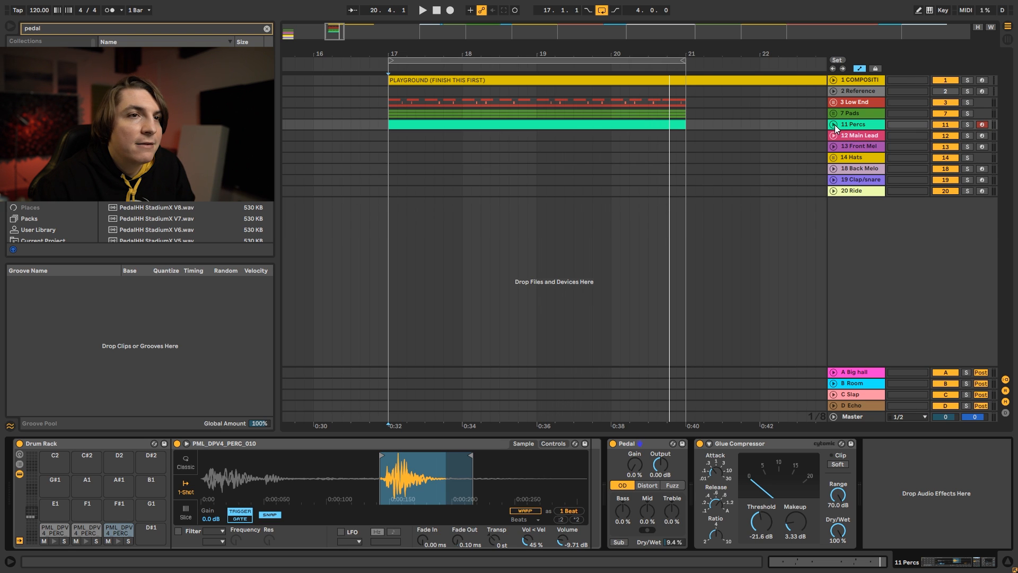
pyautogui.click(853, 135)
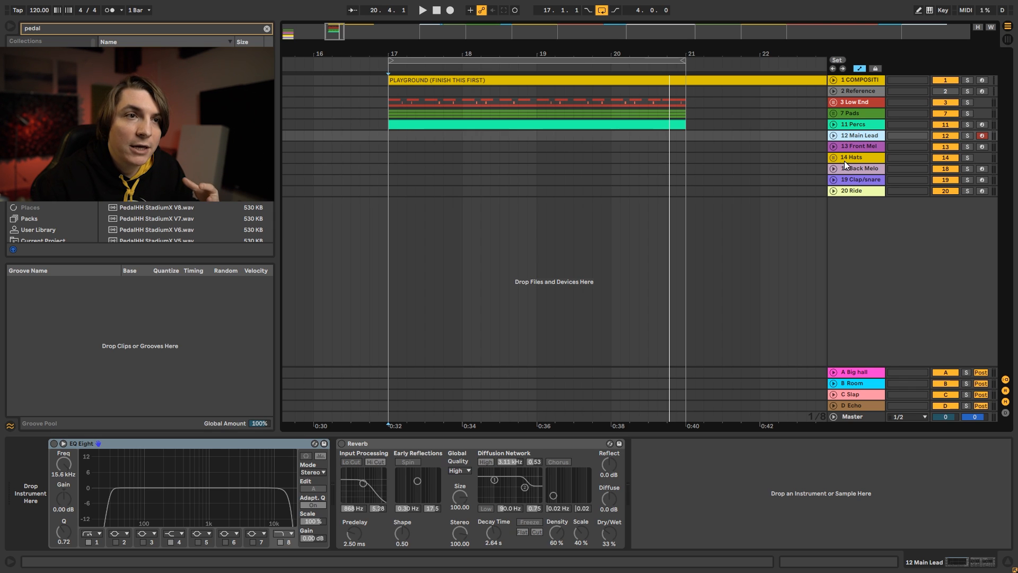
pyautogui.moveTo(847, 159); pyautogui.dragTo(849, 135)
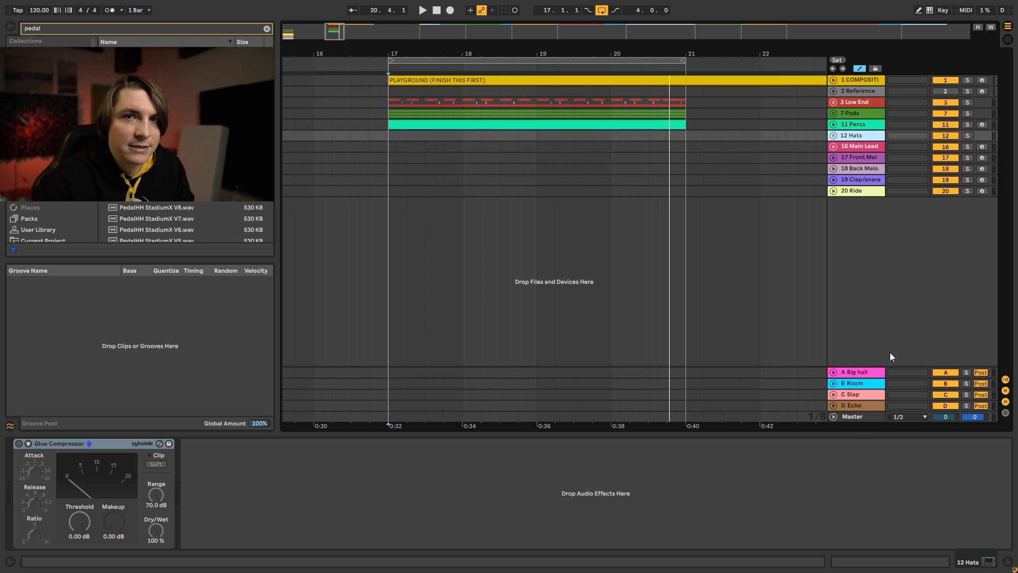
# Step: Review the 16th Hat track's device chain, solo the track and play its clip
pyautogui.scroll(-3, 626, 49)
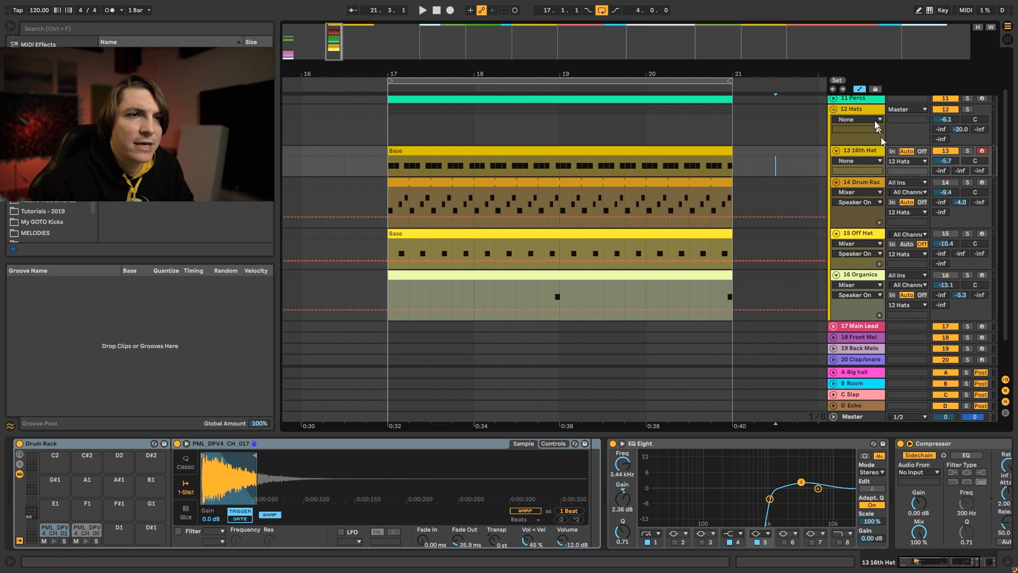
pyautogui.click(872, 151)
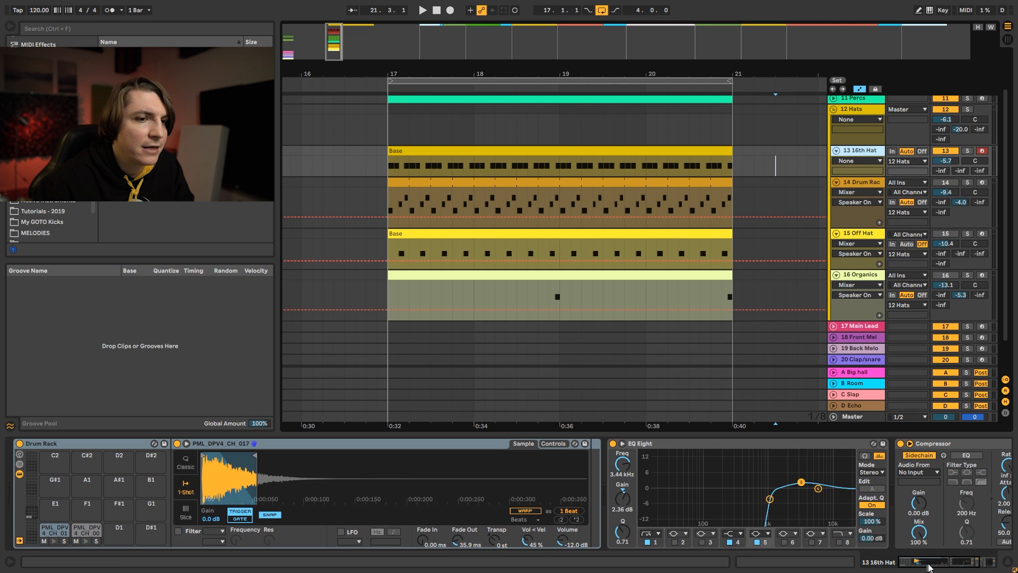
pyautogui.moveTo(929, 567); pyautogui.dragTo(891, 568)
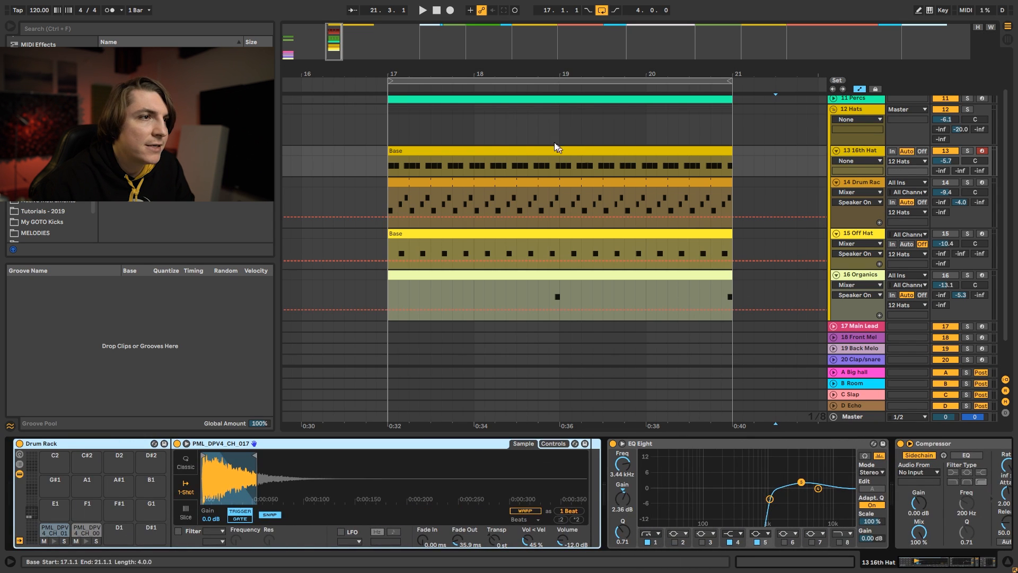
pyautogui.click(402, 151)
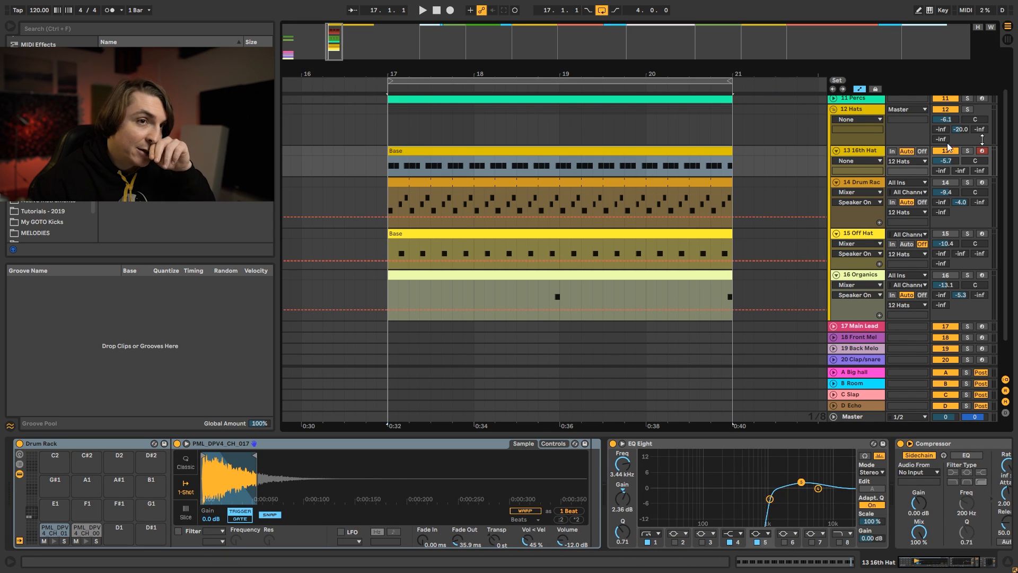
pyautogui.click(966, 151)
pyautogui.press('space')
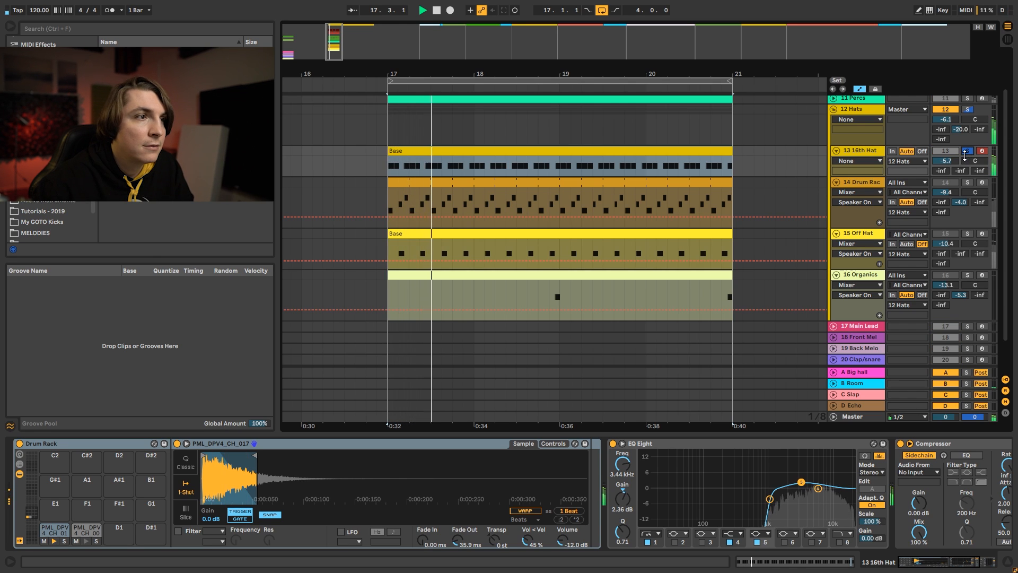
pyautogui.press('space')
# Step: Inspect individual notes and their velocities in the 16th Hat's Base clip, including those around 1.1.3 and 1.3.2
pyautogui.doubleClick(486, 151)
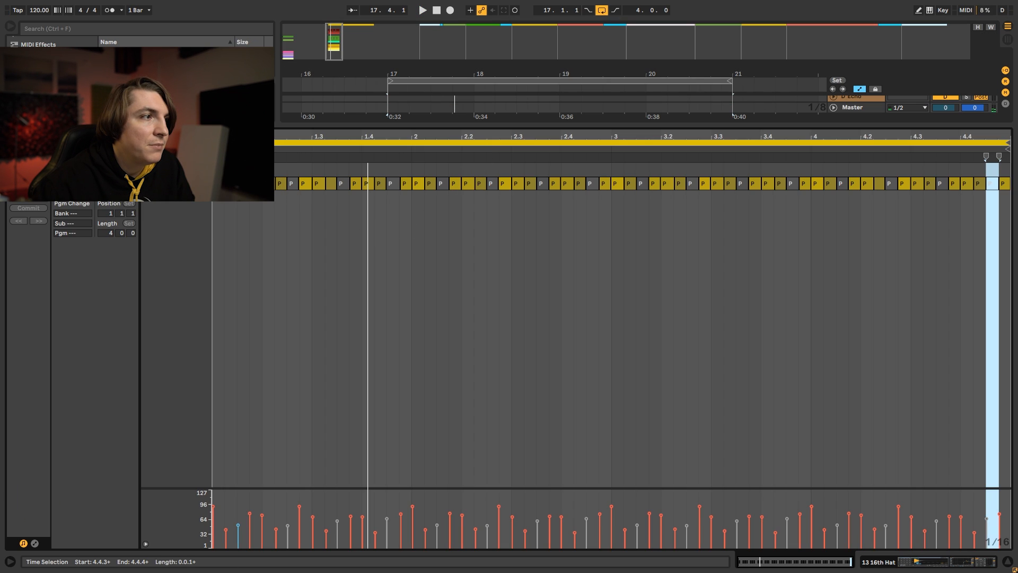
pyautogui.click(244, 184)
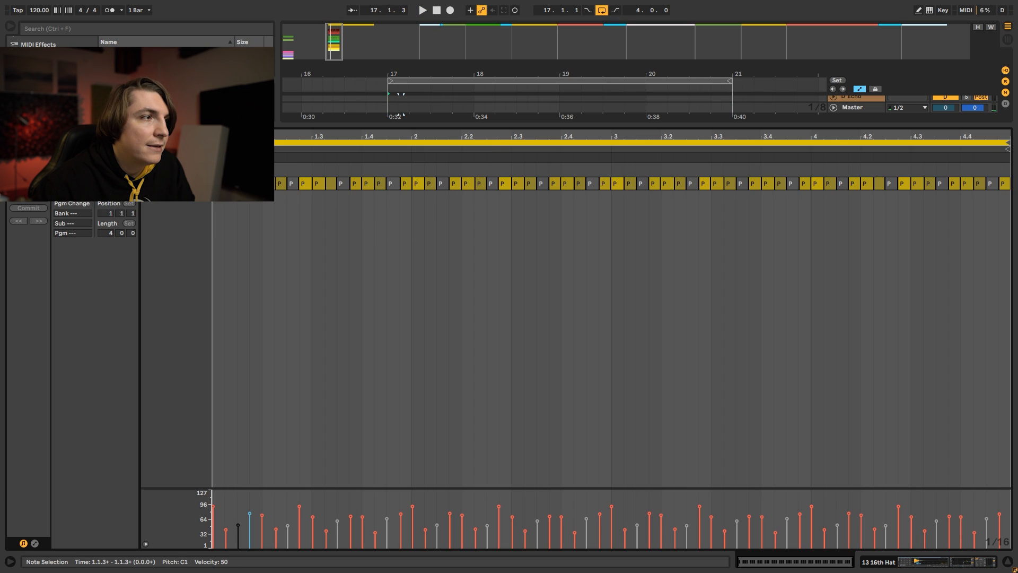
pyautogui.click(341, 184)
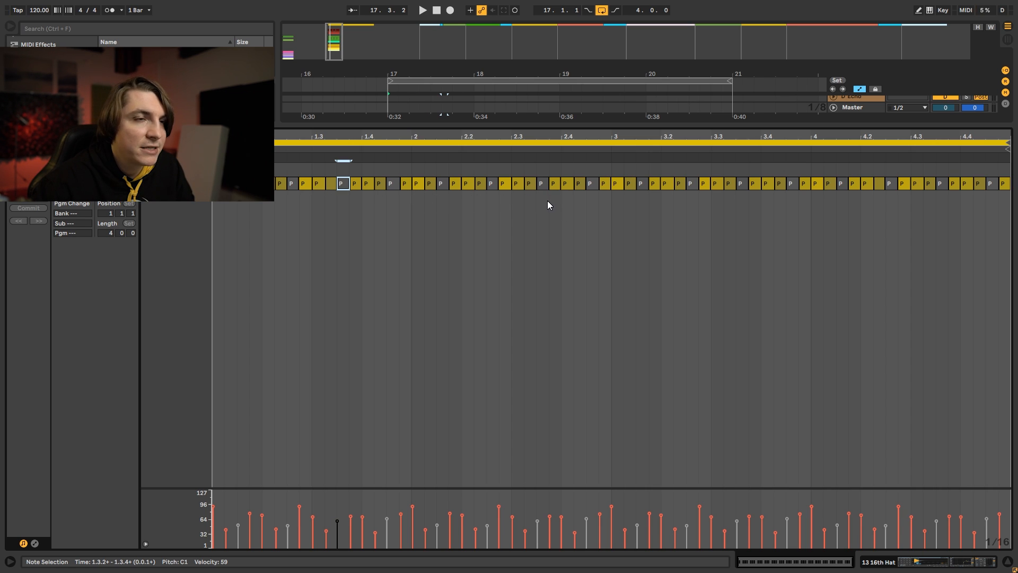
pyautogui.hotkey('shift', 'Tab')
# Step: Rename the Drum Rack track below 16th Hat as Shaker
pyautogui.click(871, 148)
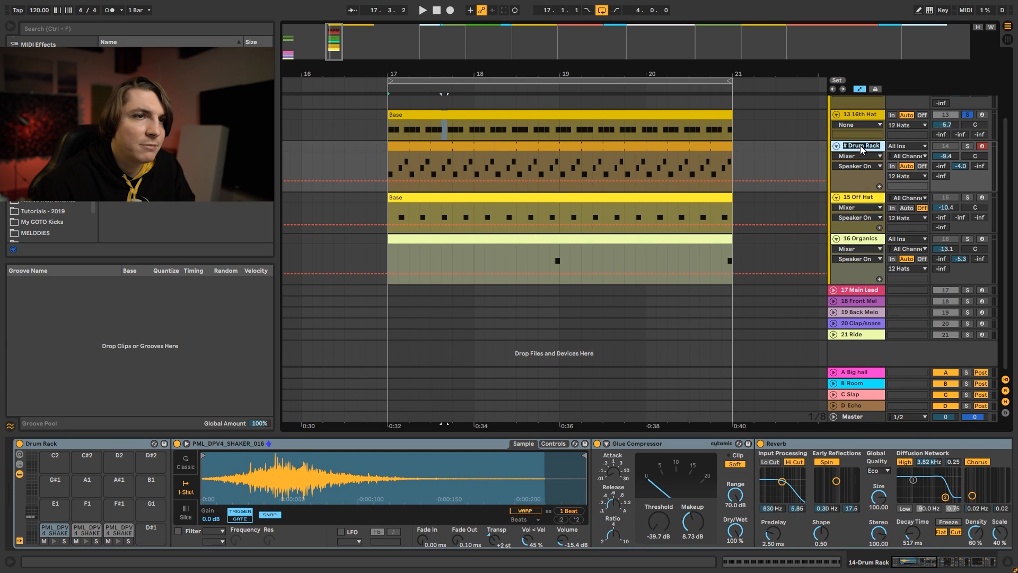
pyautogui.hotkey('ctrl', 'r')
pyautogui.write('Shaker')
pyautogui.press('Return')
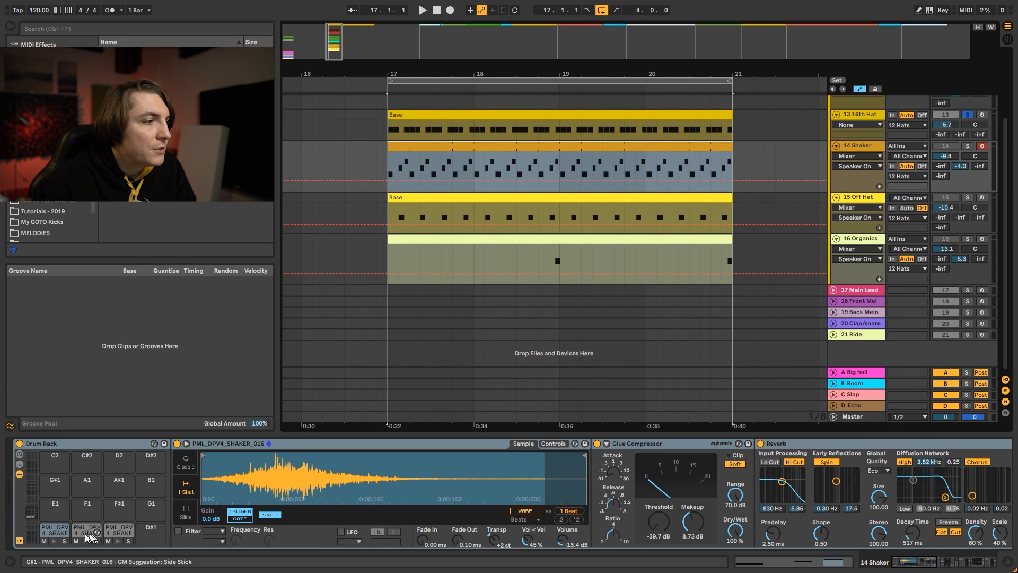
# Step: Solo the Shaker track and audition its three shaker pads with their individual effect chains
pyautogui.click(54, 530)
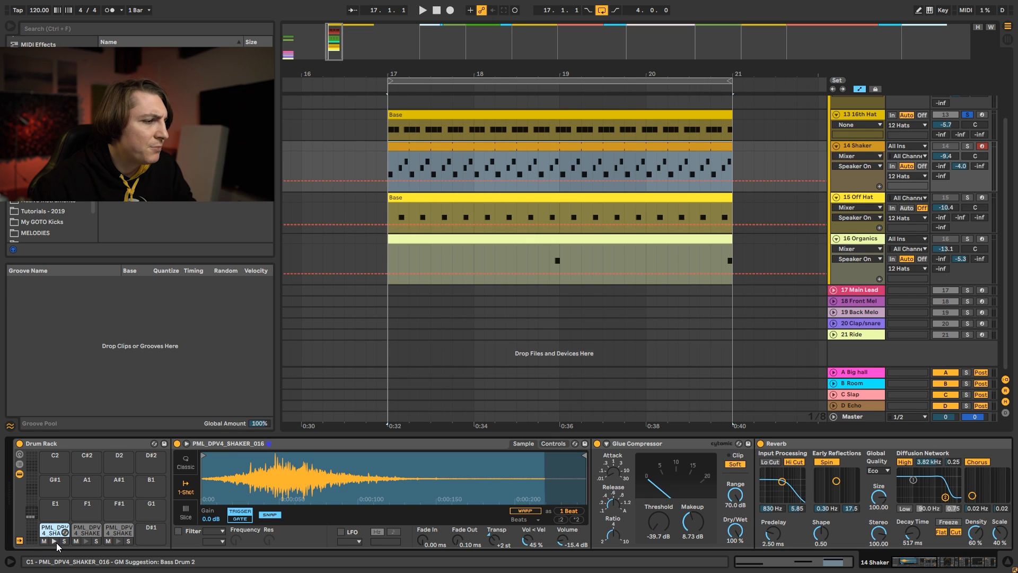
pyautogui.click(967, 147)
pyautogui.click(85, 529)
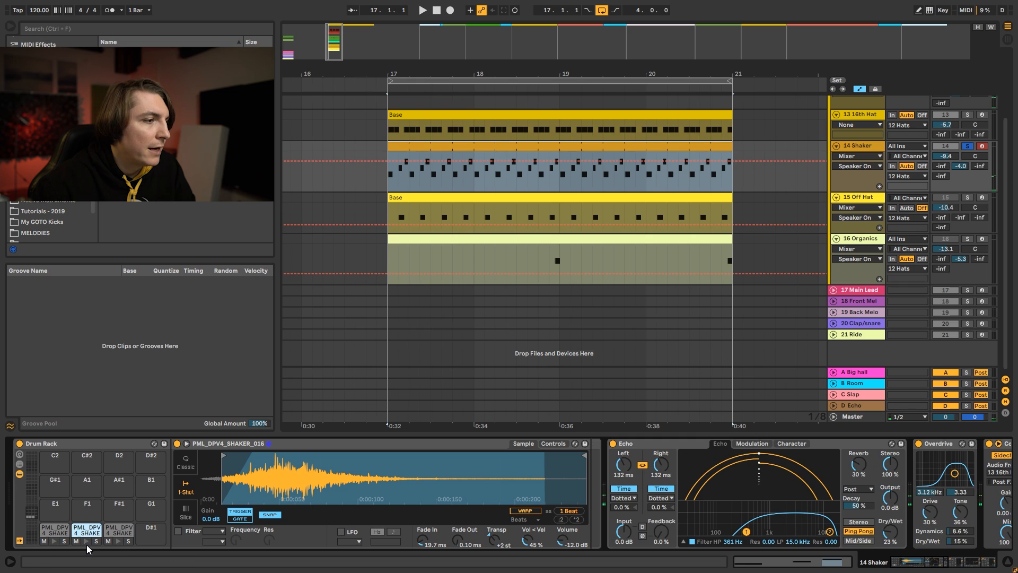
pyautogui.click(119, 540)
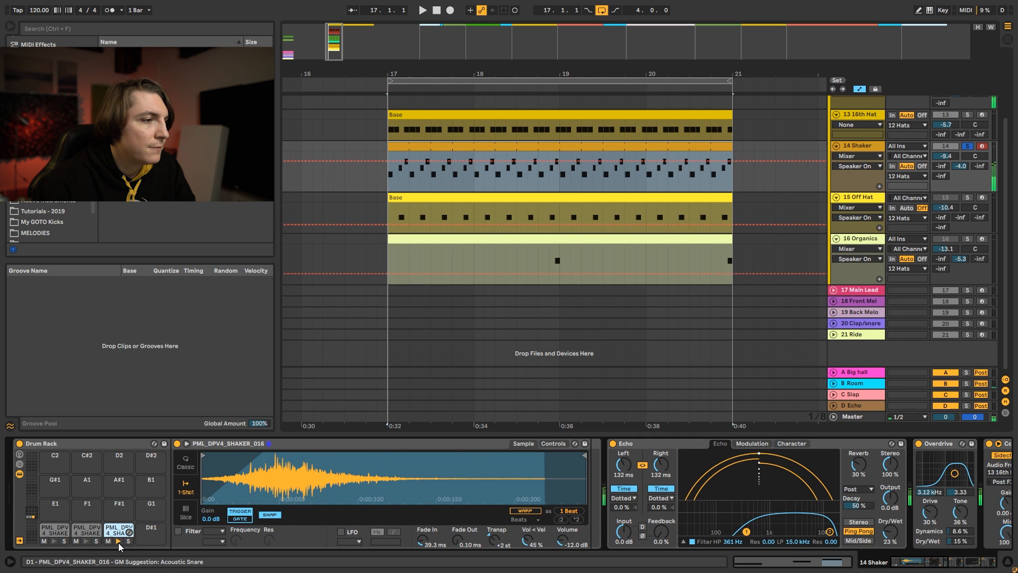
pyautogui.click(55, 530)
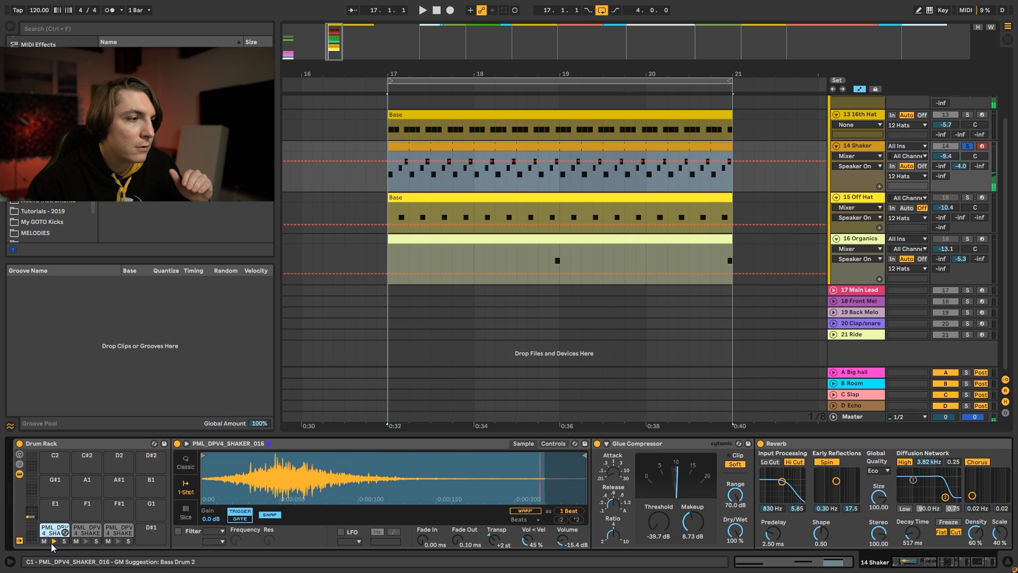
pyautogui.click(87, 529)
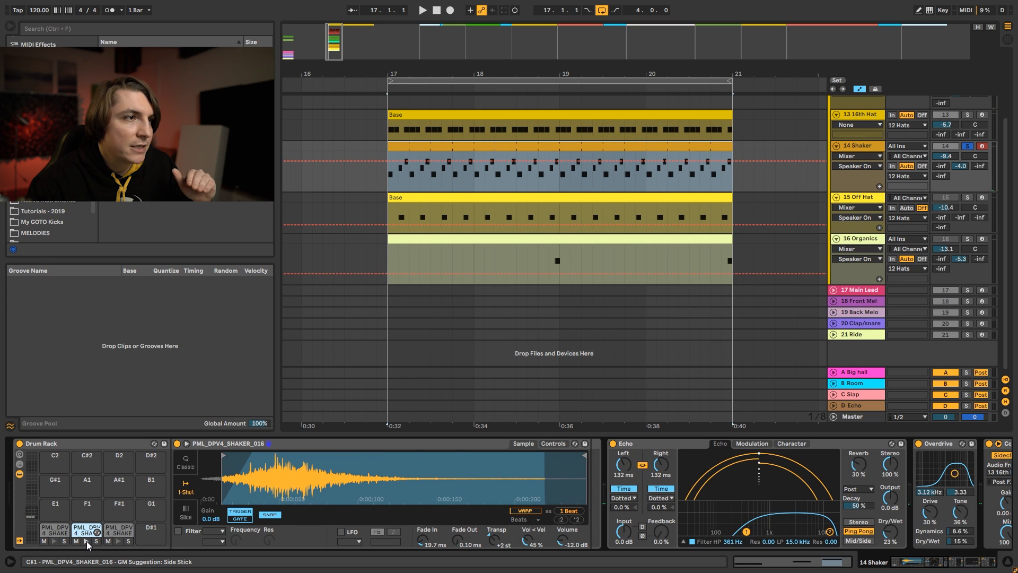
pyautogui.click(119, 527)
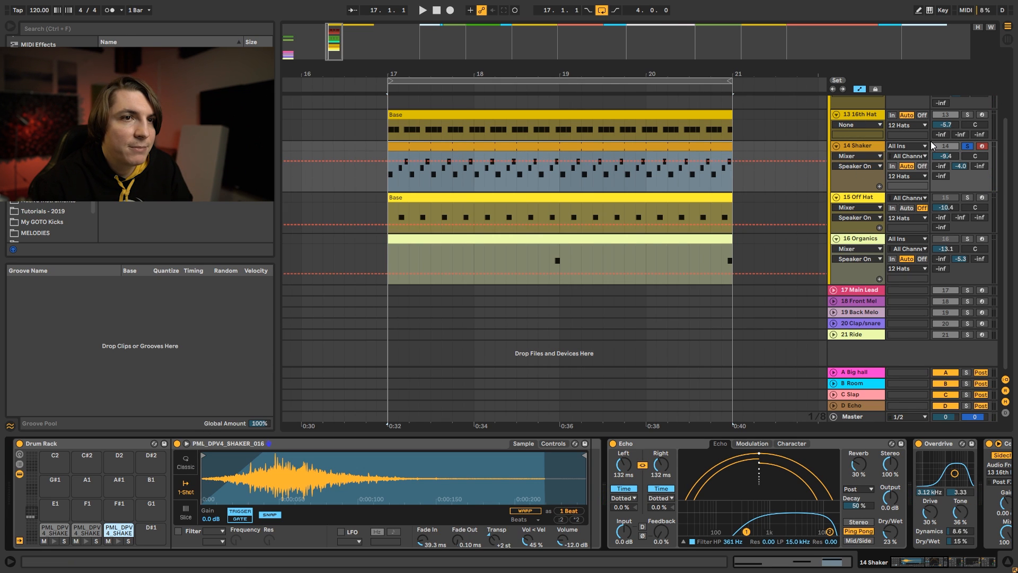
# Step: Listen to the soloed shakers, turn off the Echo on the D1 pad's chain and play the pattern without it
pyautogui.press('space')
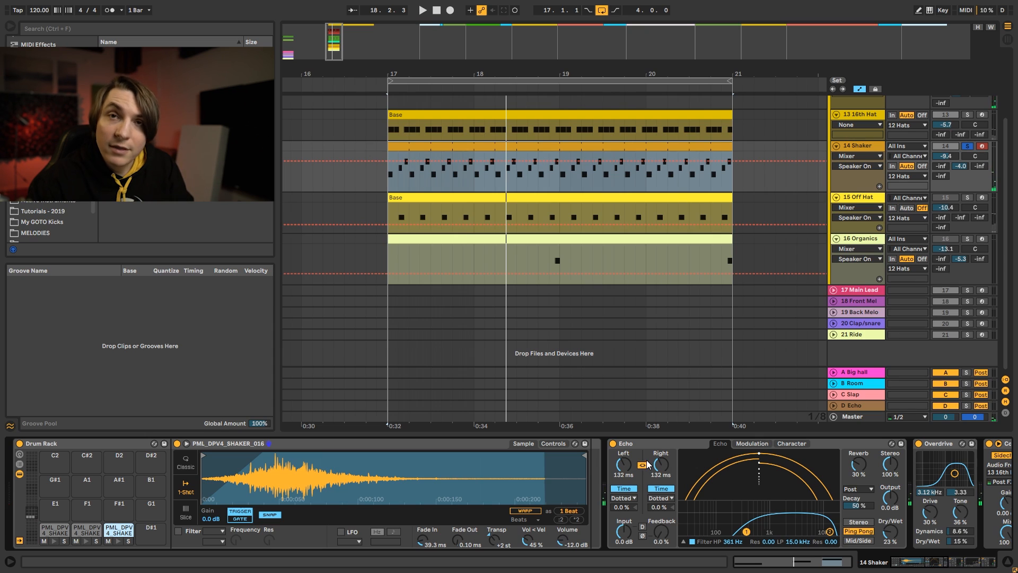
pyautogui.click(613, 444)
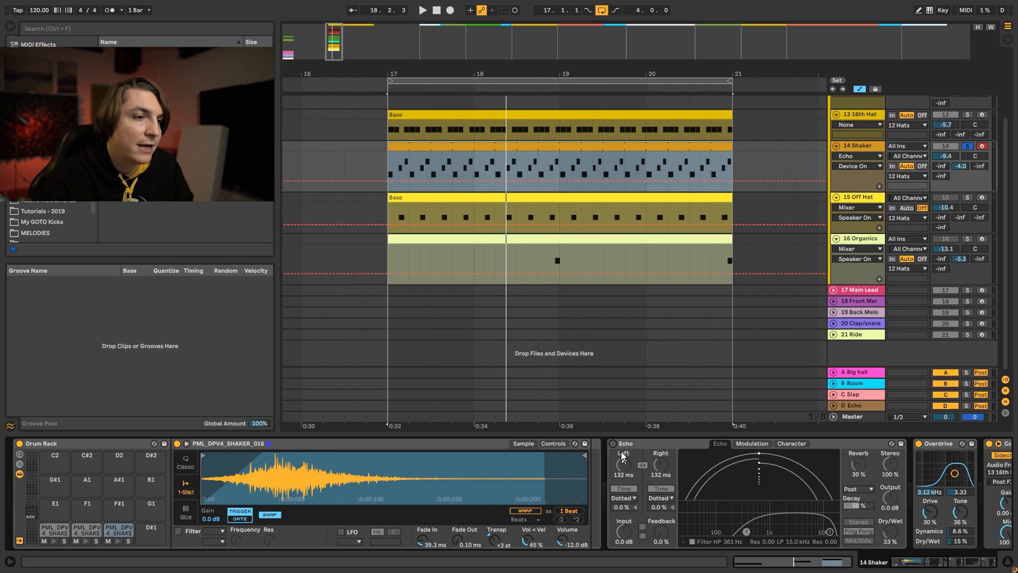
pyautogui.press('space')
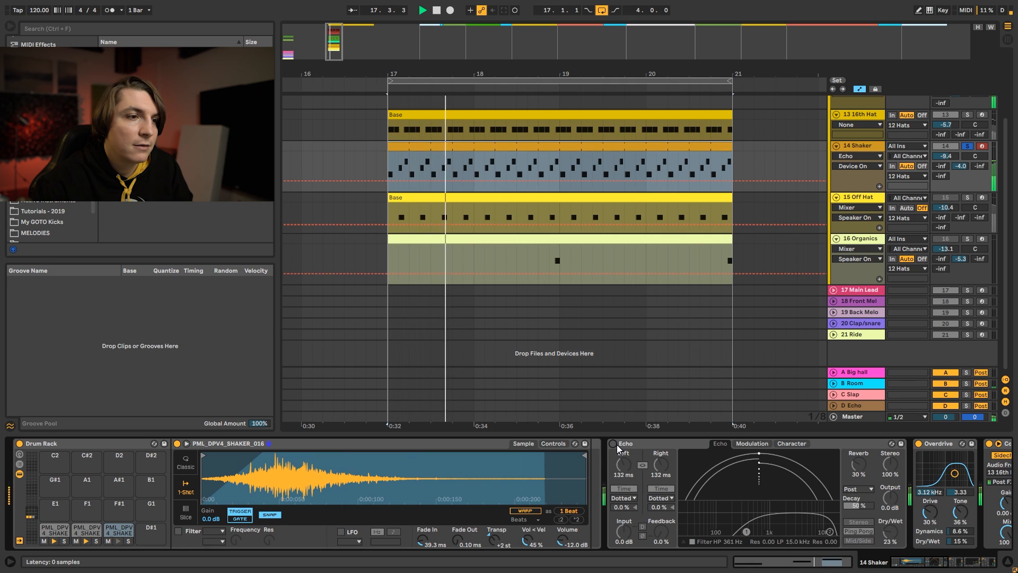
pyautogui.press('space')
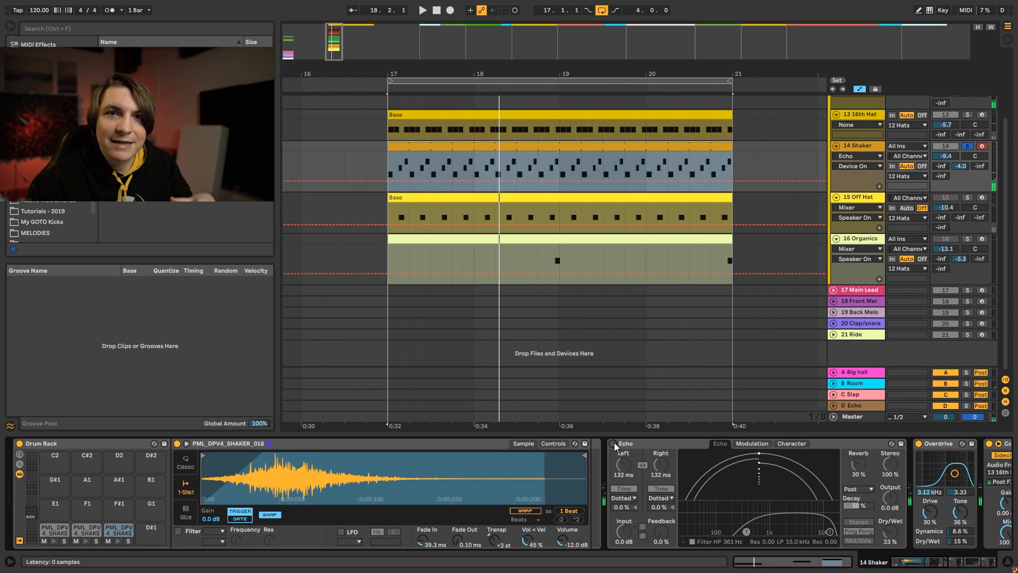
# Step: Turn the Echo on the D1 shaker pad's chain back on and play the soloed pattern with it
pyautogui.click(614, 443)
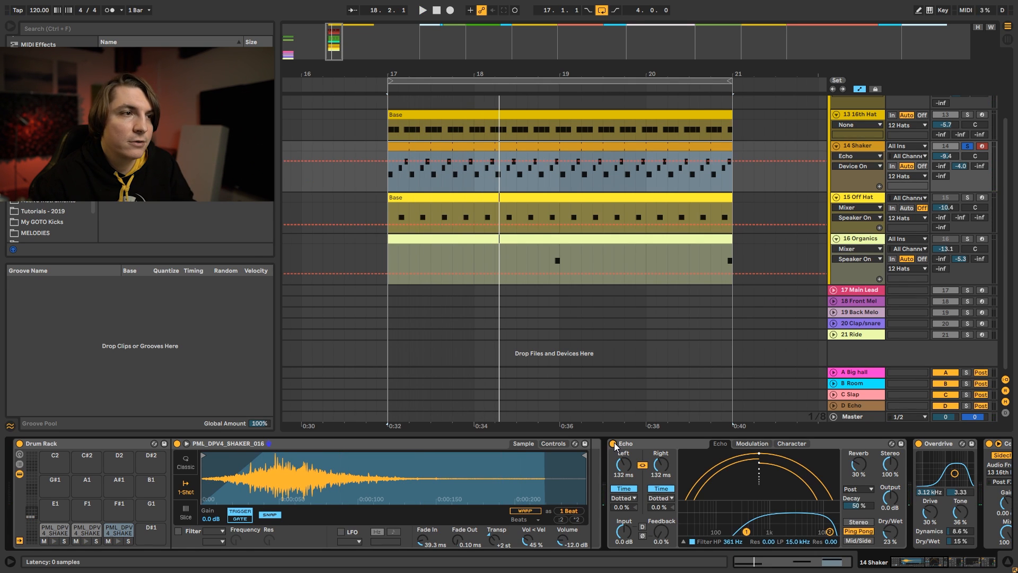
pyautogui.press('space')
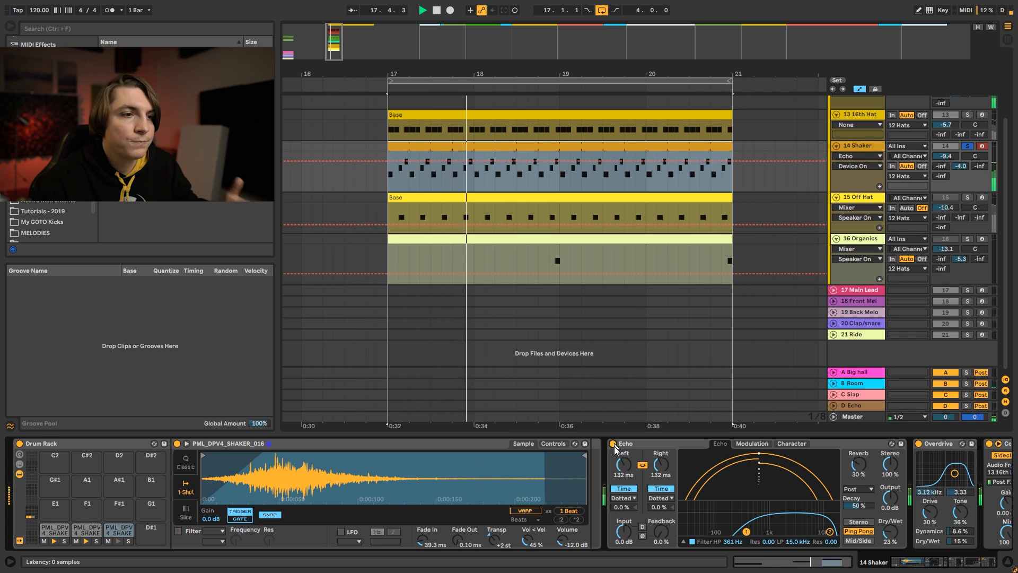
pyautogui.press('space')
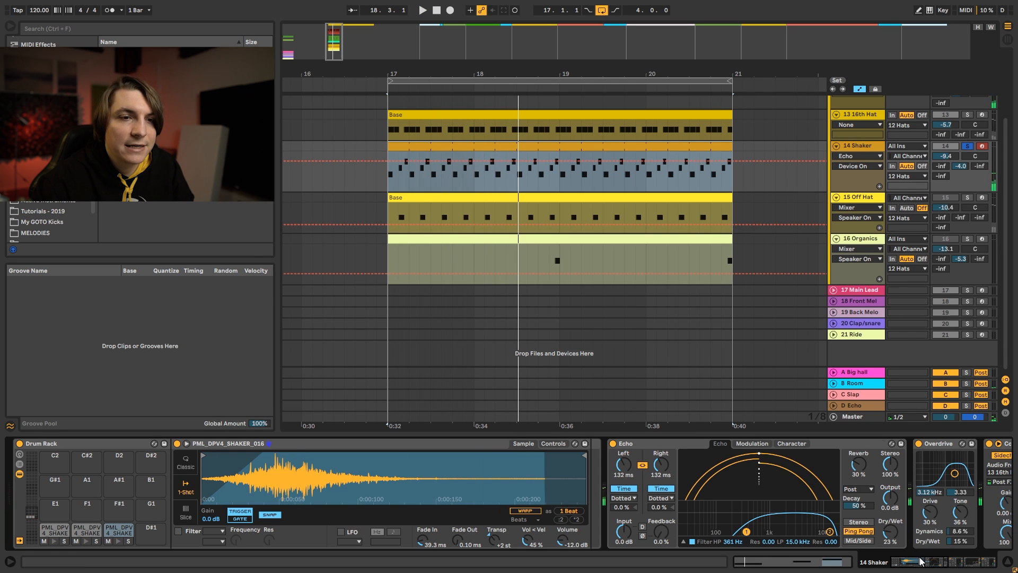
# Step: Set the sidechain source of the last Compressor in the shaker pad's chain to 4-808-ish and play the soloed shakers
pyautogui.moveTo(921, 562); pyautogui.dragTo(946, 562)
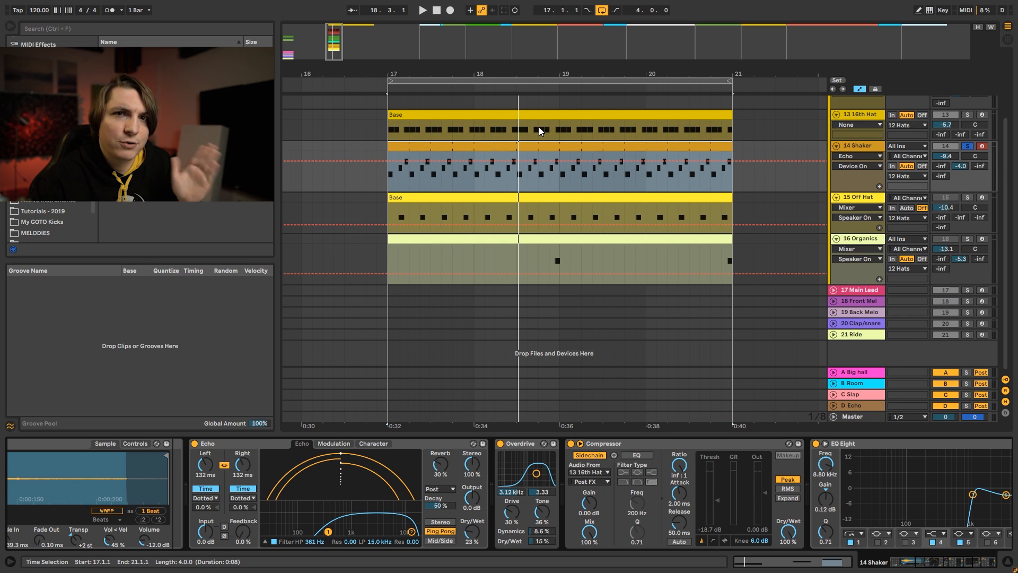
pyautogui.moveTo(914, 556); pyautogui.dragTo(1008, 563)
pyautogui.click(905, 560)
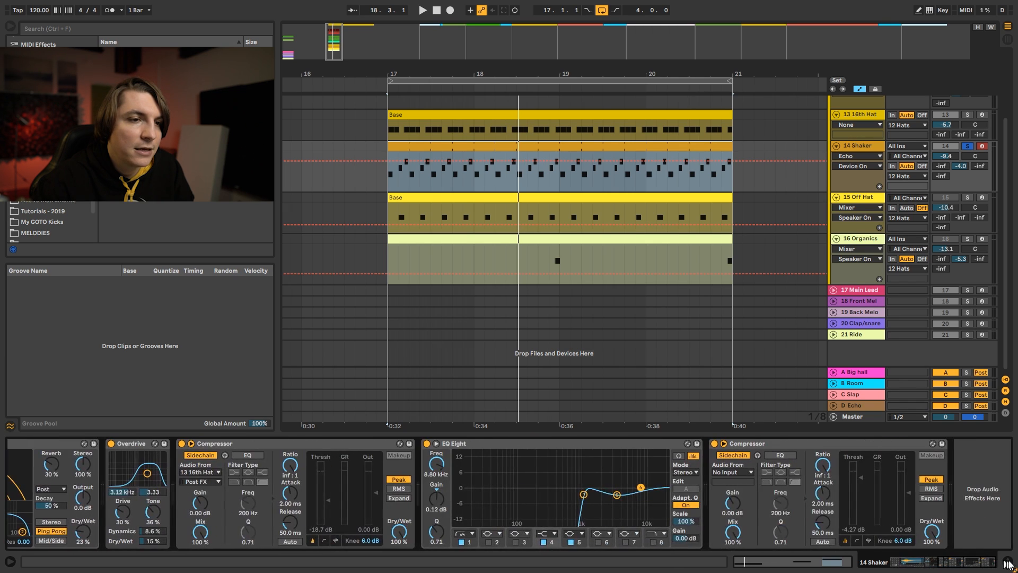
pyautogui.click(737, 473)
pyautogui.click(734, 262)
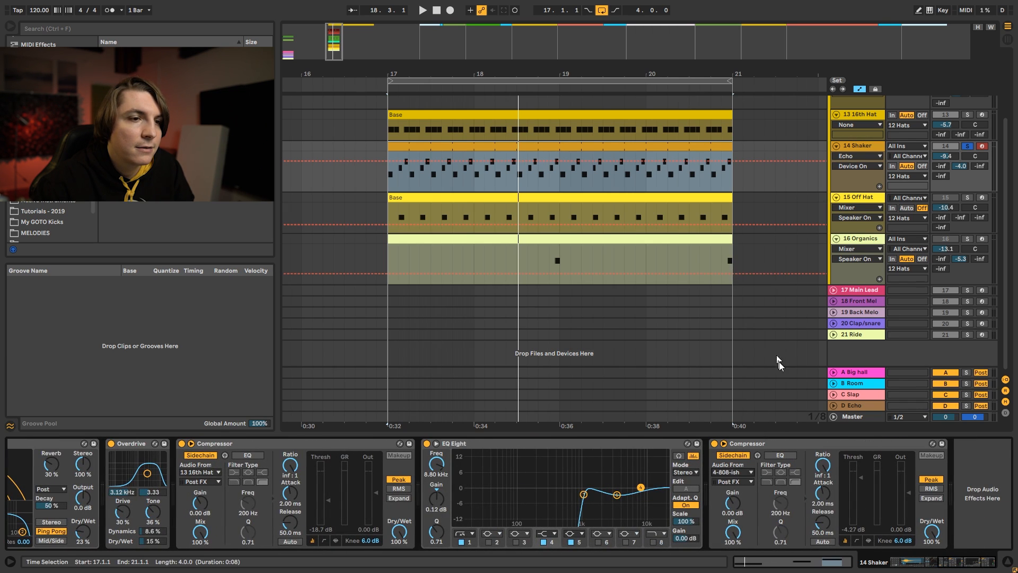
pyautogui.press('space')
pyautogui.press('space')
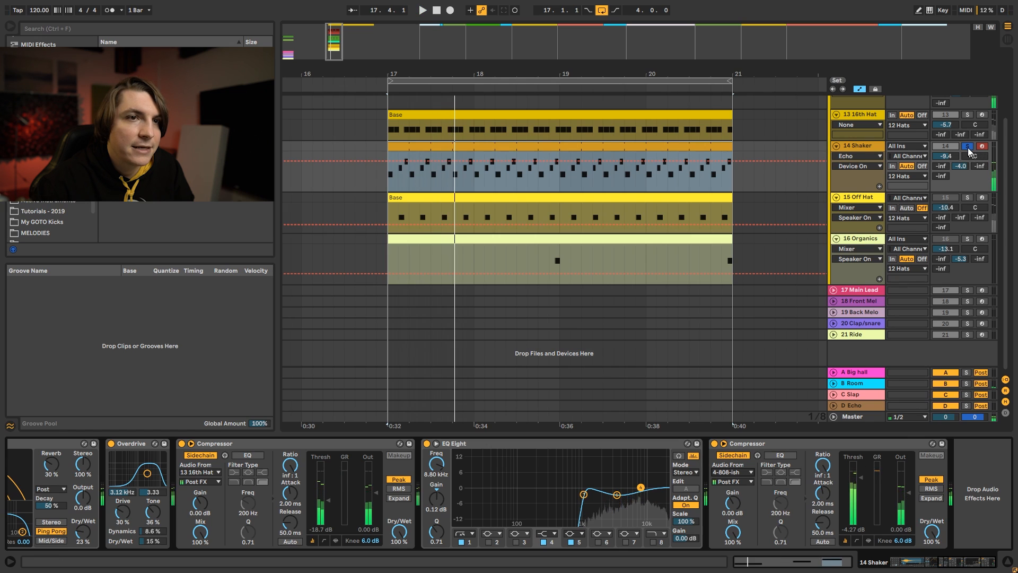
# Step: Solo the 16th Hat track together with Shaker and listen to the two layers
pyautogui.keyDown('ctrl'); pyautogui.click(967, 115); pyautogui.keyUp('ctrl')
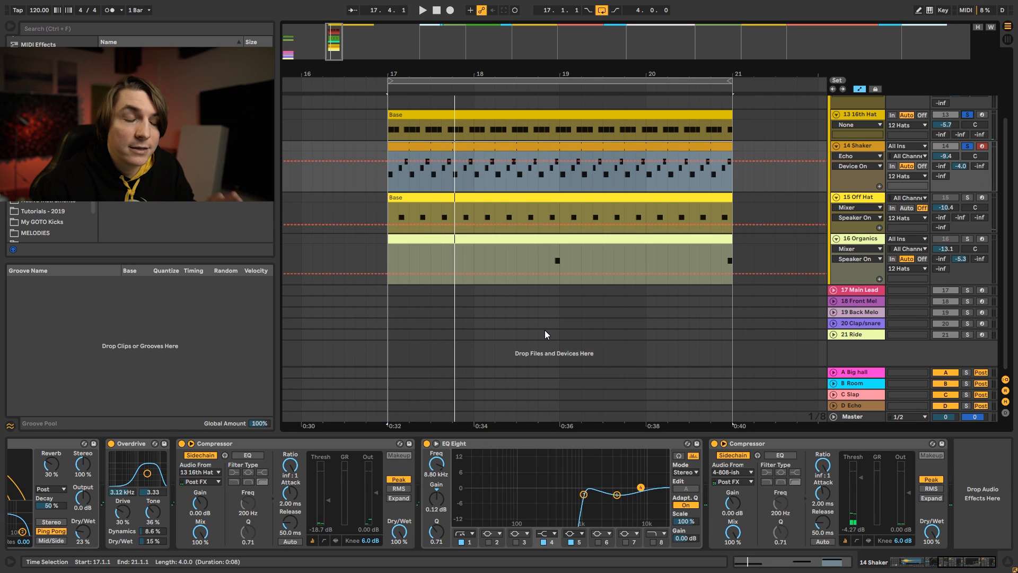
pyautogui.press('space')
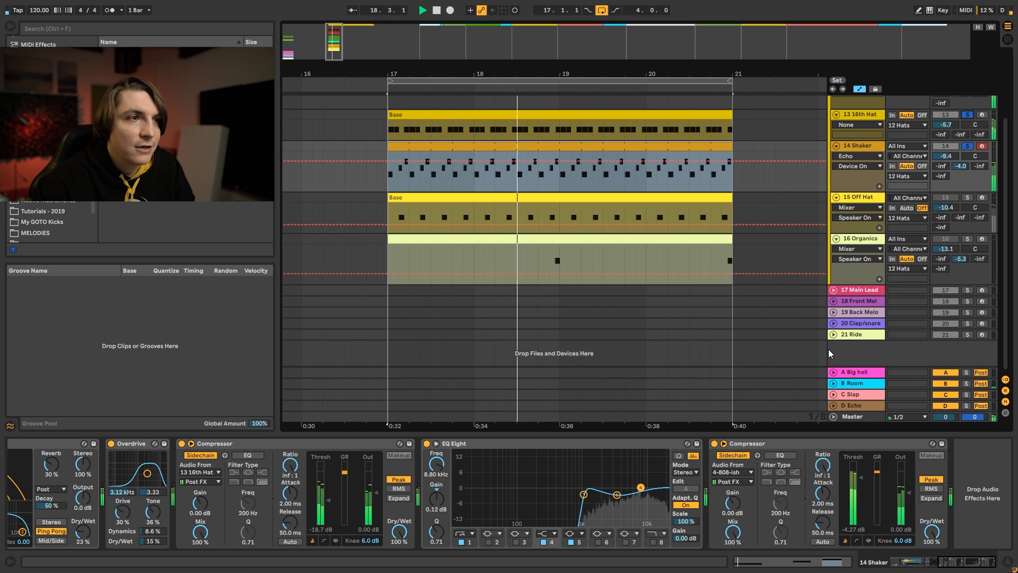
pyautogui.press('space')
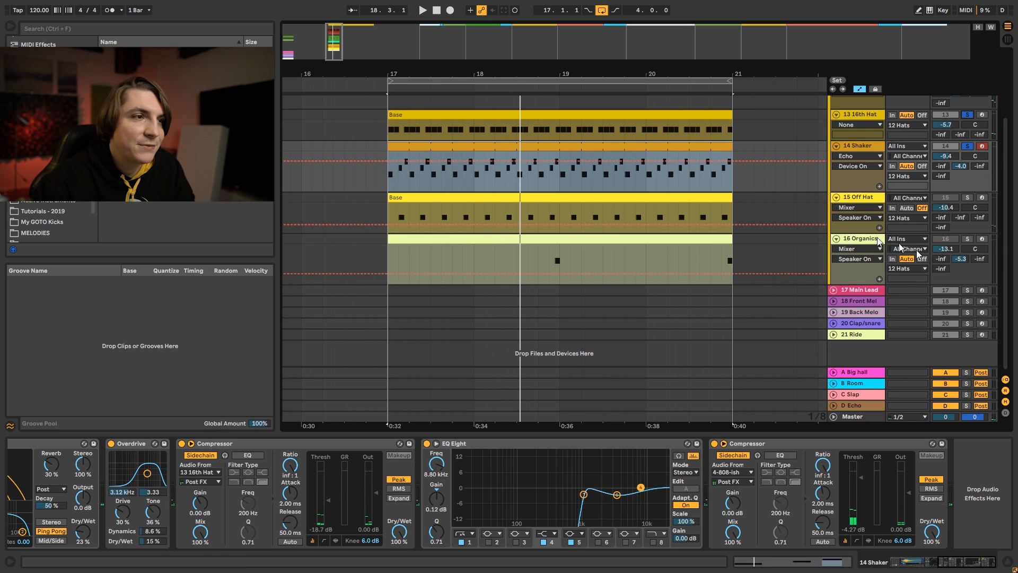
# Step: Solo only the Off Hat track, play its pattern and show its device chain
pyautogui.click(968, 197)
pyautogui.press('space')
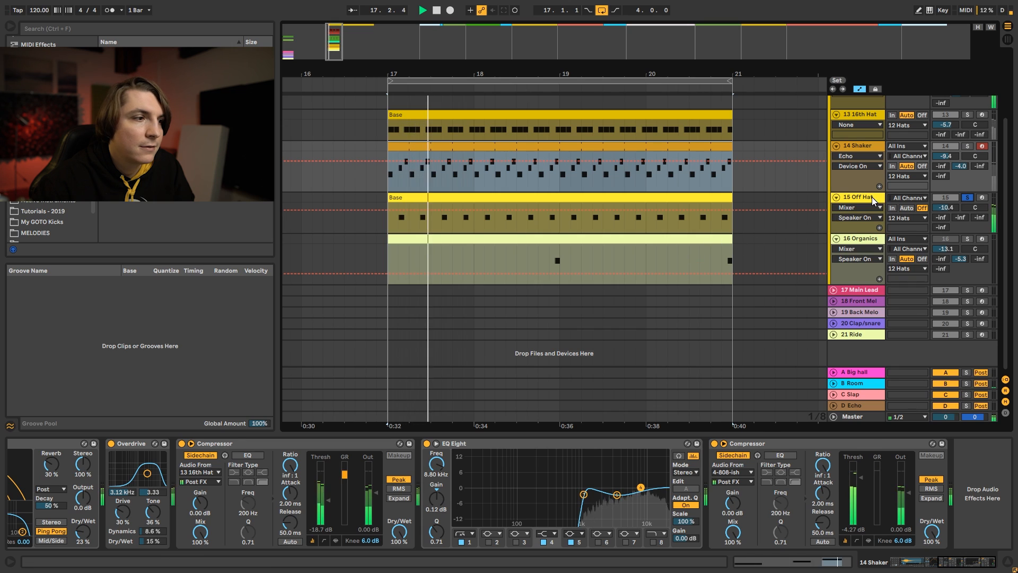
pyautogui.press('Down')
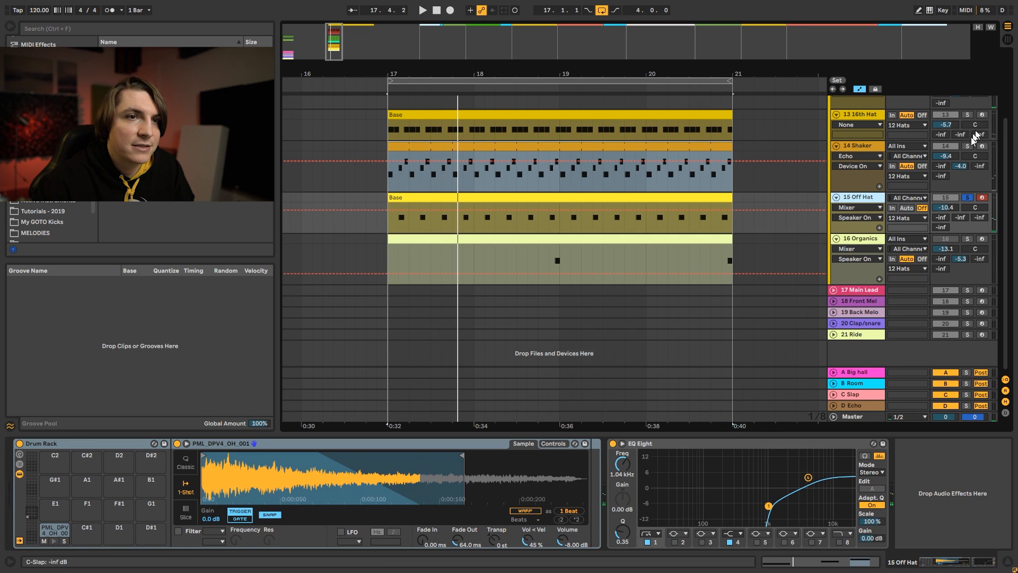
# Step: Solo the Organics track in place of Off Hat and play its clip with its devices shown
pyautogui.click(967, 197)
pyautogui.click(967, 238)
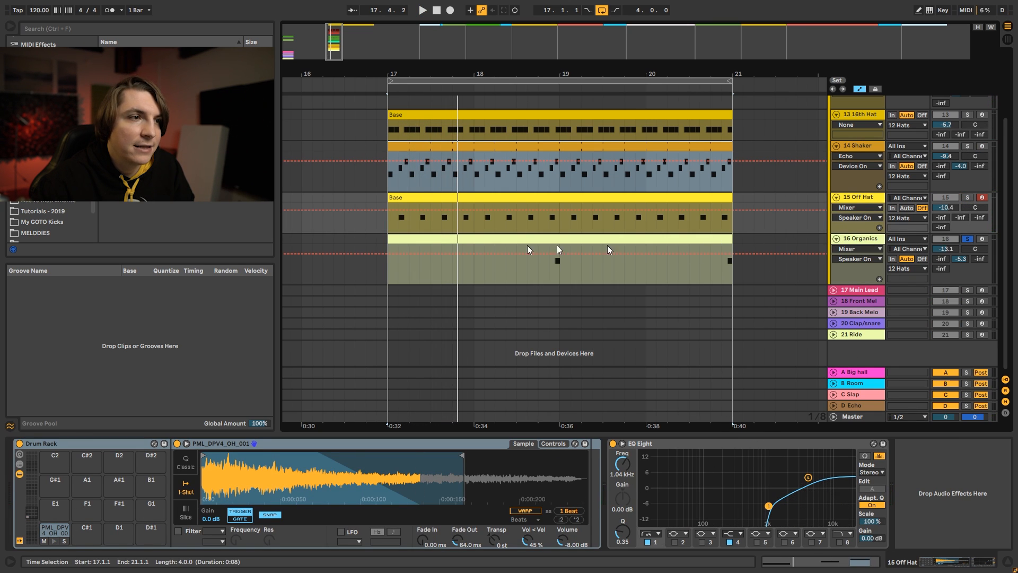
pyautogui.click(544, 276)
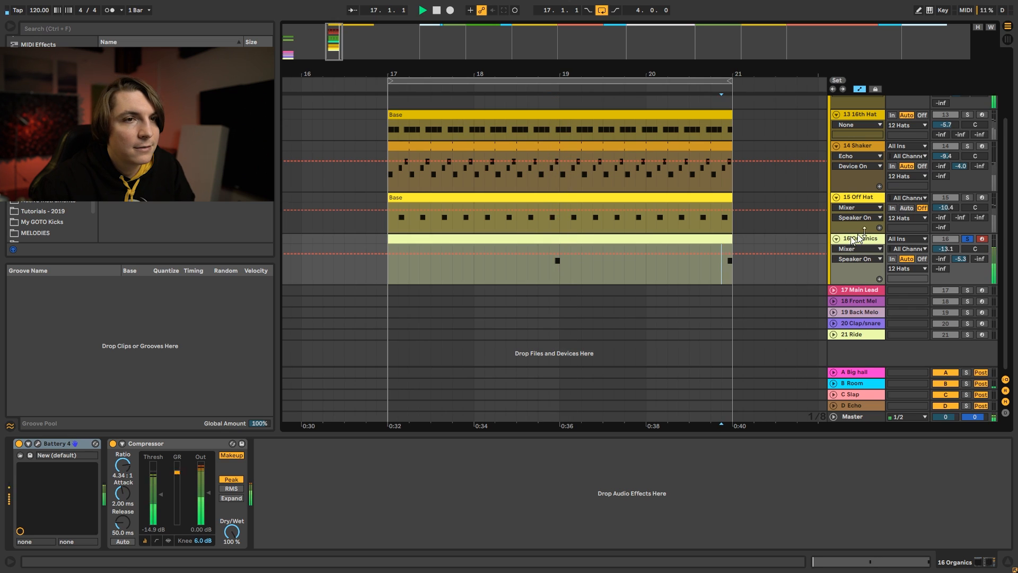
# Step: Unsolo Organics, solo the whole Hats group, play it and show the group's Overdrive and Glue Compressor
pyautogui.scroll(2, 925, 223)
pyautogui.click(967, 285)
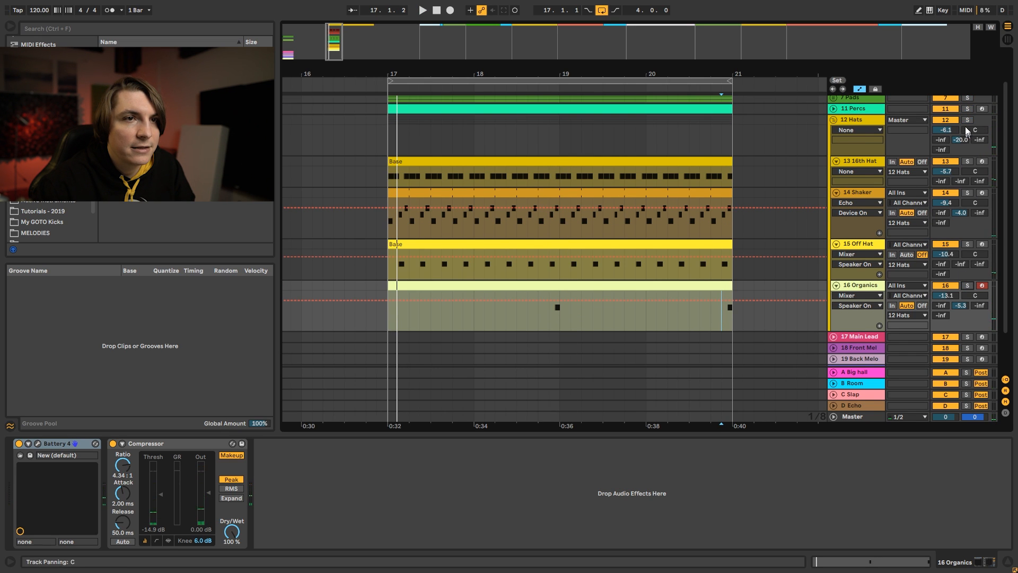
pyautogui.click(967, 121)
pyautogui.press('space')
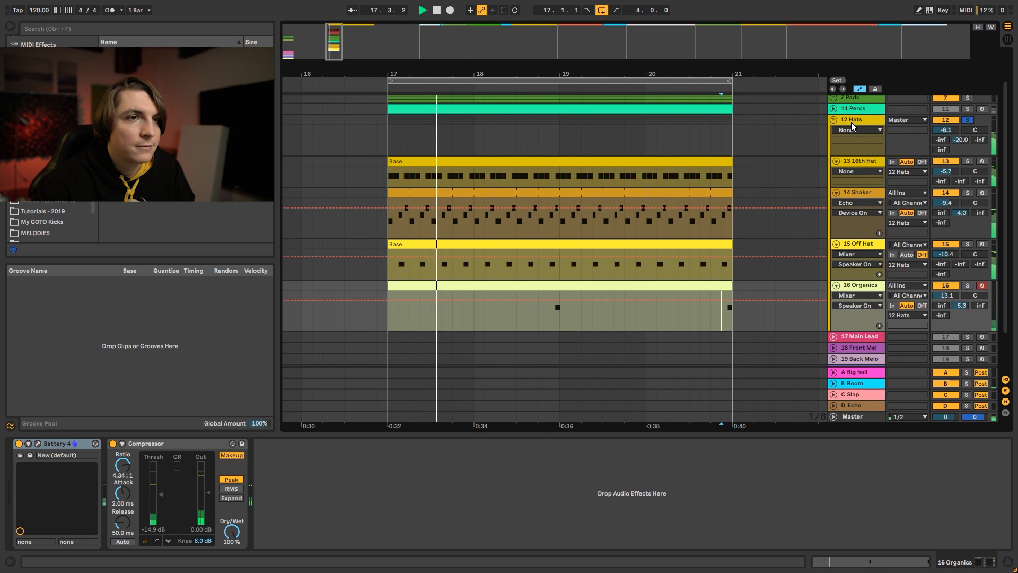
pyautogui.click(851, 121)
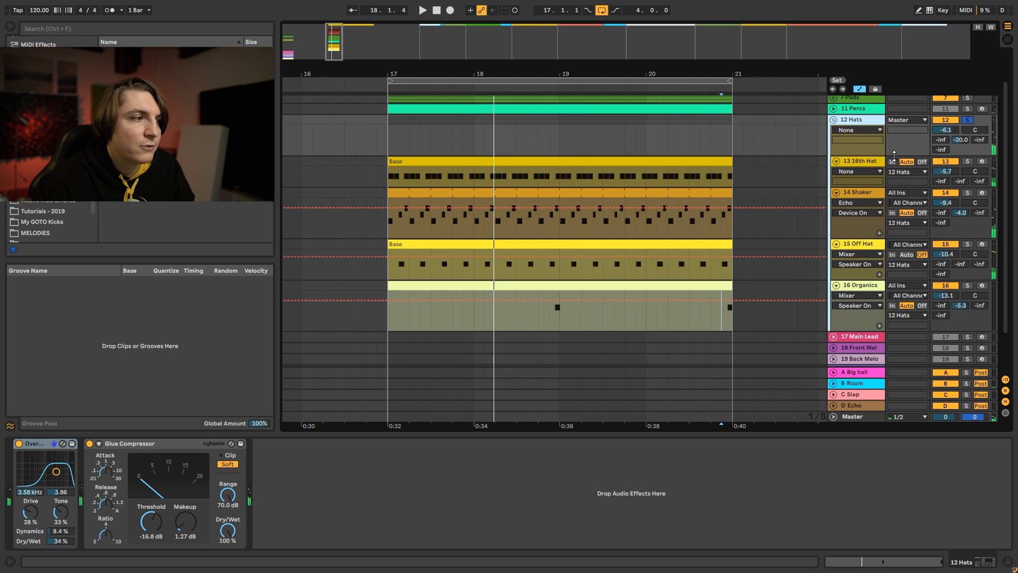
# Step: Unsolo the Hats group, play it with the full mix, set its track volume to -9.0 dB and fold the group
pyautogui.scroll(2, 815, 218)
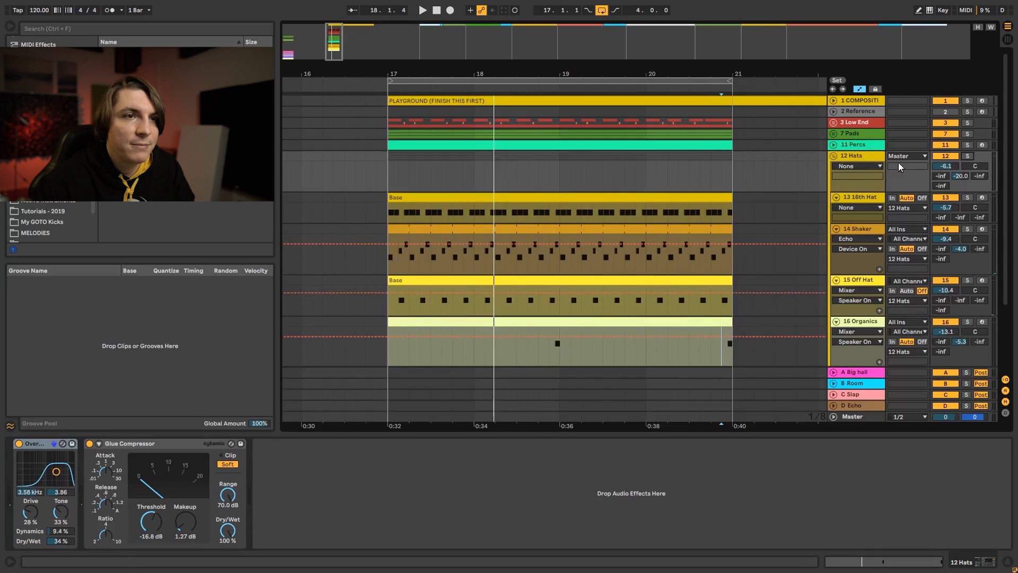
pyautogui.click(833, 155)
pyautogui.press('space')
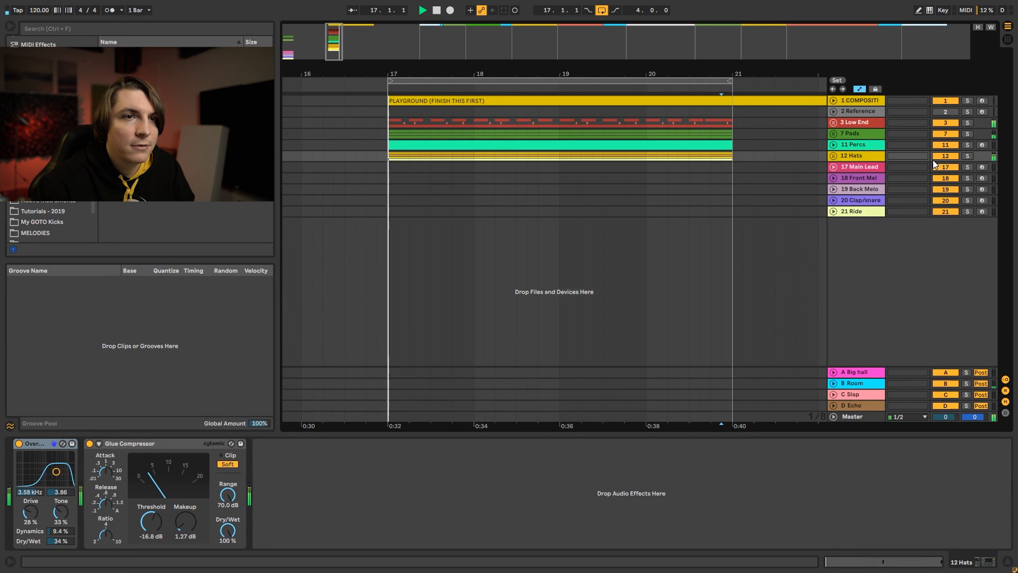
pyautogui.click(830, 156)
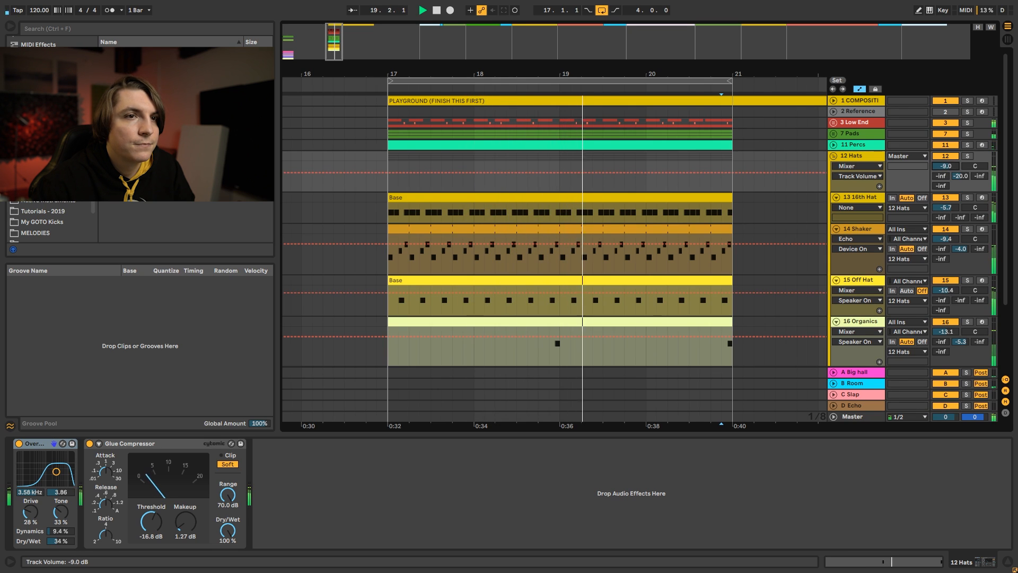
pyautogui.click(834, 156)
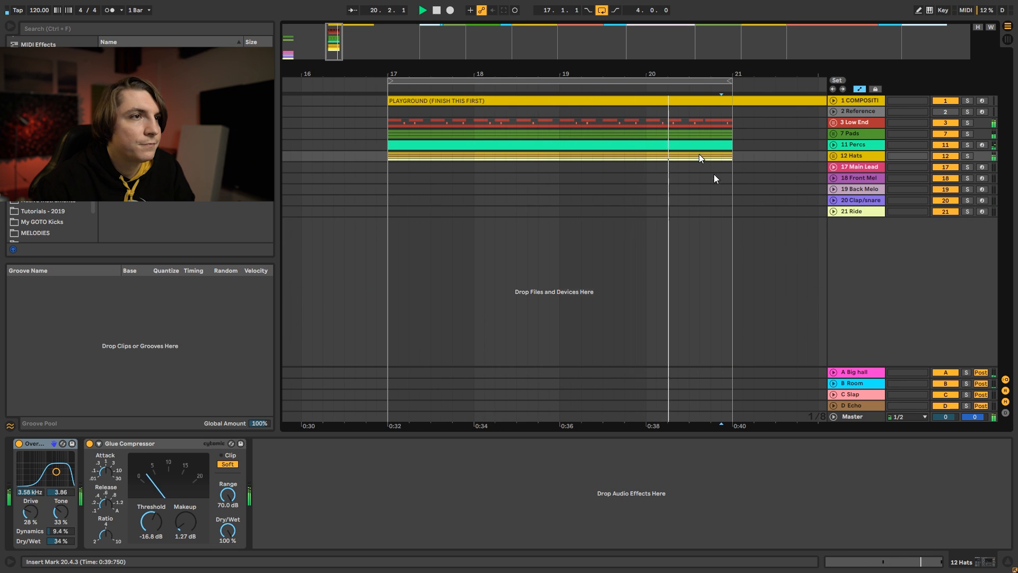
# Step: Unfold the upper Main Lead track holding the 16-bar melody and show its instrument and Glue Compressor
pyautogui.scroll(-3, 557, 73)
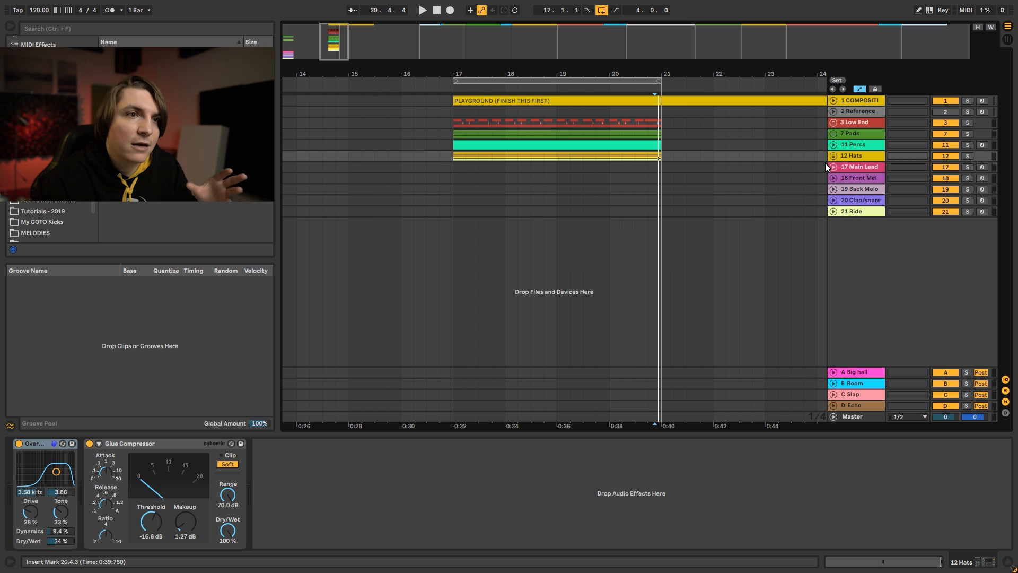
pyautogui.click(870, 167)
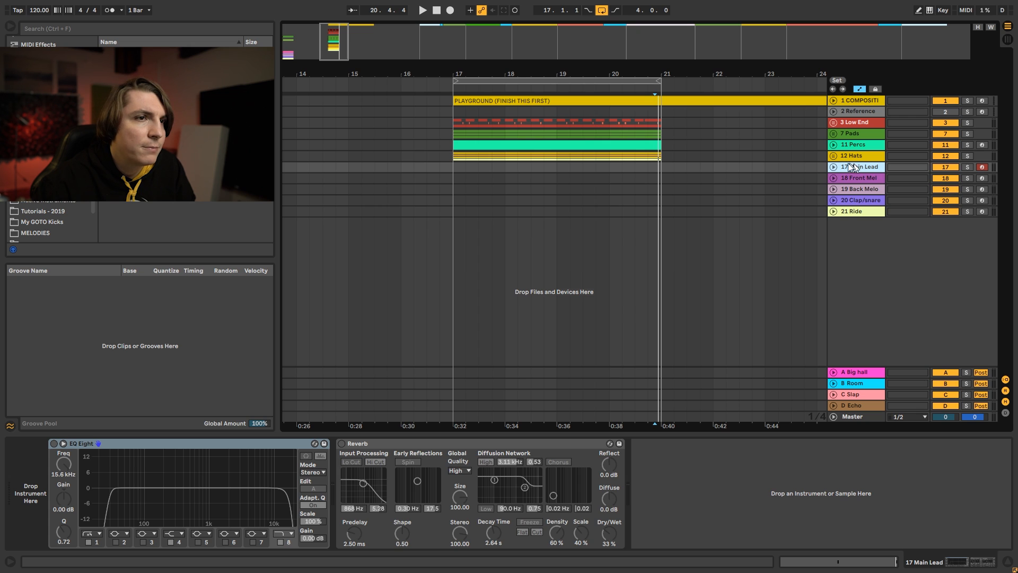
pyautogui.moveTo(584, 62); pyautogui.dragTo(610, 45)
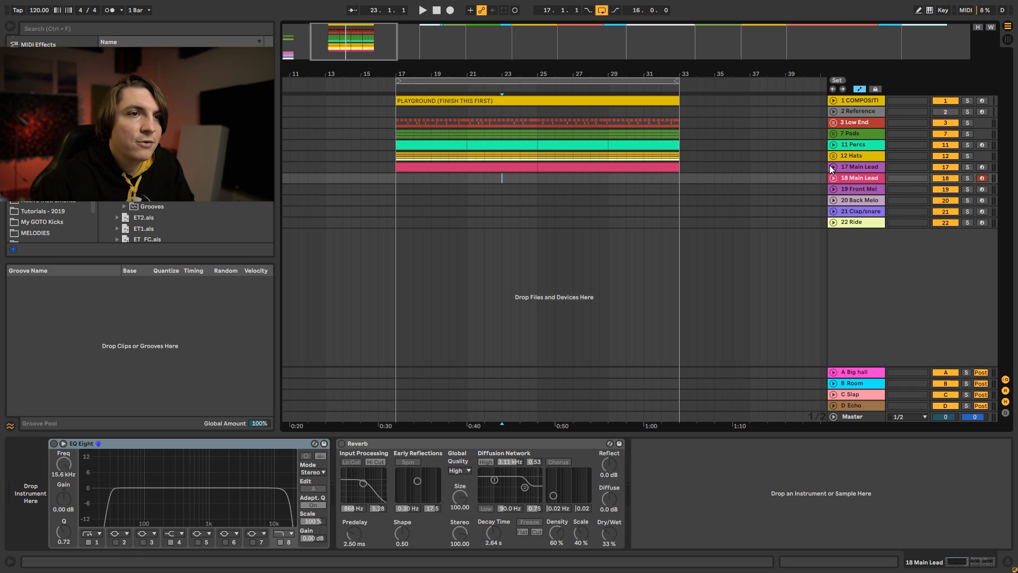
pyautogui.click(831, 166)
pyautogui.click(857, 166)
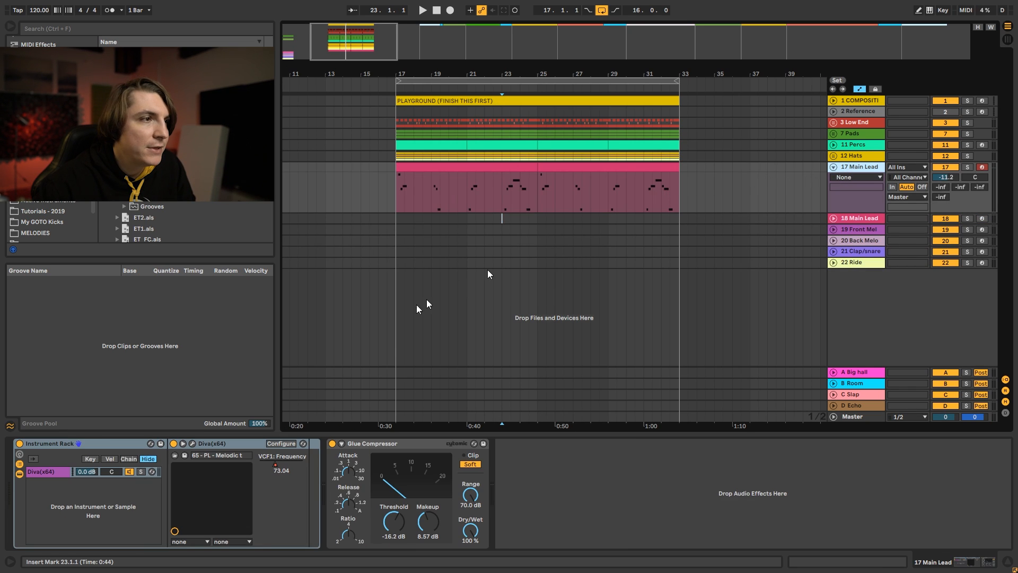
# Step: Open the Main Lead clip, select the notes from 4.2.1 to 8.4.1 to examine them, and return to the device chain
pyautogui.doubleClick(498, 177)
pyautogui.click(467, 323)
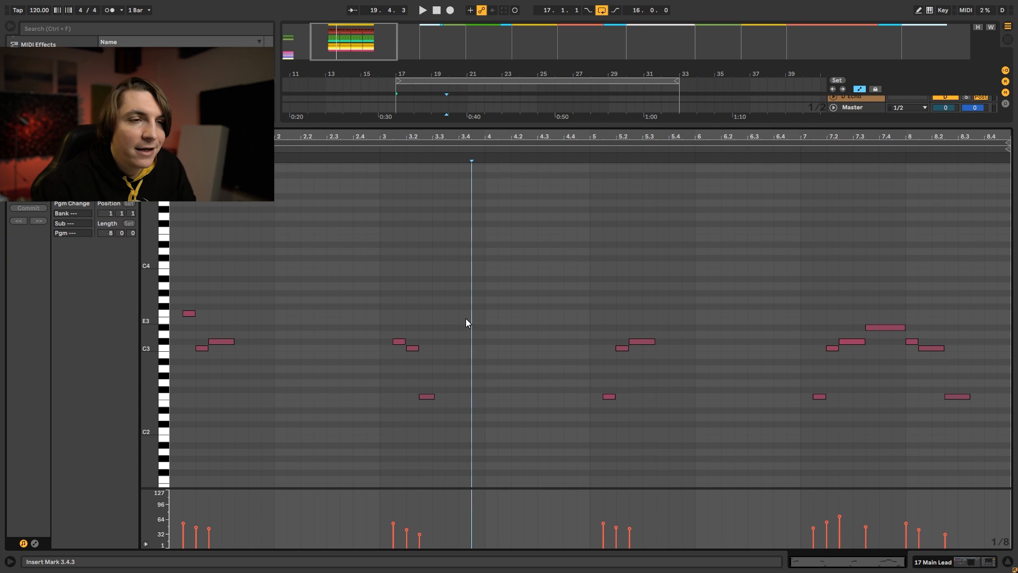
pyautogui.moveTo(517, 271); pyautogui.dragTo(987, 465)
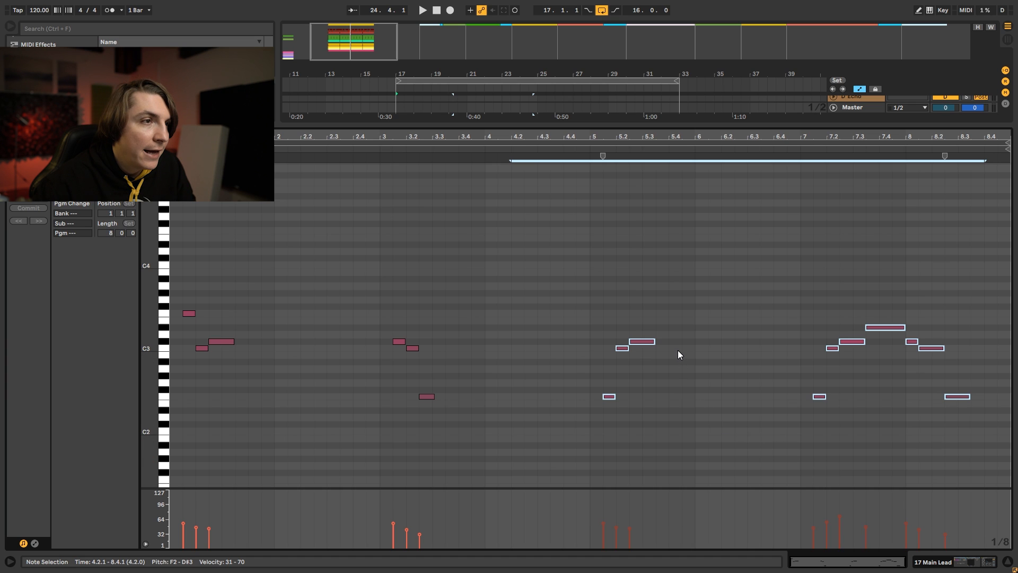
pyautogui.hotkey('shift', 'Tab')
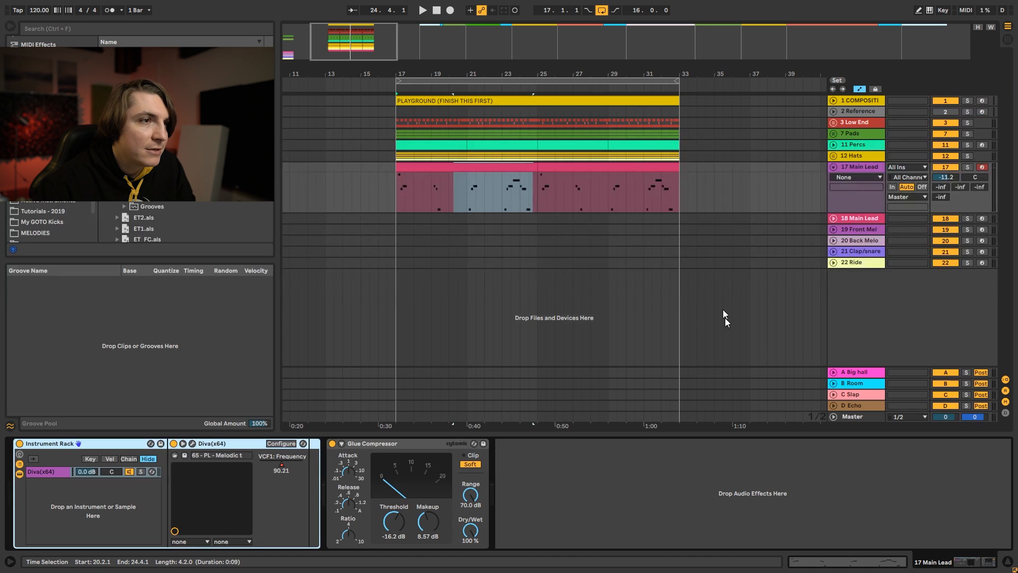
# Step: Open Main Lead's Diva synth and examine the oscillator, detune and filter settings of its Melodic techno short pluck preset
pyautogui.click(192, 444)
pyautogui.moveTo(597, 182); pyautogui.dragTo(599, 127)
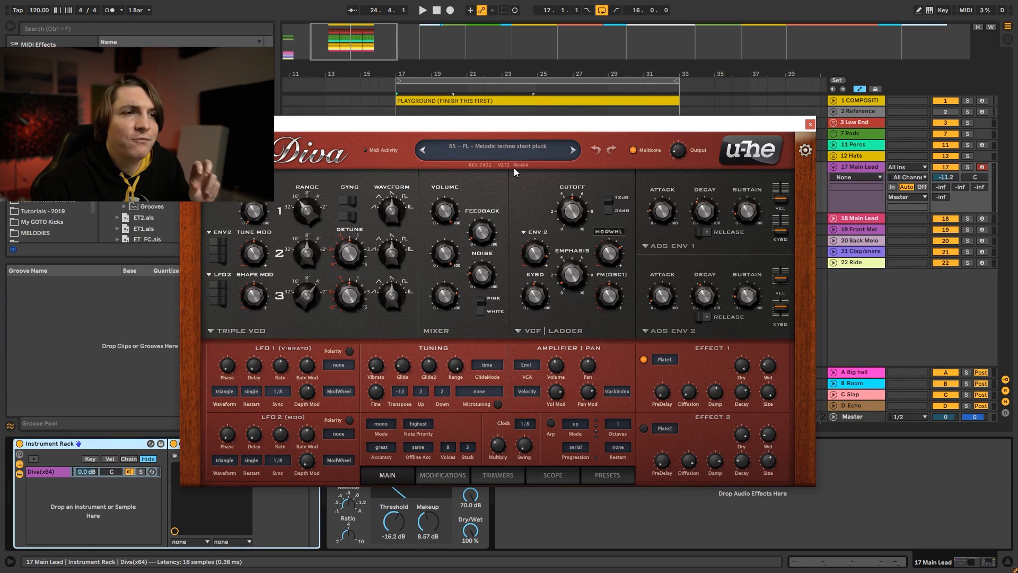
pyautogui.moveTo(607, 265)
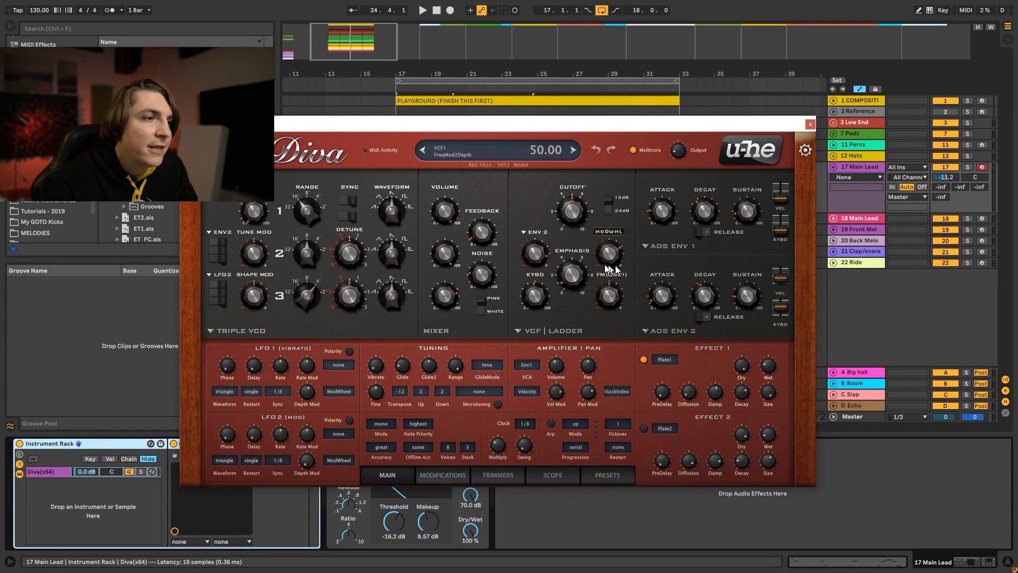
pyautogui.moveTo(530, 267)
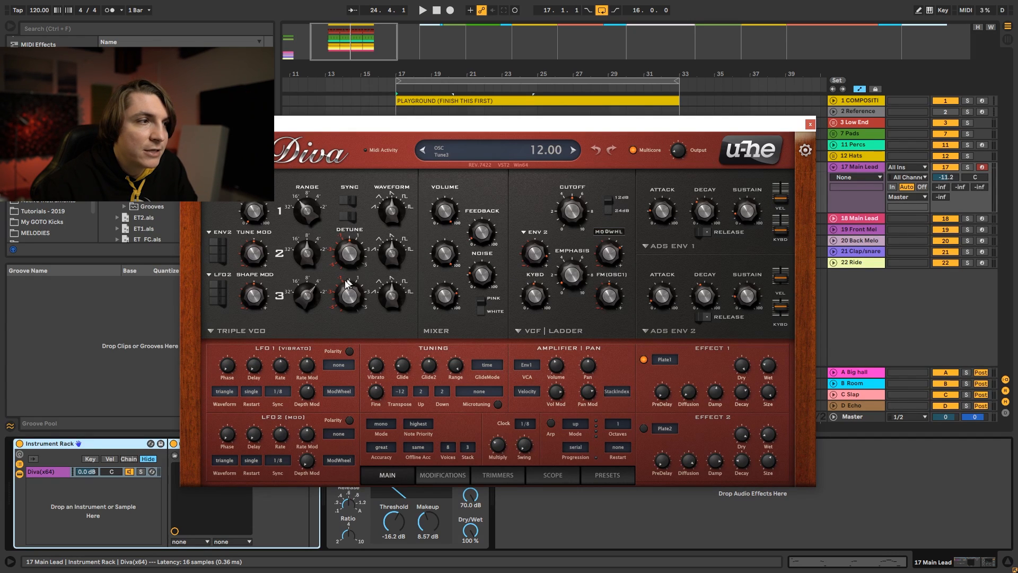
pyautogui.moveTo(300, 208)
pyautogui.moveTo(316, 262)
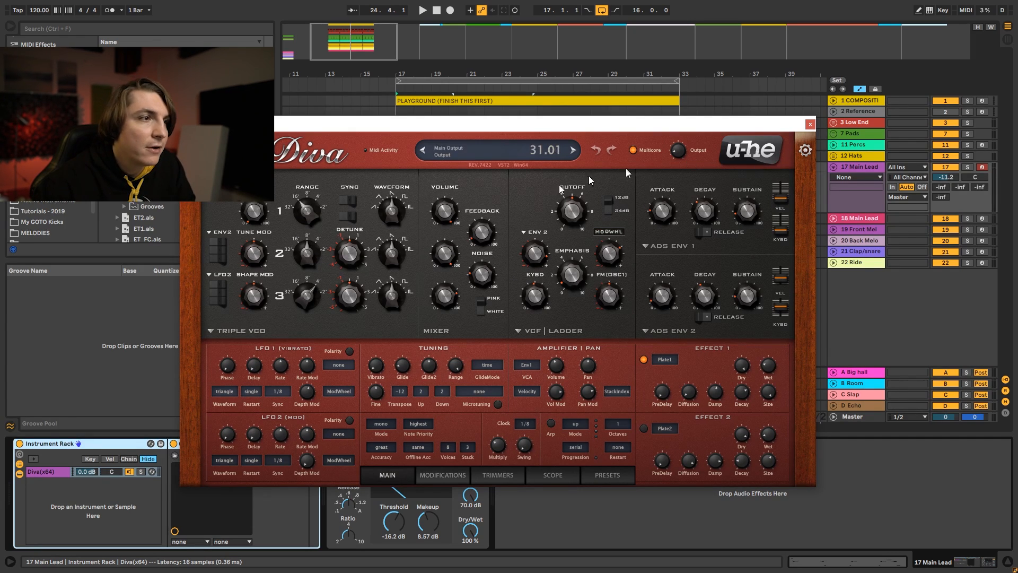
pyautogui.click(810, 125)
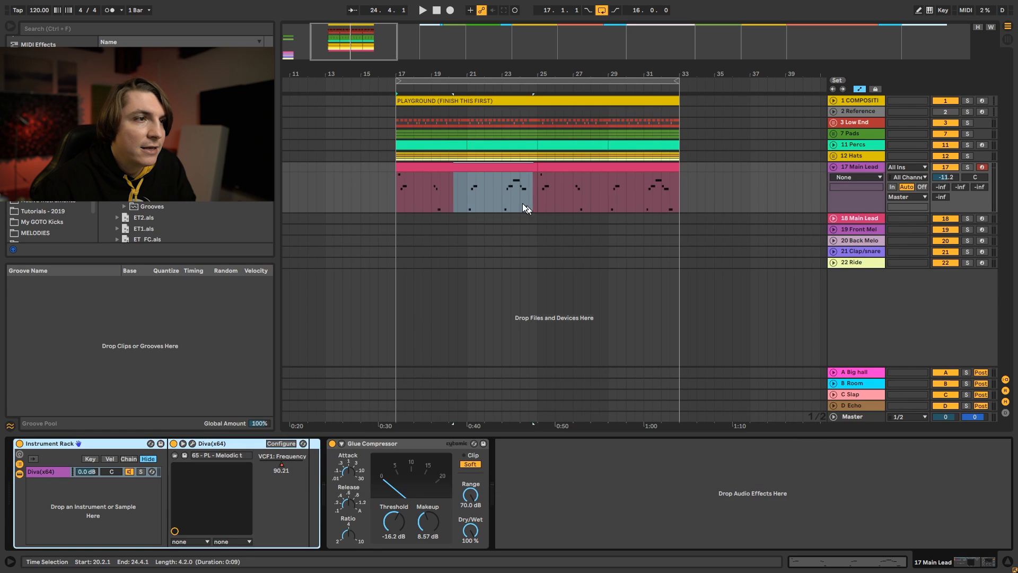
# Step: Solo the Main Lead track, play its melody from bar 23 and unsolo it
pyautogui.click(501, 197)
pyautogui.click(968, 167)
pyautogui.press('space')
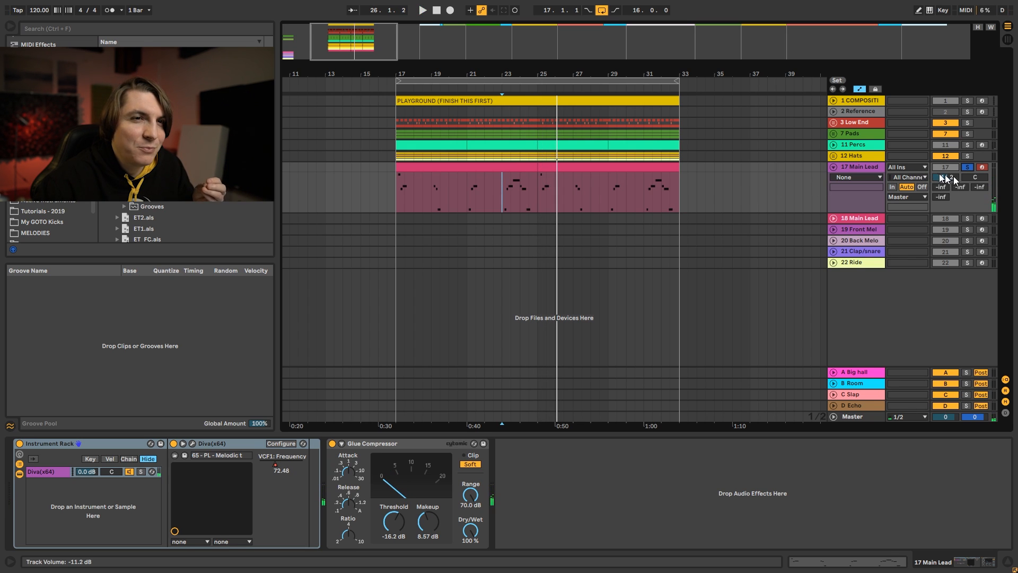
pyautogui.click(968, 168)
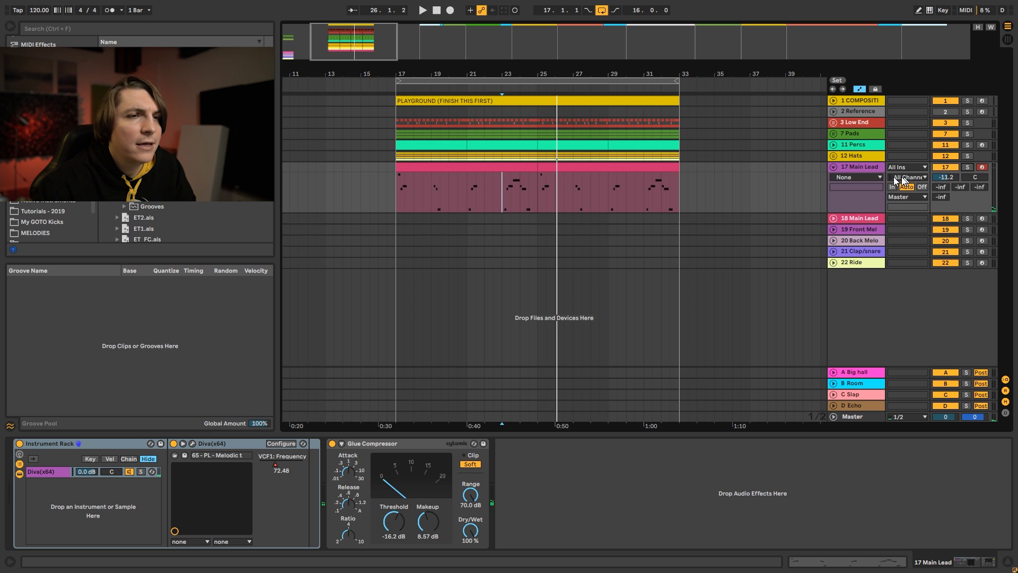
# Step: Open the upper Main Lead track's Diva synth, examine its oscillator and filter settings during playback, and close the synth window
pyautogui.click(869, 167)
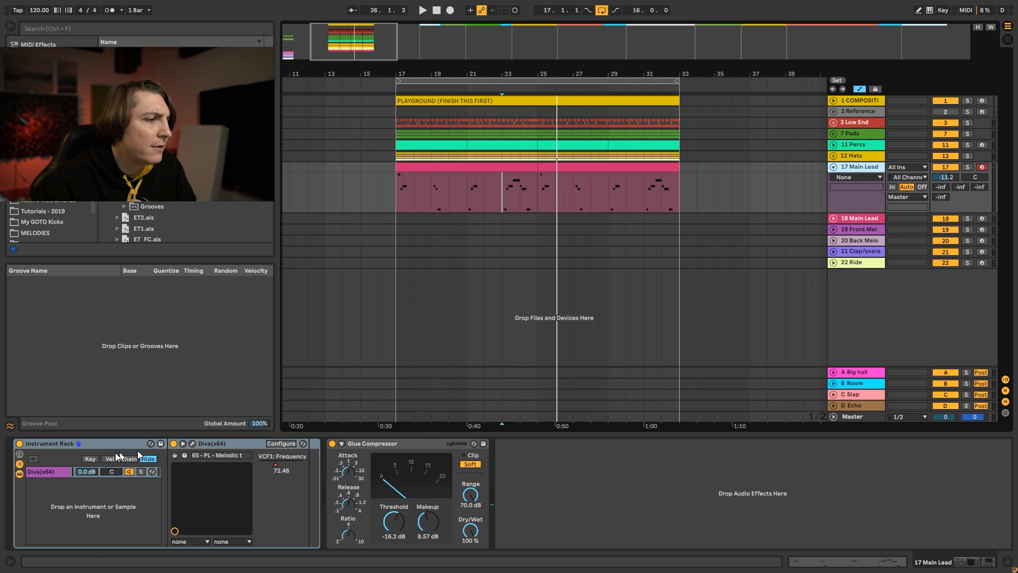
pyautogui.click(183, 444)
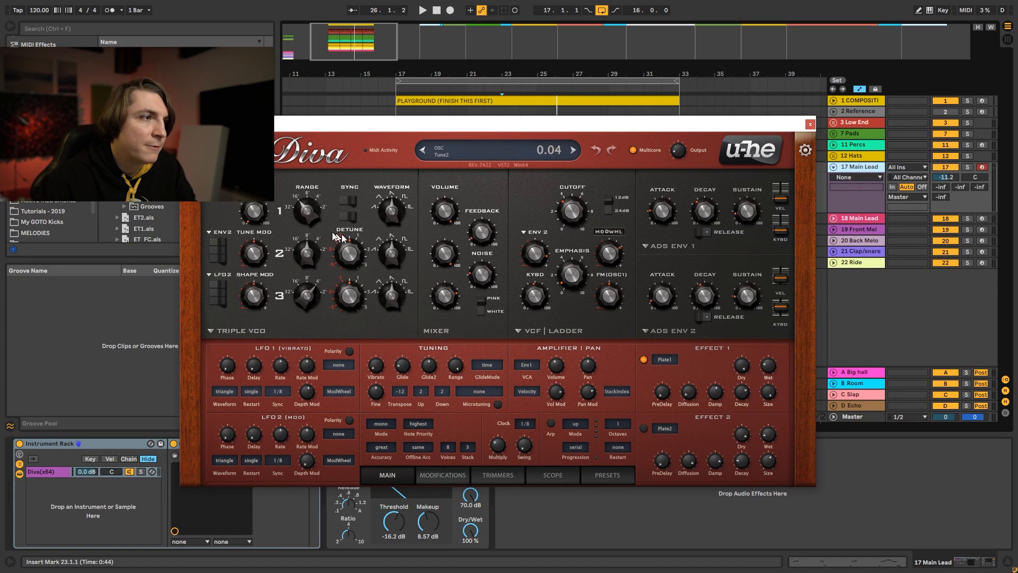
pyautogui.moveTo(298, 206)
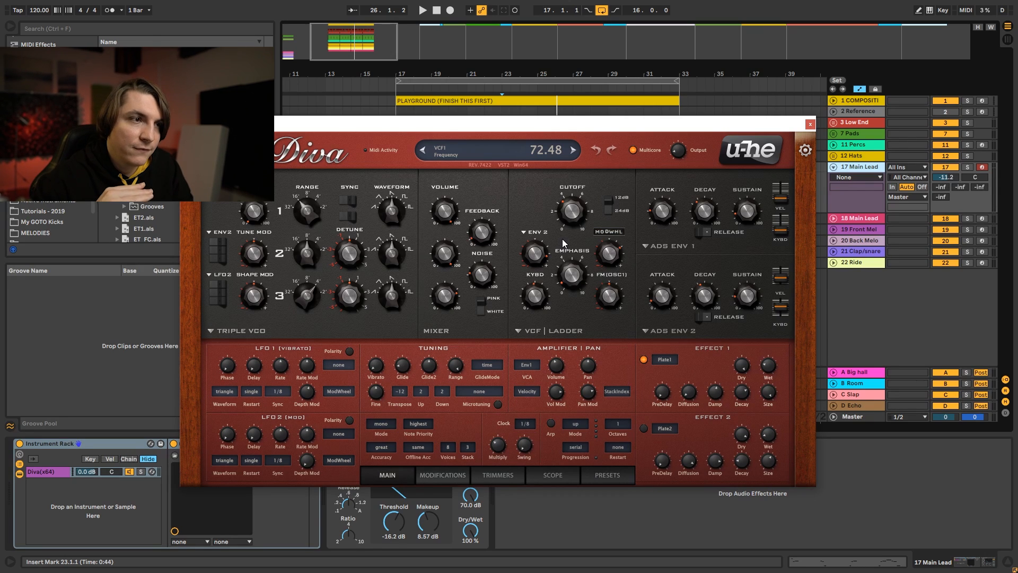
pyautogui.press('space')
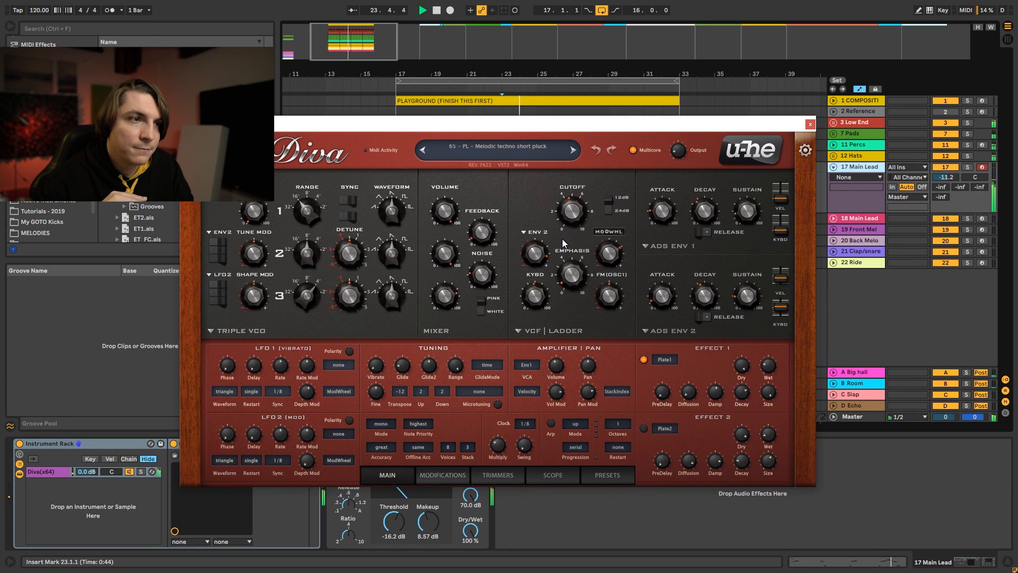
pyautogui.click(810, 124)
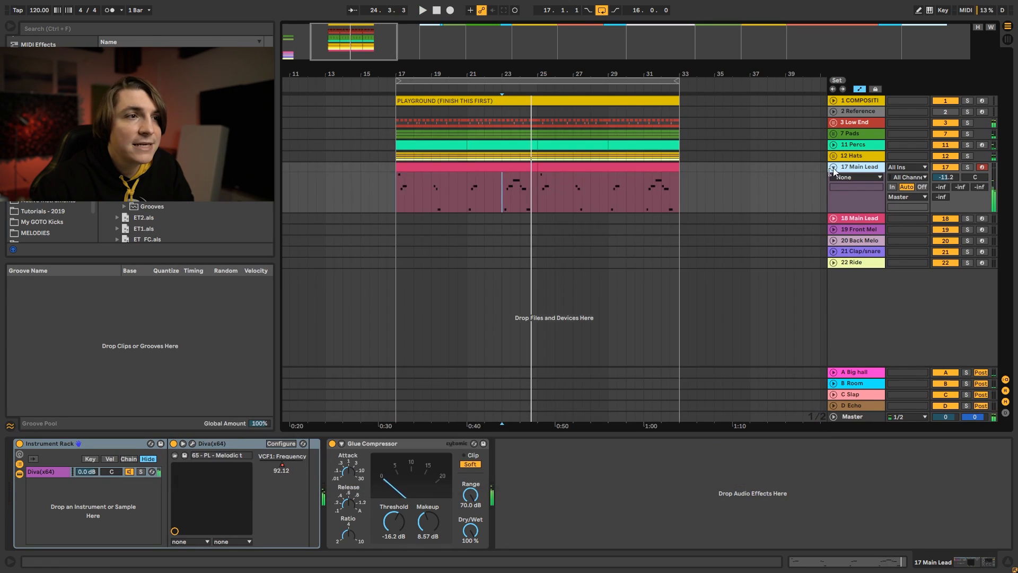
# Step: Show the Diva VCF1 Frequency automation on the upper Main Lead track
pyautogui.click(856, 177)
pyautogui.click(861, 200)
pyautogui.click(857, 187)
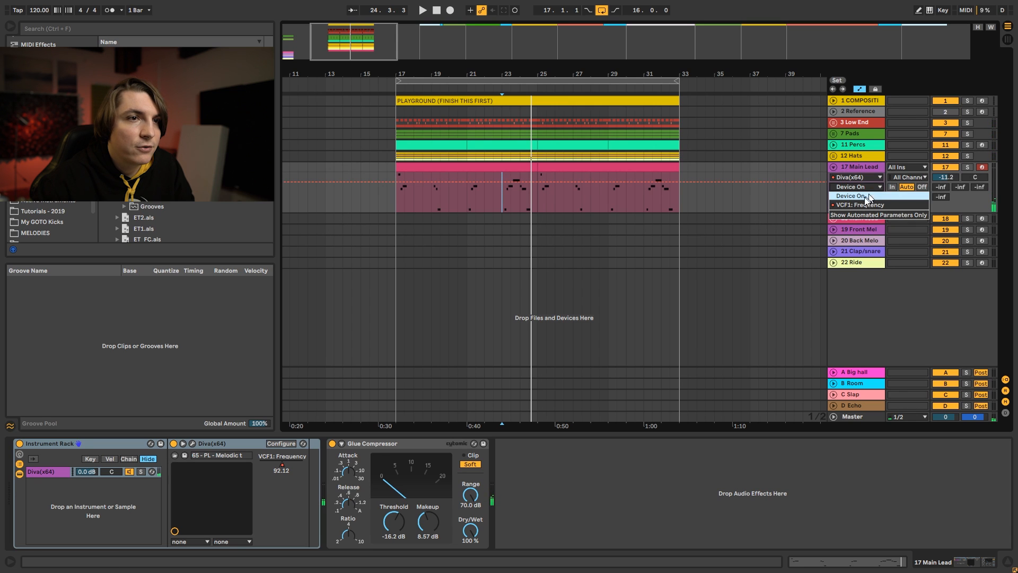
pyautogui.click(860, 204)
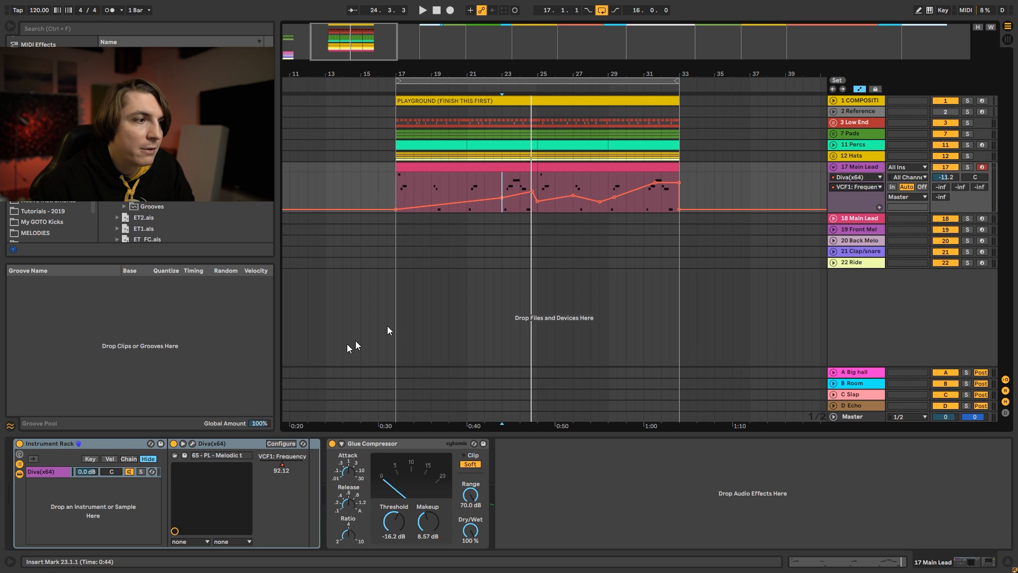
# Step: Play the lead with Diva's Plate1 reverb in Effect 1 switched off and back on to compare, and close the synth window
pyautogui.click(192, 444)
pyautogui.press('space')
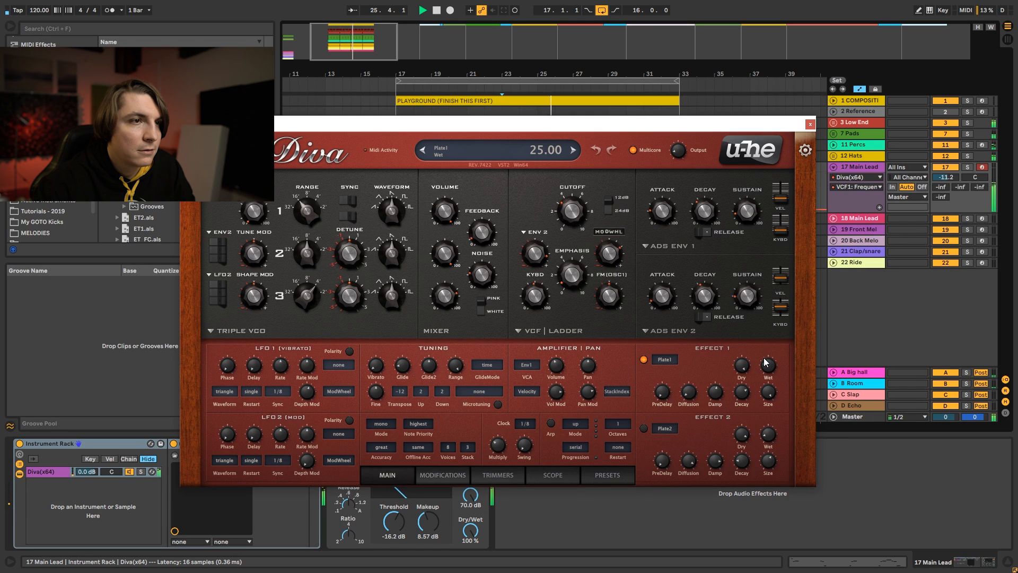
pyautogui.press('space')
pyautogui.click(646, 360)
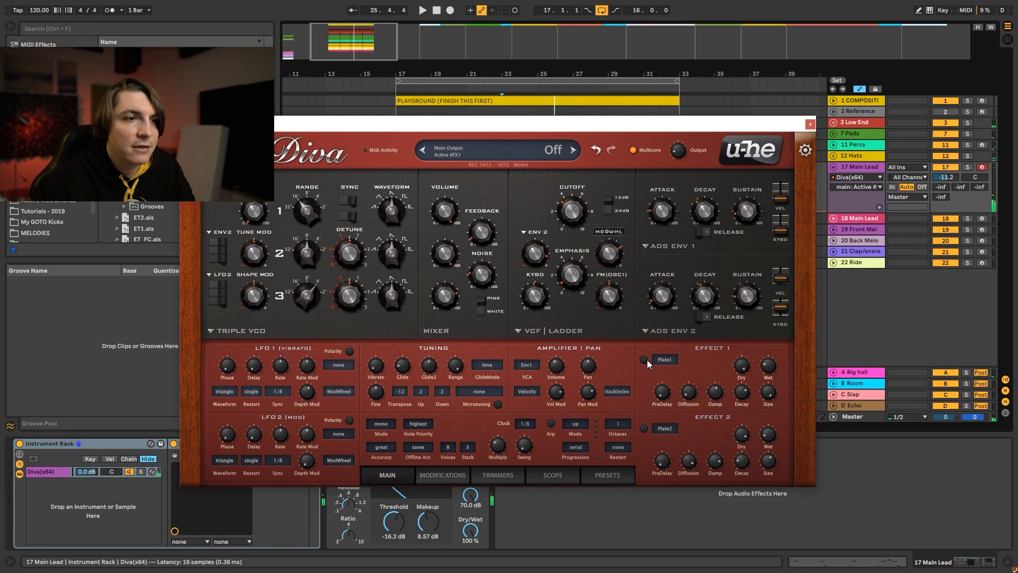
pyautogui.press('space')
pyautogui.click(645, 359)
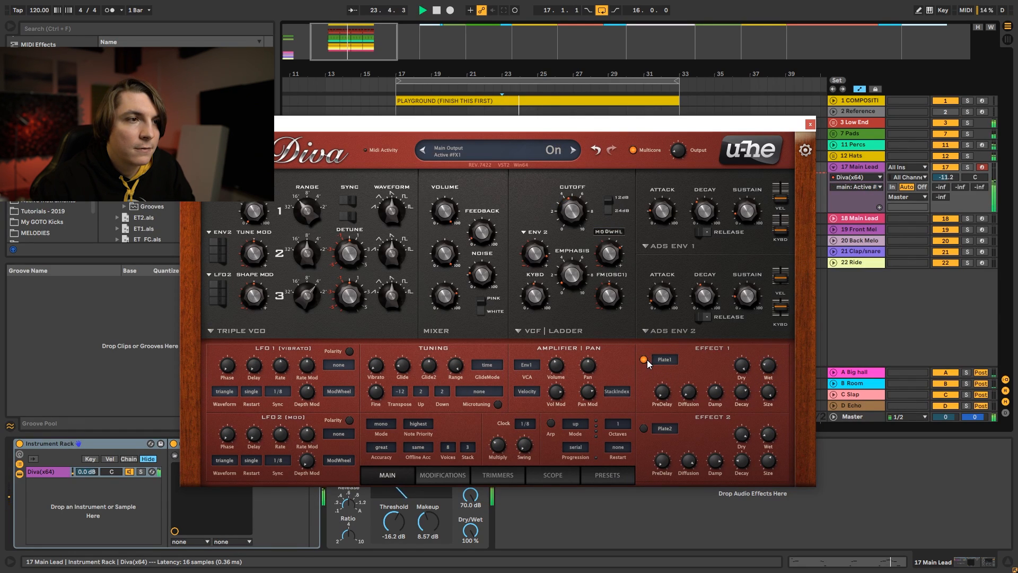
pyautogui.click(809, 125)
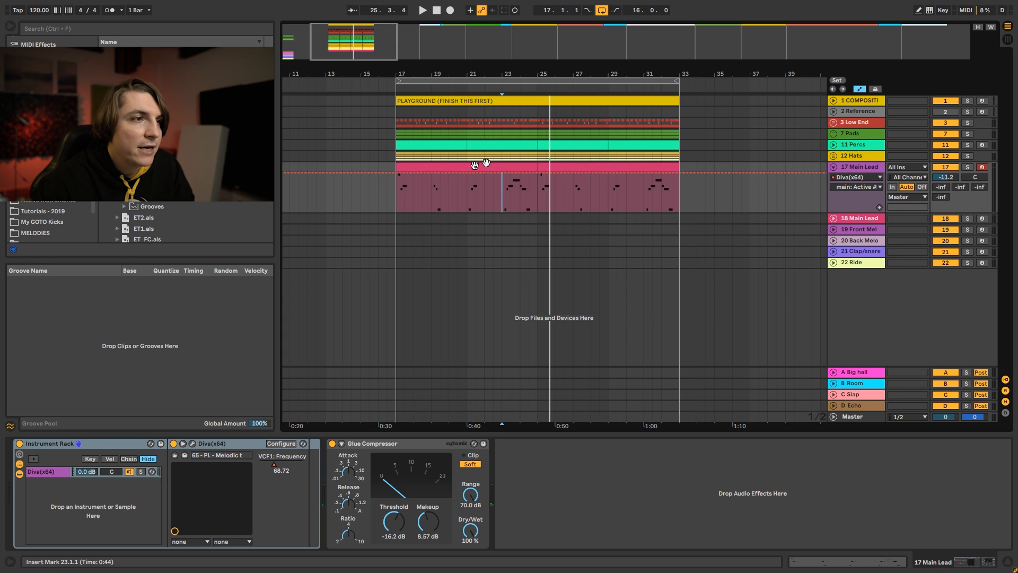
# Step: Play the arrangement from bar 17, then fold and select the upper Main Lead track
pyautogui.click(400, 193)
pyautogui.press('space')
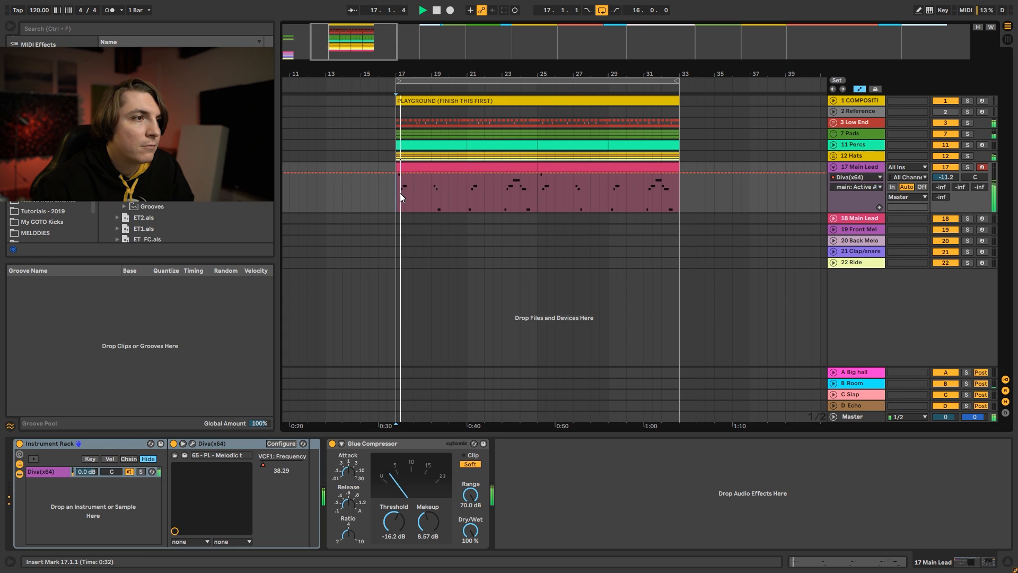
pyautogui.moveTo(426, 74); pyautogui.dragTo(431, 83)
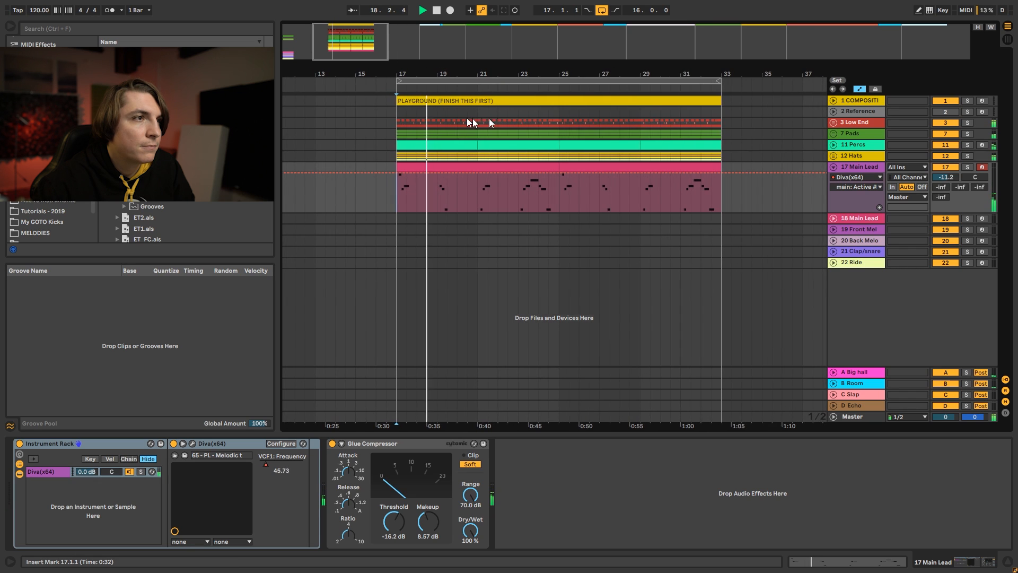
pyautogui.click(833, 167)
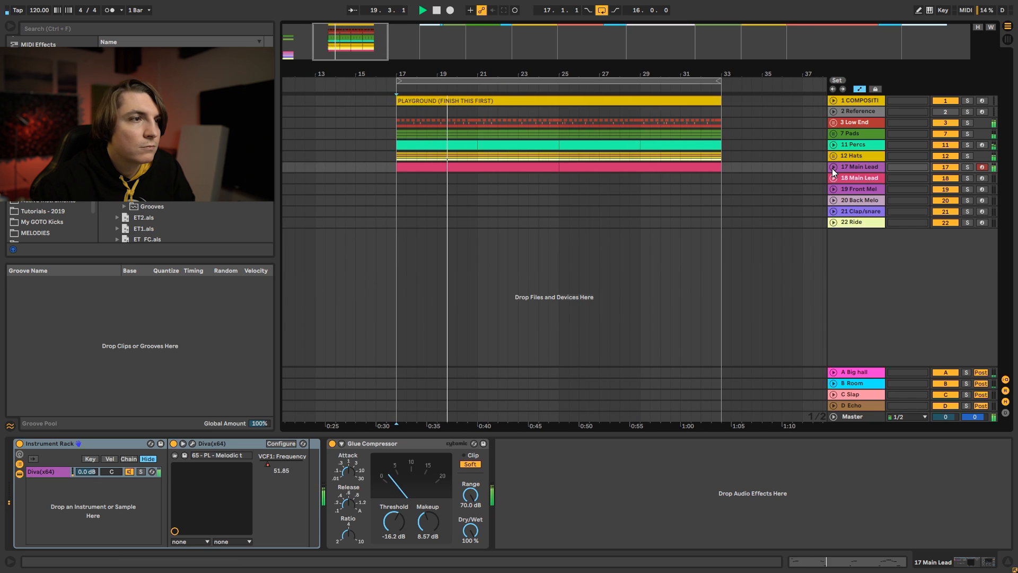
pyautogui.click(861, 168)
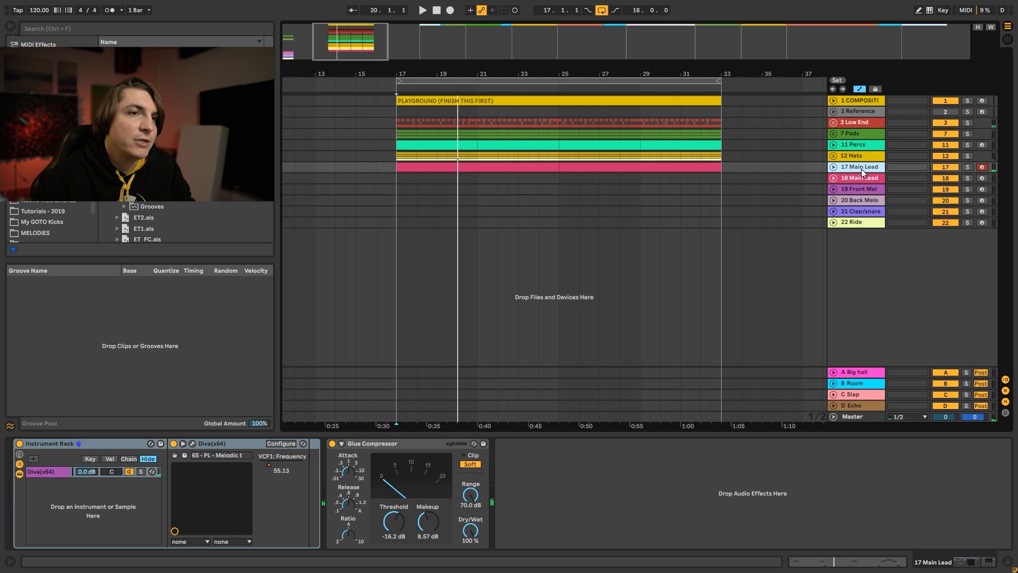
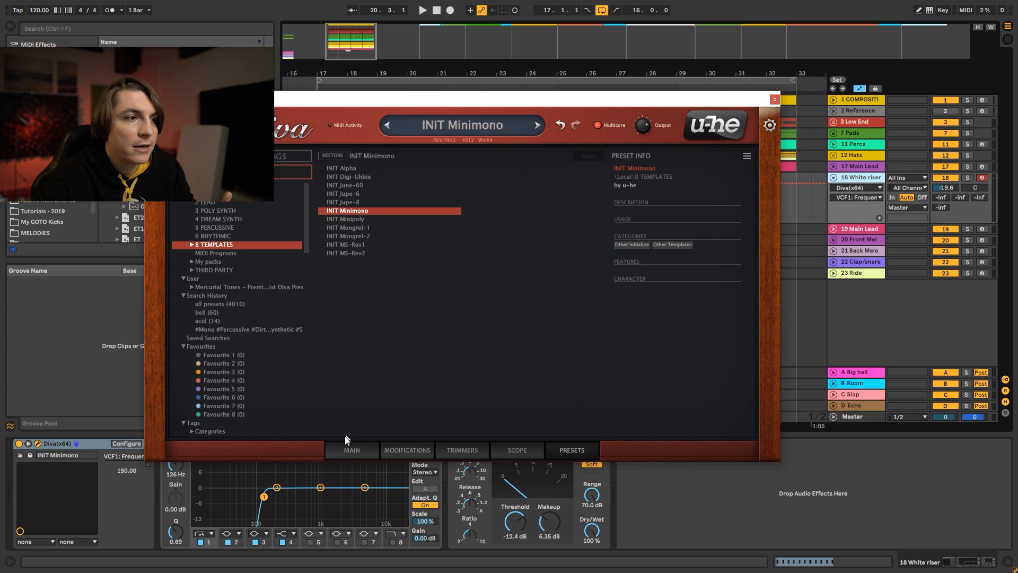
# Step: On the White riser's INIT Minimono patch, turn down oscillator 1, lower the filter cutoff to 79 and set the emphasis to 11
pyautogui.click(351, 450)
pyautogui.moveTo(408, 186); pyautogui.dragTo(409, 213)
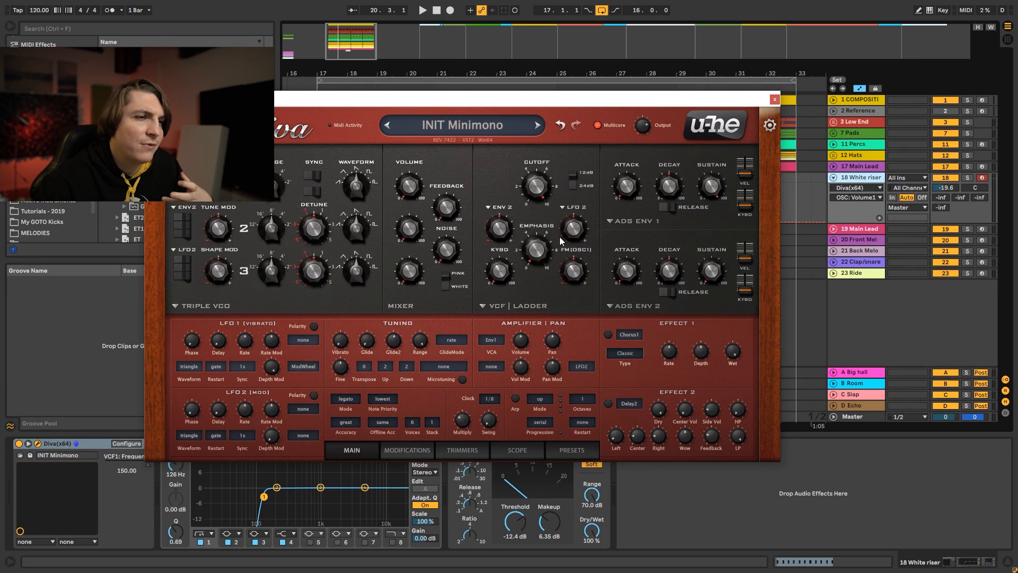
pyautogui.moveTo(536, 186)
pyautogui.mouseDown()
pyautogui.moveTo(549, 277)
pyautogui.moveTo(529, 186)
pyautogui.mouseUp()
pyautogui.moveTo(504, 223); pyautogui.dragTo(545, 263)
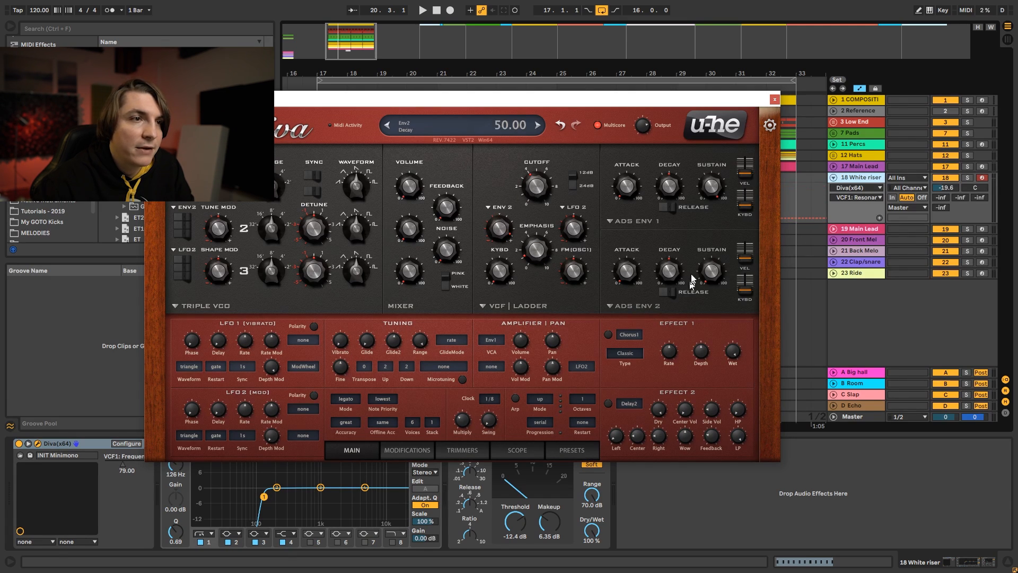
# Step: Adjust Envelope 1's decay and sustain in the White riser's Diva and switch its release on
pyautogui.moveTo(674, 183); pyautogui.dragTo(678, 191)
pyautogui.moveTo(709, 182); pyautogui.dragTo(740, 378)
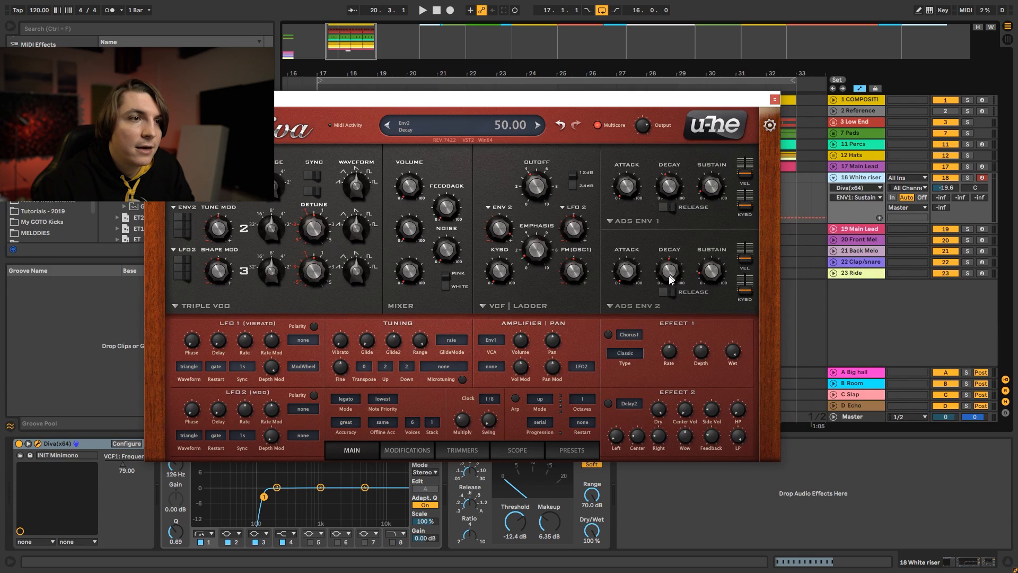
pyautogui.click(666, 206)
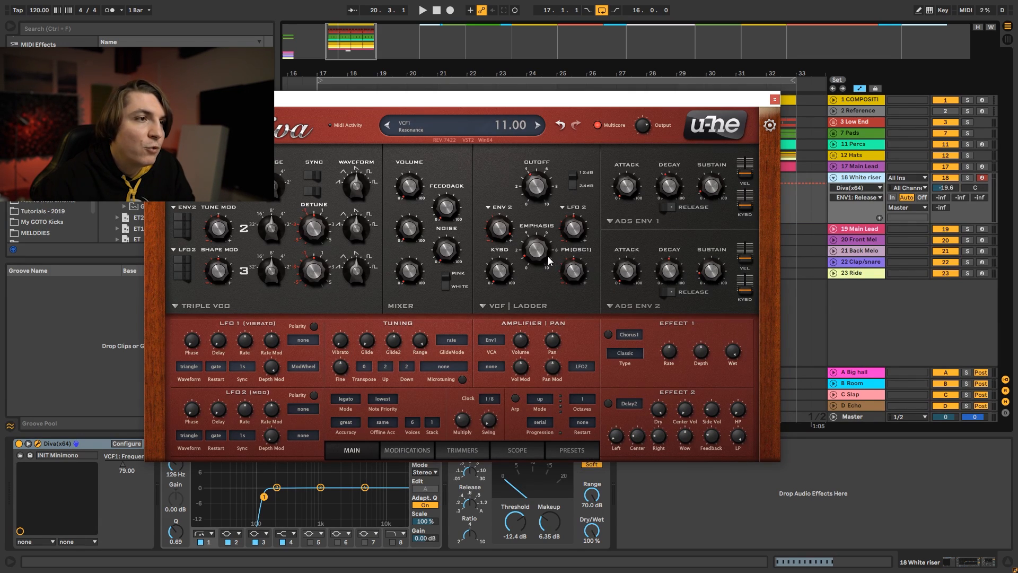
# Step: Select the White riser clip at bars 23 to 25, solo its track and play it from bar 23
pyautogui.moveTo(634, 99); pyautogui.dragTo(633, 336)
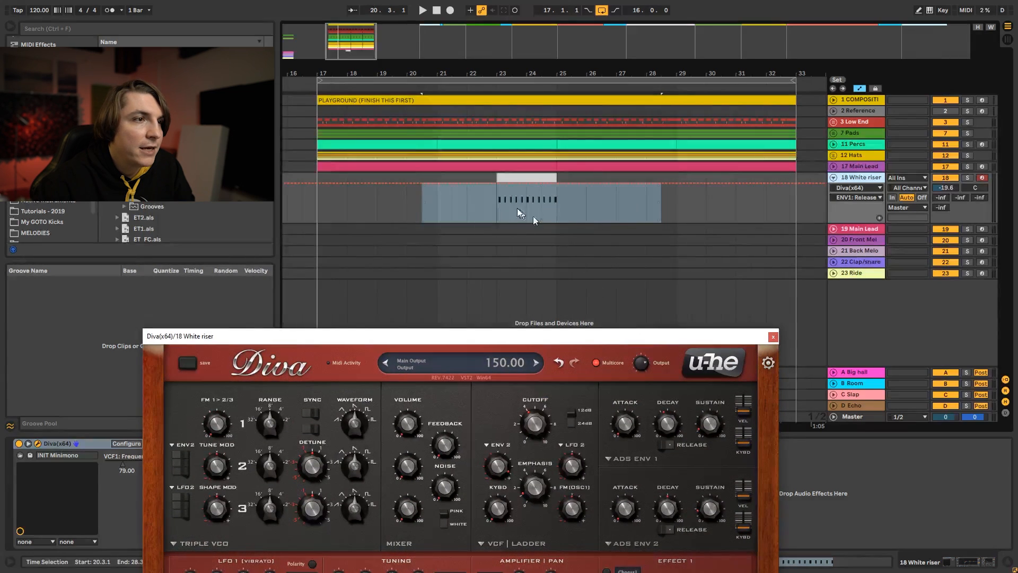
pyautogui.doubleClick(537, 176)
pyautogui.moveTo(487, 336); pyautogui.dragTo(543, 246)
pyautogui.hotkey('shift', 'Tab')
pyautogui.press('space')
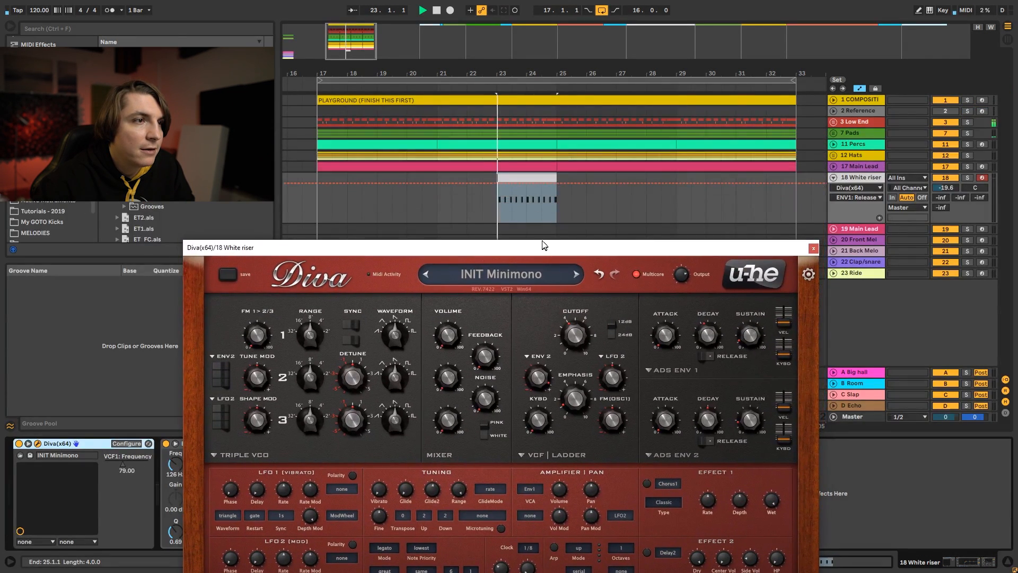
pyautogui.click(982, 167)
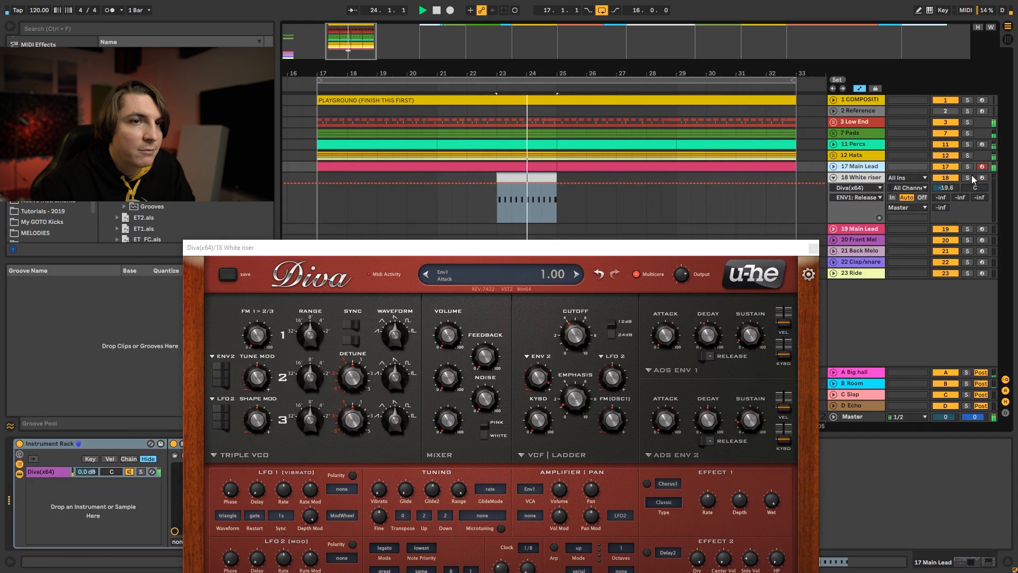
pyautogui.click(968, 178)
pyautogui.press('space')
pyautogui.click(869, 179)
# Step: Adjust the Envelope 2 filter modulation in the White riser's Diva, set noise volume to 69.50 and lower the cutoff to 35
pyautogui.moveTo(624, 253); pyautogui.dragTo(620, 199)
pyautogui.moveTo(545, 316); pyautogui.dragTo(552, 300)
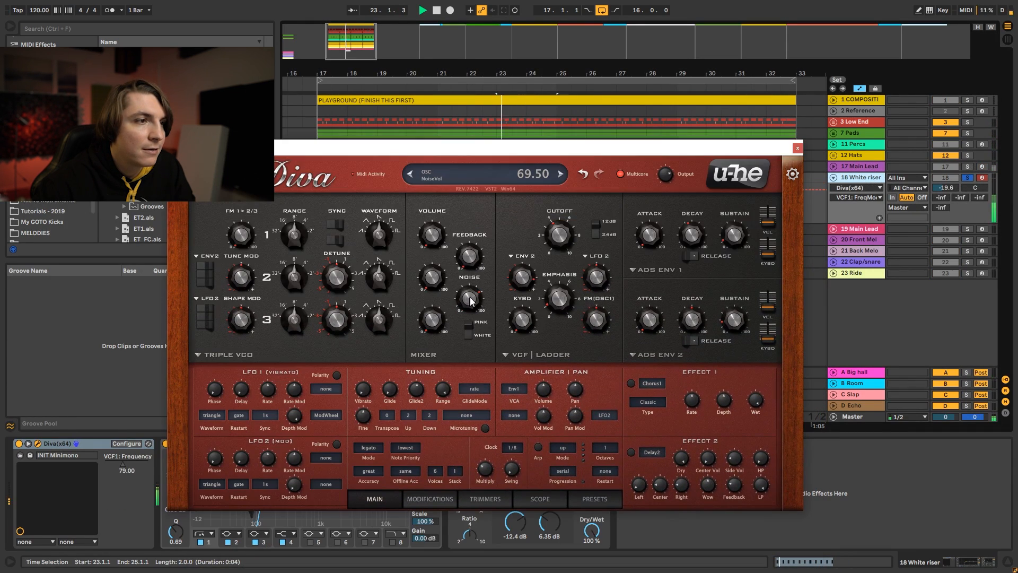
pyautogui.moveTo(468, 294); pyautogui.dragTo(472, 294)
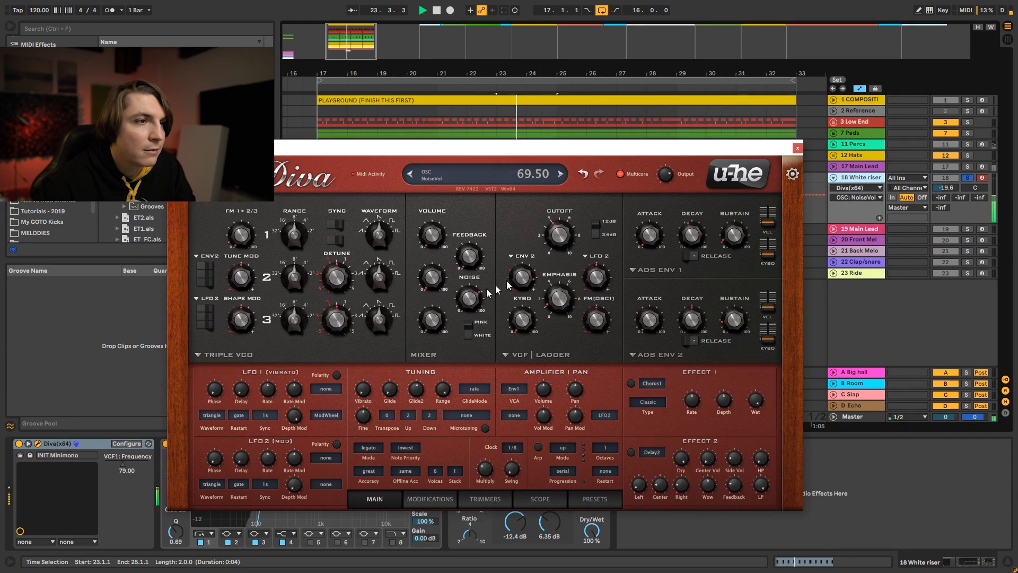
pyautogui.moveTo(559, 235); pyautogui.dragTo(552, 285)
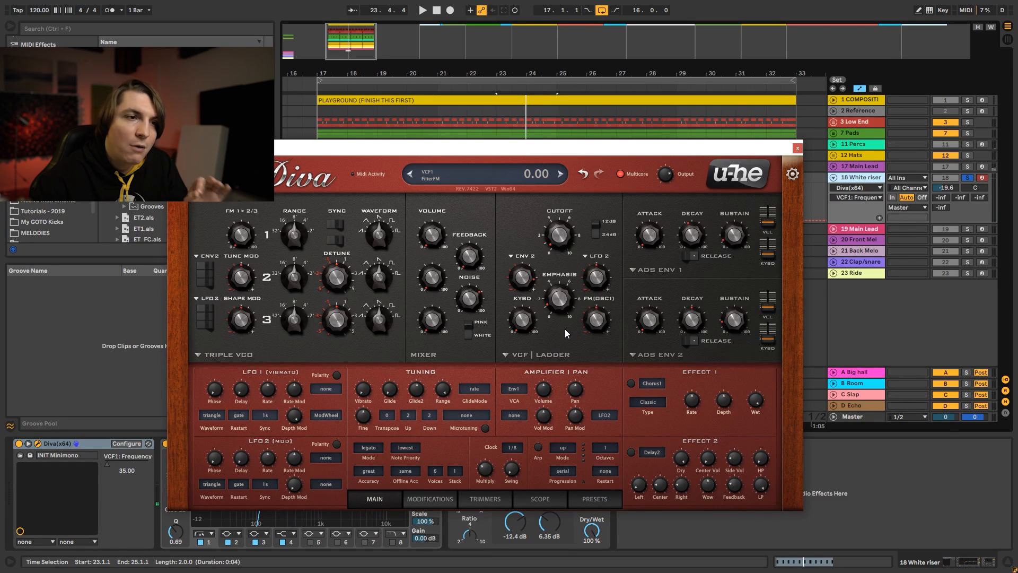
# Step: Enable Diva's Effect 1 as Plate1, adjust the reverb's decay and size, and close the synth window
pyautogui.click(631, 383)
pyautogui.click(652, 383)
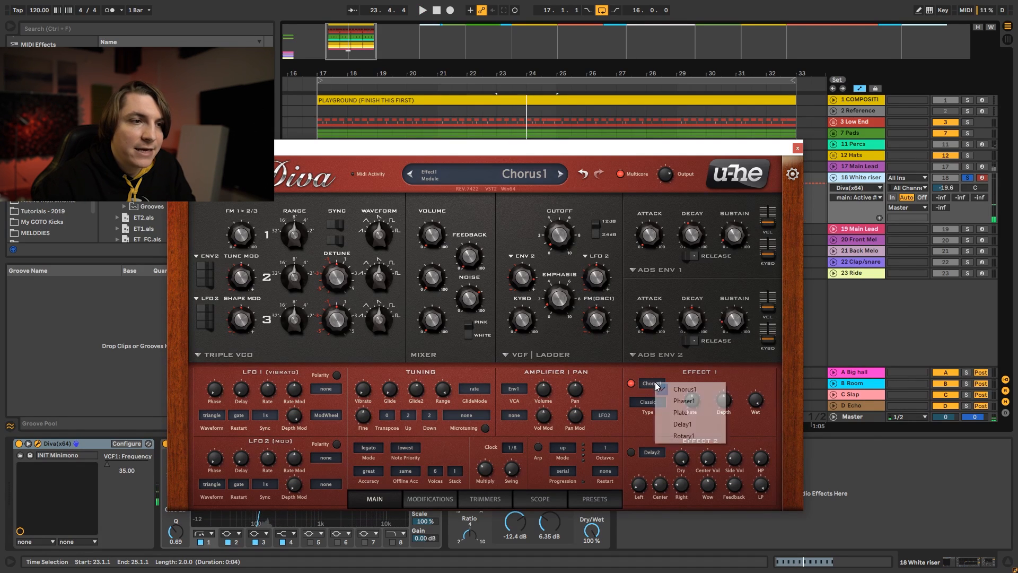
pyautogui.click(686, 413)
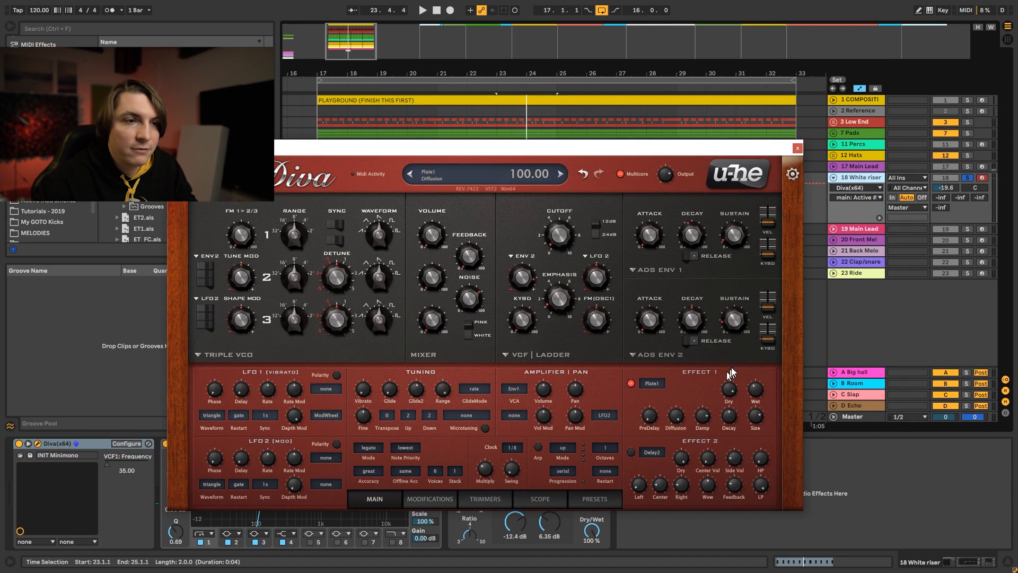
pyautogui.moveTo(757, 398)
pyautogui.click(758, 420)
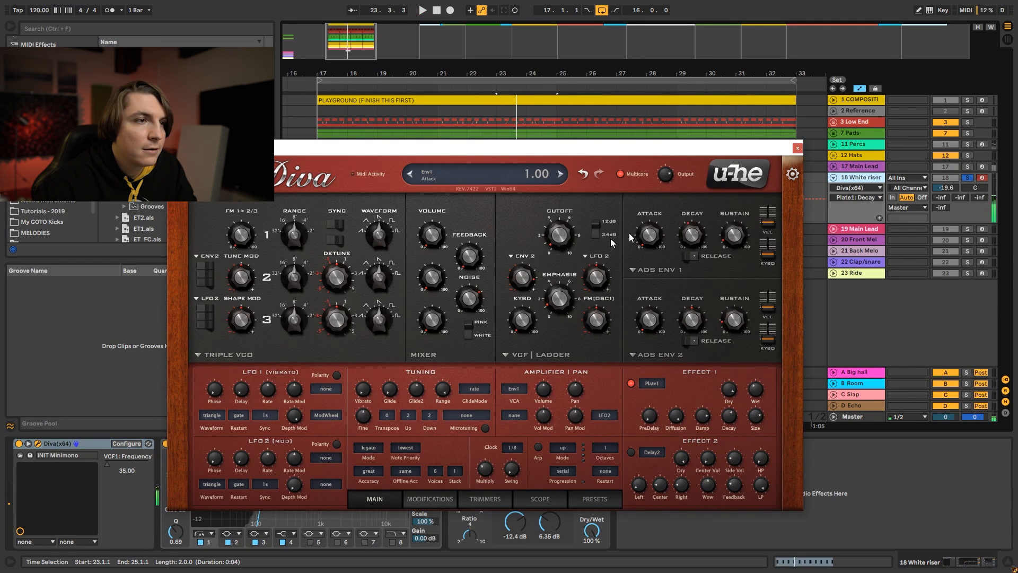
pyautogui.click(797, 149)
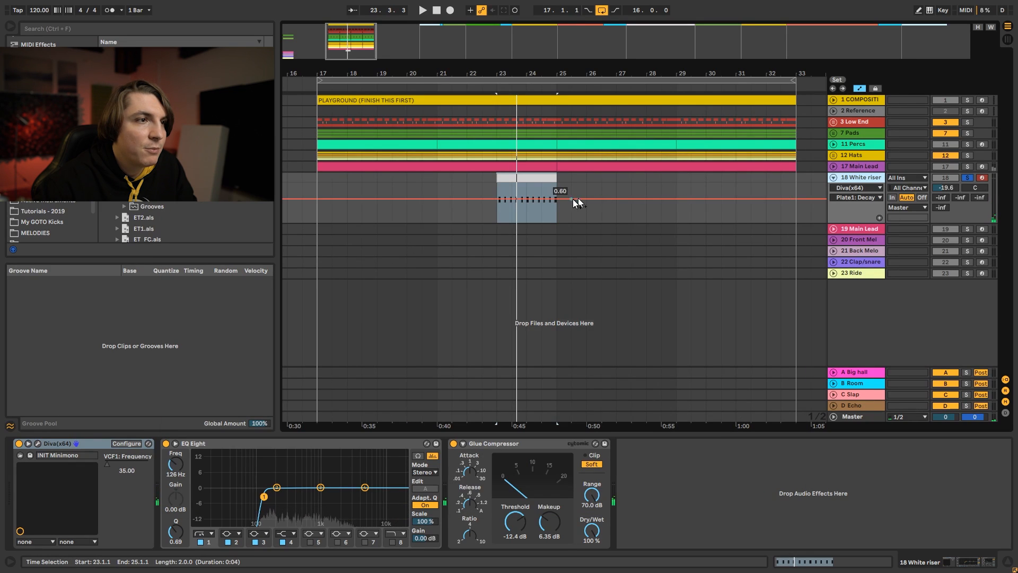
# Step: Automate the White riser's VCF1 Frequency to rise from 0.04 at bar 23 to about 0.63 just before bar 25, and play it
pyautogui.click(868, 189)
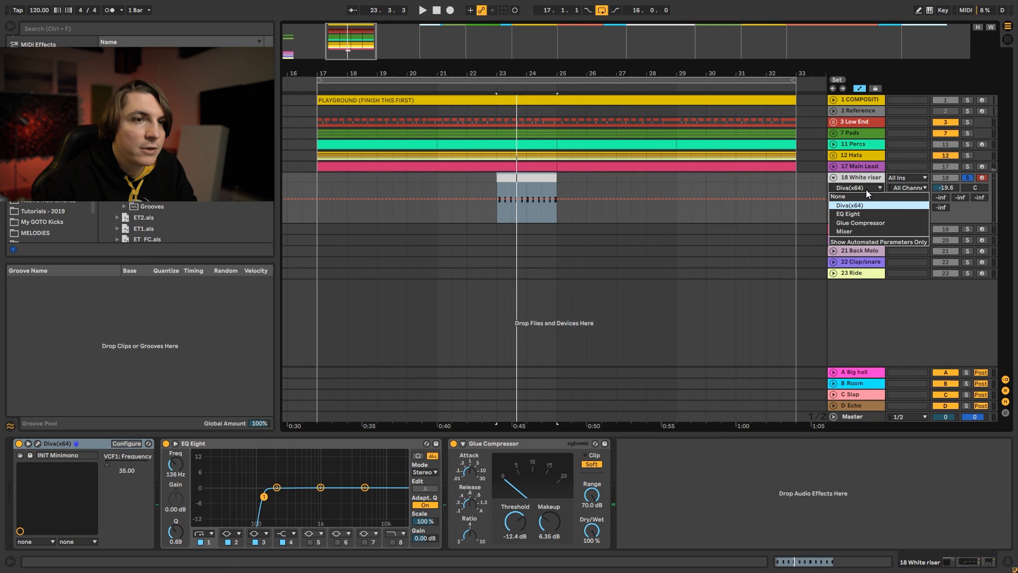
pyautogui.click(867, 190)
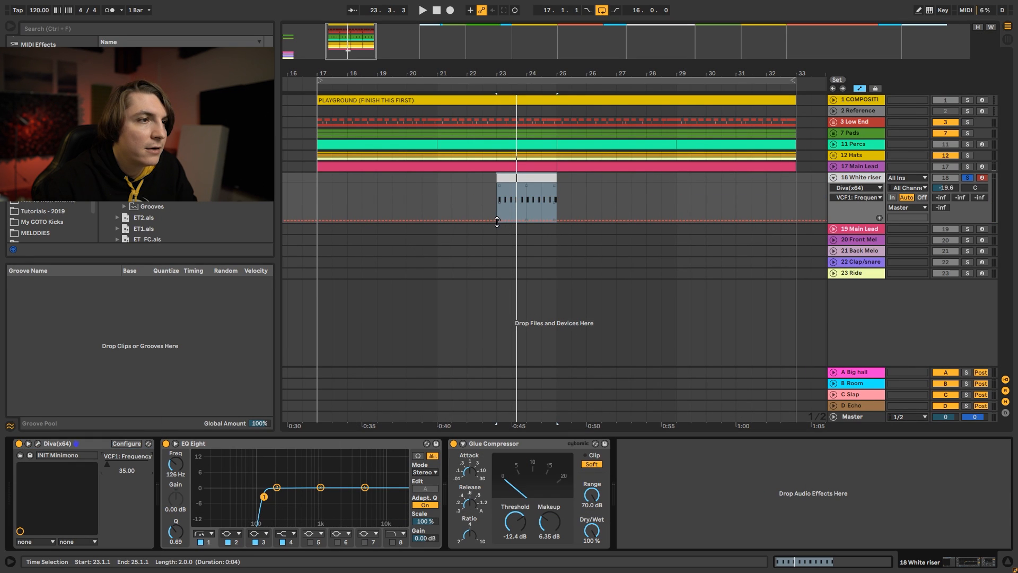
pyautogui.click(497, 221)
pyautogui.click(510, 220)
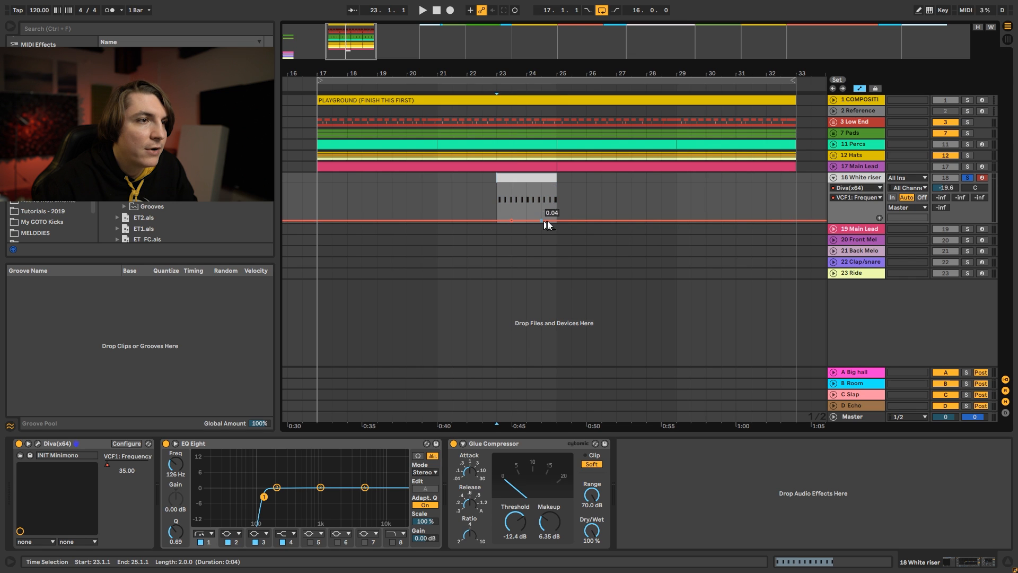
pyautogui.moveTo(545, 221); pyautogui.dragTo(551, 195)
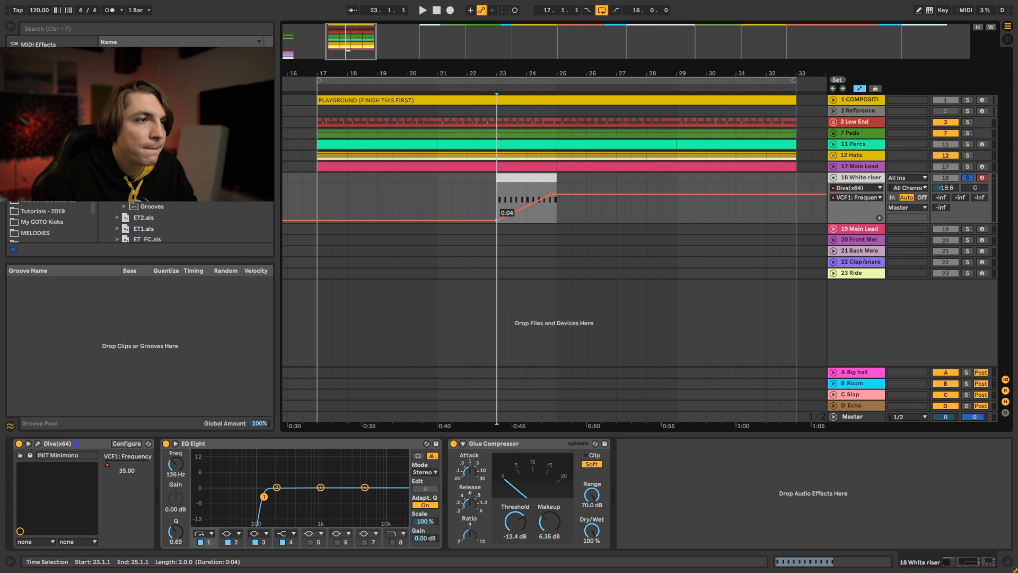
pyautogui.press('space')
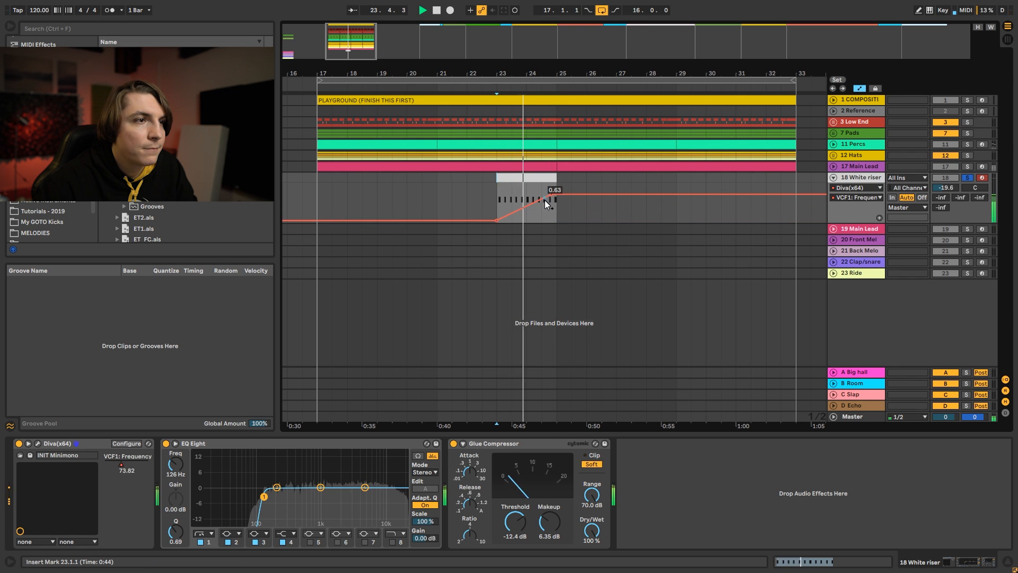
# Step: Bend the White riser's VCF1 Frequency ramp with a breakpoint of 0.32 near bar 24.3, check its Diva settings and replay it
pyautogui.moveTo(545, 200); pyautogui.dragTo(537, 216)
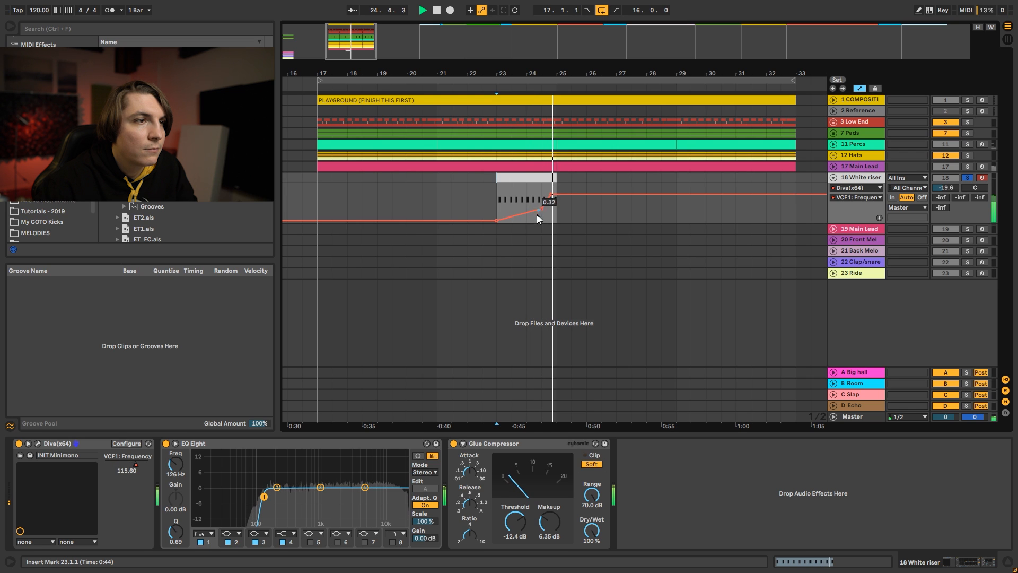
pyautogui.press('space')
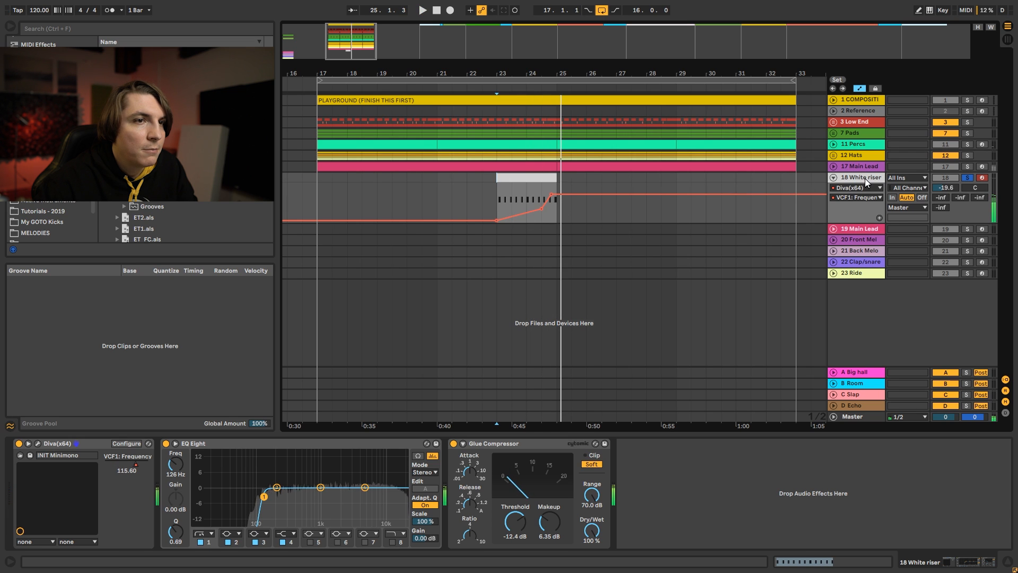
pyautogui.click(38, 445)
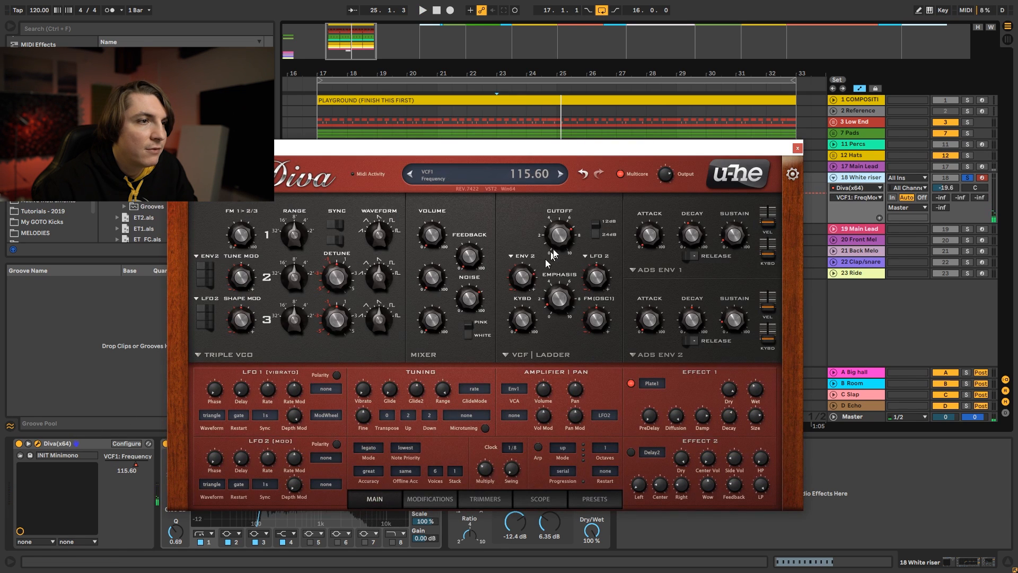
pyautogui.click(797, 149)
pyautogui.press('space')
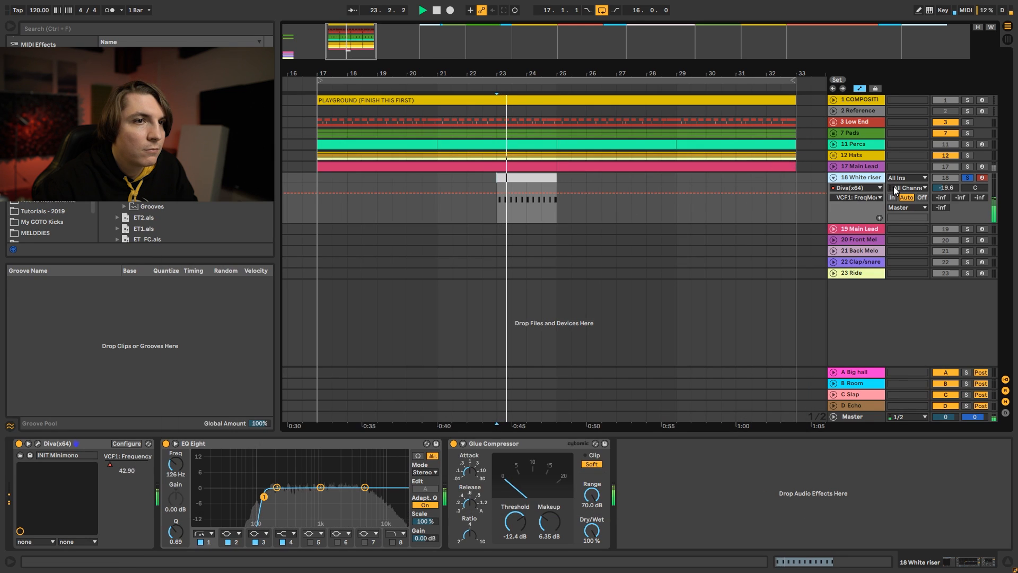
# Step: Return to the VCF1 Frequency automation, lower its peak just before bar 25 to 0.47, and play the riser again
pyautogui.click(856, 198)
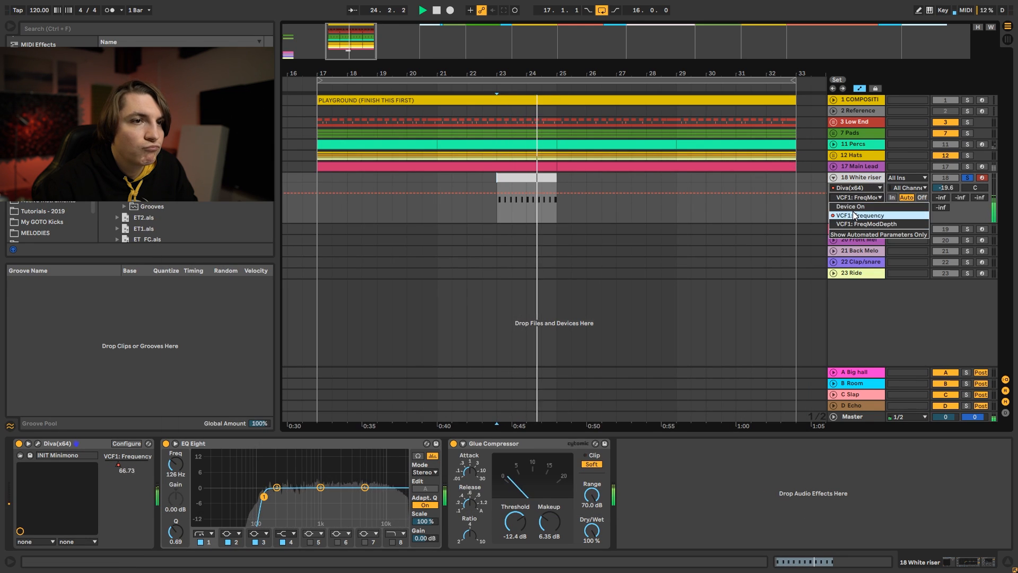
pyautogui.click(854, 215)
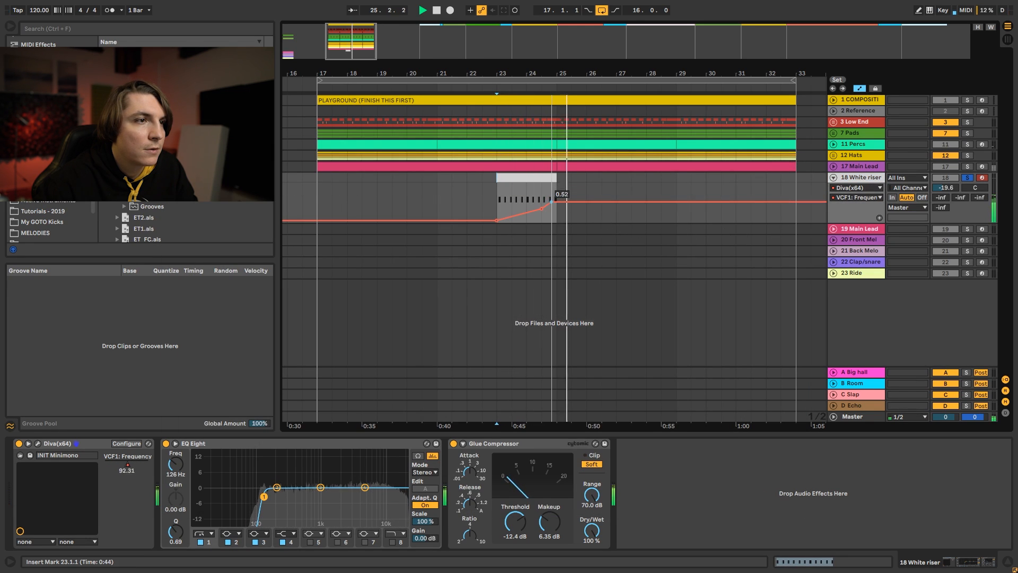
pyautogui.moveTo(552, 201); pyautogui.dragTo(552, 204)
pyautogui.press('space')
pyautogui.press('space')
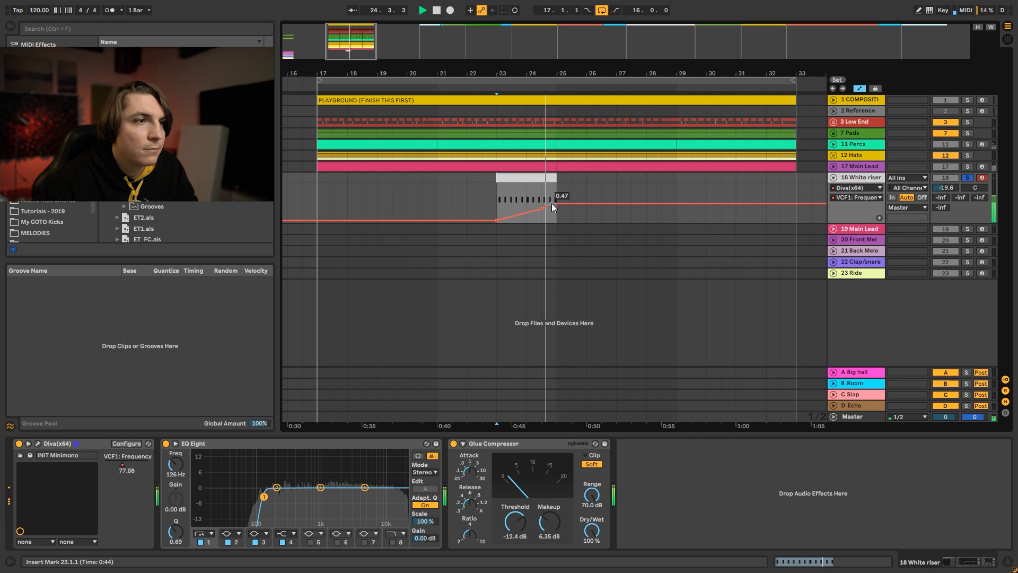
pyautogui.press('space')
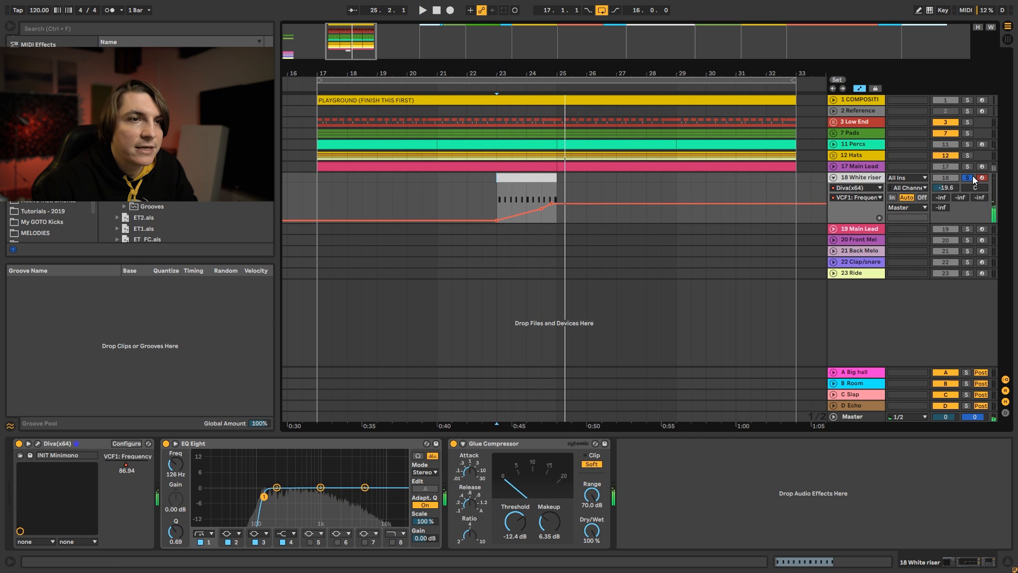
# Step: Unsolo the White riser, play the full mix from bar 21 and set the riser's track volume to -18.9 dB
pyautogui.click(973, 177)
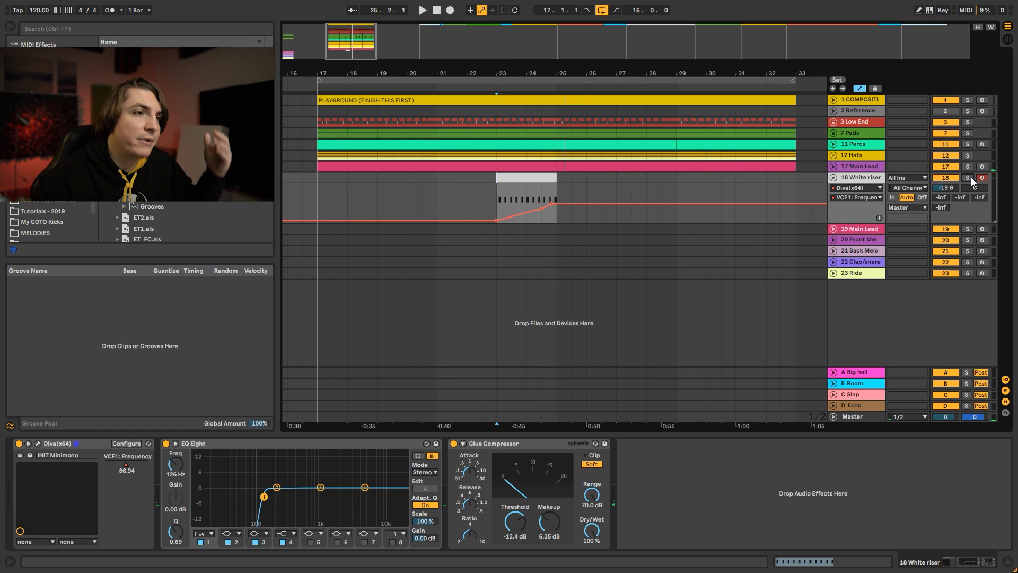
pyautogui.click(832, 178)
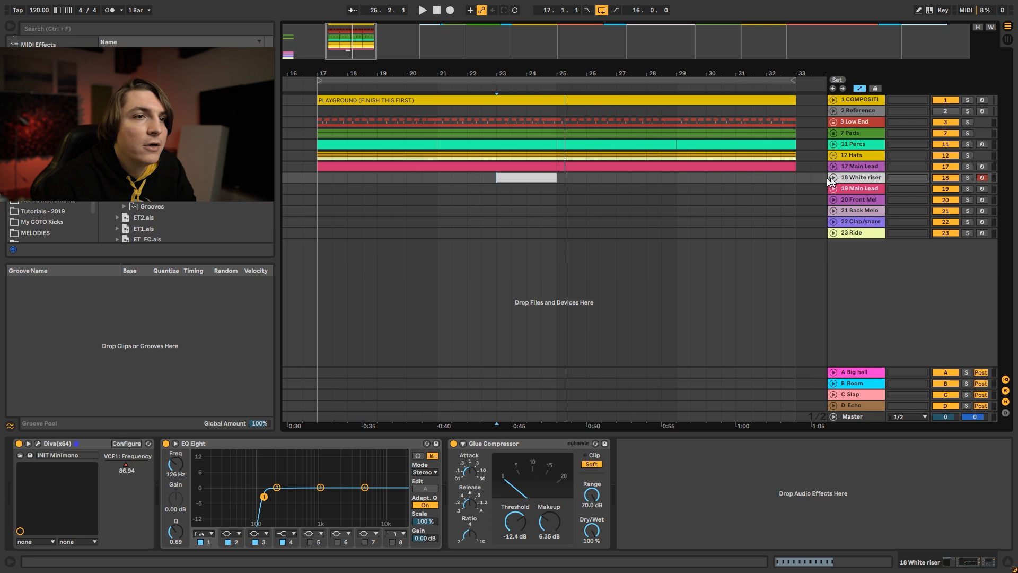
pyautogui.moveTo(472, 68); pyautogui.dragTo(478, 52)
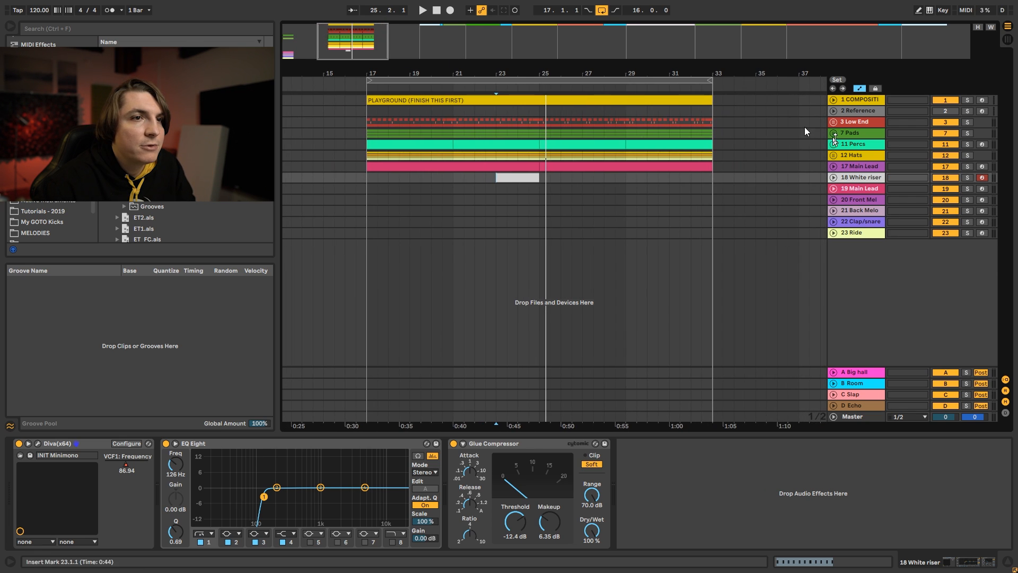
pyautogui.click(836, 177)
pyautogui.click(454, 211)
pyautogui.press('space')
pyautogui.moveTo(940, 188); pyautogui.dragTo(952, 186)
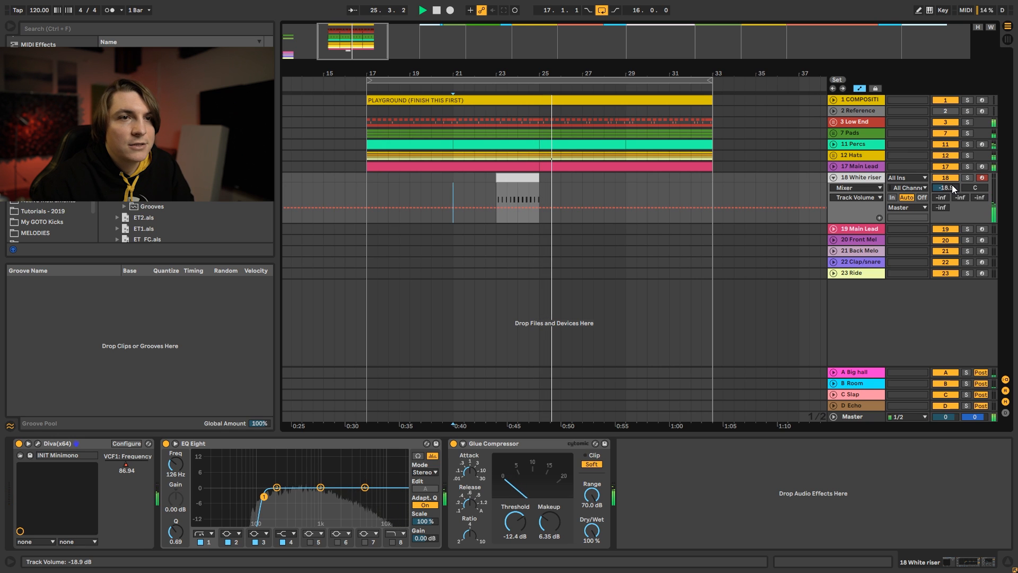
pyautogui.press('space')
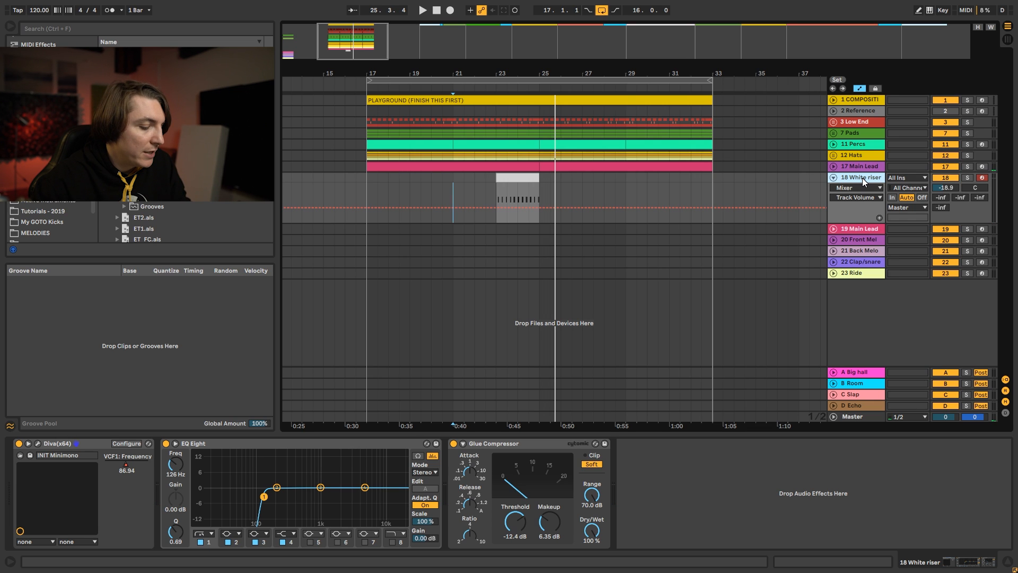
# Step: Duplicate the White riser track, place a shortened clip at bars 18.3 to 19, and edit its F2 notes into a short ending pattern
pyautogui.hotkey('ctrl', 'd')
pyautogui.moveTo(523, 229); pyautogui.dragTo(424, 240)
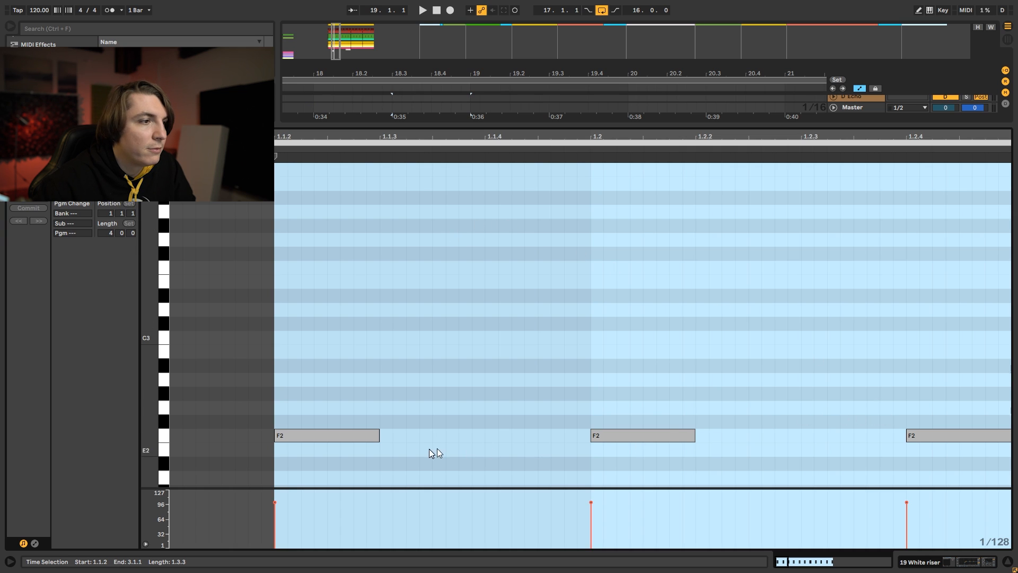
pyautogui.moveTo(360, 435); pyautogui.dragTo(882, 438)
pyautogui.moveTo(658, 435); pyautogui.dragTo(827, 434)
pyautogui.moveTo(808, 436)
pyautogui.mouseDown()
pyautogui.moveTo(834, 437)
pyautogui.moveTo(789, 436)
pyautogui.moveTo(800, 437)
pyautogui.mouseUp()
pyautogui.hotkey('shift', 'Tab')
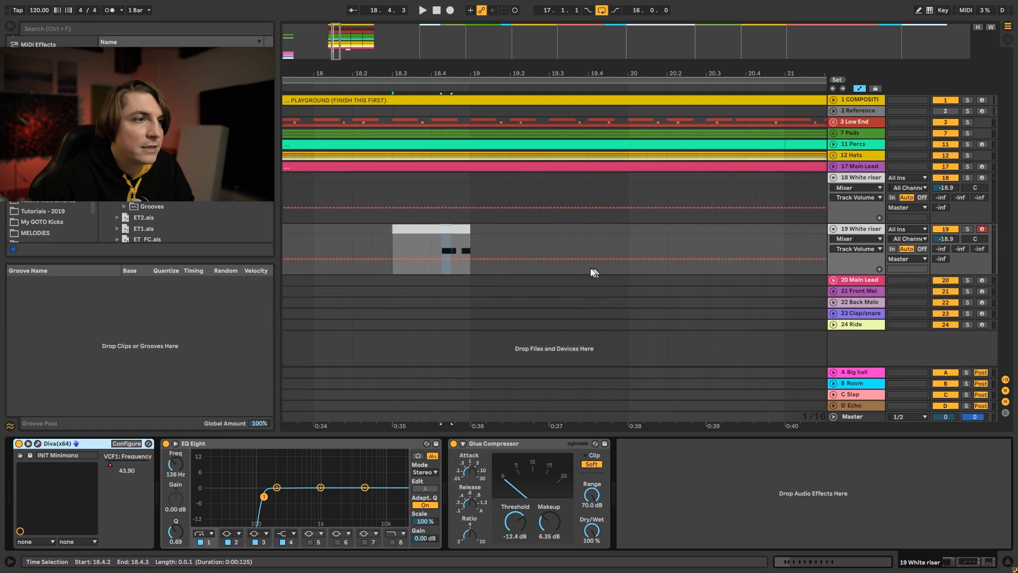
# Step: Solo the duplicated White riser track and play its short clip from 18.3.4
pyautogui.click(429, 253)
pyautogui.click(968, 230)
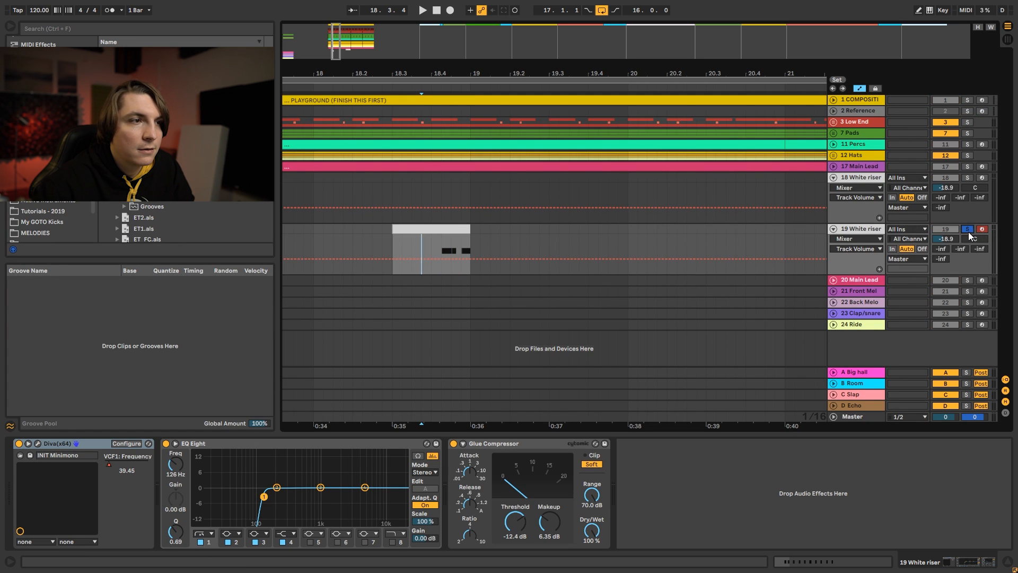
pyautogui.press('space')
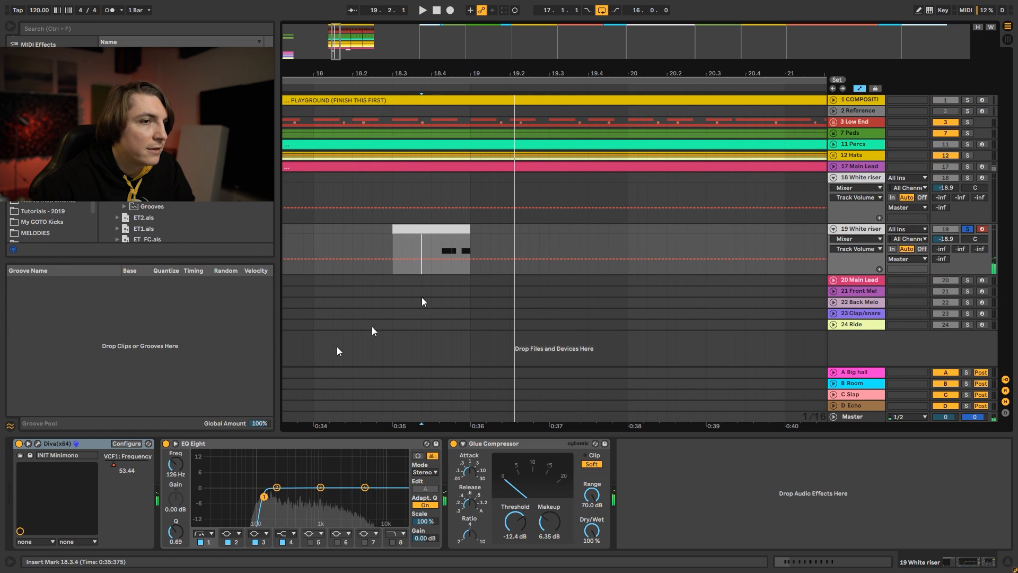
# Step: Reshape the duplicate's VCF1 Frequency automation to reach about 0.10 at bar 19, and play it from 18.4
pyautogui.click(849, 239)
pyautogui.click(862, 257)
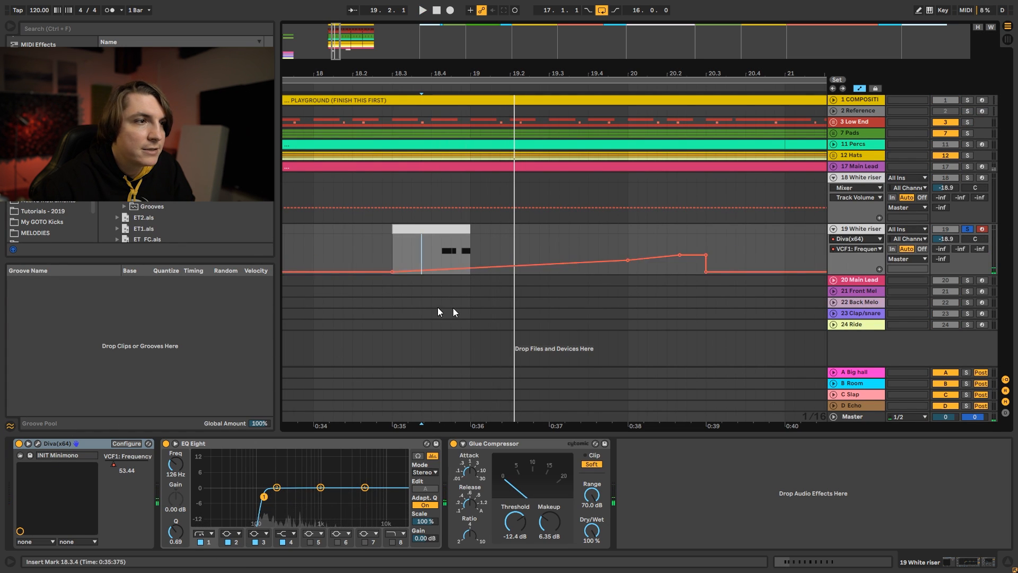
pyautogui.moveTo(431, 270)
pyautogui.mouseDown()
pyautogui.moveTo(471, 263)
pyautogui.moveTo(480, 273)
pyautogui.moveTo(471, 269)
pyautogui.mouseUp()
pyautogui.click(437, 263)
pyautogui.press('space')
pyautogui.press('space')
pyautogui.press('space')
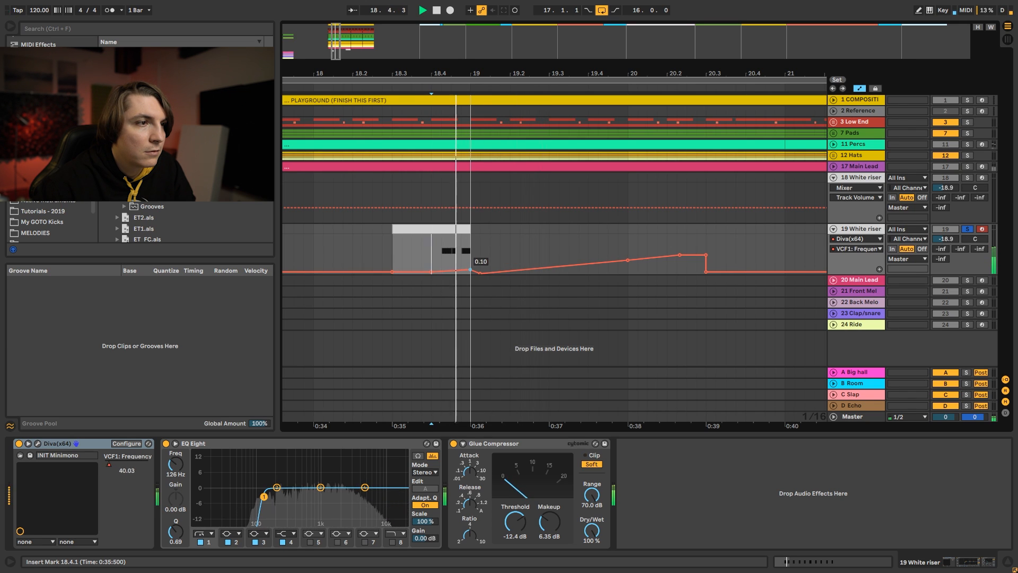
pyautogui.press('space')
# Step: Adjust the Envelope 2 filter modulation and cutoff in the duplicate's Diva, re-enable the overridden automation and replay the clip
pyautogui.click(37, 443)
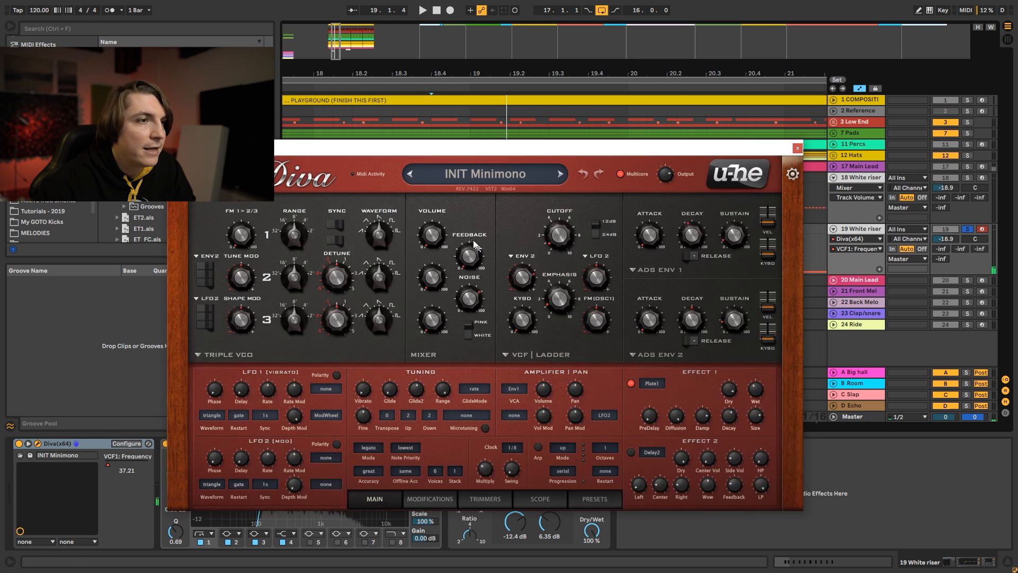
pyautogui.moveTo(524, 281); pyautogui.dragTo(523, 285)
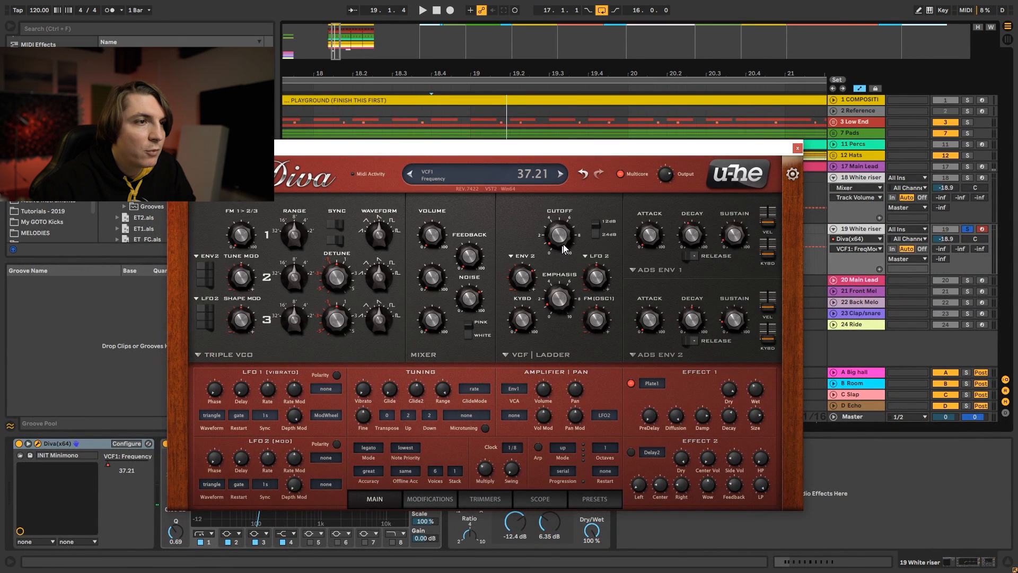
pyautogui.moveTo(564, 250); pyautogui.dragTo(566, 251)
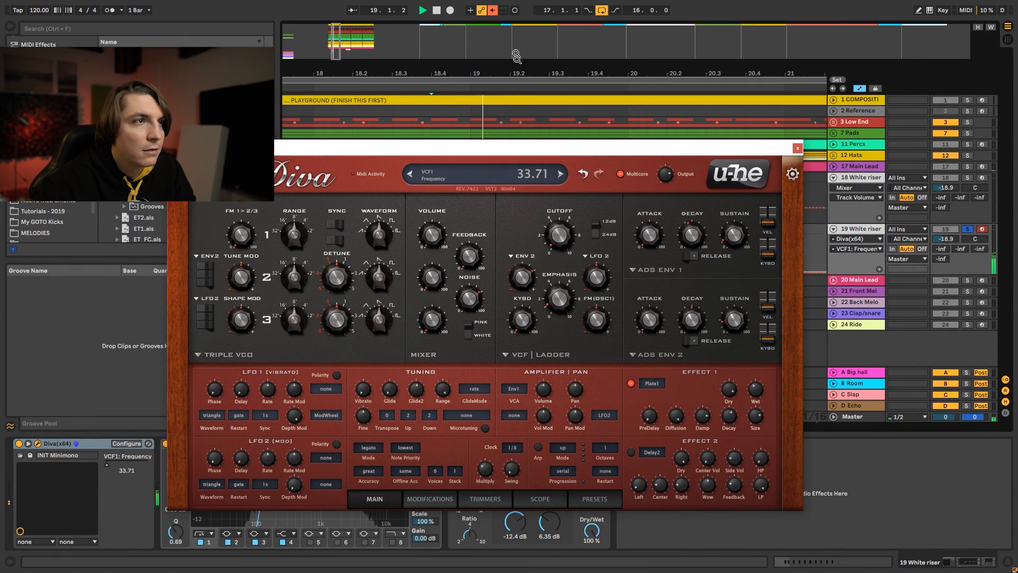
pyautogui.click(493, 10)
pyautogui.press('space')
pyautogui.press('space')
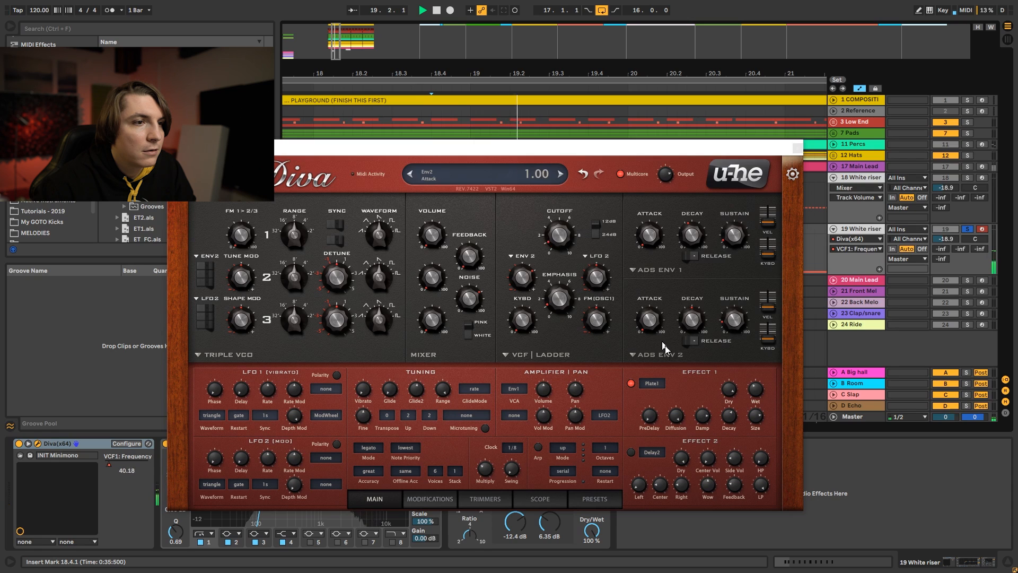
# Step: Adjust the Plate1 reverb's size and decay in the duplicate's Diva, and play the clip
pyautogui.click(761, 419)
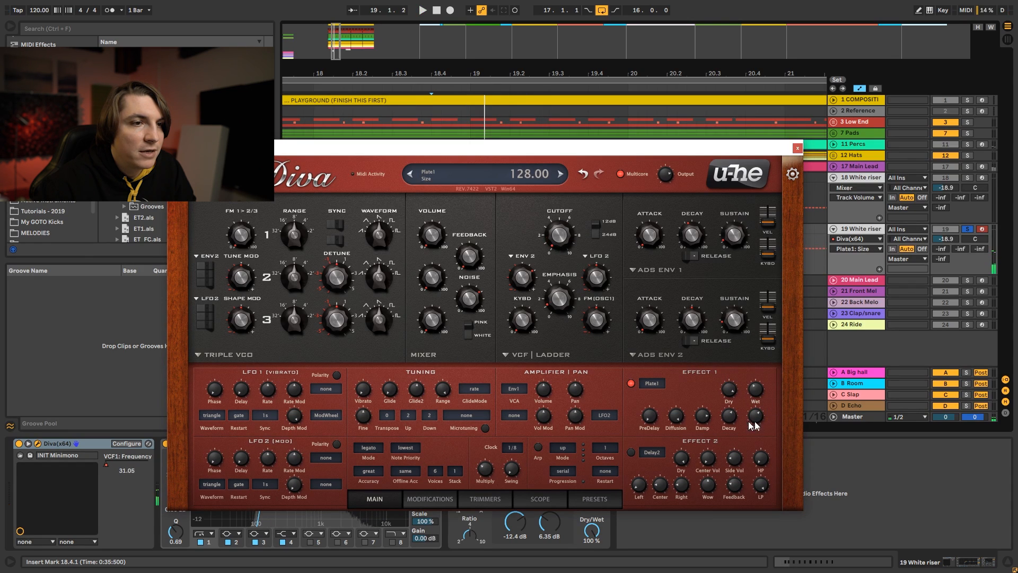
pyautogui.moveTo(735, 420); pyautogui.dragTo(735, 447)
pyautogui.press('space')
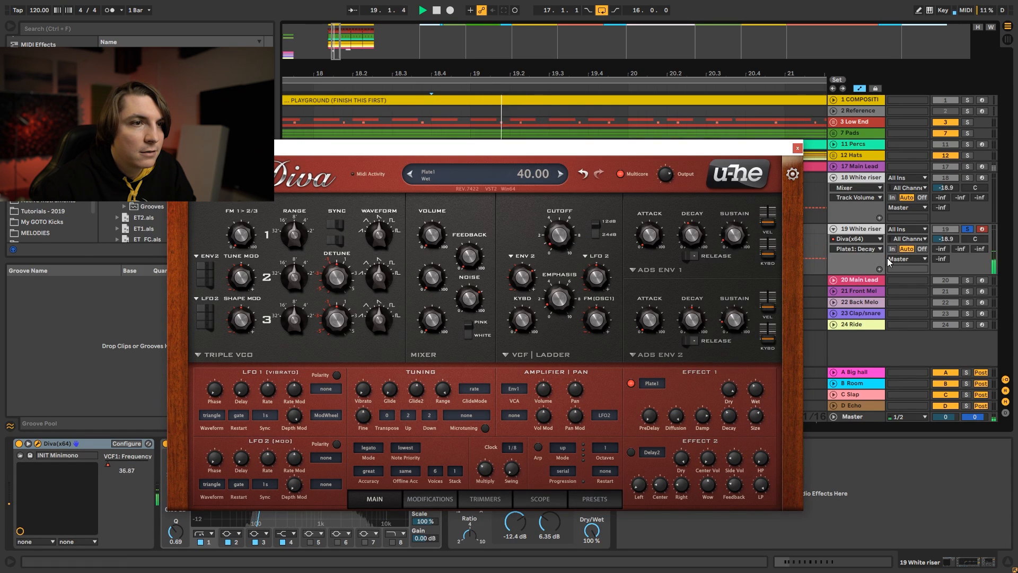
pyautogui.press('space')
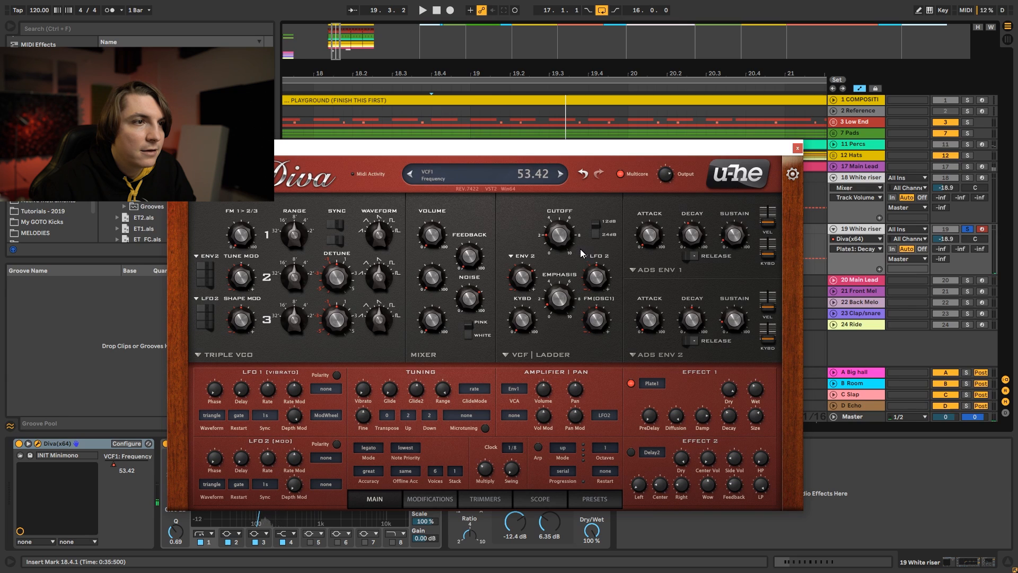
# Step: Set the Envelope 2 filter modulation depth to 50 in the duplicate's Diva, listen to it and close the synth window
pyautogui.moveTo(513, 275)
pyautogui.mouseDown()
pyautogui.moveTo(518, 298)
pyautogui.moveTo(524, 277)
pyautogui.moveTo(525, 288)
pyautogui.mouseUp()
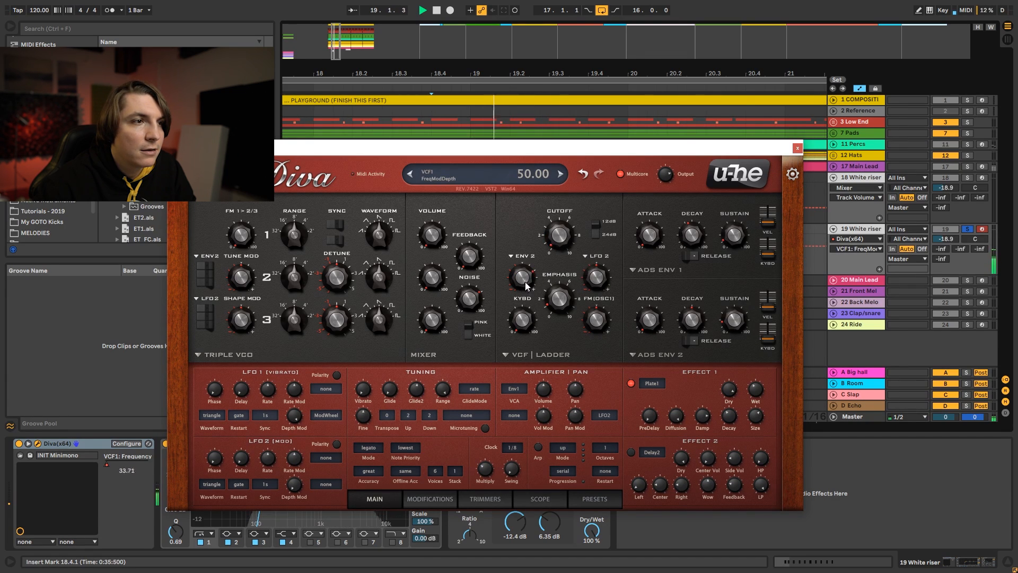
pyautogui.press('space')
pyautogui.click(797, 148)
# Step: Unsolo the duplicated White riser, play the full mix from bar 17 and set the duplicate's track volume to -17.8 dB
pyautogui.moveTo(540, 74); pyautogui.dragTo(546, 30)
pyautogui.click(457, 228)
pyautogui.press('space')
pyautogui.click(967, 231)
pyautogui.press('space')
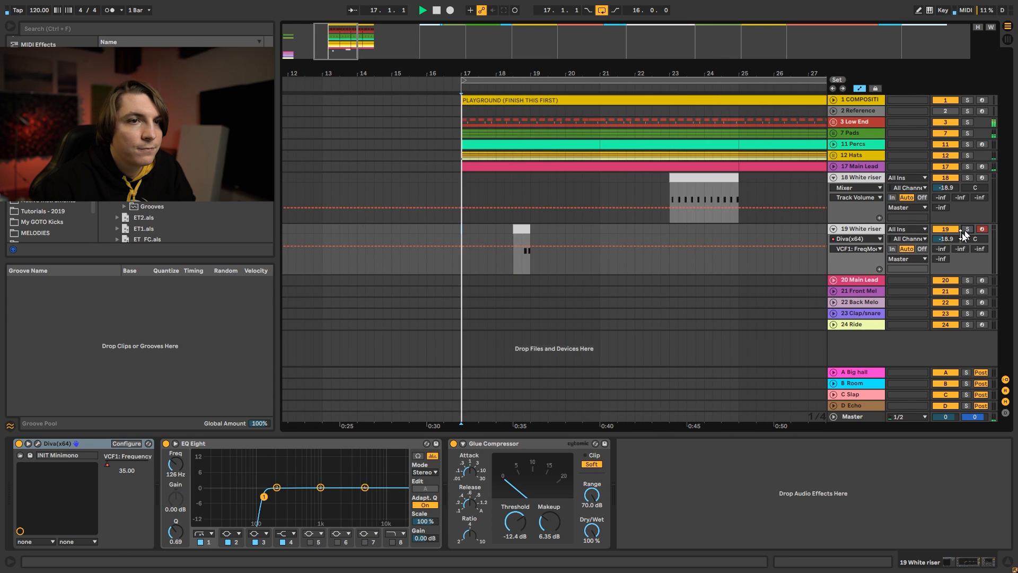
pyautogui.moveTo(947, 240); pyautogui.dragTo(947, 233)
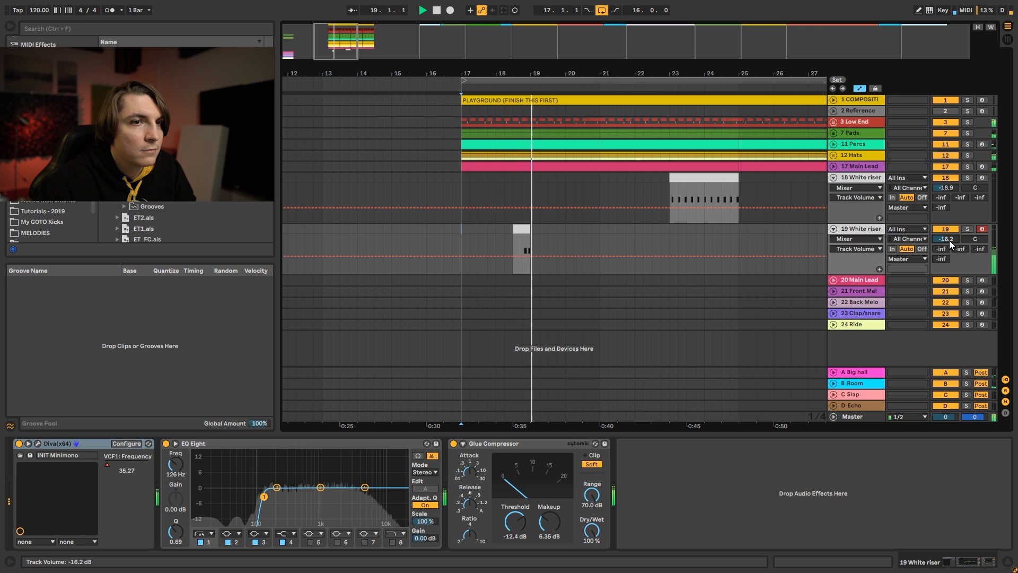
pyautogui.moveTo(949, 238); pyautogui.dragTo(949, 244)
pyautogui.press('space')
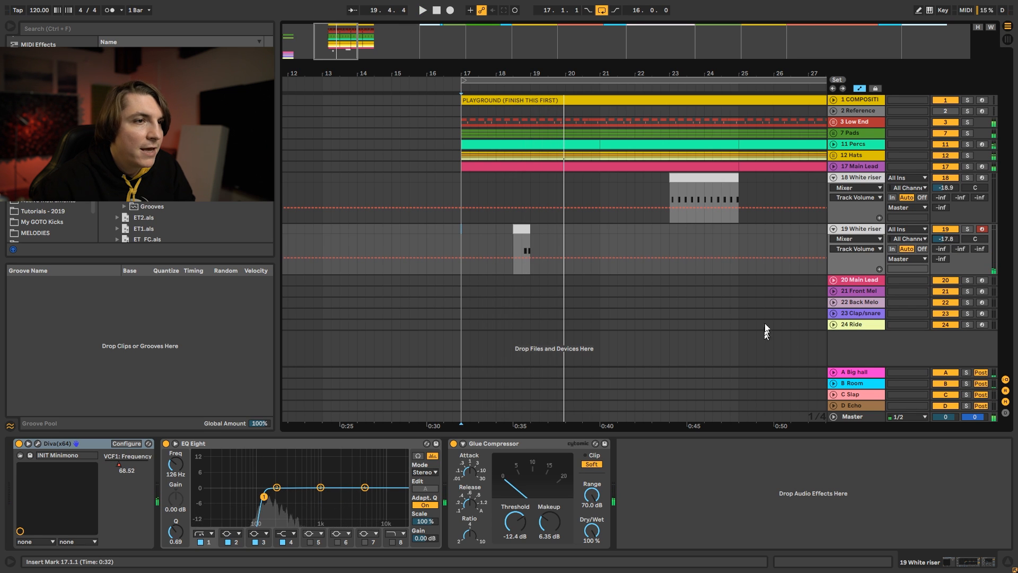
# Step: Enable Effect 2 as Delay2 in the duplicate's Diva, set its side volume to 19 during playback, and close the synth window
pyautogui.click(859, 231)
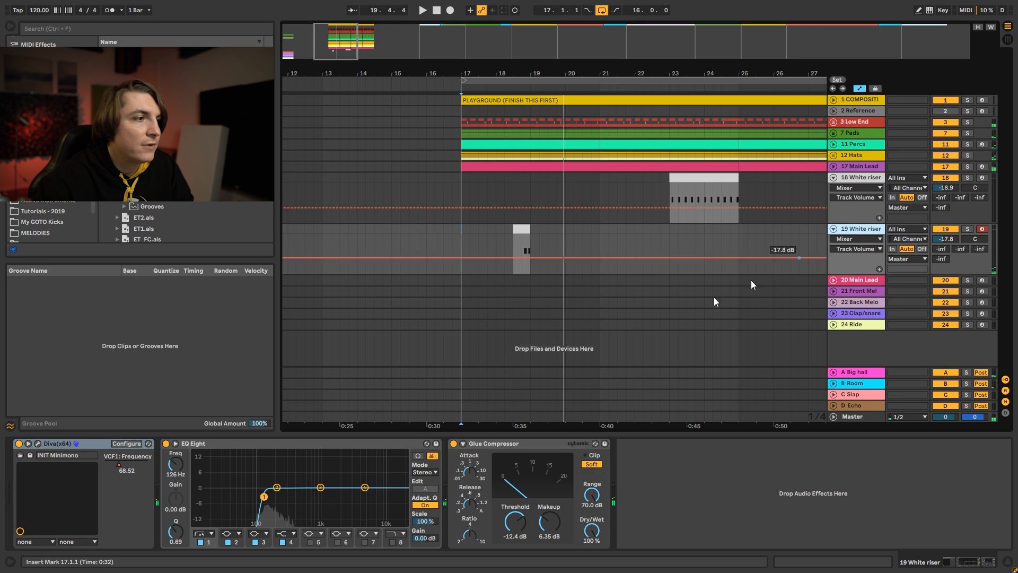
pyautogui.click(38, 443)
pyautogui.click(630, 452)
pyautogui.press('space')
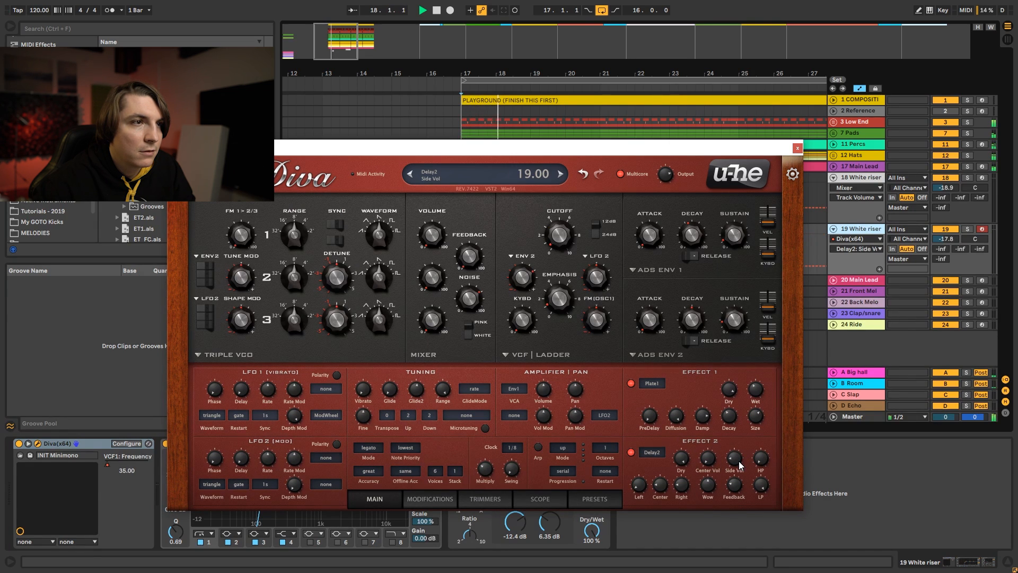
pyautogui.moveTo(613, 148); pyautogui.dragTo(647, 119)
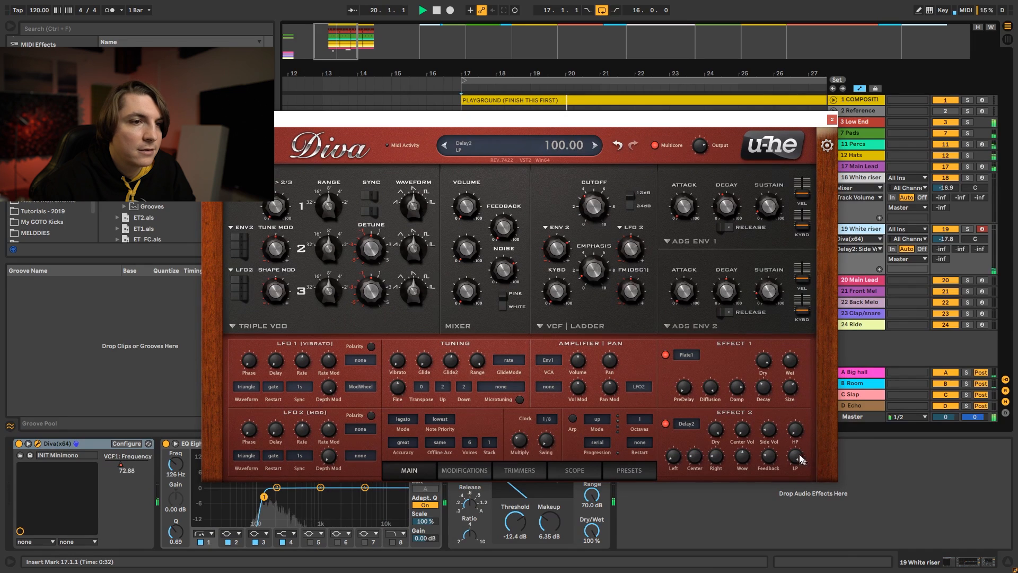
pyautogui.click(832, 120)
# Step: Copy the duplicate track's short riser clip from bar 18.3 to bars 30.3 to 31
pyautogui.scroll(-2, 517, 231)
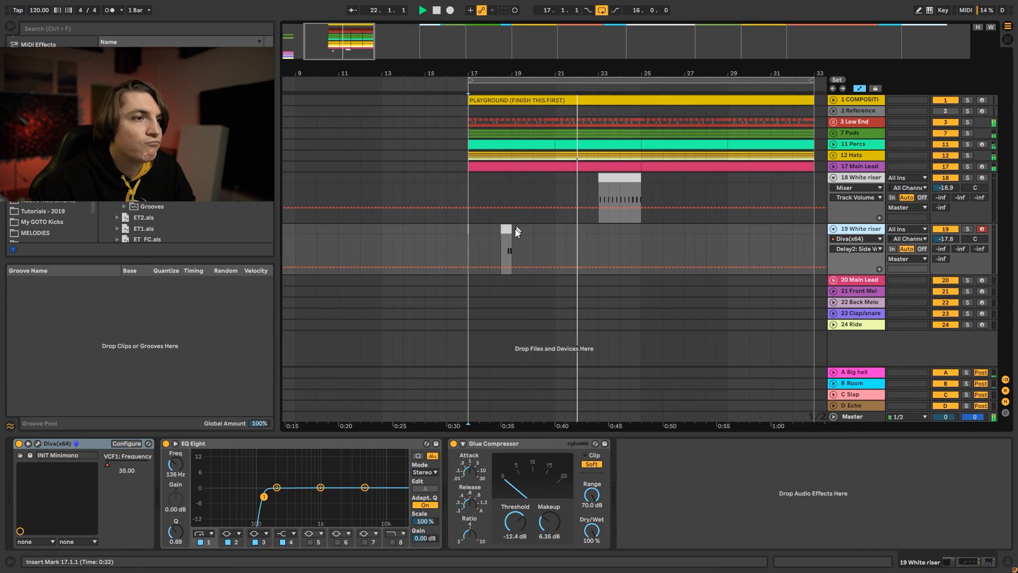
pyautogui.moveTo(506, 228); pyautogui.dragTo(769, 243)
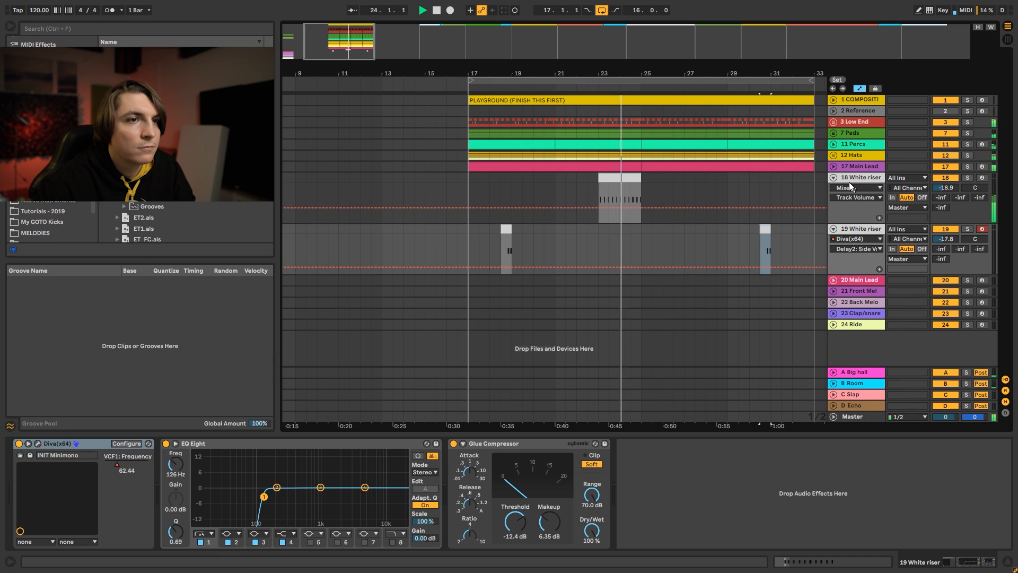
# Step: Fold both White riser tracks in the arrangement
pyautogui.click(833, 177)
pyautogui.click(833, 189)
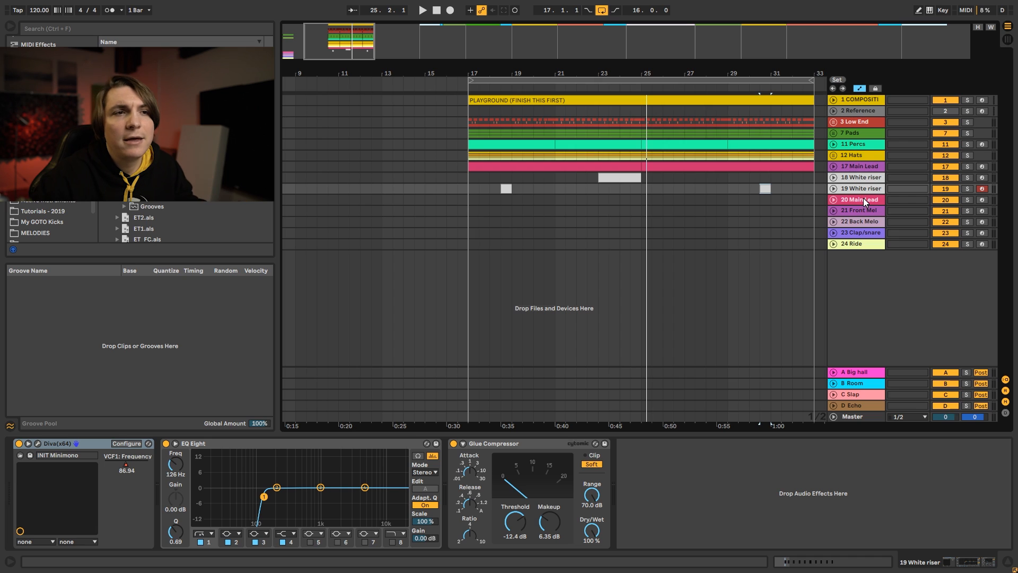
pyautogui.moveTo(734, 73)
pyautogui.mouseDown()
pyautogui.moveTo(728, 63)
pyautogui.moveTo(726, 72)
pyautogui.mouseUp()
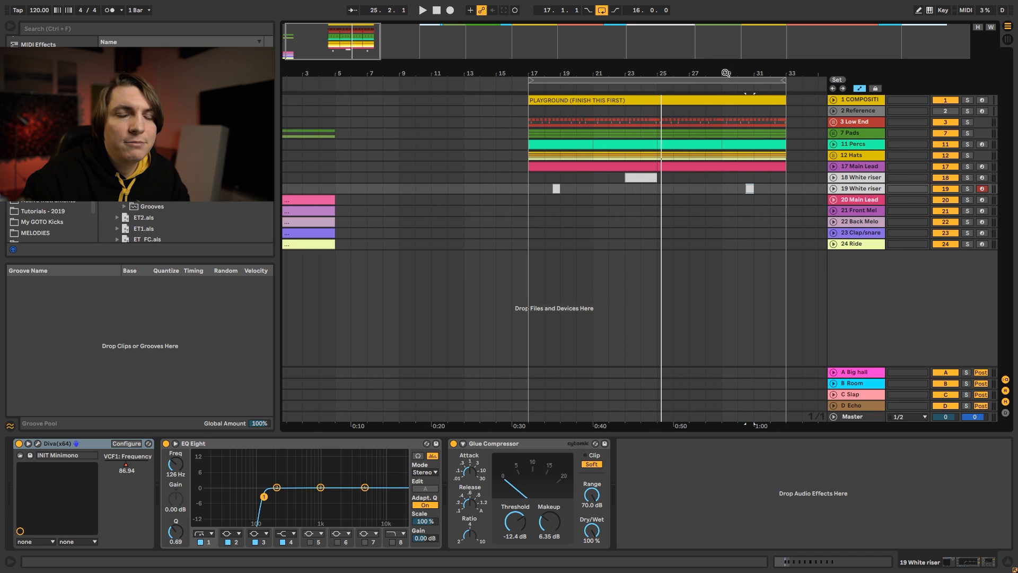
pyautogui.click(751, 133)
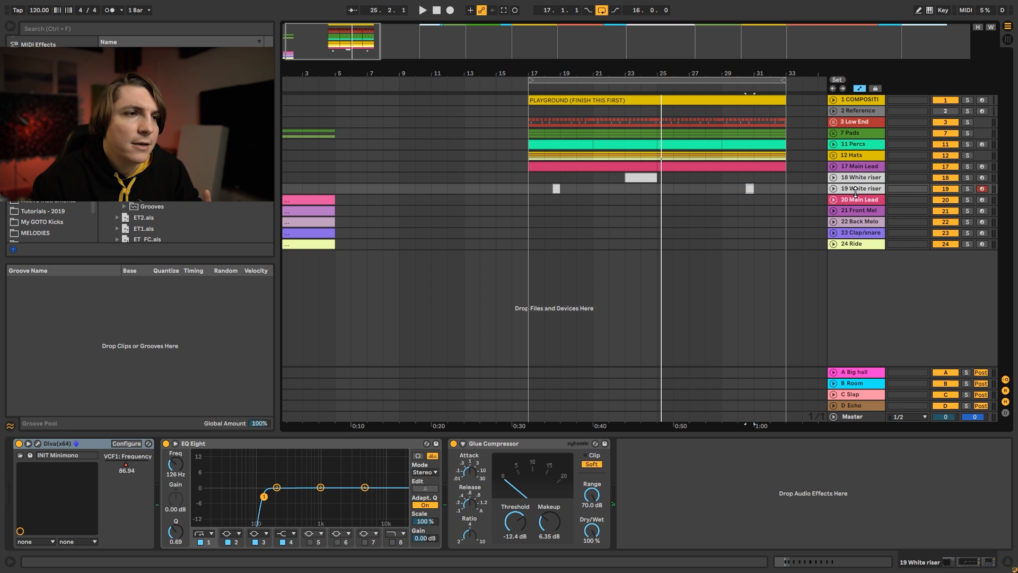
pyautogui.click(803, 190)
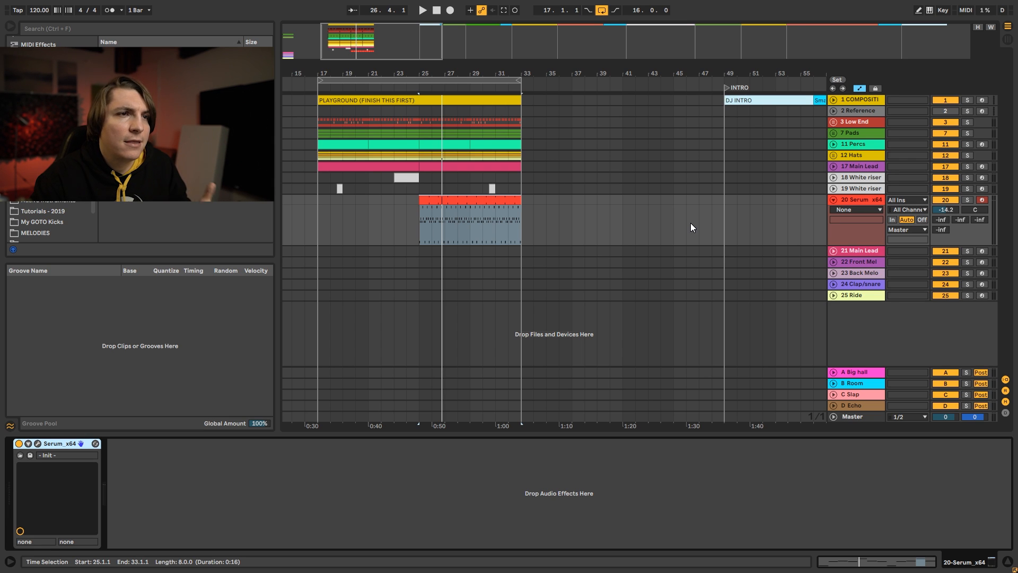
# Step: Solo the new Serum track, listen to its clip from bar 25 and open its Serum synth window
pyautogui.click(456, 78)
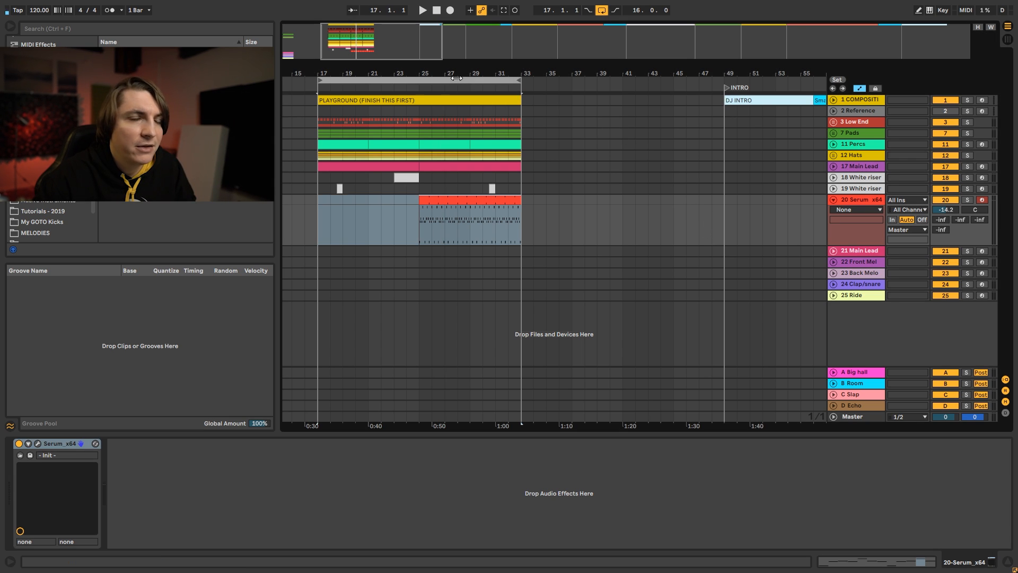
pyautogui.click(425, 223)
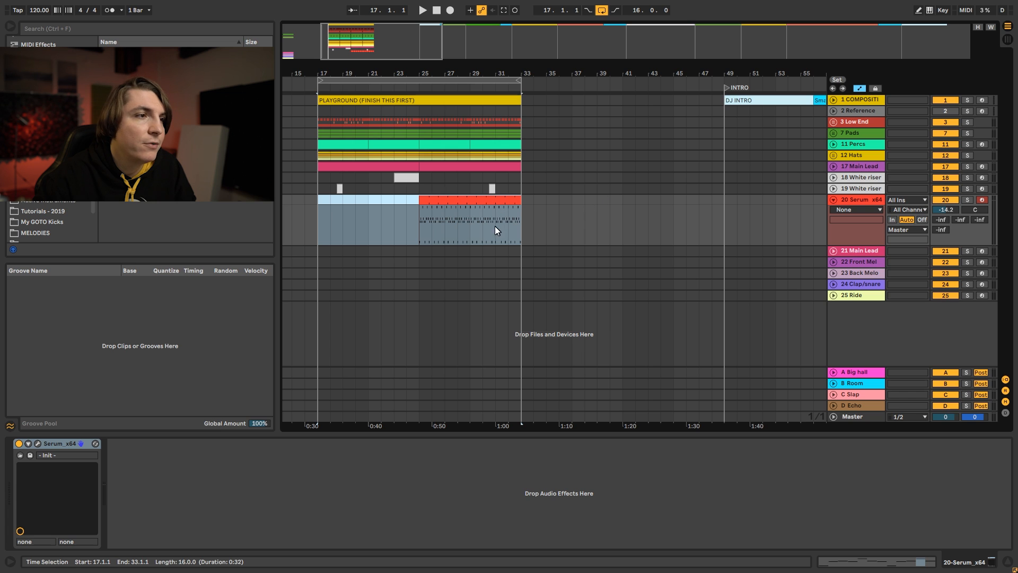
pyautogui.click(423, 225)
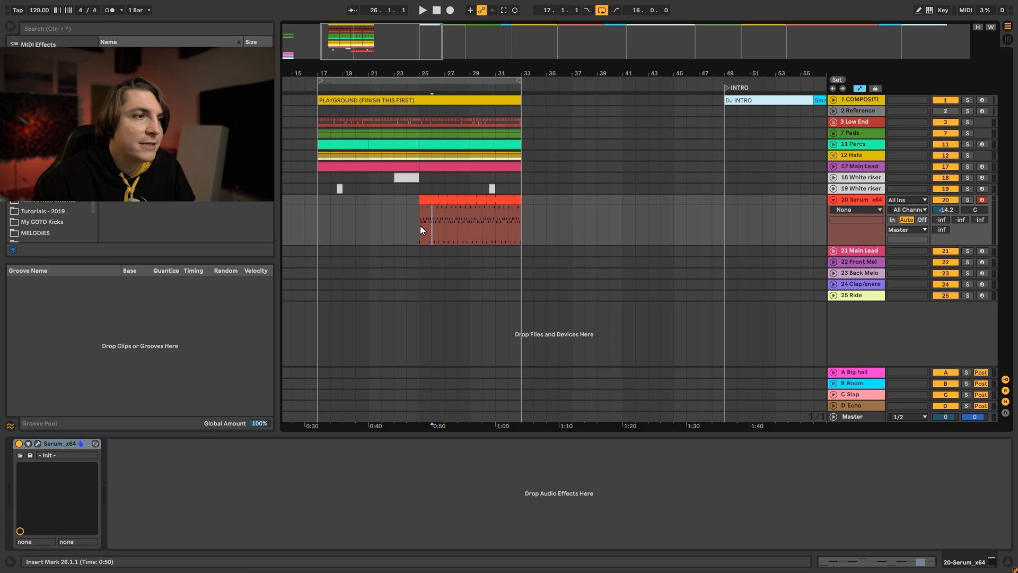
pyautogui.click(967, 199)
pyautogui.press('space')
pyautogui.click(40, 444)
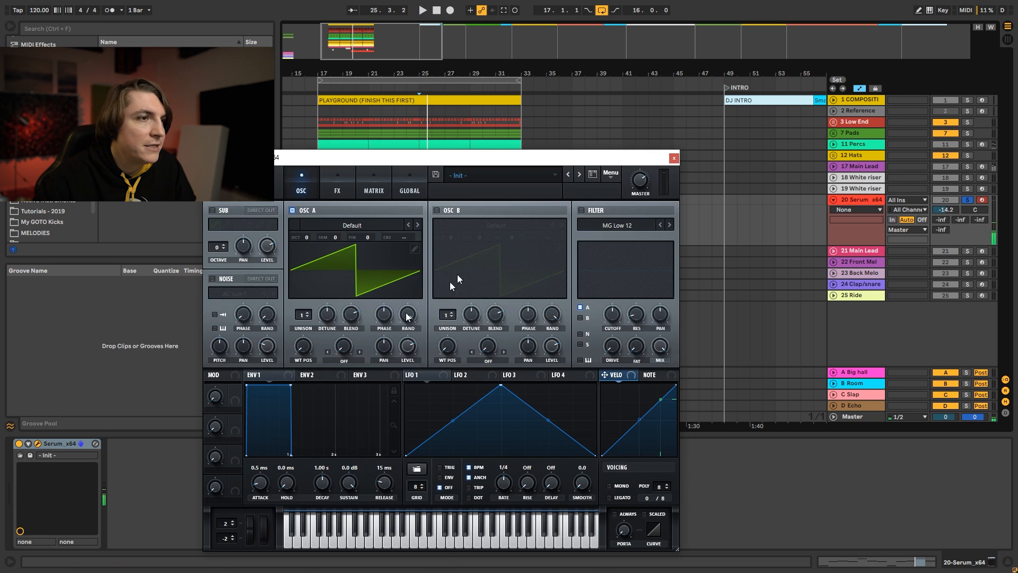
# Step: Set oscillator A's octave to +3 in Serum, listen to the soloed part and enable the MG Low 12 filter
pyautogui.moveTo(444, 164); pyautogui.dragTo(505, 108)
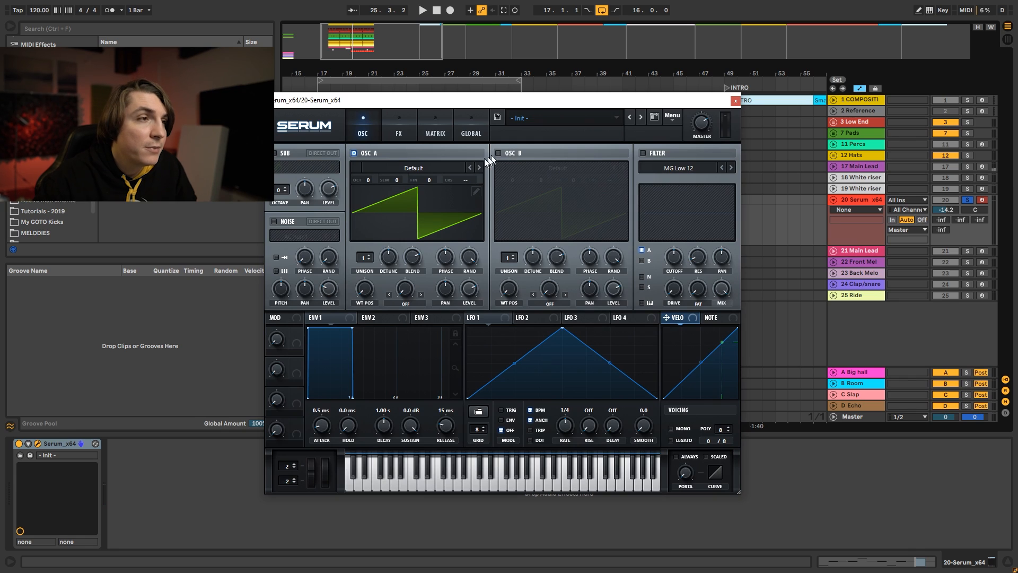
pyautogui.moveTo(365, 180); pyautogui.dragTo(375, 141)
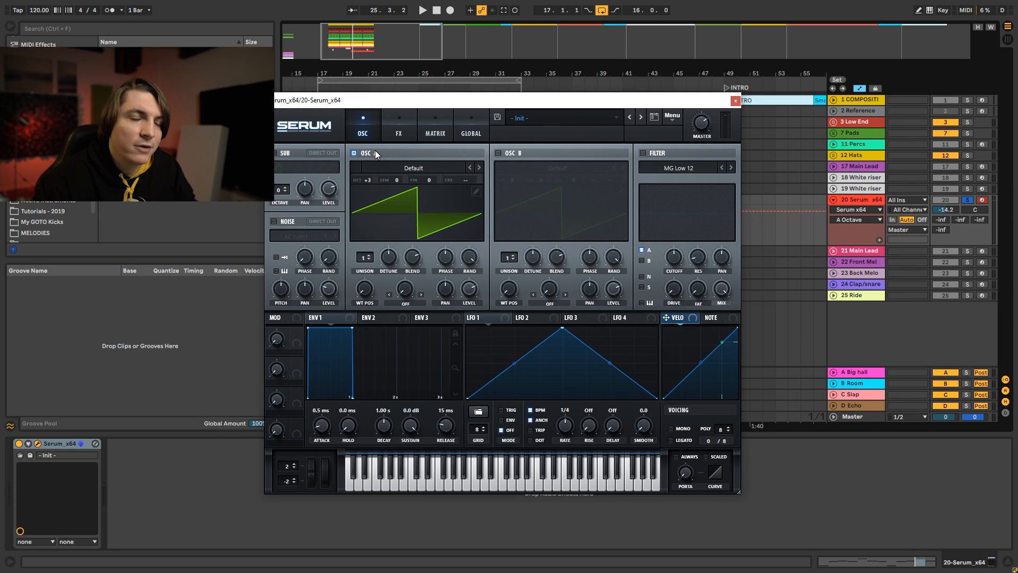
pyautogui.press('space')
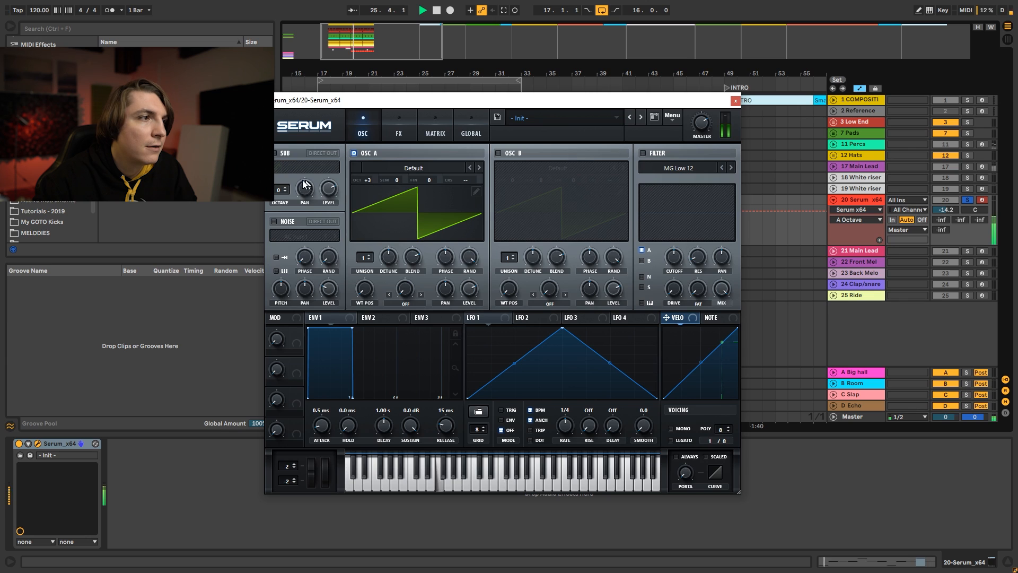
pyautogui.moveTo(366, 183)
pyautogui.mouseDown()
pyautogui.moveTo(367, 193)
pyautogui.moveTo(370, 183)
pyautogui.mouseUp()
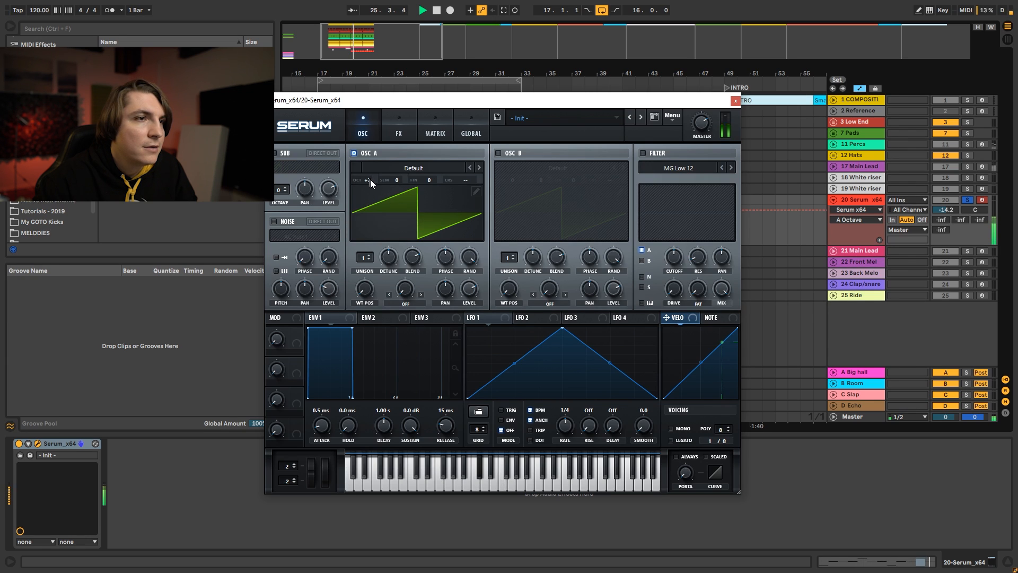
pyautogui.click(643, 153)
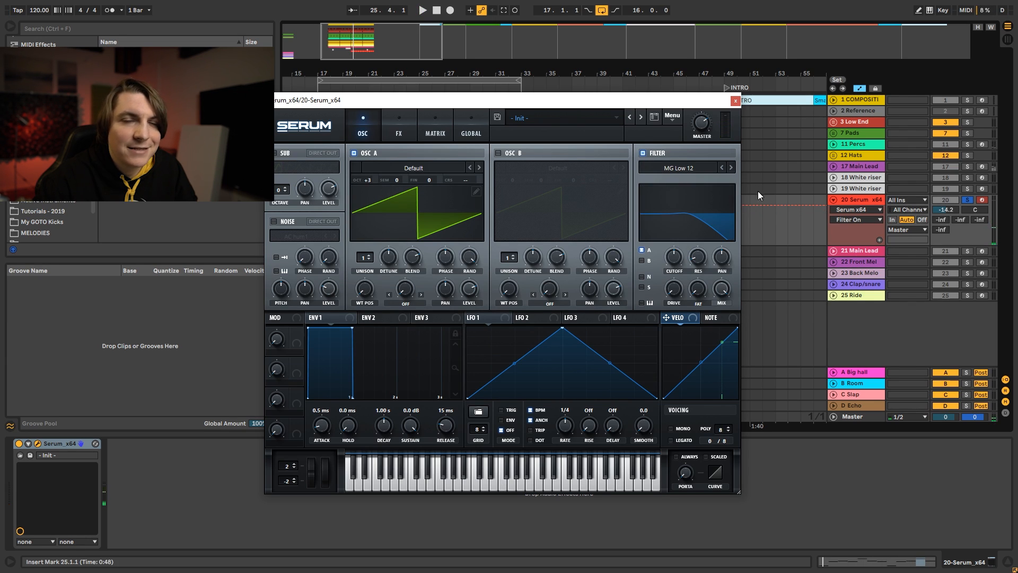
# Step: Load the Basic Mg wavetable into oscillator A and set the filter cutoff to about 1203 Hz during playback
pyautogui.click(413, 168)
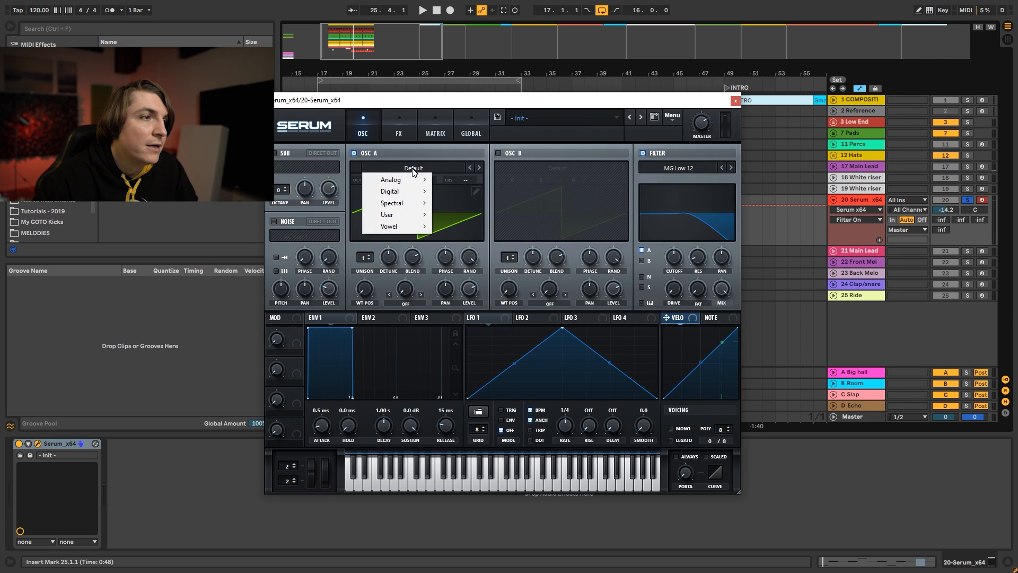
pyautogui.moveTo(406, 180)
pyautogui.click(488, 209)
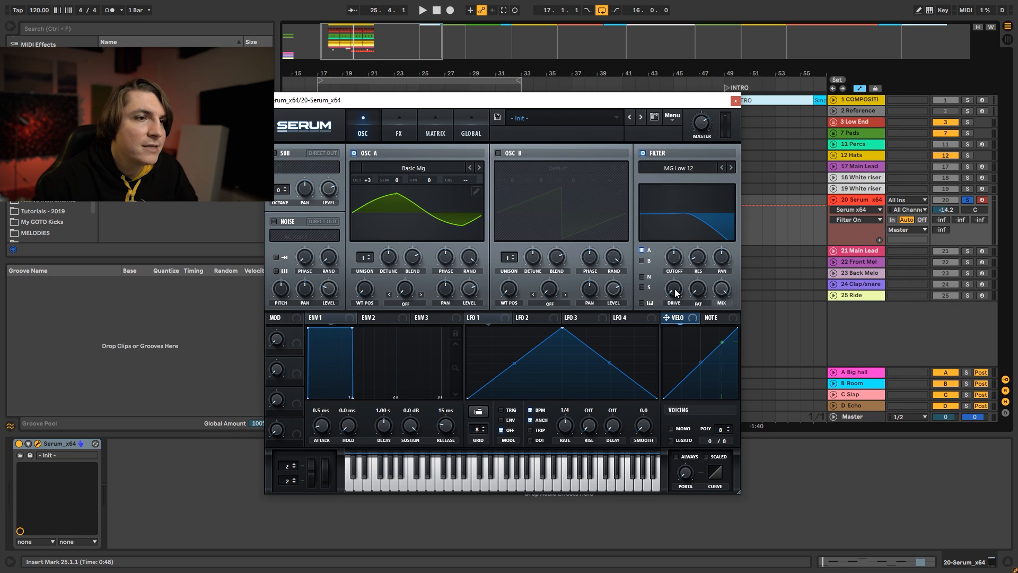
pyautogui.moveTo(675, 292); pyautogui.dragTo(675, 255)
pyautogui.press('space')
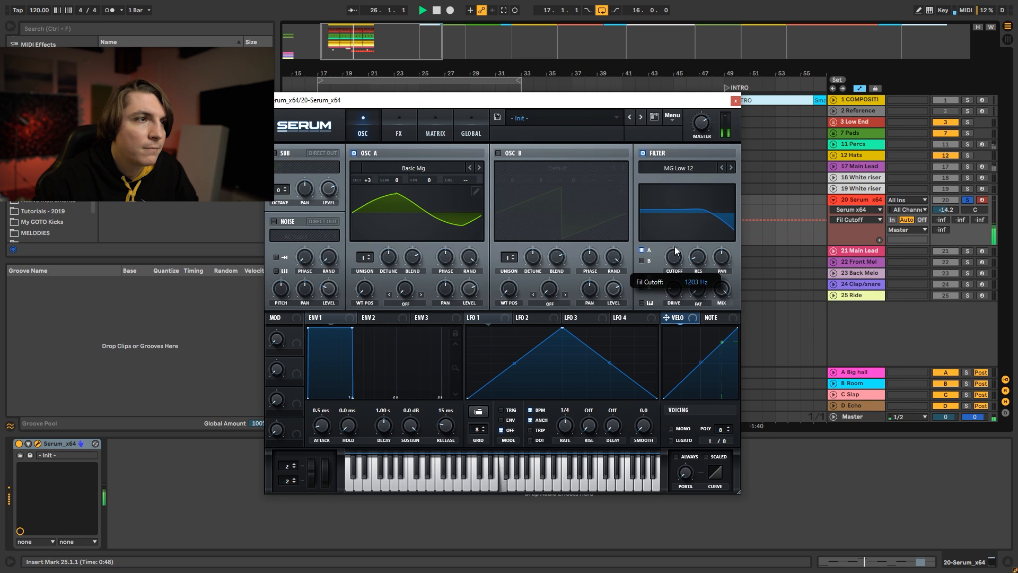
# Step: Enable Serum's Reverb effect and set its mix to 40% while listening to the part
pyautogui.click(399, 129)
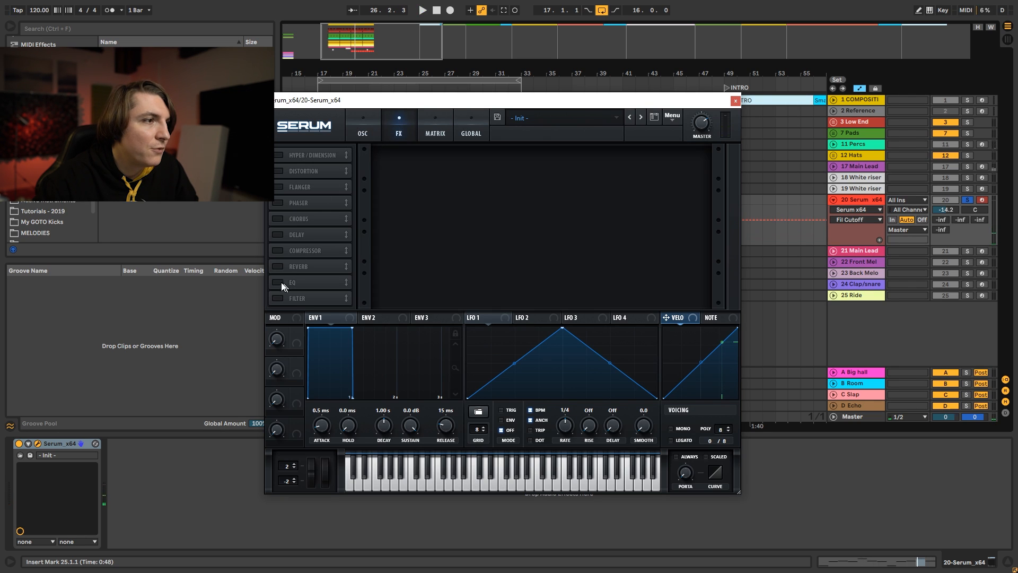
pyautogui.click(277, 266)
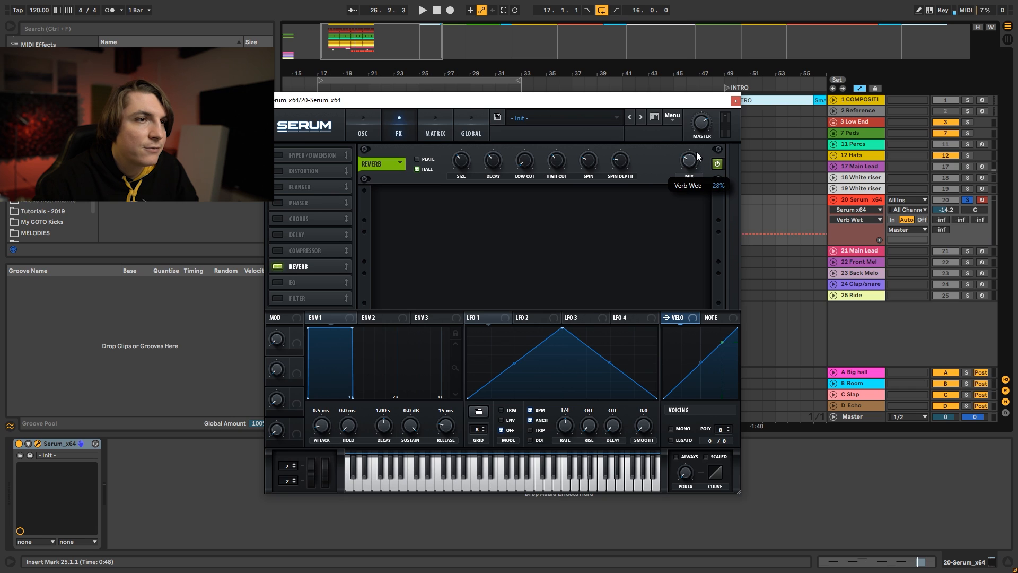
pyautogui.press('space')
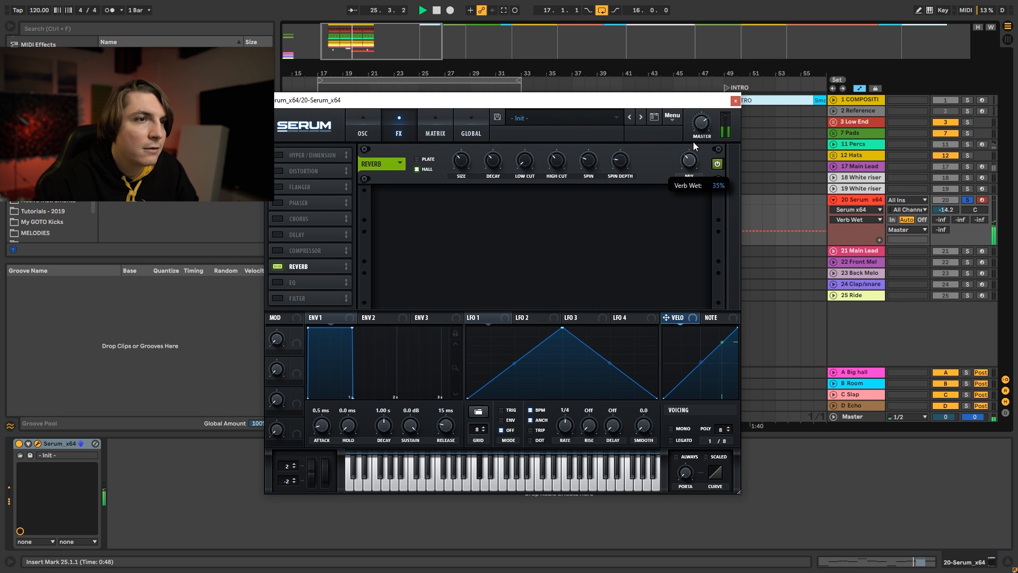
pyautogui.press('space')
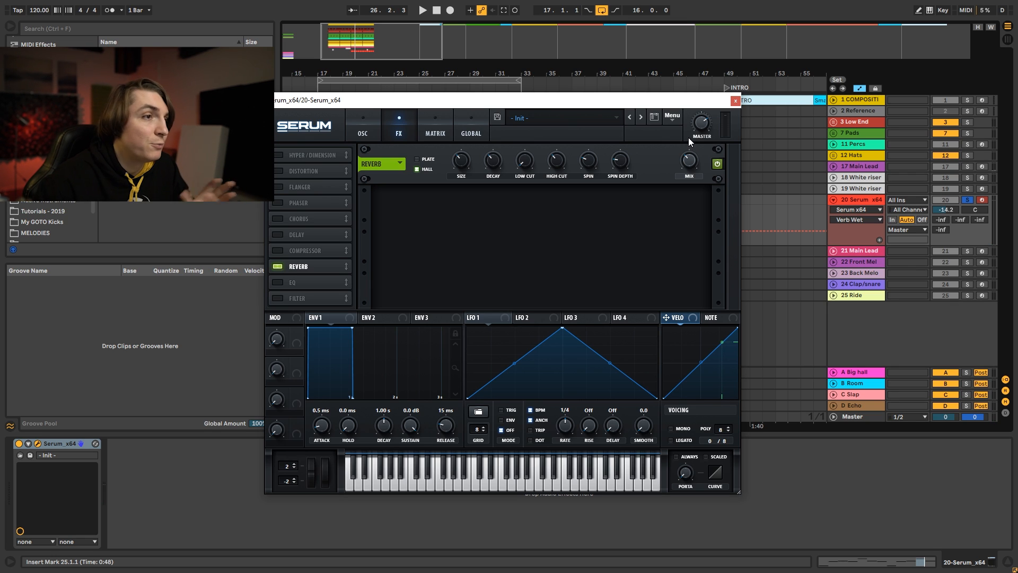
pyautogui.press('space')
pyautogui.moveTo(689, 161)
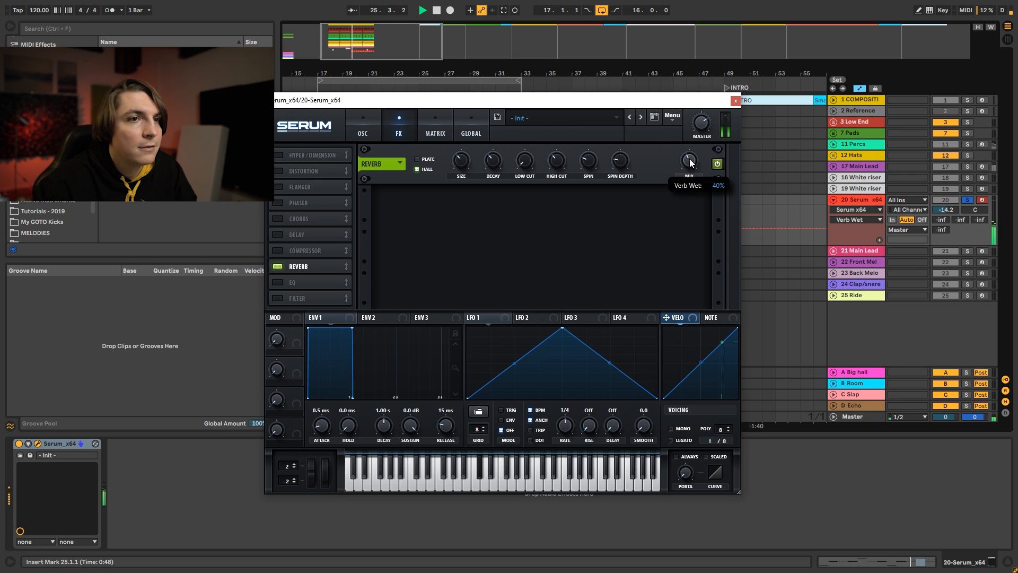
# Step: Unsolo the Serum track, close the synth window and set the track volume to -17.4 dB during full-mix playback
pyautogui.click(967, 200)
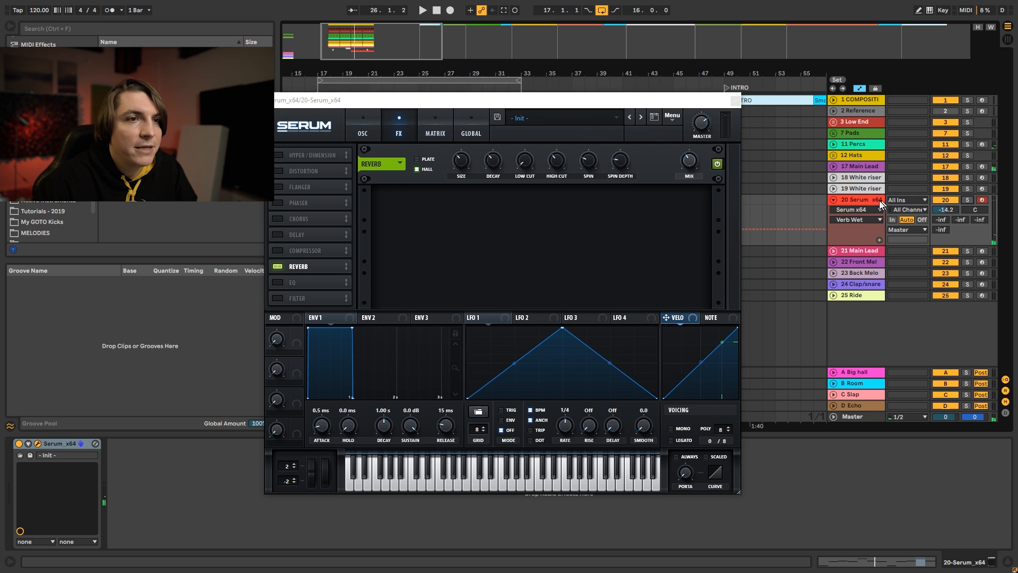
pyautogui.click(734, 101)
pyautogui.press('space')
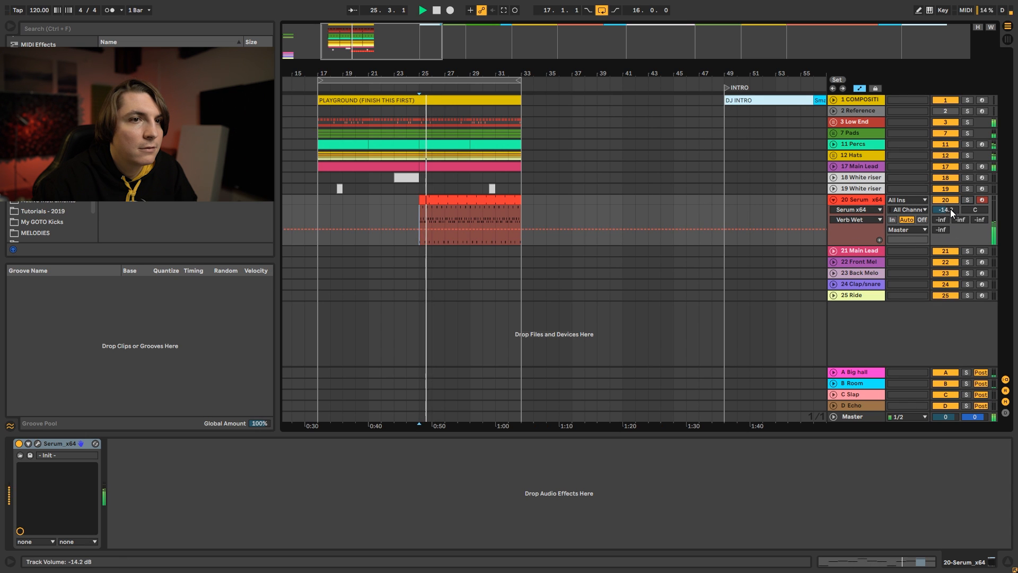
pyautogui.moveTo(951, 209); pyautogui.dragTo(944, 218)
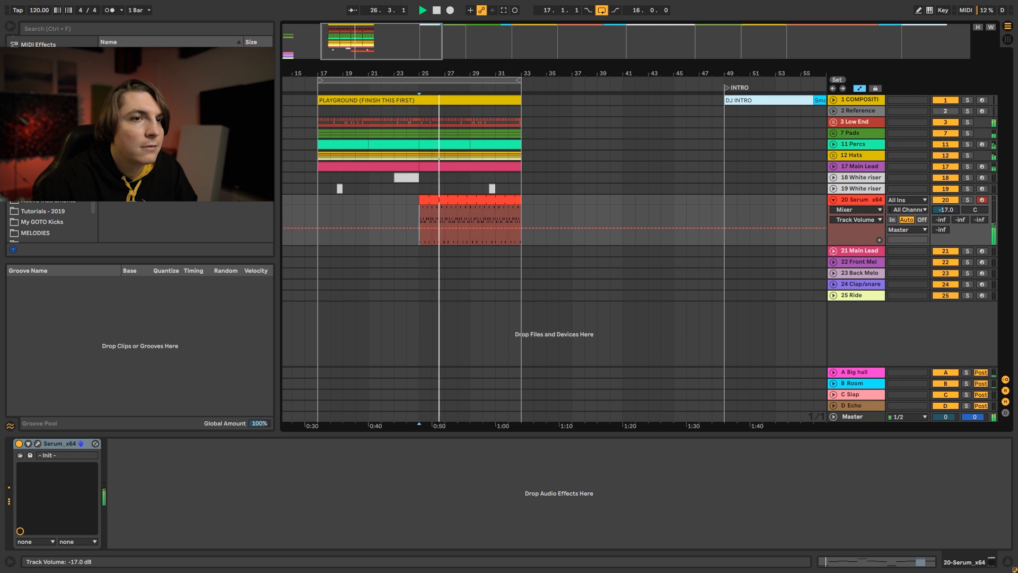
pyautogui.press('space')
# Step: Add EQ Eight to the Serum track, cutting the lows with band 1 and setting band 4 to 4.26 kHz and -6.80 dB
pyautogui.hotkey('ctrl', 'f')
pyautogui.write('eq')
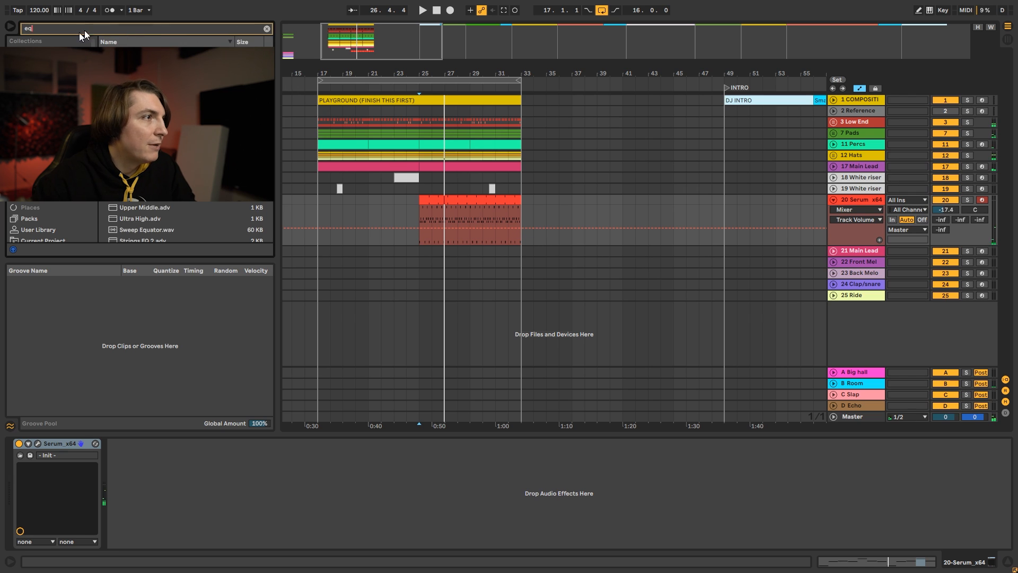
pyautogui.moveTo(140, 405); pyautogui.dragTo(307, 508)
pyautogui.click(157, 533)
pyautogui.click(150, 466)
pyautogui.press('space')
pyautogui.press('space')
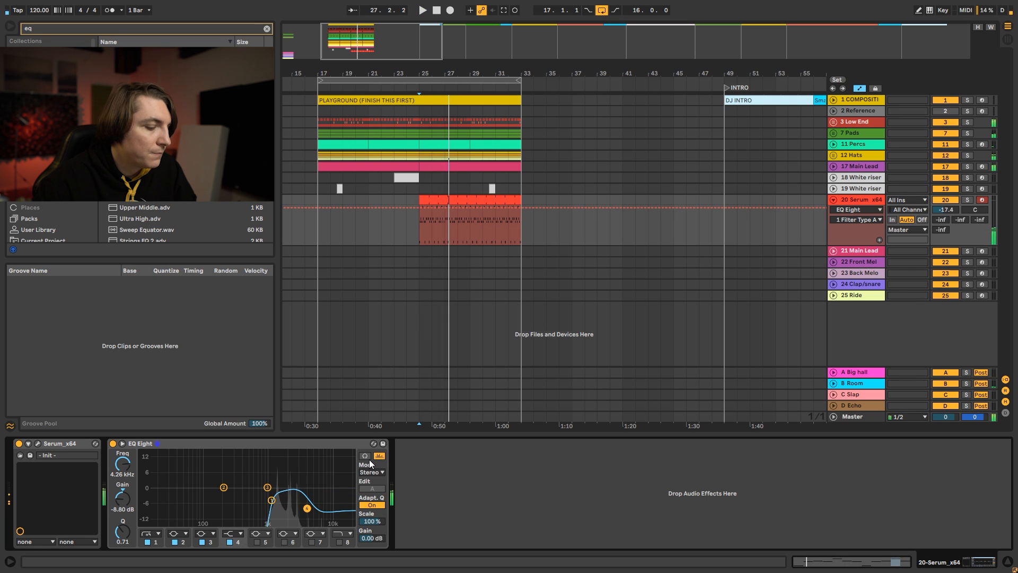
# Step: Enable Serum's Compressor effect and, during playback, set its threshold to -35.2 dB and adjust its mix
pyautogui.hotkey('ctrl', 'f')
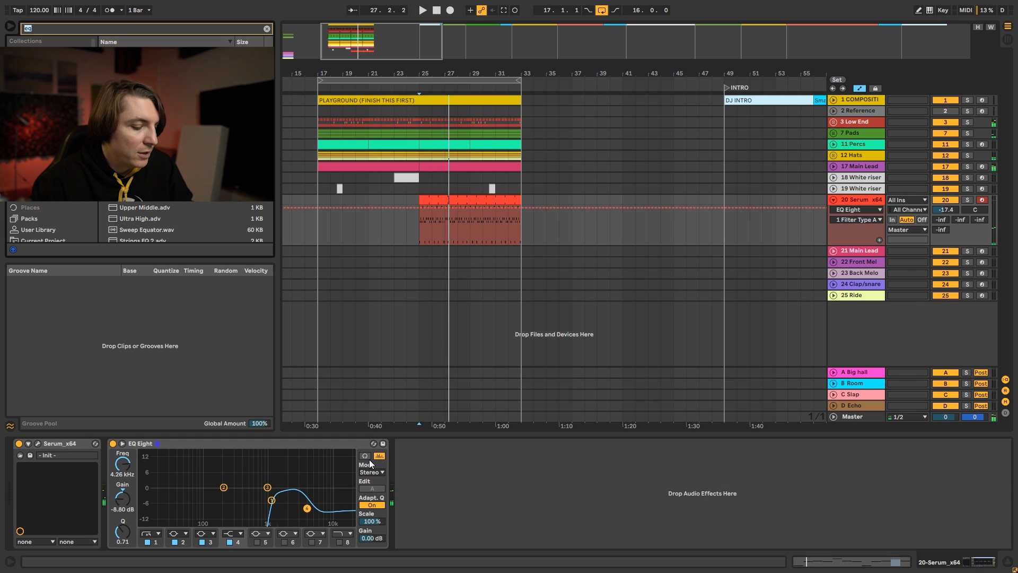
pyautogui.click(38, 444)
pyautogui.click(397, 121)
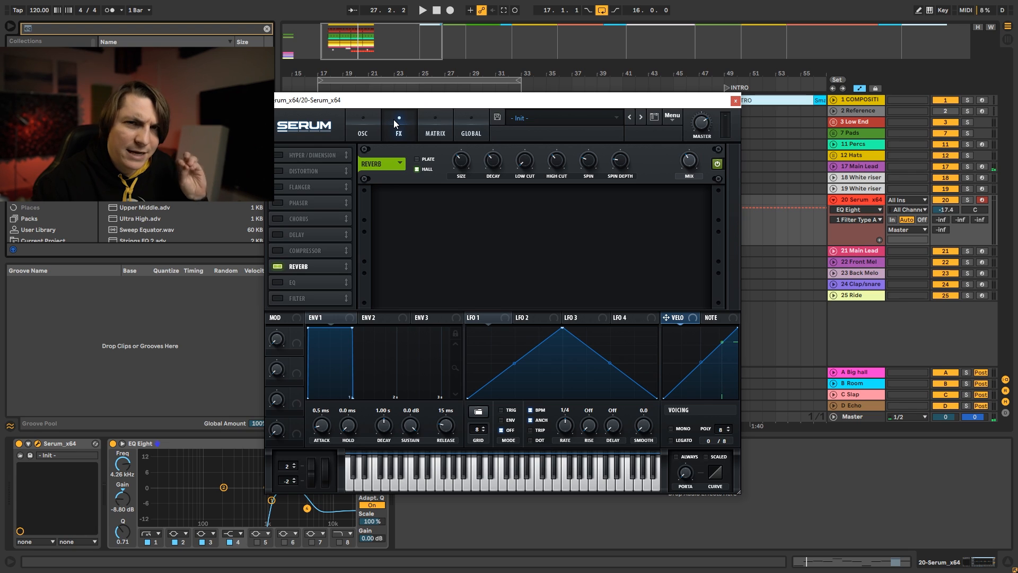
pyautogui.click(297, 251)
pyautogui.press('space')
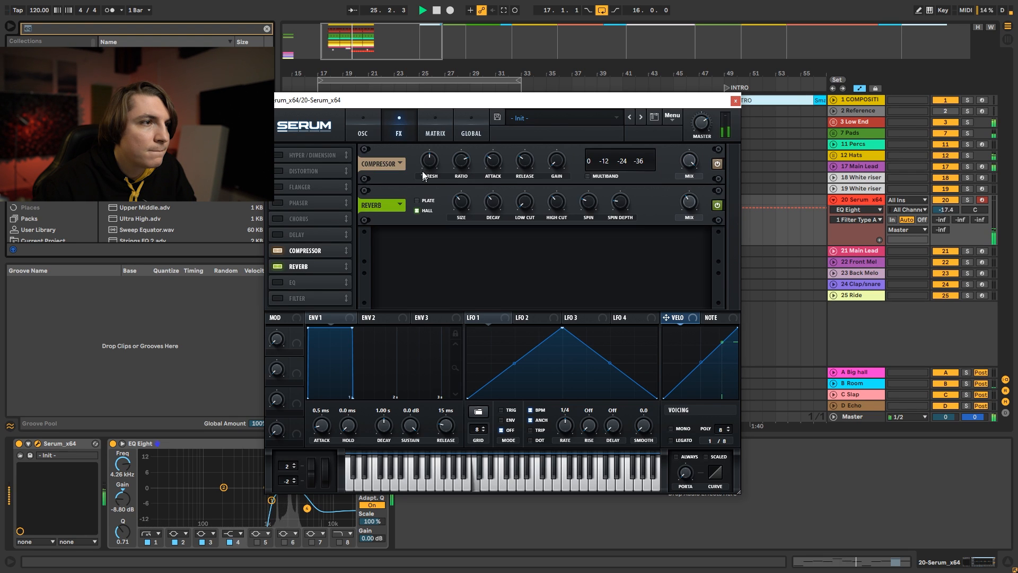
pyautogui.moveTo(424, 173); pyautogui.dragTo(430, 145)
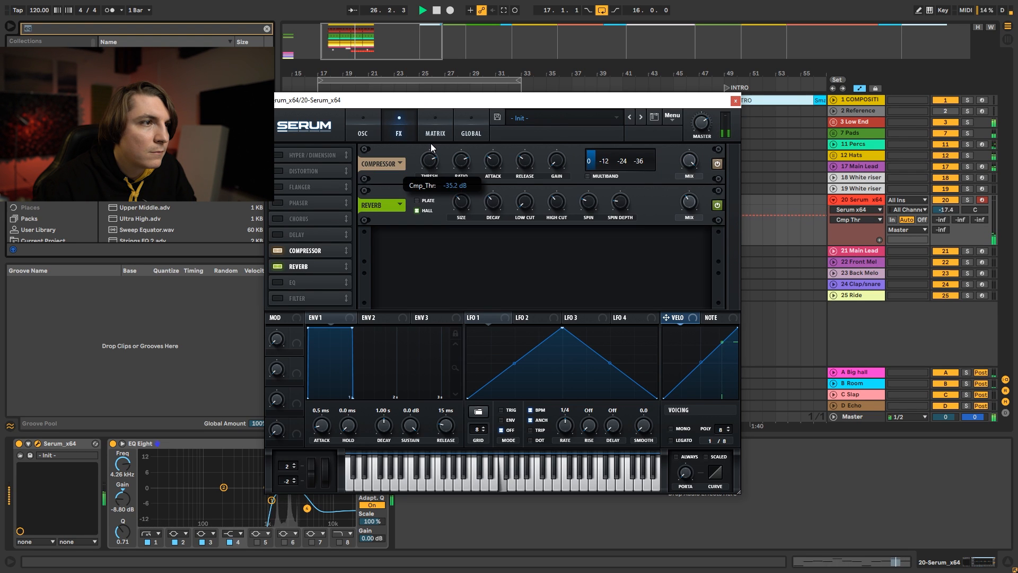
pyautogui.click(688, 160)
# Step: Shift oscillator A's wavetable position to a brighter waveform and raise the filter cutoff to about 2166 Hz
pyautogui.click(364, 121)
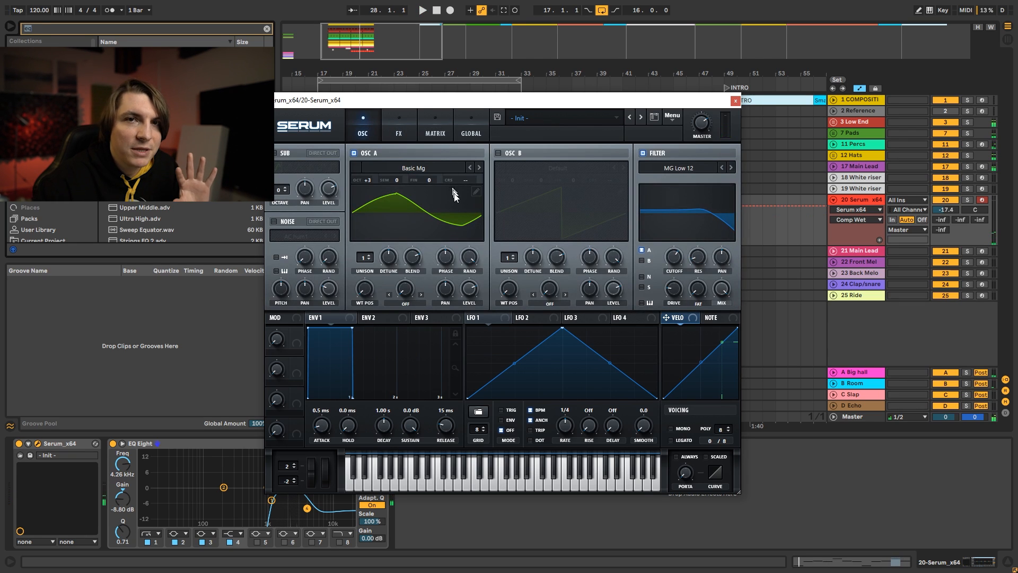
pyautogui.moveTo(368, 287)
pyautogui.mouseDown()
pyautogui.moveTo(374, 249)
pyautogui.moveTo(371, 274)
pyautogui.mouseUp()
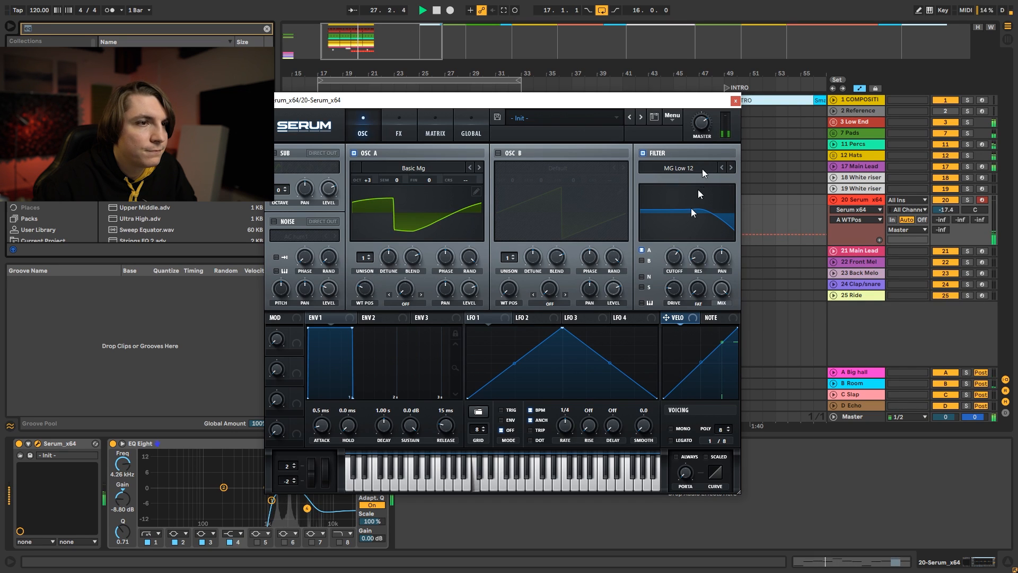
pyautogui.click(675, 258)
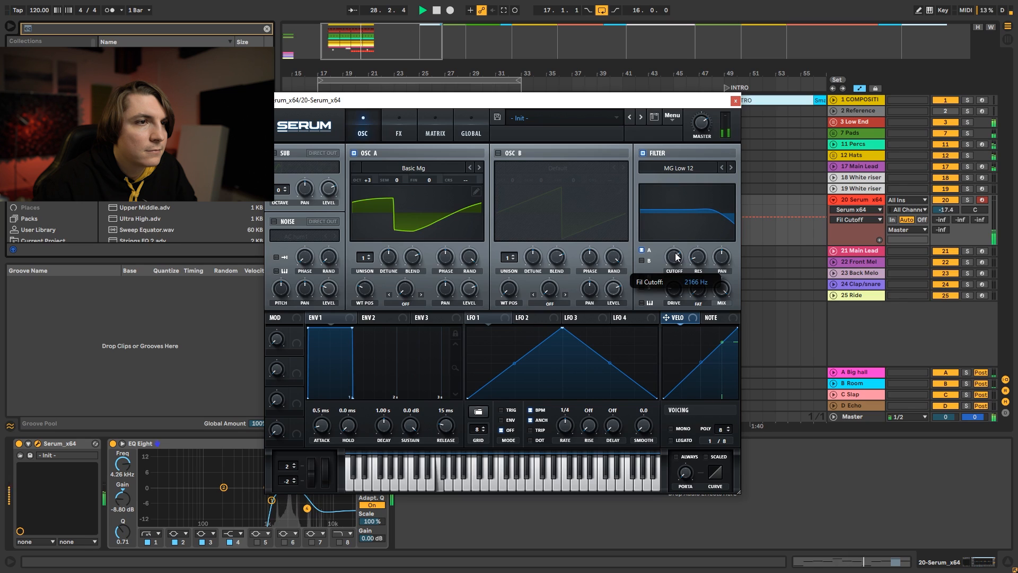
pyautogui.moveTo(674, 255); pyautogui.dragTo(674, 257)
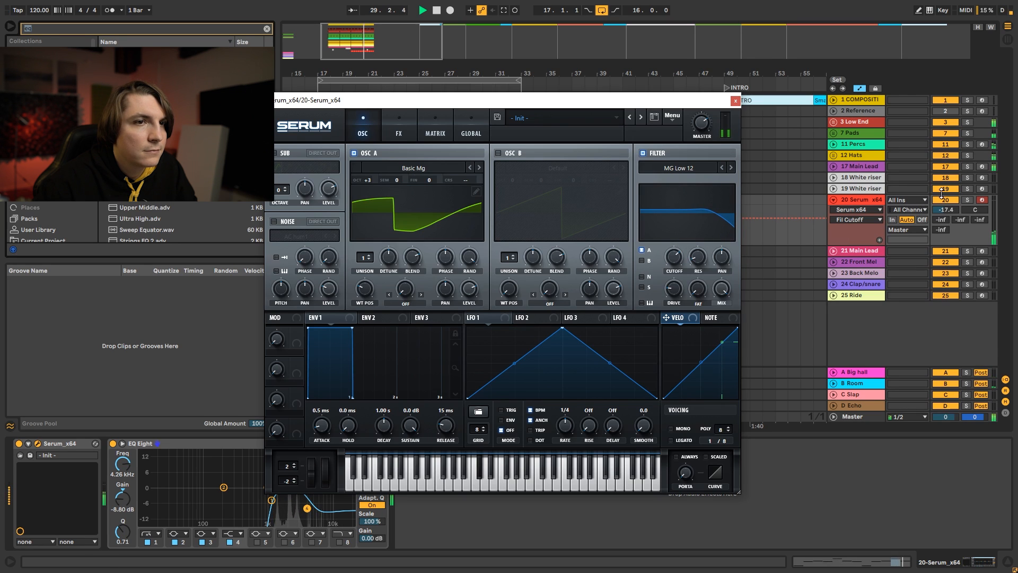
# Step: Set the Serum track's volume to -17.9 dB during playback
pyautogui.moveTo(946, 210); pyautogui.dragTo(945, 211)
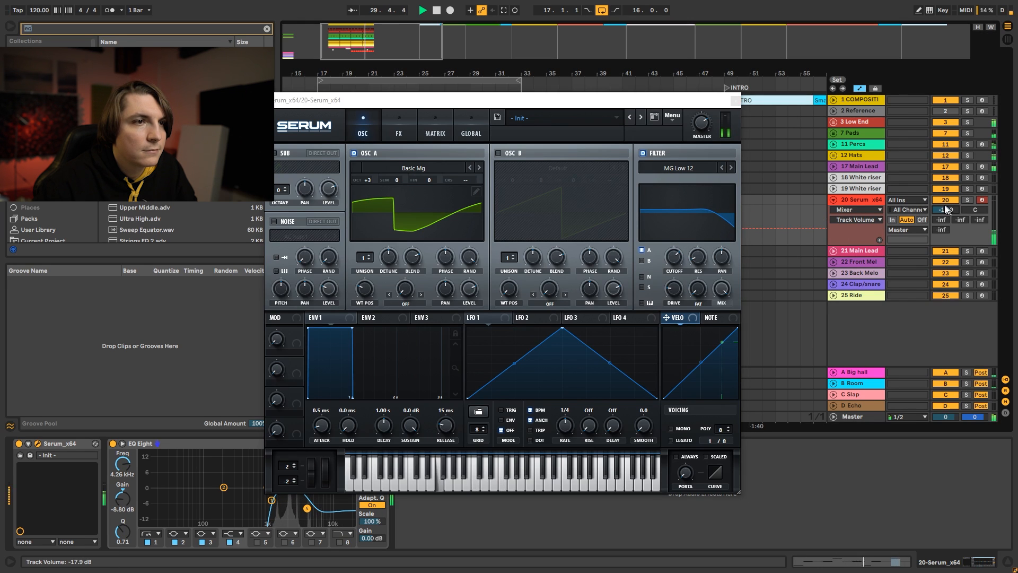
# Step: Close the Serum plugin window, fold the Serum track, and select the playground section across the tracks from bar 17 to bar 33
pyautogui.click(735, 100)
pyautogui.click(833, 200)
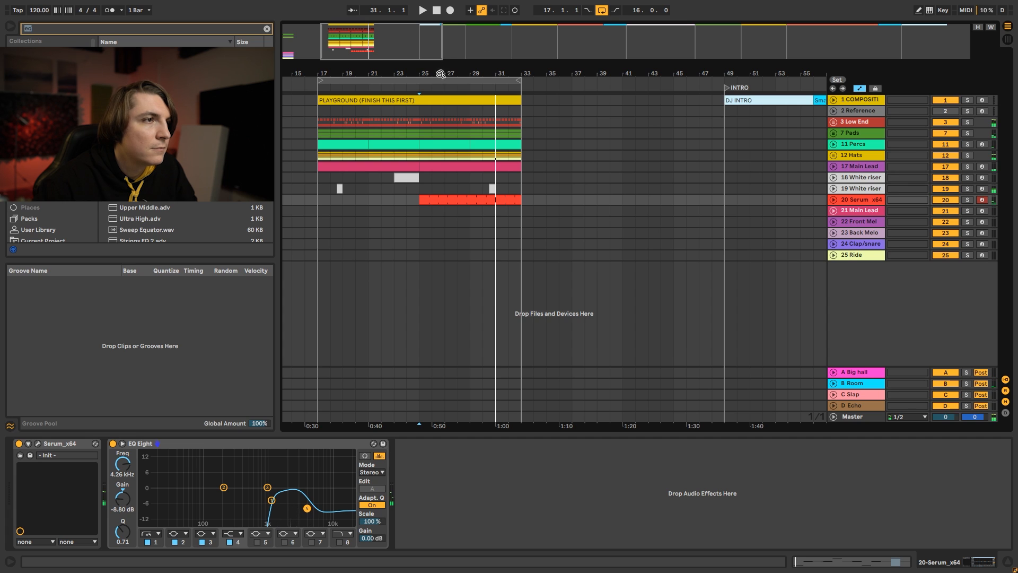
pyautogui.moveTo(440, 74); pyautogui.dragTo(485, 75)
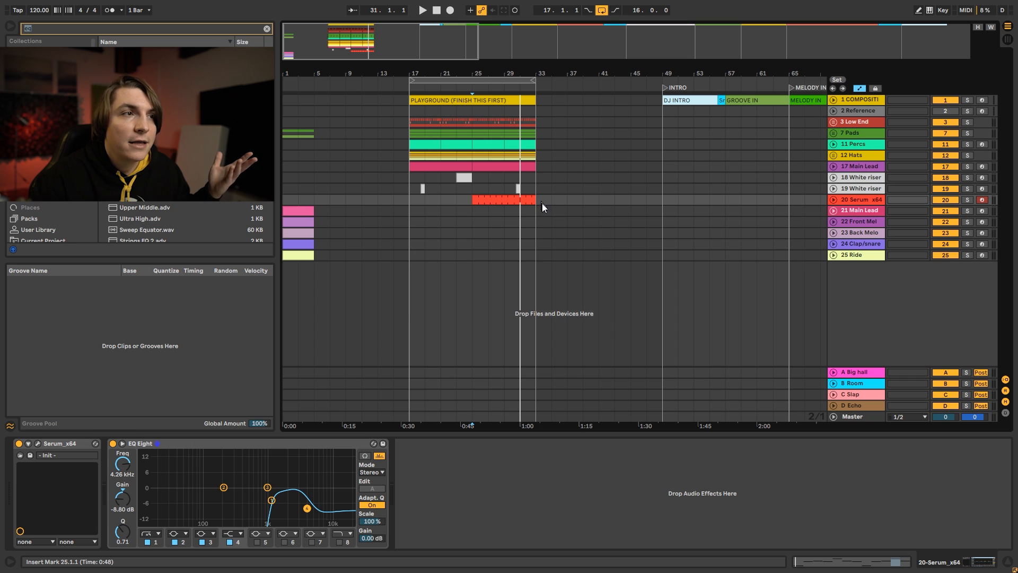
pyautogui.moveTo(540, 199); pyautogui.dragTo(413, 124)
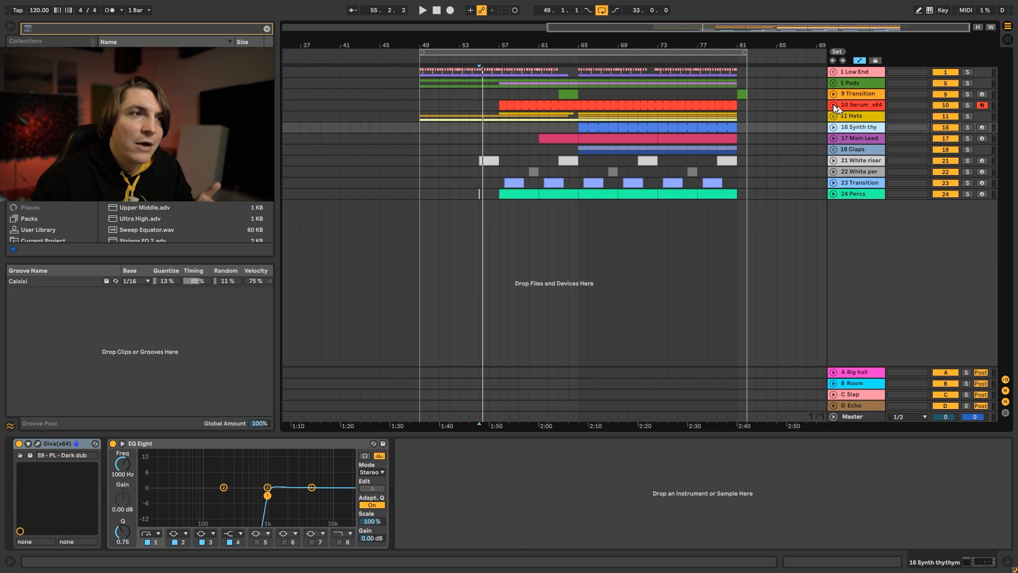
# Step: Unfold and solo the Claps group in the extended arrangement, and audition the back clap and snare from bar 65
pyautogui.moveTo(606, 46); pyautogui.dragTo(629, 39)
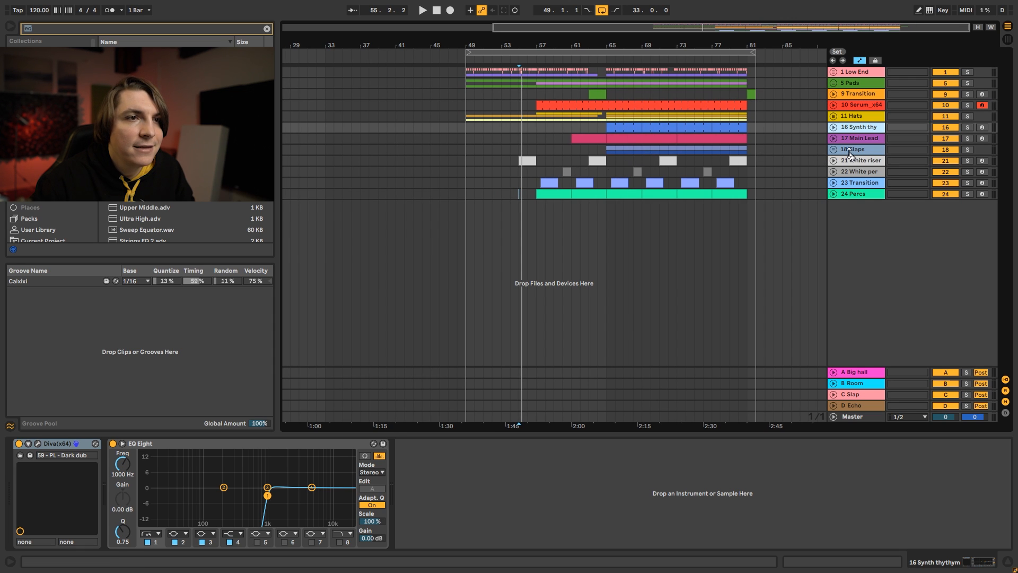
pyautogui.click(833, 150)
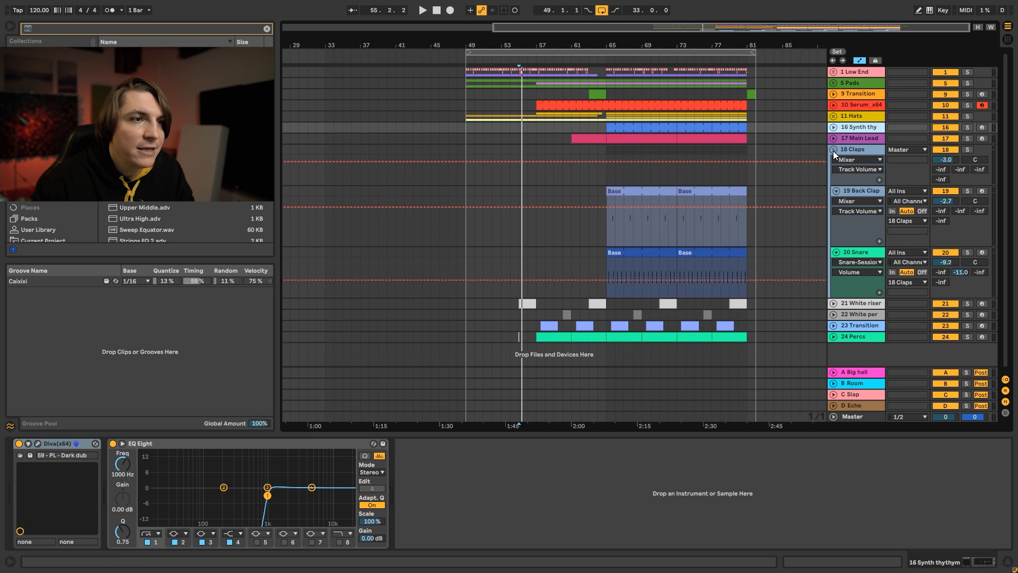
pyautogui.click(966, 150)
pyautogui.click(611, 235)
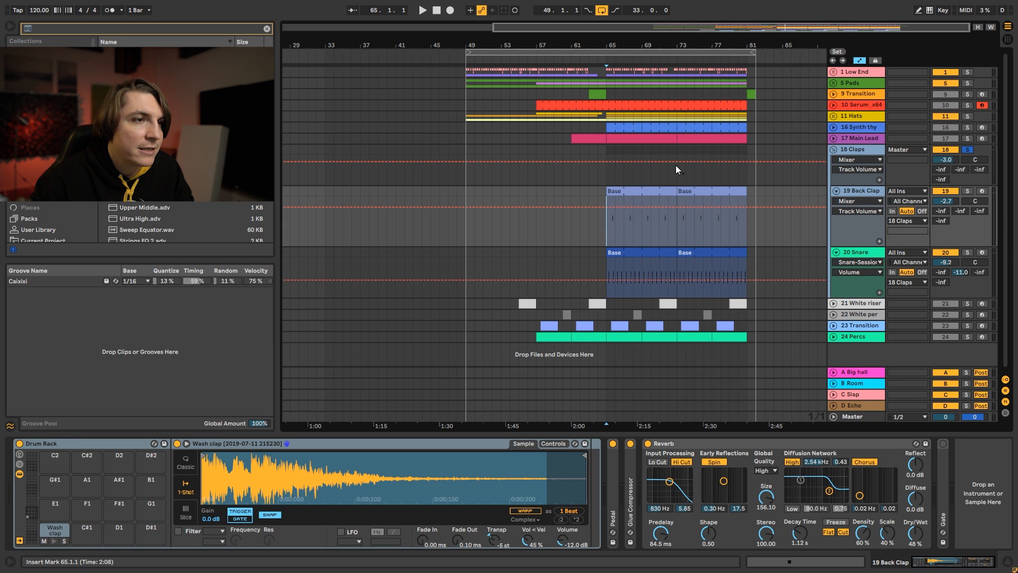
pyautogui.press('space')
pyautogui.moveTo(621, 45); pyautogui.dragTo(620, 112)
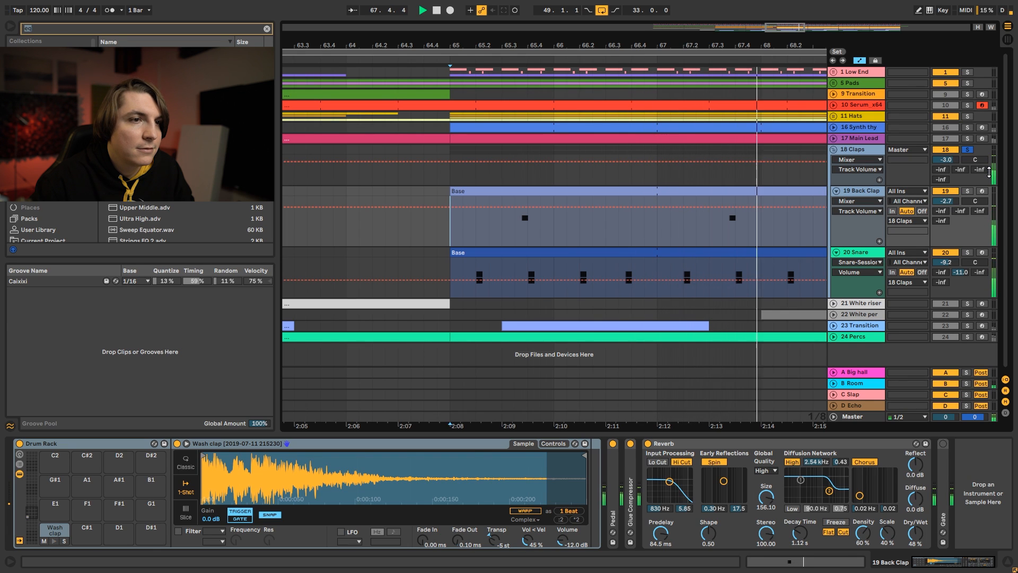
pyautogui.moveTo(806, 45); pyautogui.dragTo(802, 42)
pyautogui.moveTo(685, 43); pyautogui.dragTo(628, 43)
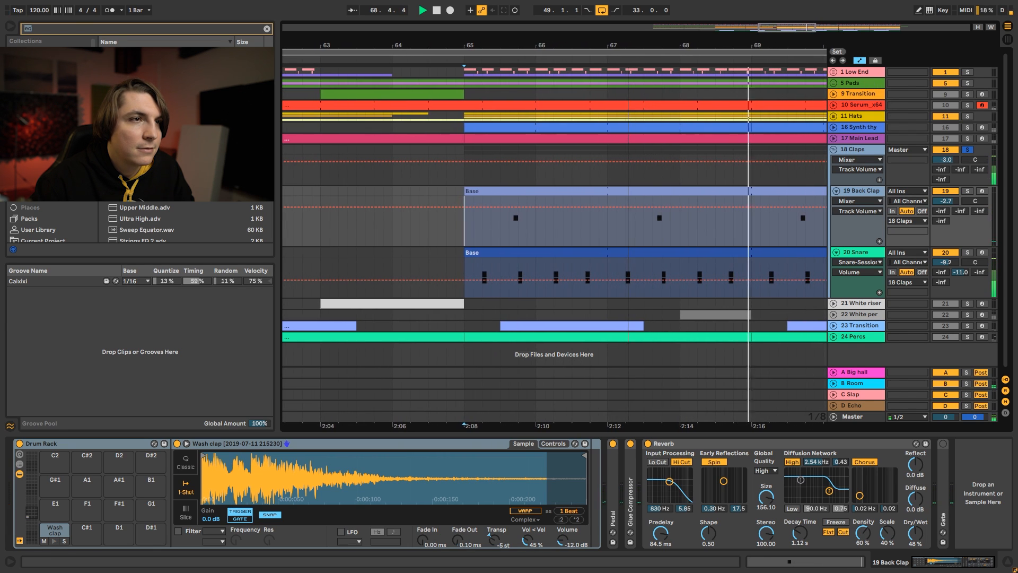
pyautogui.press('space')
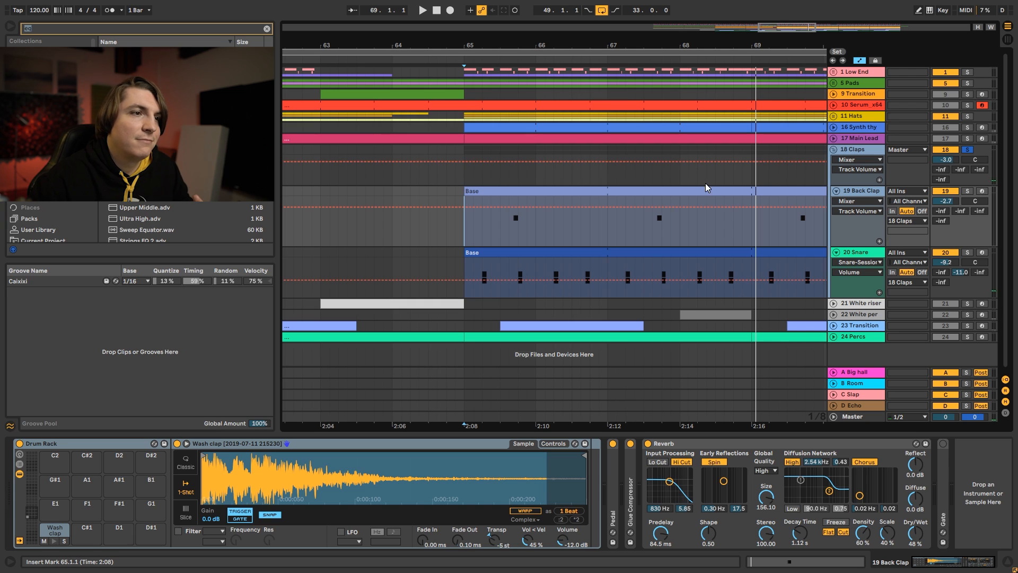
# Step: Open the first Base clip on the Snare track and examine its layered snare and clap notes, selecting the hits near its end
pyautogui.moveTo(536, 42); pyautogui.dragTo(536, 26)
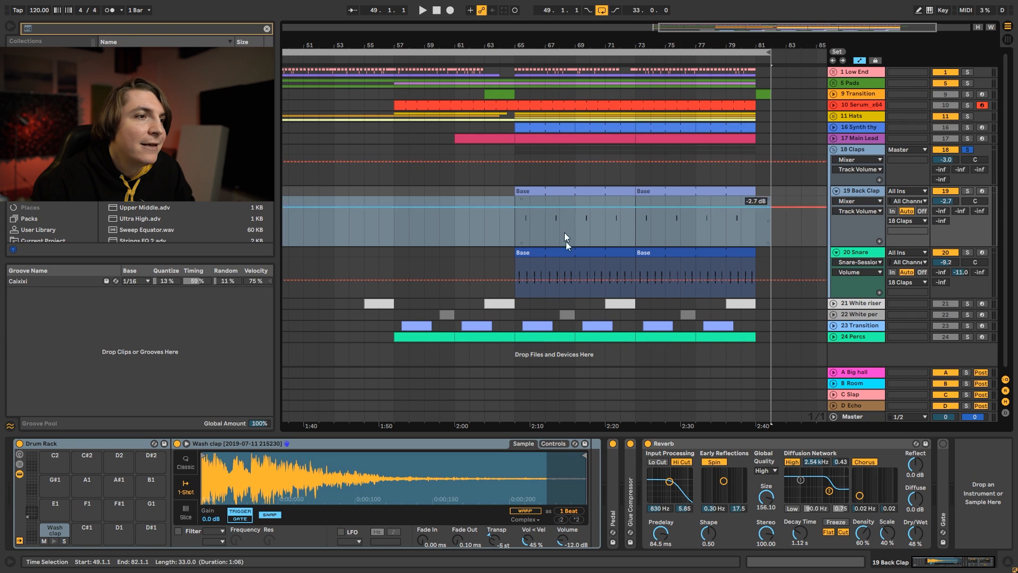
pyautogui.doubleClick(558, 257)
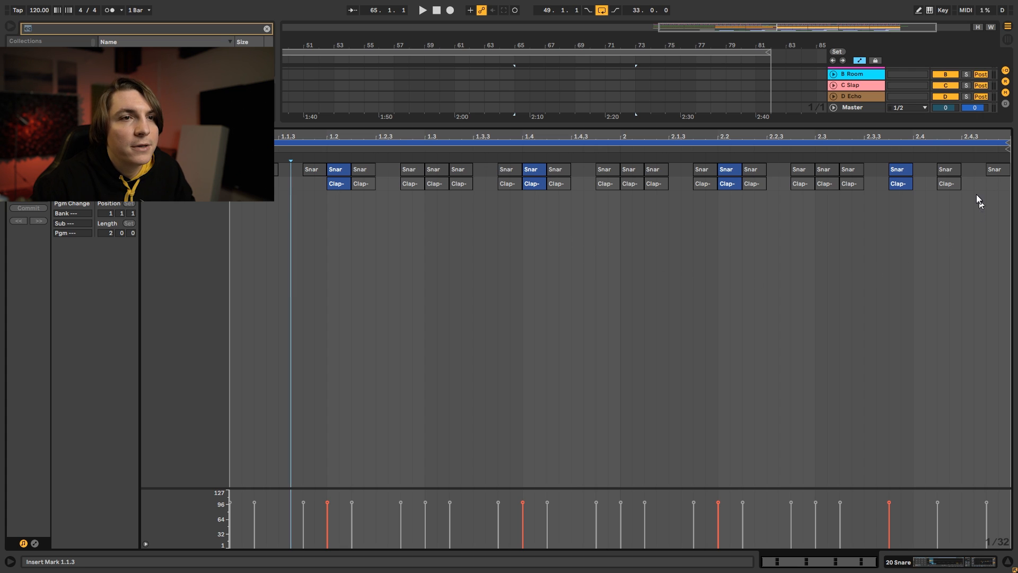
pyautogui.moveTo(976, 195); pyautogui.dragTo(870, 187)
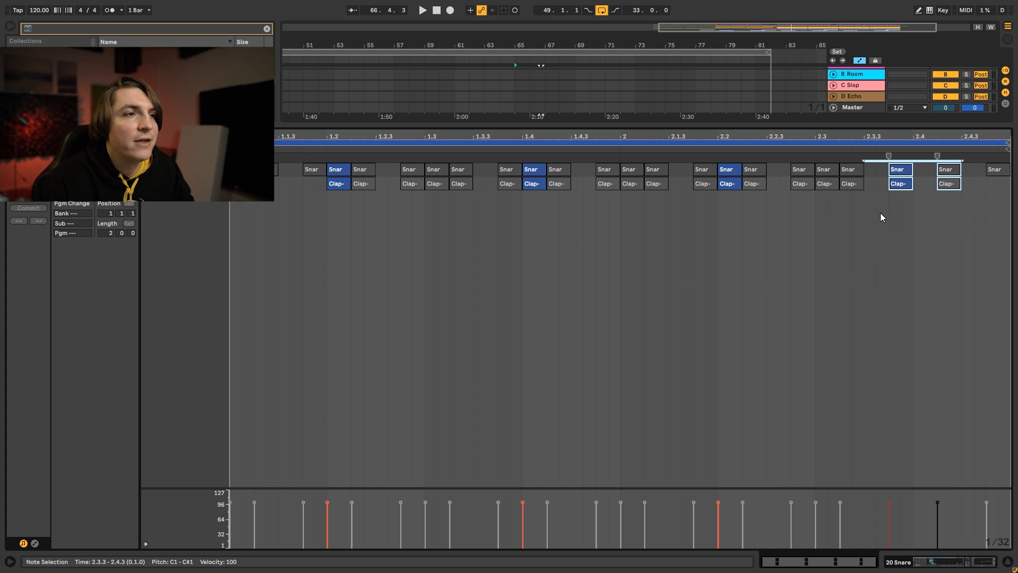
pyautogui.hotkey('shift', 'Tab')
# Step: Replay the soloed claps from bar 65, and fold the Claps group after stopping playback
pyautogui.click(514, 230)
pyautogui.scroll(10, 523, 229)
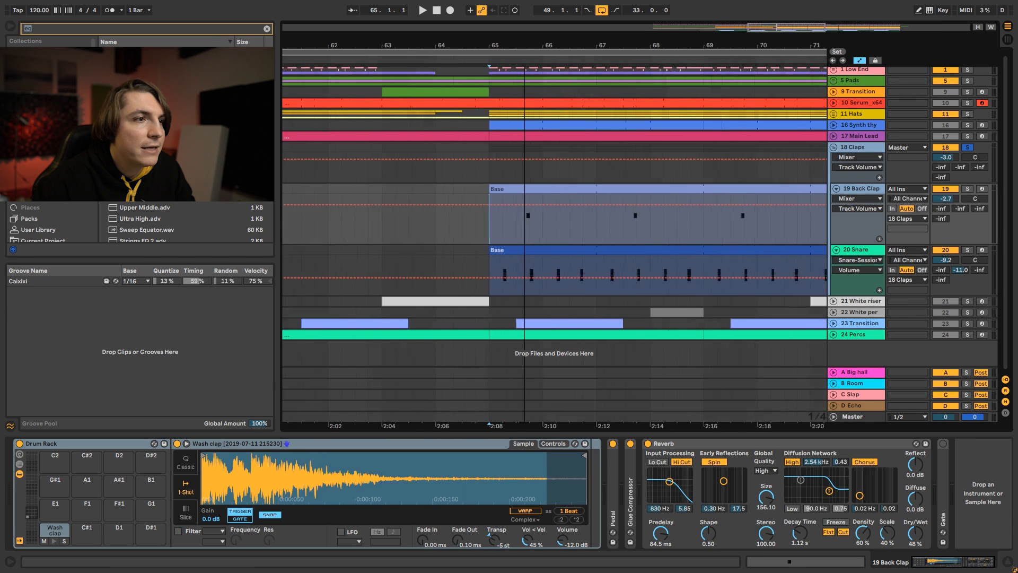
pyautogui.press('space')
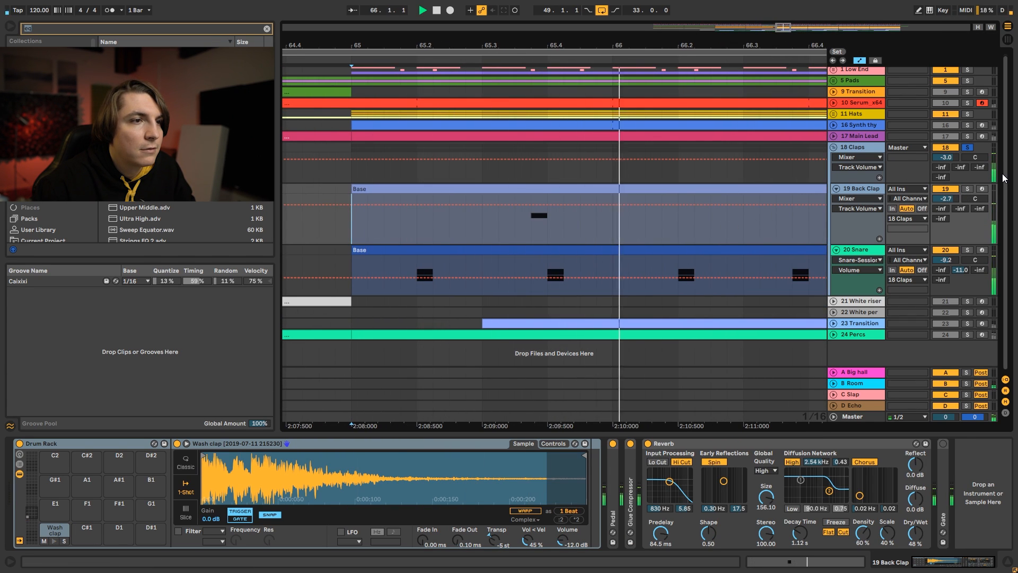
pyautogui.moveTo(528, 46); pyautogui.dragTo(472, 22)
pyautogui.press('space')
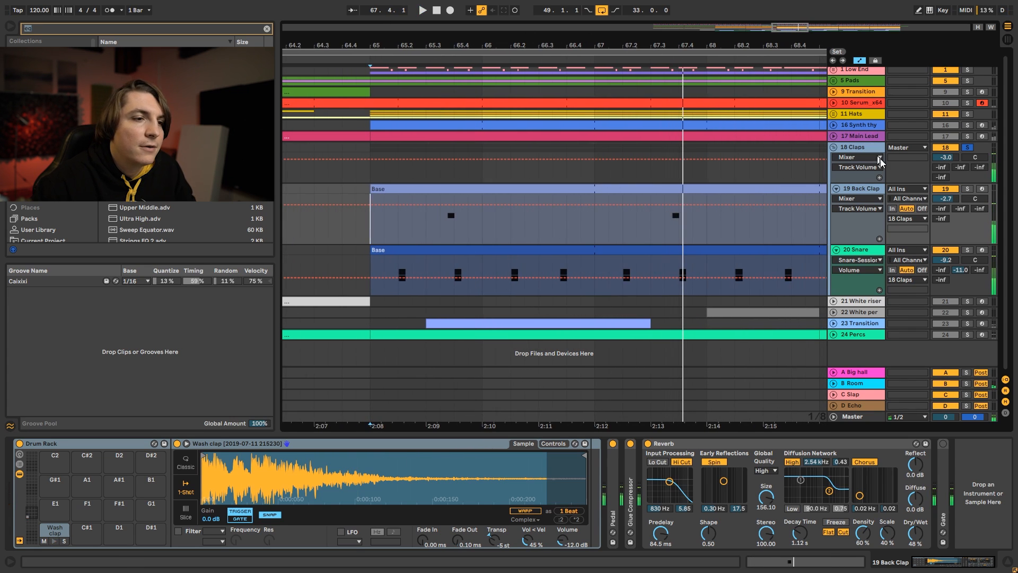
pyautogui.click(864, 150)
pyautogui.click(833, 148)
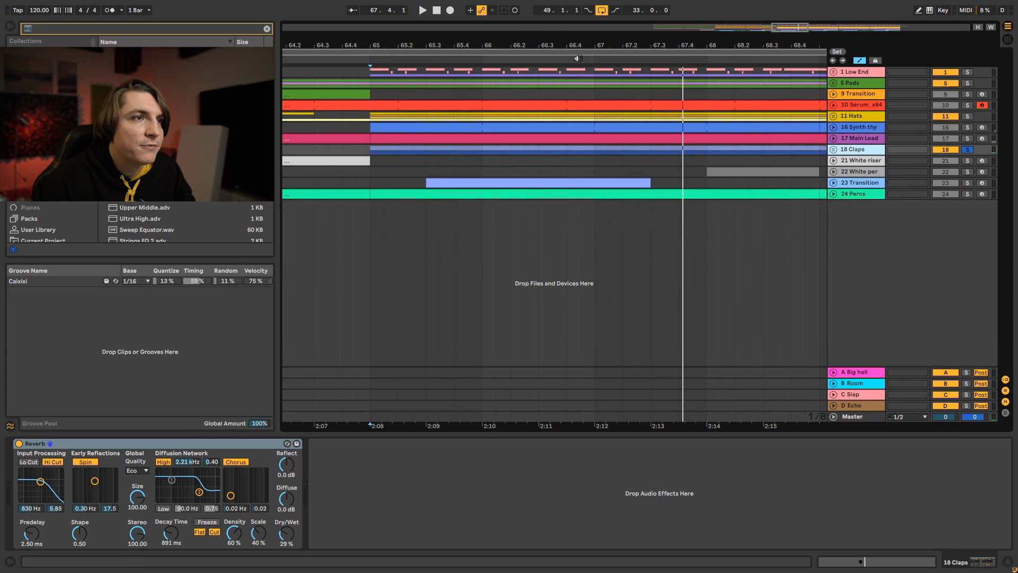
pyautogui.moveTo(573, 46); pyautogui.dragTo(574, 9)
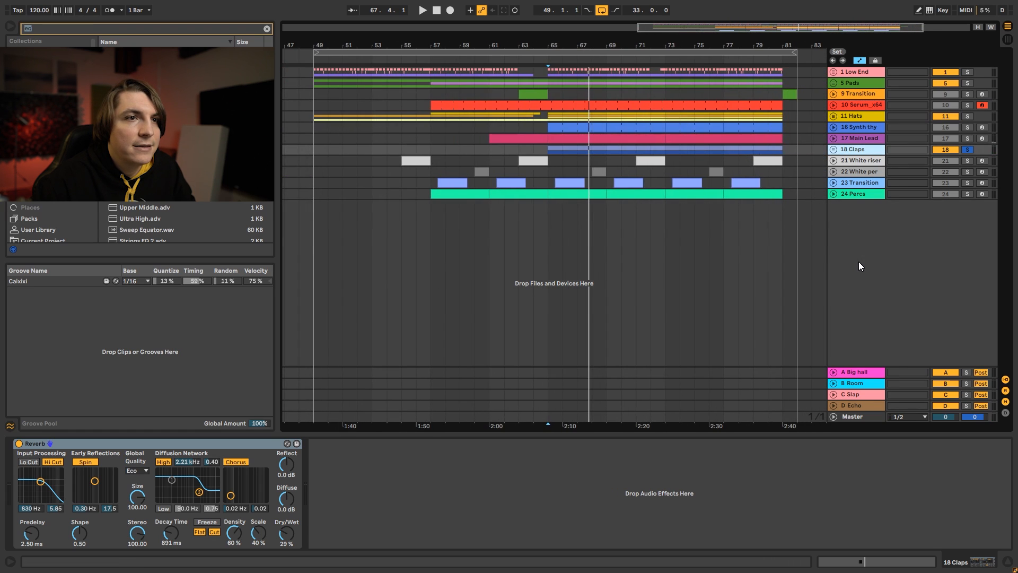
# Step: Audition the Synth rhythm track in solo, first alone and again together with the Serum track, and clear the solos
pyautogui.click(865, 128)
pyautogui.click(967, 127)
pyautogui.press('space')
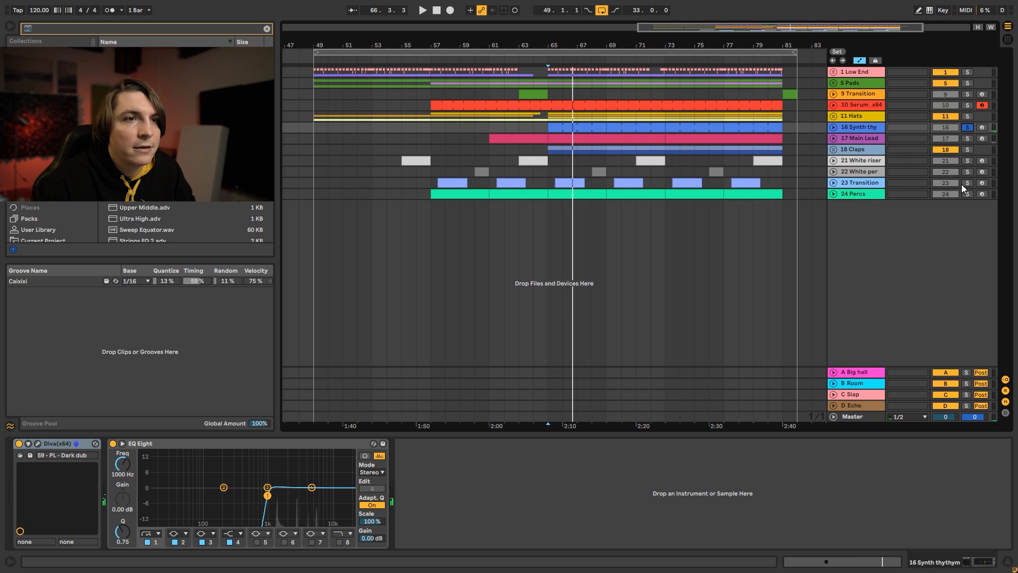
pyautogui.keyDown('ctrl'); pyautogui.click(967, 105); pyautogui.keyUp('ctrl')
pyautogui.press('space')
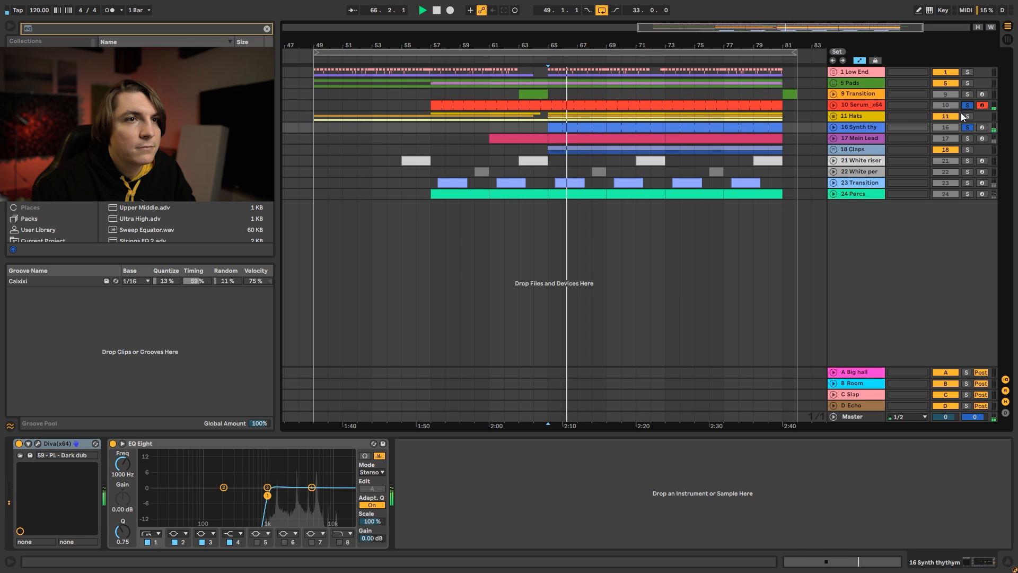
pyautogui.press('space')
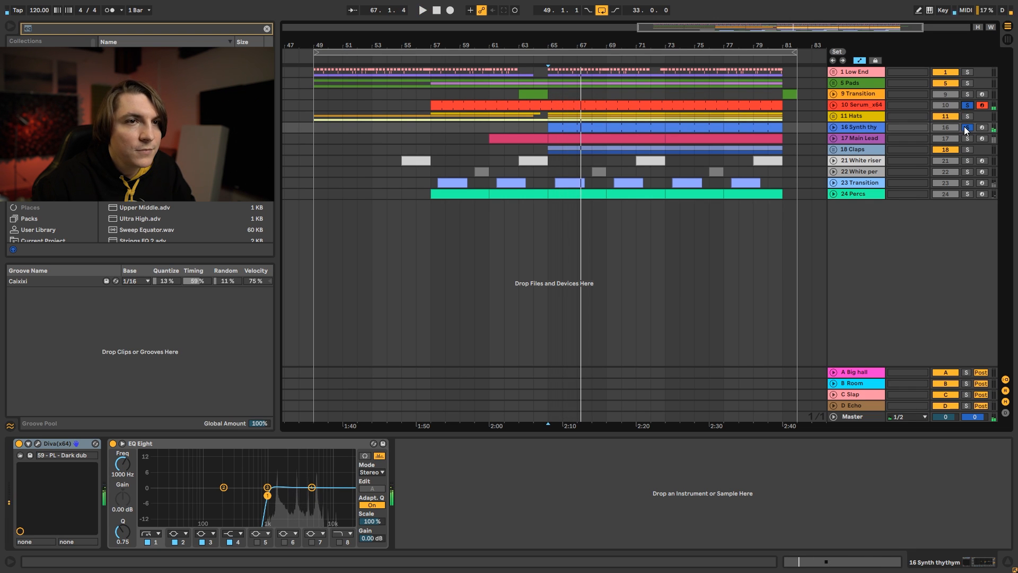
pyautogui.click(965, 127)
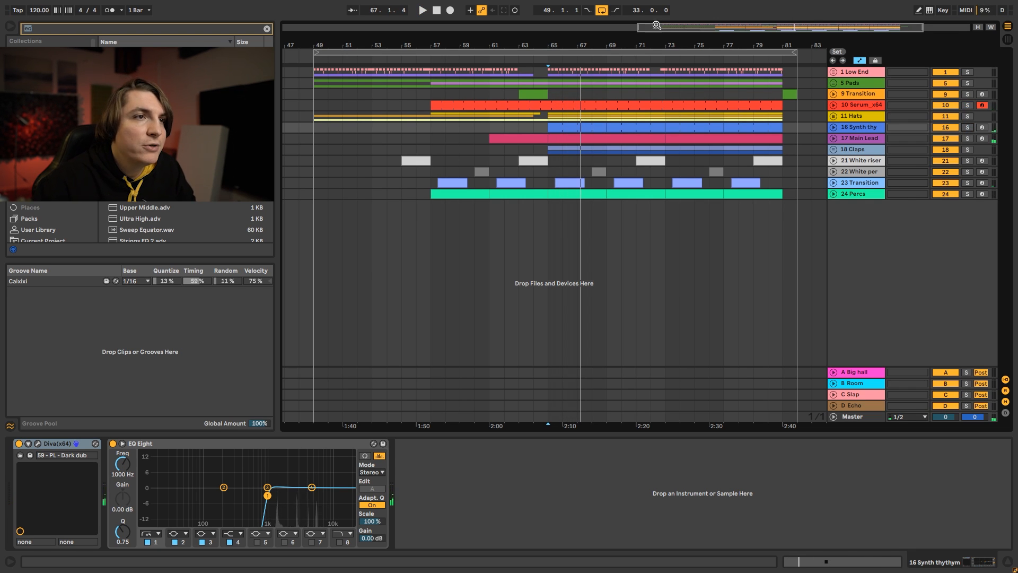
# Step: Play the full arrangement from bar 49 and briefly unfold the Low End group to view its kick, 808 and bass tracks
pyautogui.moveTo(648, 41); pyautogui.dragTo(655, 18)
pyautogui.click(444, 96)
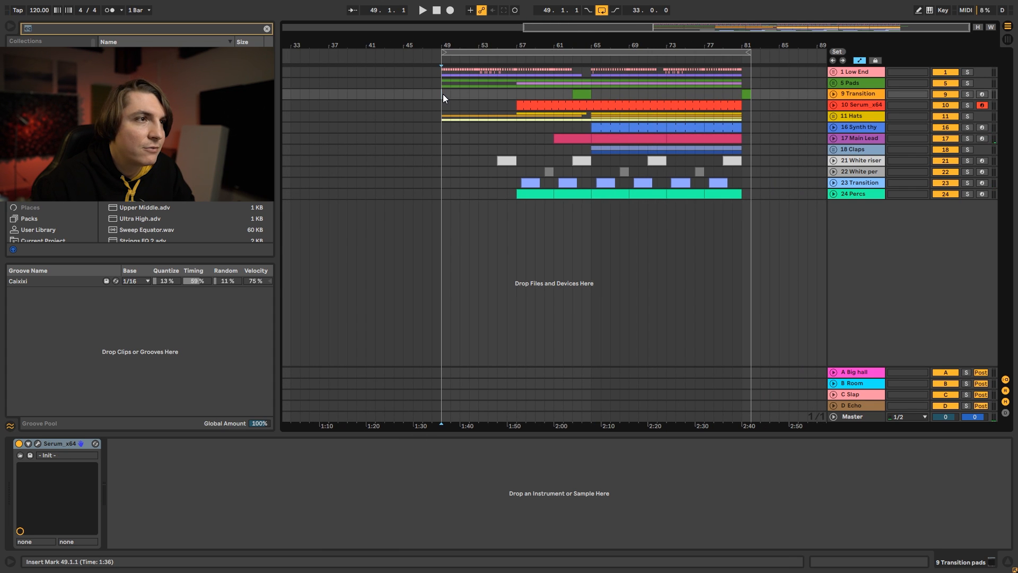
pyautogui.press('space')
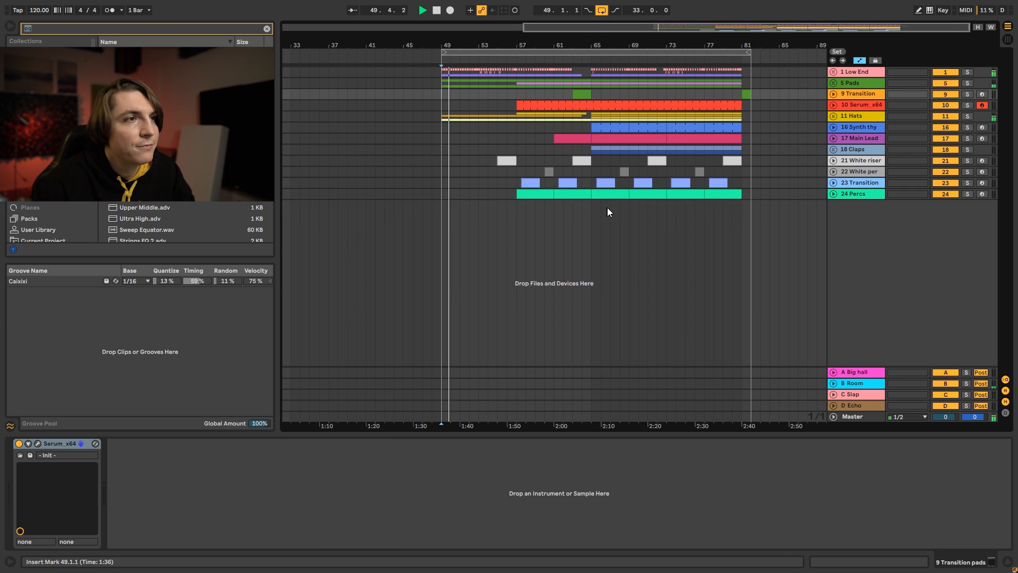
pyautogui.moveTo(515, 41)
pyautogui.mouseDown()
pyautogui.moveTo(599, 24)
pyautogui.moveTo(518, 36)
pyautogui.mouseUp()
pyautogui.click(834, 71)
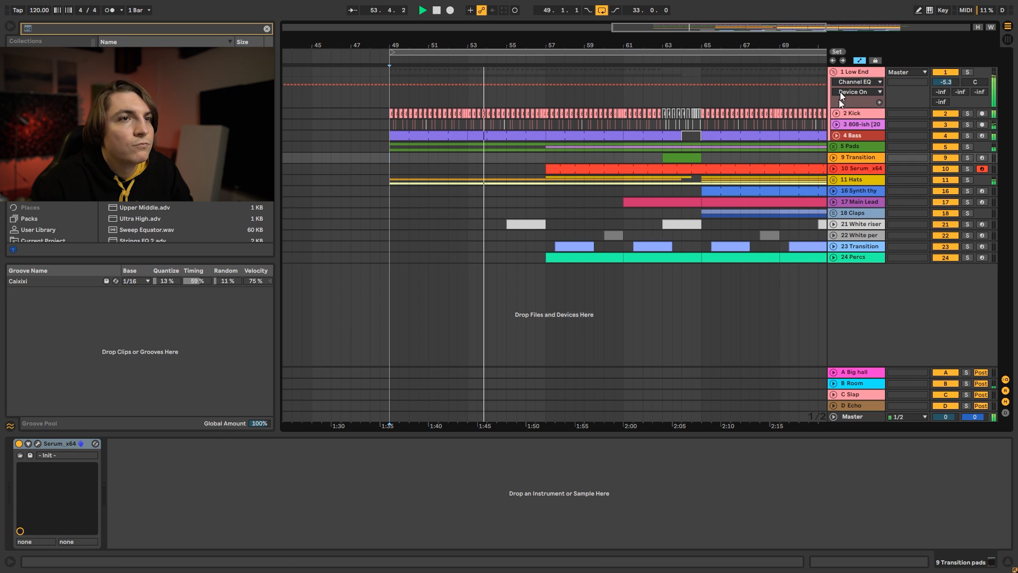
pyautogui.click(833, 72)
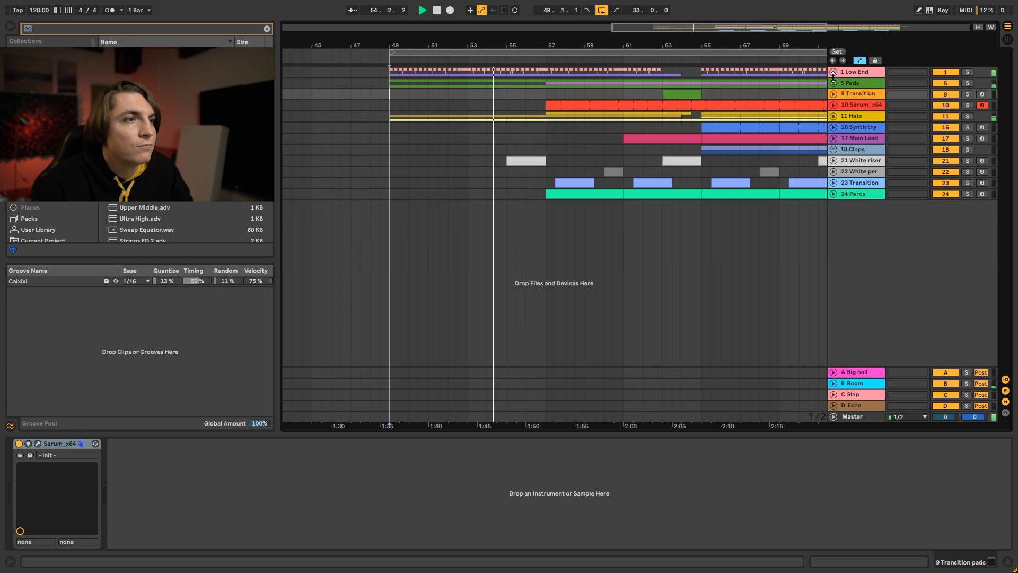
# Step: Unfold the Hats group during playback to view its hat, drum rack and organics tracks, and fold it again
pyautogui.click(832, 116)
pyautogui.moveTo(503, 49); pyautogui.dragTo(480, 45)
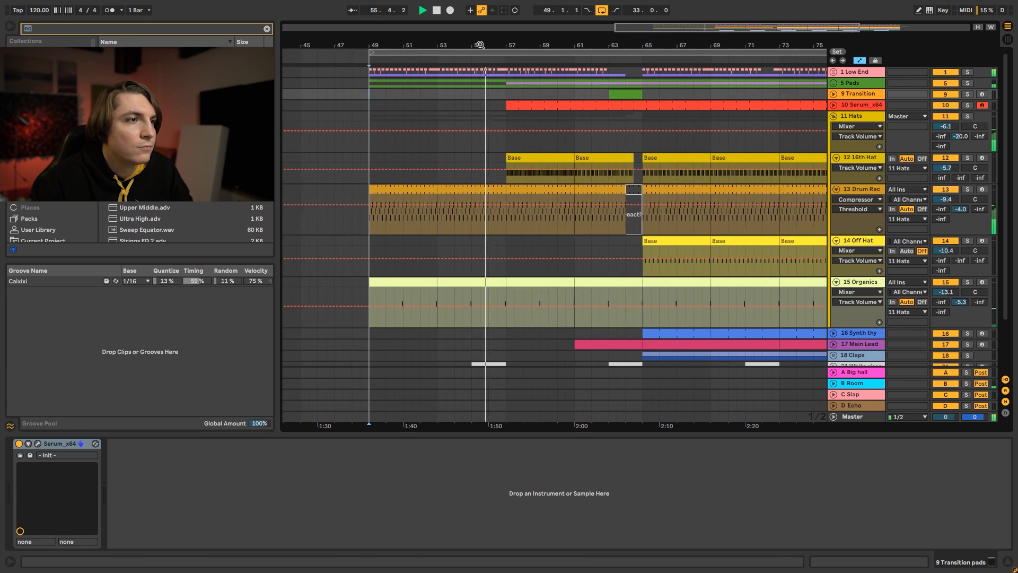
pyautogui.scroll(-3, 555, 223)
pyautogui.scroll(2, 849, 159)
pyautogui.click(833, 107)
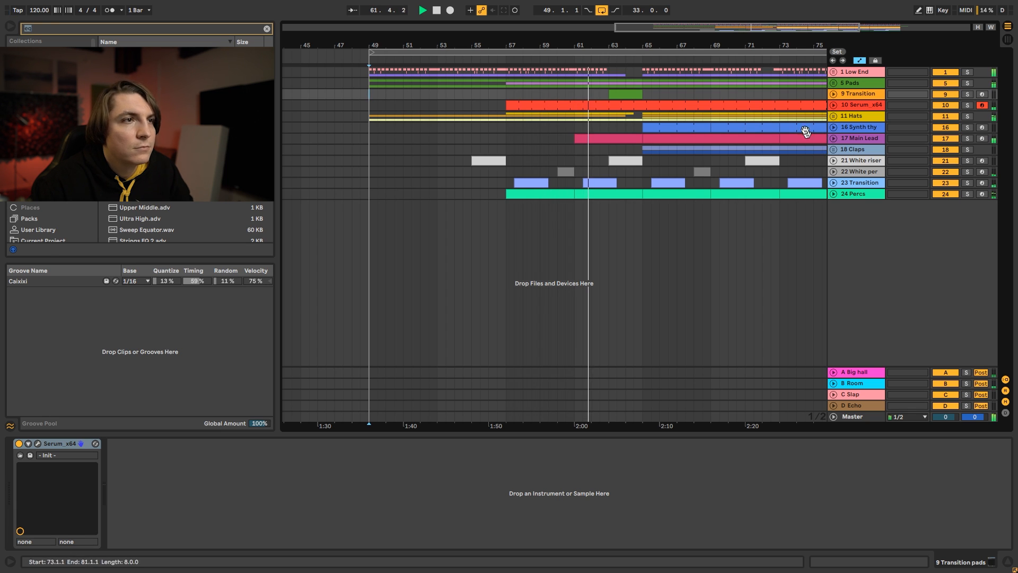
# Step: Set the Main Lead track's volume to -10.3 dB while the arrangement plays, and fold the track again
pyautogui.moveTo(584, 46); pyautogui.dragTo(512, 35)
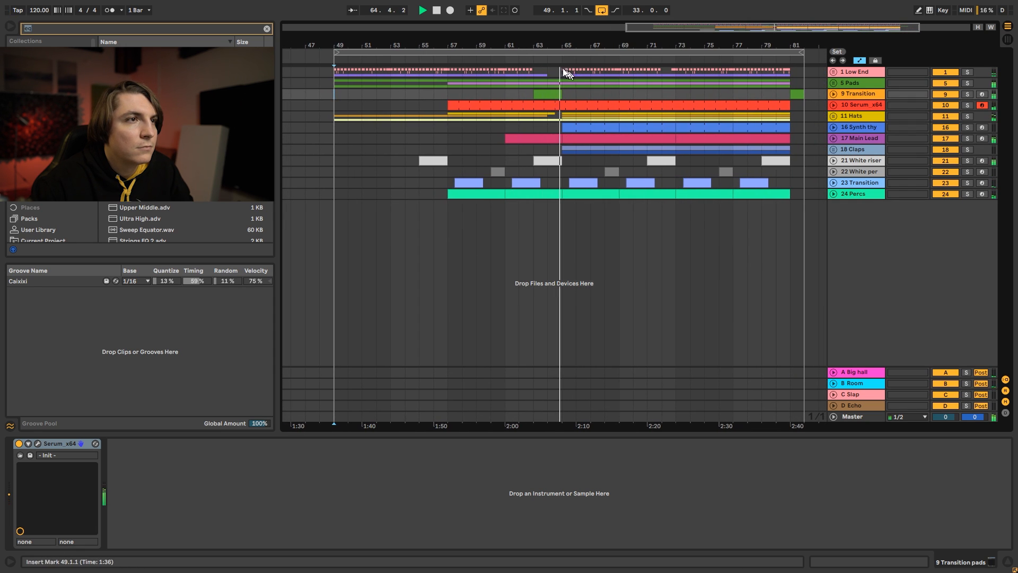
pyautogui.moveTo(559, 46); pyautogui.dragTo(627, 46)
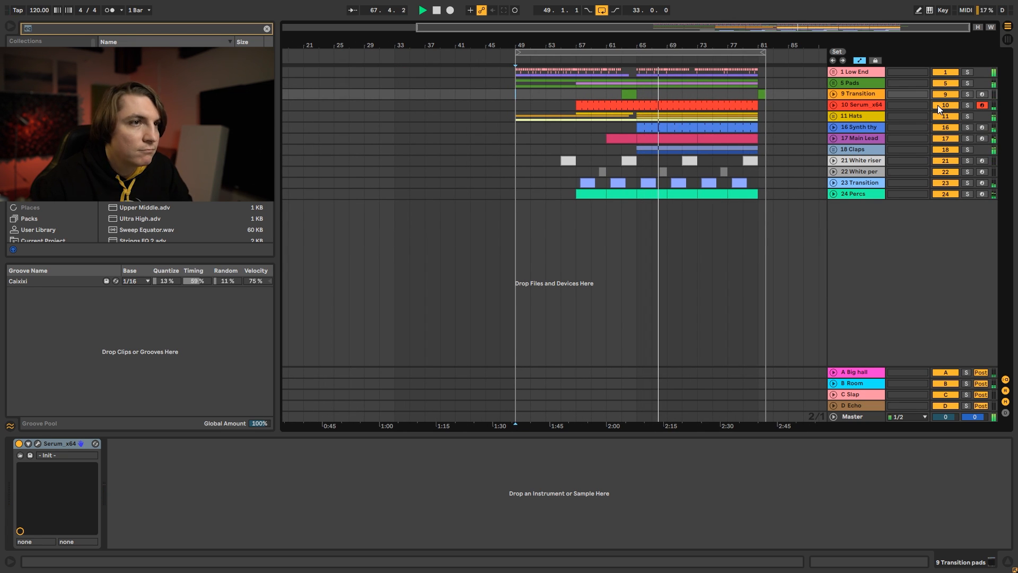
pyautogui.moveTo(768, 46); pyautogui.dragTo(756, 46)
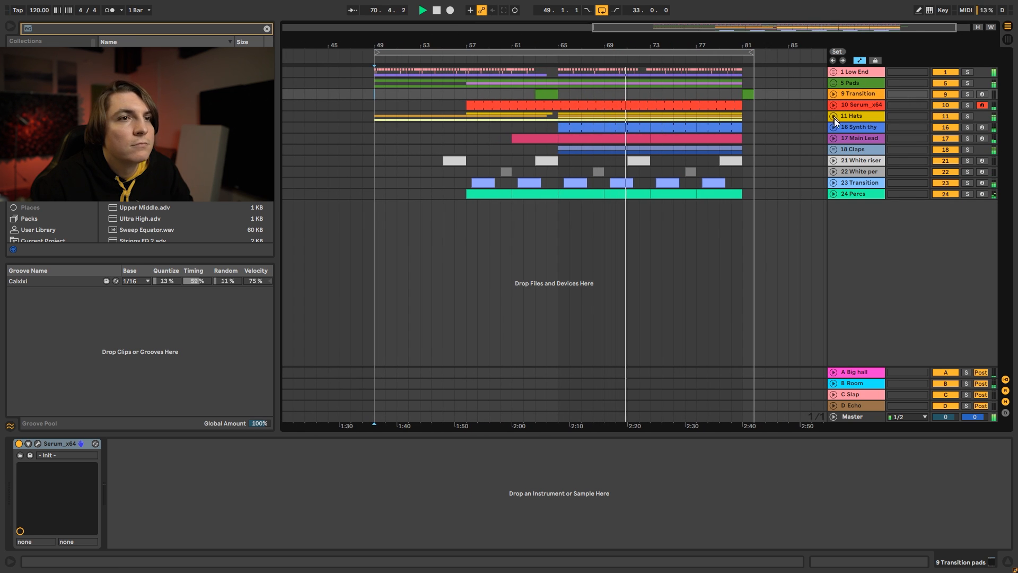
pyautogui.click(833, 139)
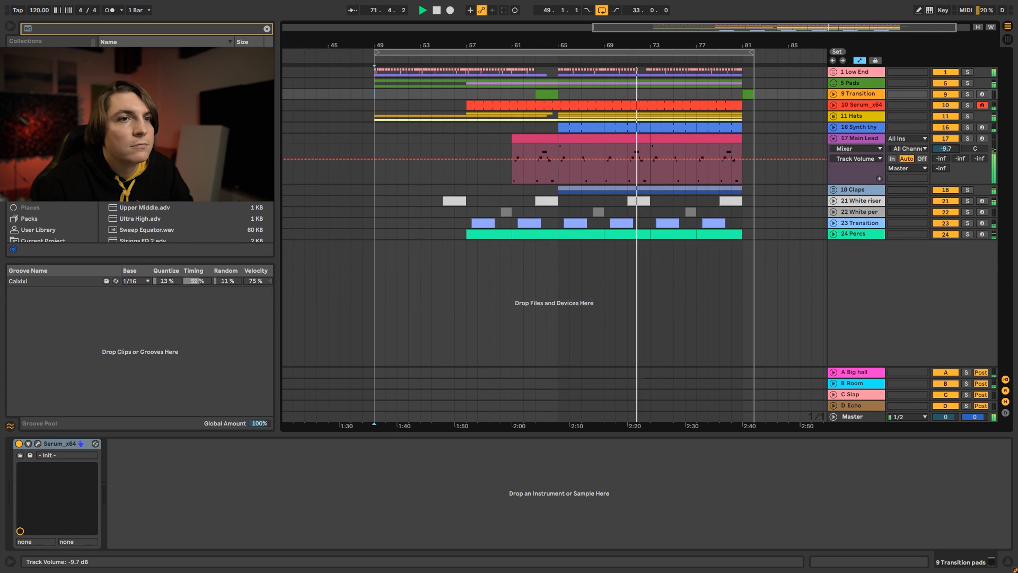
pyautogui.click(834, 138)
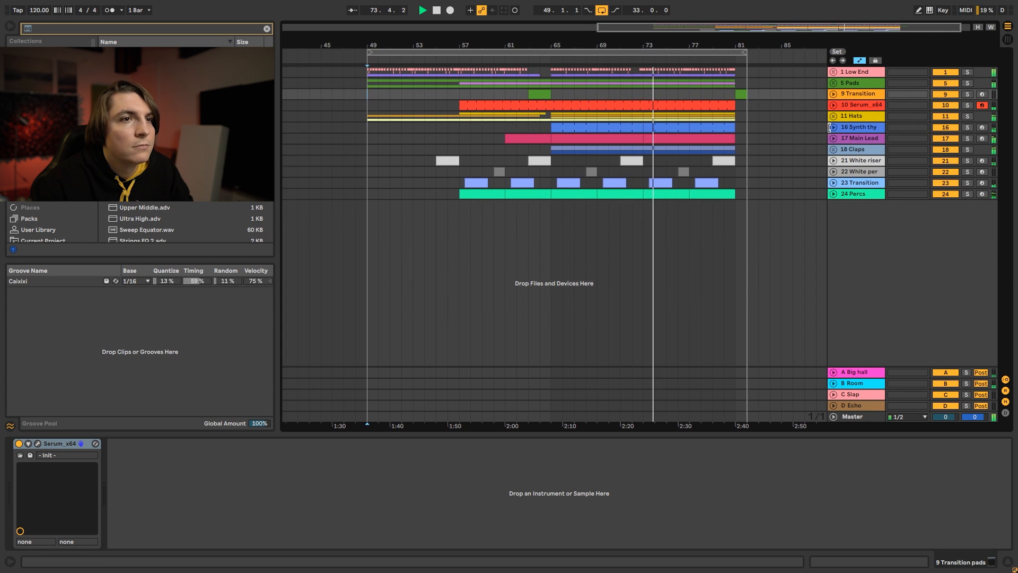
pyautogui.click(833, 138)
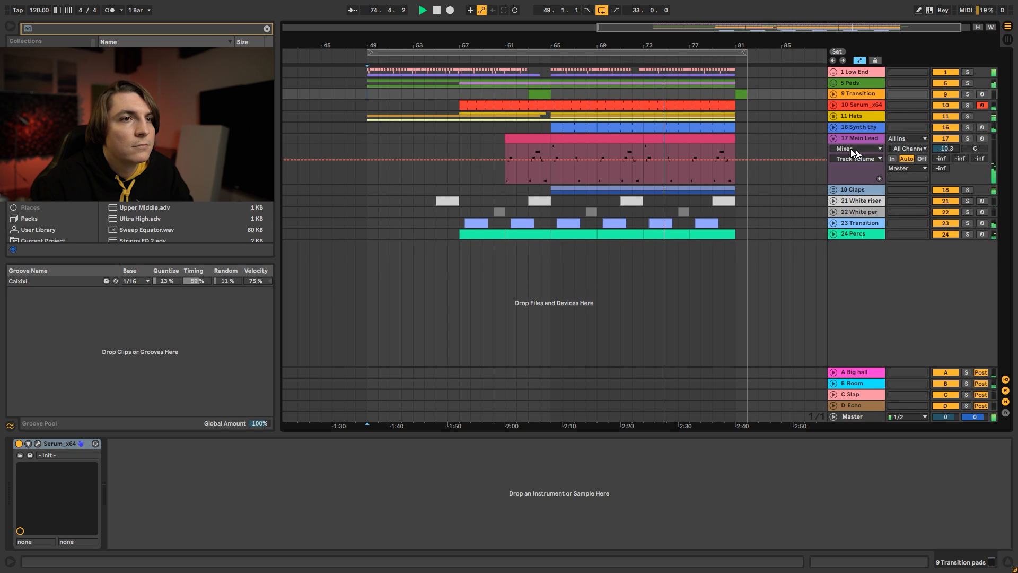
pyautogui.click(833, 138)
# Step: Extend the arrangement loop to end at bar 85 for a 36-bar length, and stop playback after the closing transition
pyautogui.moveTo(692, 52); pyautogui.dragTo(689, 44)
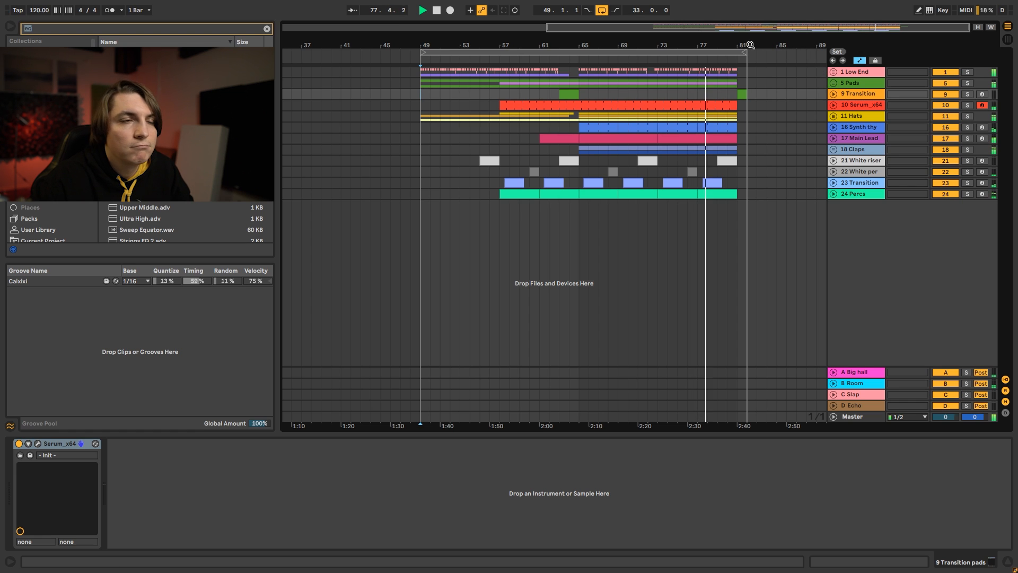
pyautogui.moveTo(745, 51); pyautogui.dragTo(775, 51)
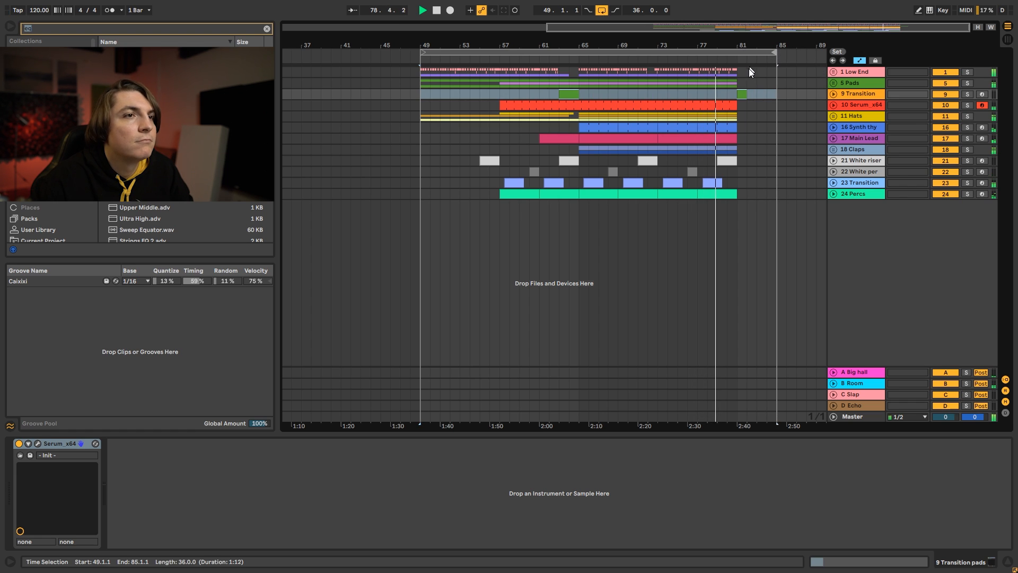
pyautogui.click(758, 117)
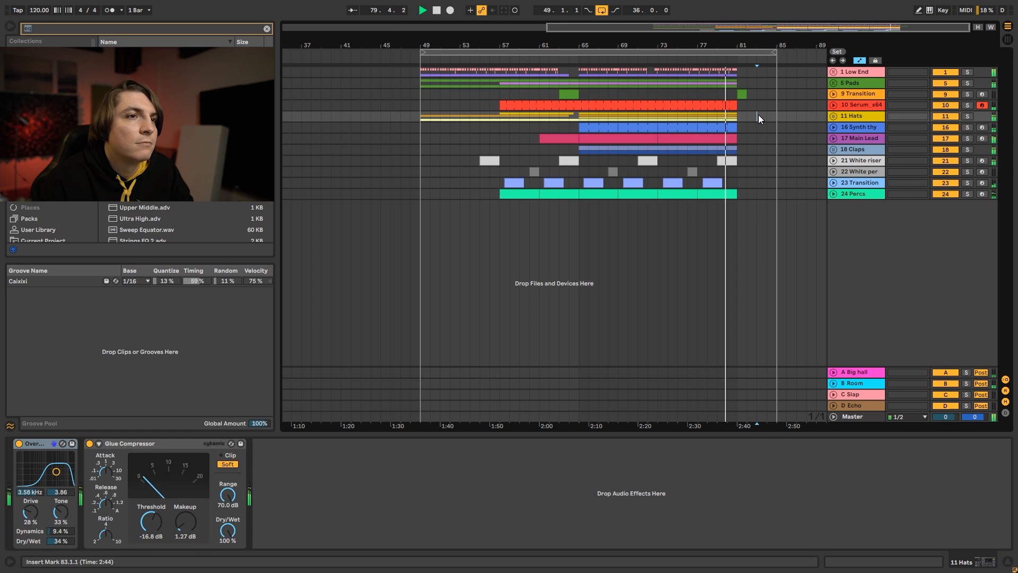
pyautogui.moveTo(729, 43); pyautogui.dragTo(729, 42)
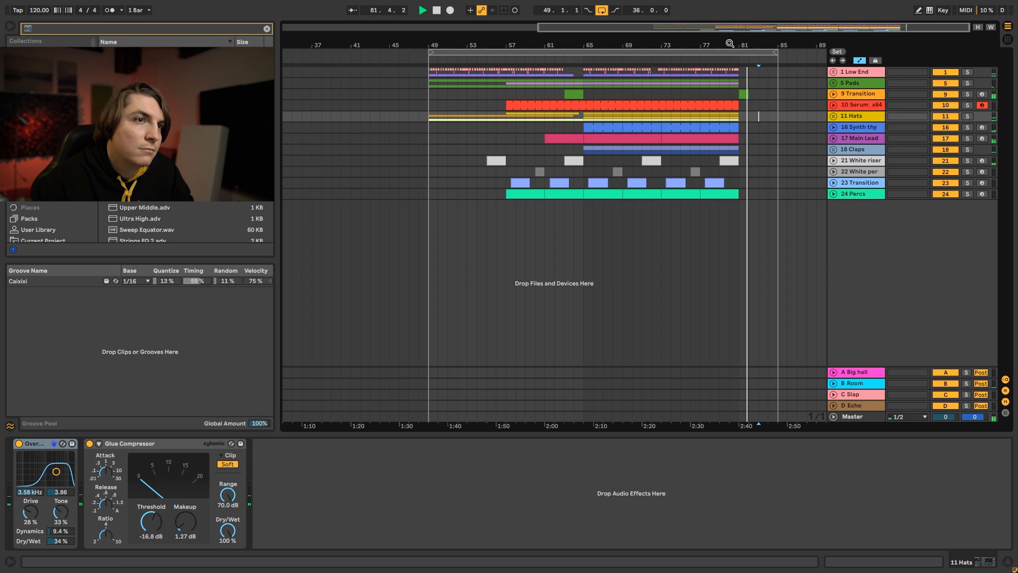
pyautogui.press('space')
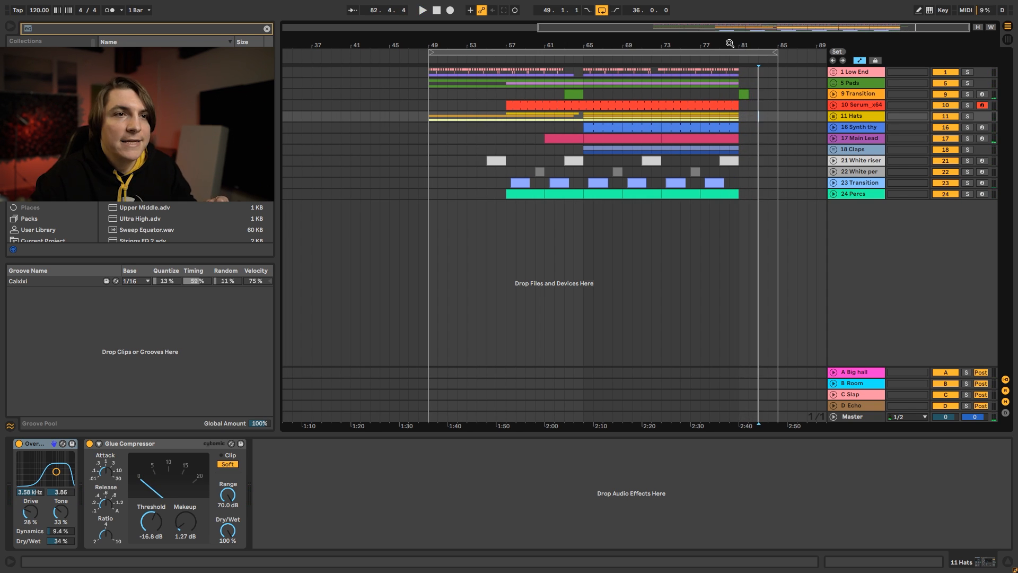